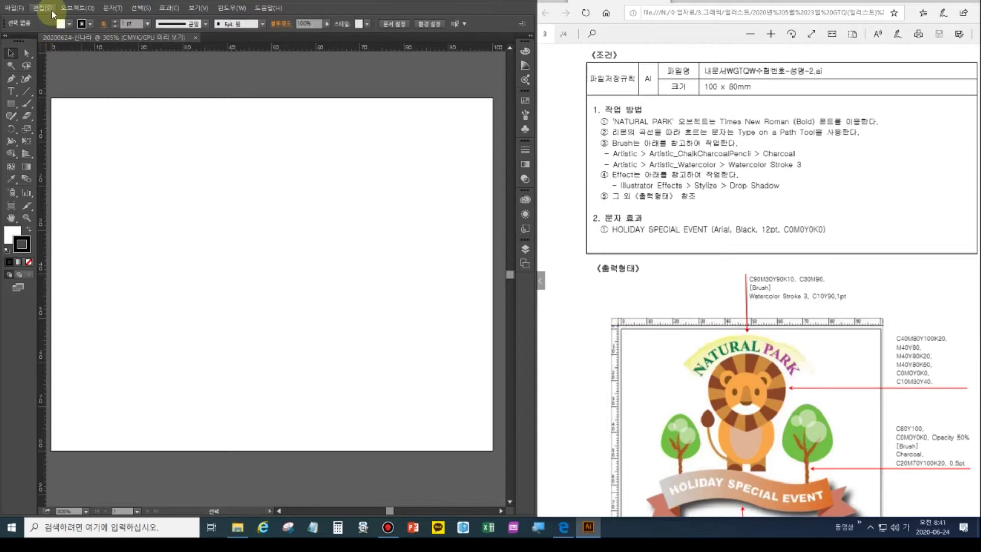
Show the document grid and accept the grid preferences with 10 mm spacing and 1 subdivision.
{"action": "key", "text": "ctrl+apostrophe"}
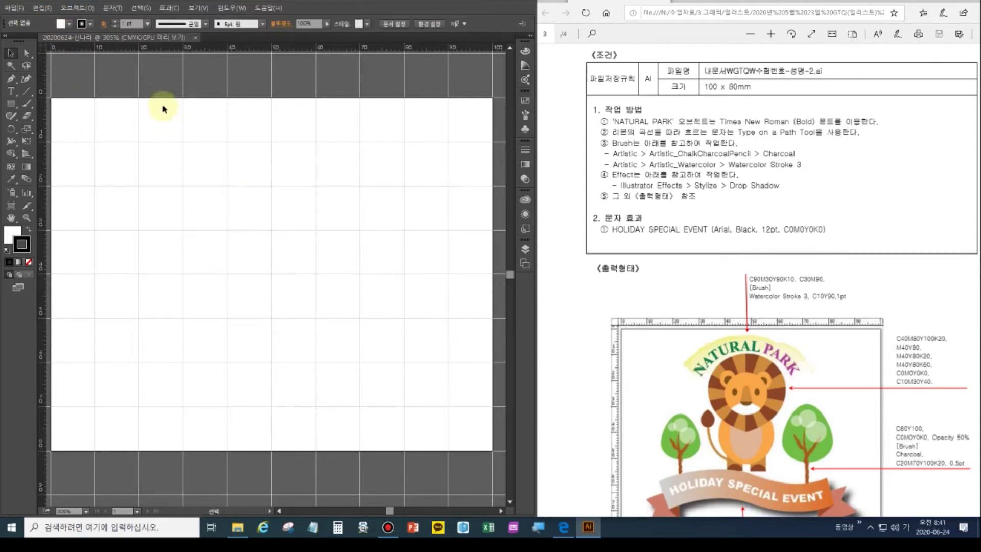
{"action": "left_click", "coordinate": [49, 8]}
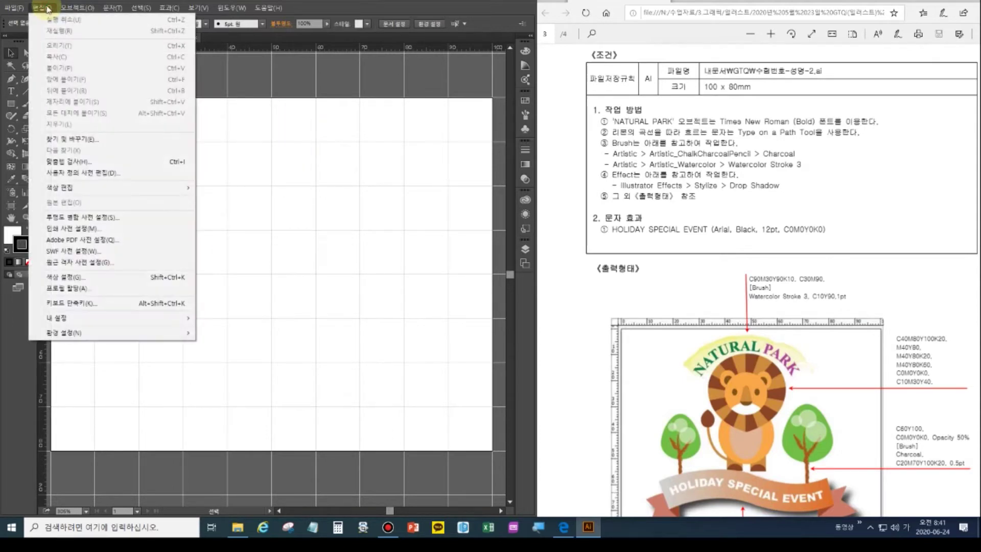
{"action": "left_click", "coordinate": [88, 333]}
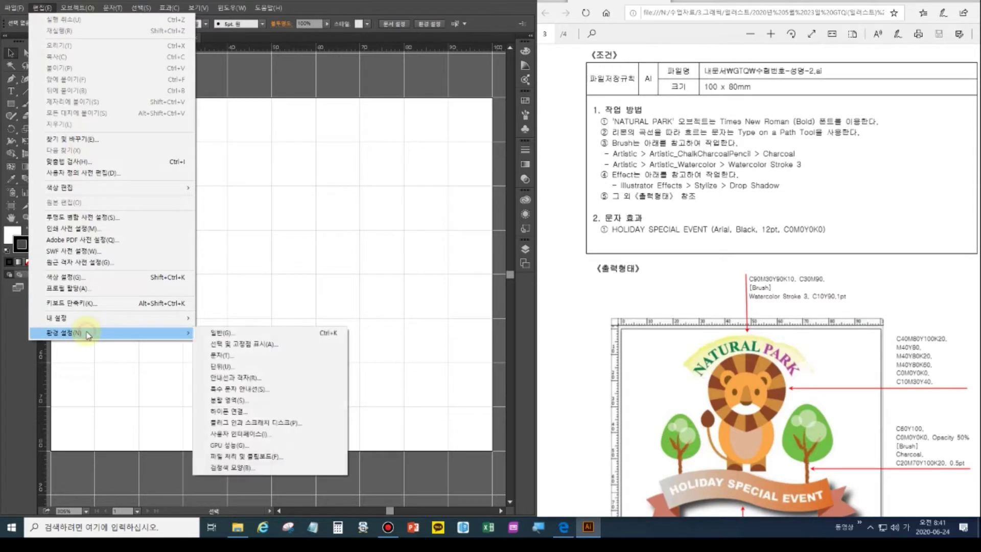
{"action": "left_click", "coordinate": [244, 378]}
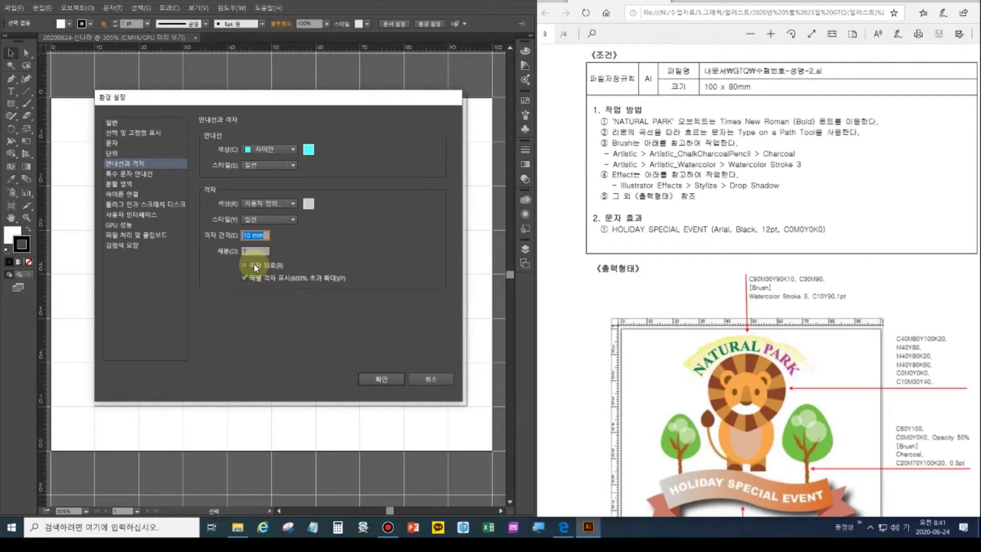
{"action": "left_click", "coordinate": [390, 379]}
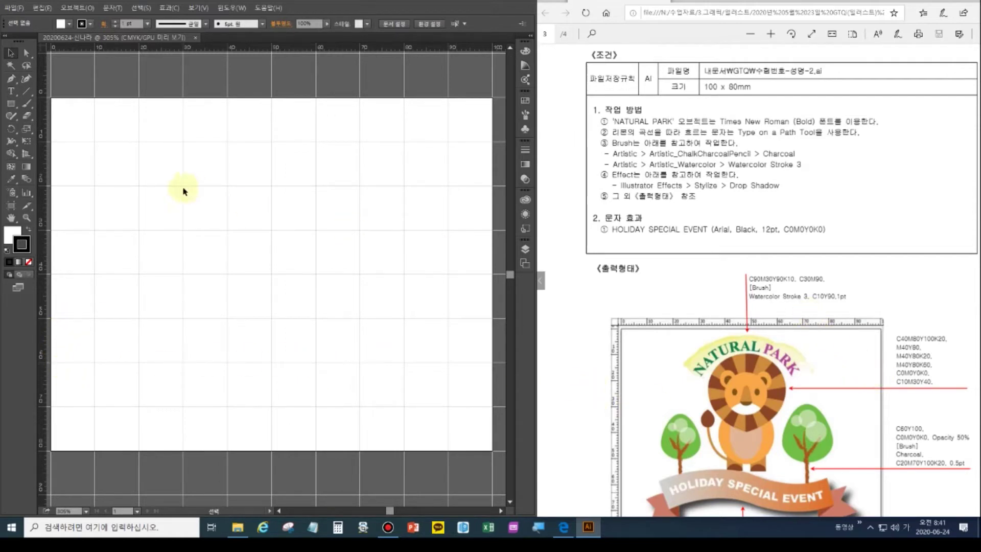
Draw a small square about 6 mm wide near the artboard's upper-left corner and remove its stroke.
{"action": "left_click", "coordinate": [16, 106]}
{"action": "left_click_drag", "start_coordinate": [67, 108], "coordinate": [94, 135]}
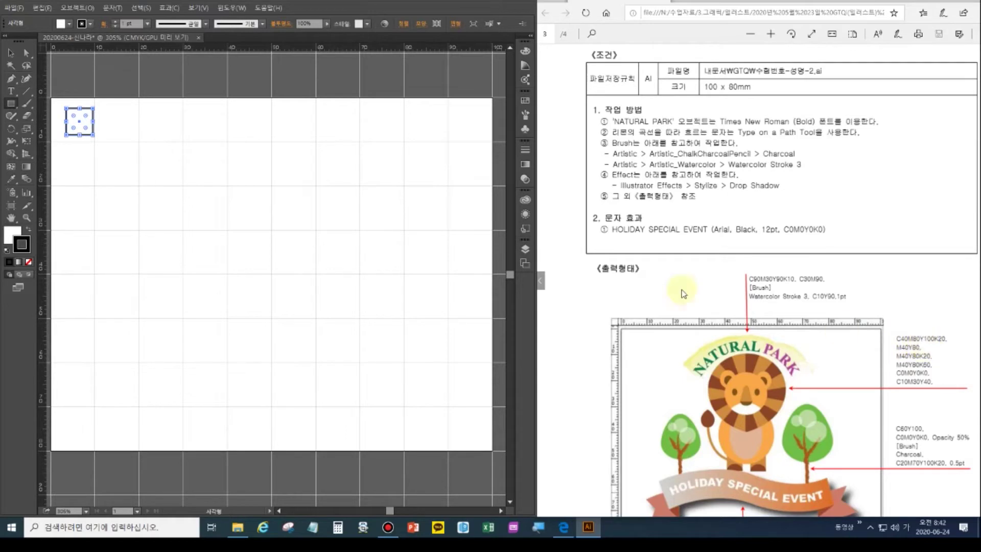
{"action": "left_click", "coordinate": [11, 236]}
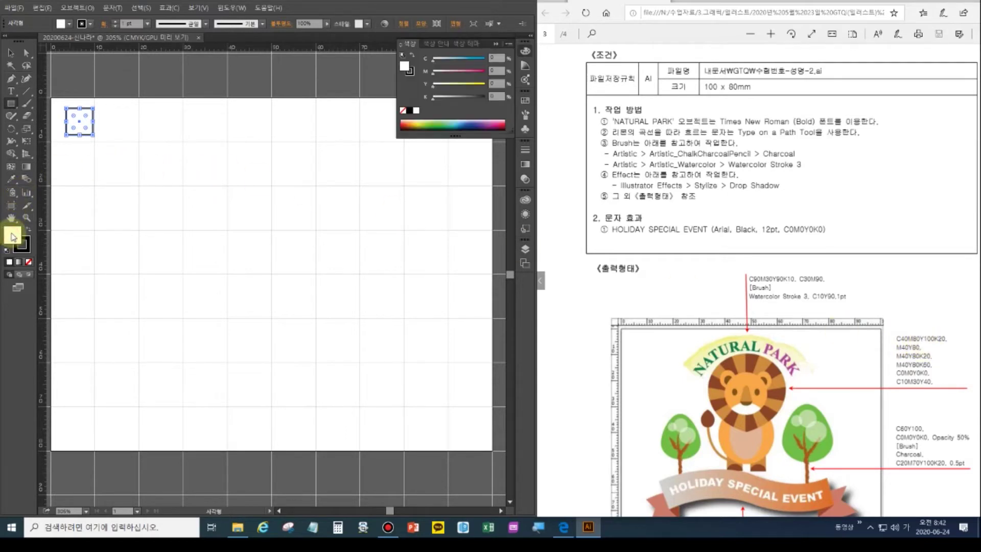
{"action": "left_click", "coordinate": [28, 261]}
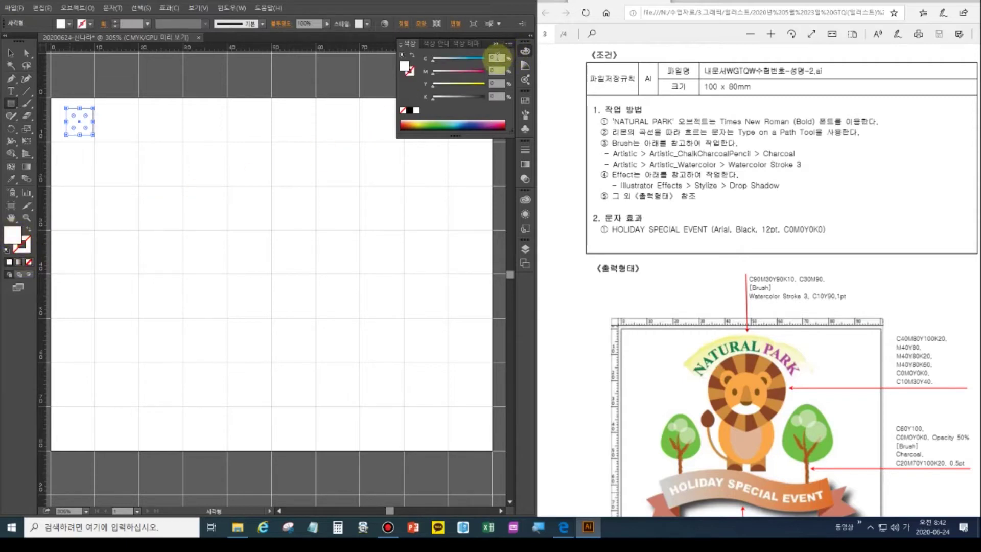
Set the square's fill to C40 M80 Y100 K20.
{"action": "left_click", "coordinate": [496, 58]}
{"action": "type", "text": "4"}
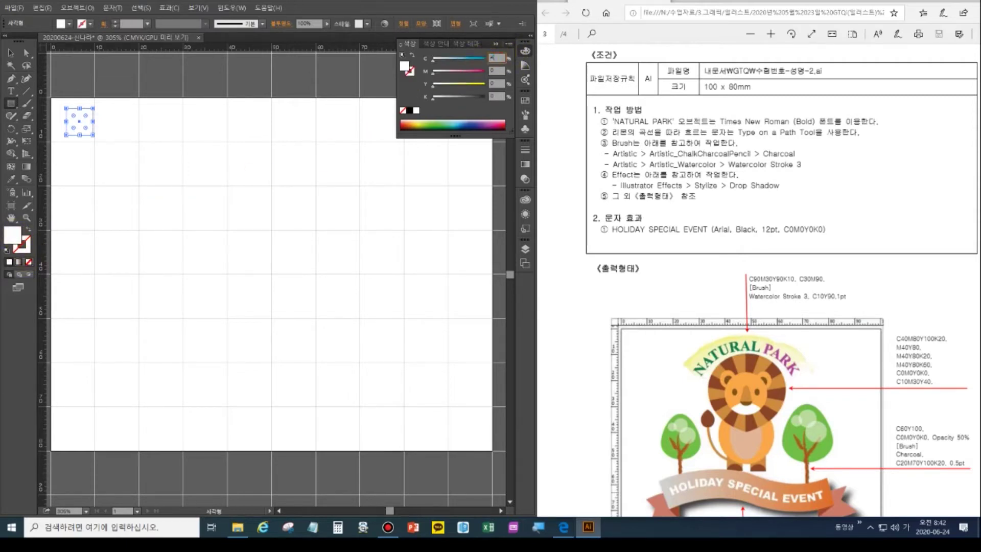
{"action": "type", "text": "8"}
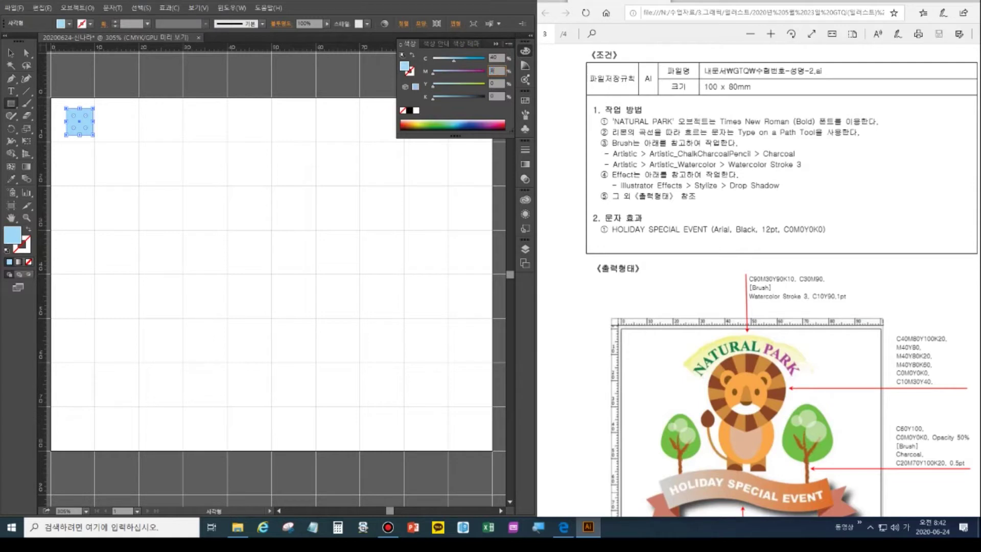
{"action": "type", "text": "0"}
{"action": "key", "text": "Tab"}
{"action": "key", "text": "Tab"}
{"action": "type", "text": "20"}
{"action": "key", "text": "Return"}
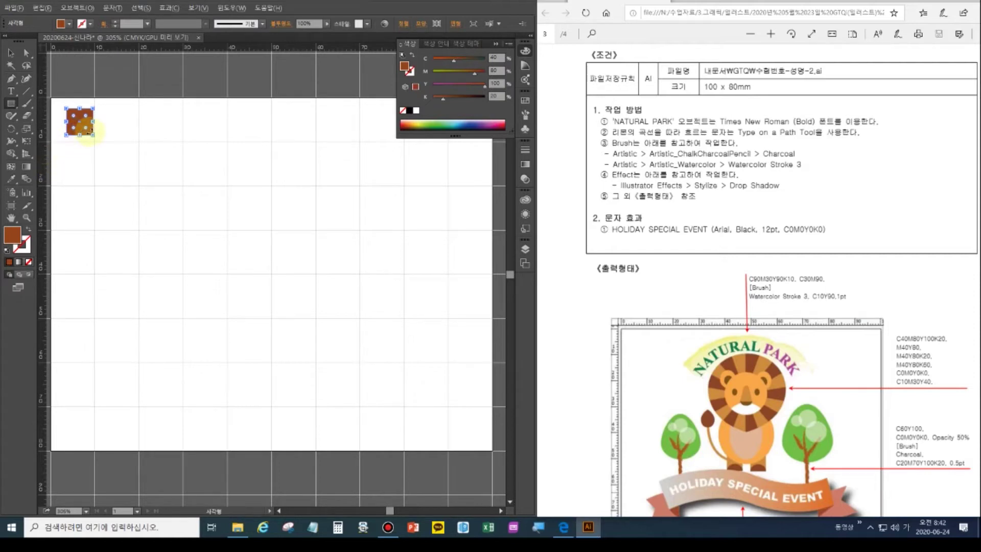
Duplicate the brown square directly below itself and set the copy's fill to C0 M40 Y80 K0.
{"action": "left_click_drag", "start_coordinate": [80, 131], "coordinate": [80, 164]}
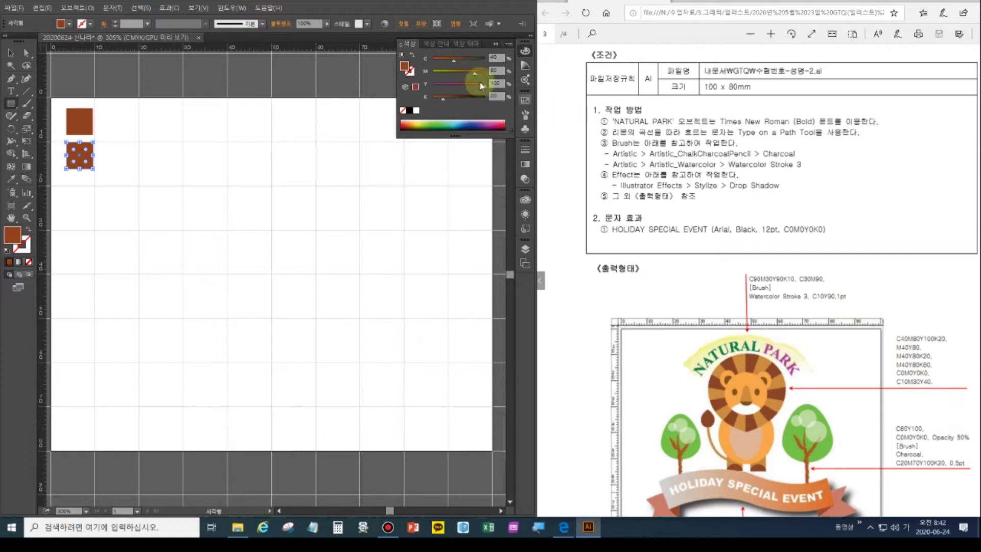
{"action": "left_click", "coordinate": [494, 57]}
{"action": "type", "text": "0"}
{"action": "key", "text": "Tab"}
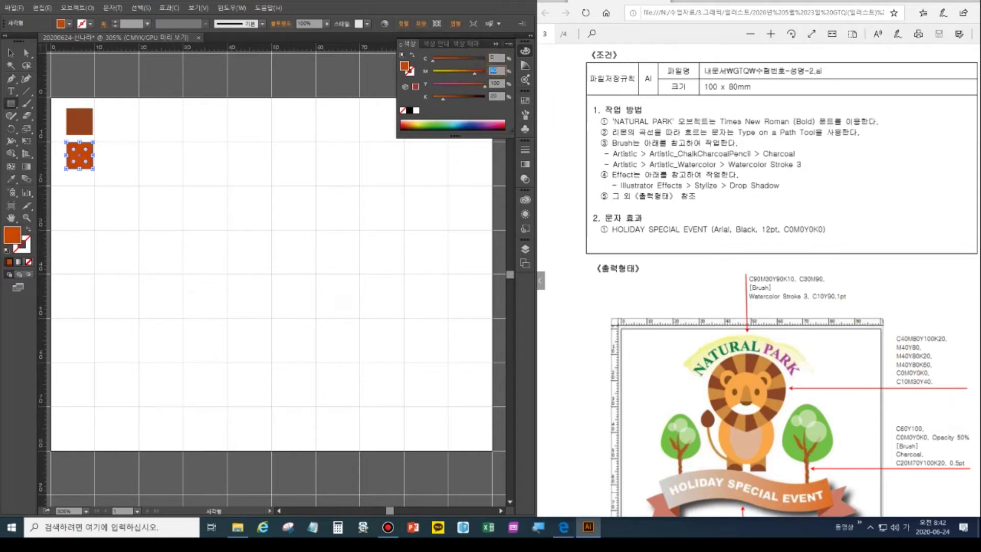
{"action": "key", "text": "Tab"}
{"action": "type", "text": "80"}
{"action": "key", "text": "Tab"}
{"action": "type", "text": "0"}
{"action": "key", "text": "Tab"}
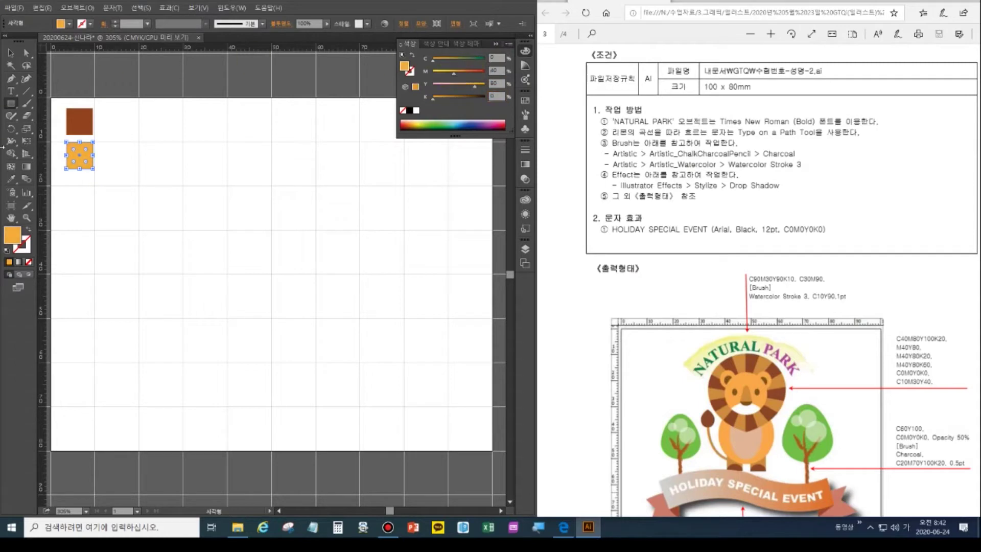
Repeat the duplication five times to extend the column of evenly spaced orange squares downward.
{"action": "key", "text": "ctrl+d"}
{"action": "key", "text": "ctrl+d"}
{"action": "key", "text": "ctrl+d"}
{"action": "key", "text": "ctrl+d"}
{"action": "key", "text": "ctrl+d"}
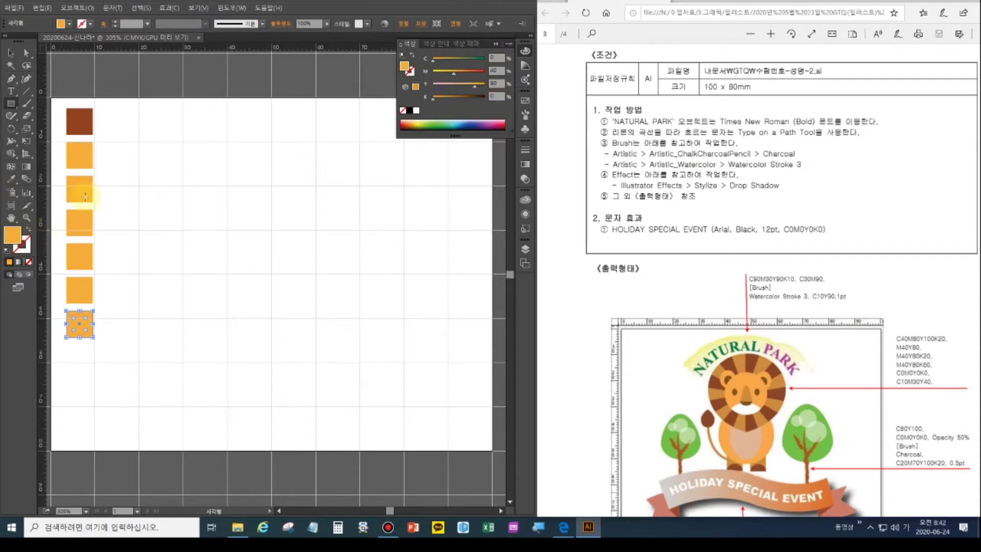
Set the black (K) value of the third square's fill to 20, giving M40 Y80 K20.
{"action": "left_click", "coordinate": [11, 54]}
{"action": "left_click", "coordinate": [82, 190]}
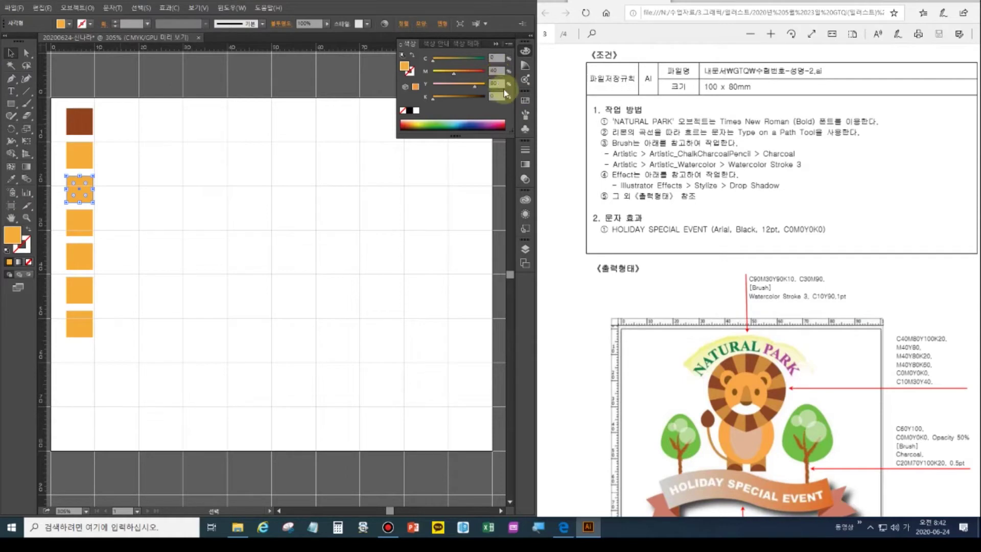
{"action": "key", "text": "Tab"}
{"action": "type", "text": "20"}
{"action": "key", "text": "Return"}
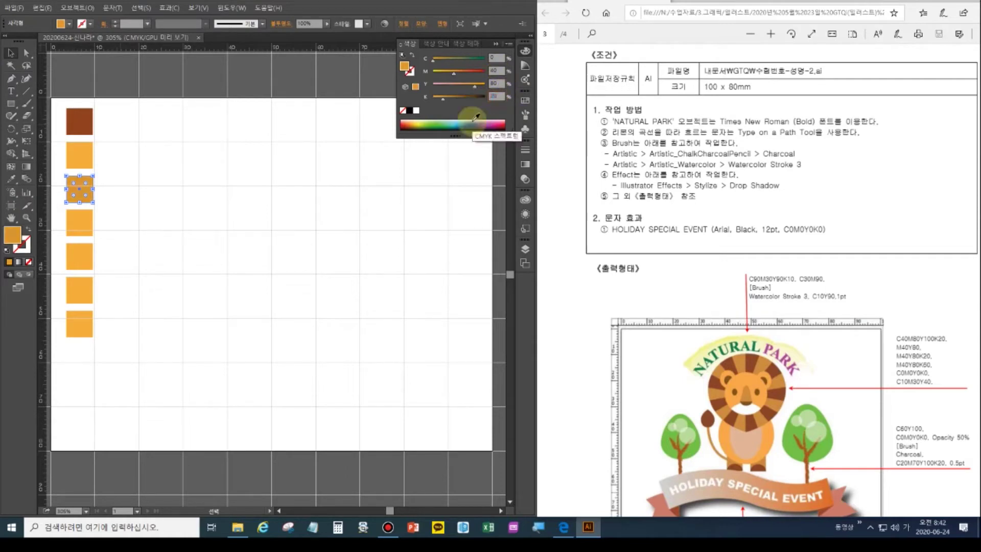
Set the black (K) value of the fourth square's fill to 60, giving M40 Y80 K60.
{"action": "left_click", "coordinate": [79, 222]}
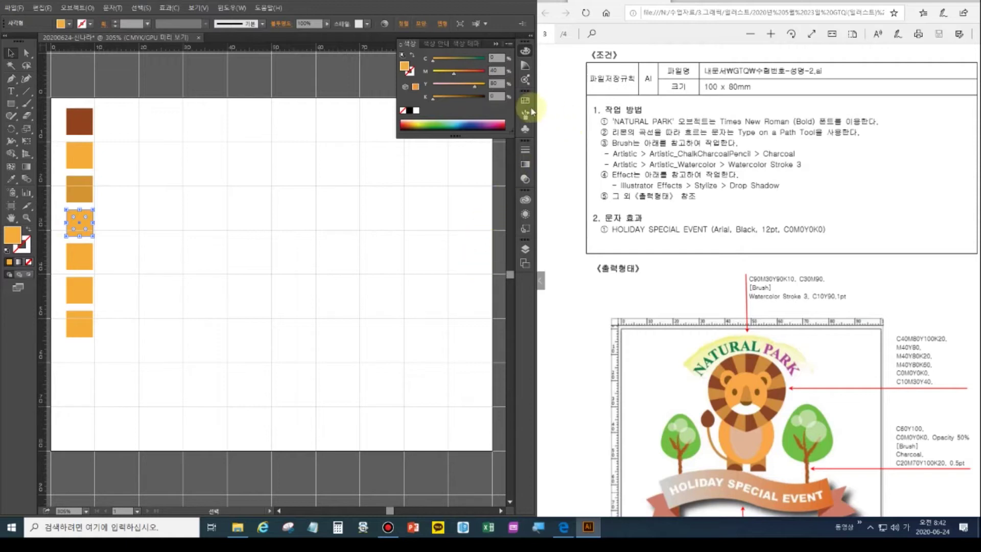
{"action": "left_click", "coordinate": [496, 96]}
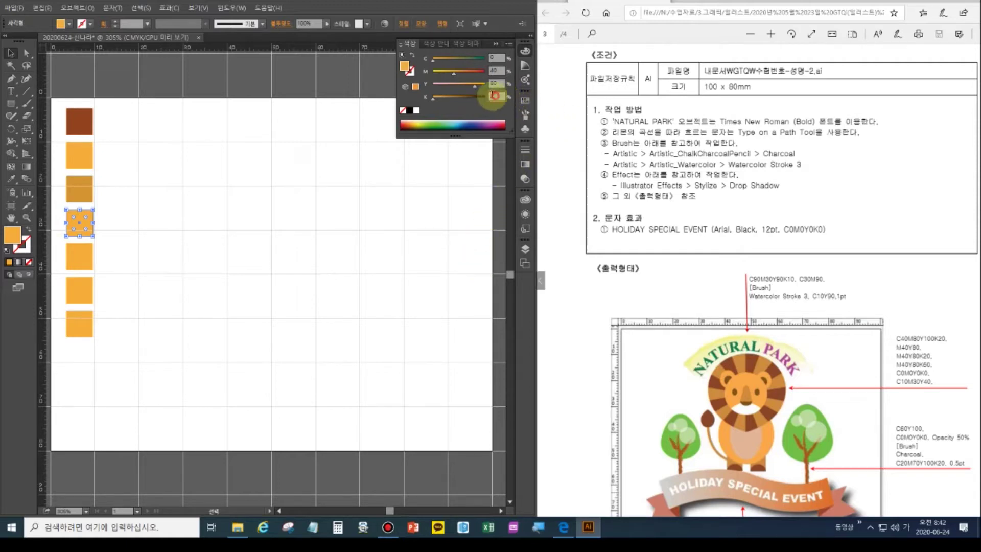
{"action": "type", "text": "60"}
{"action": "key", "text": "Return"}
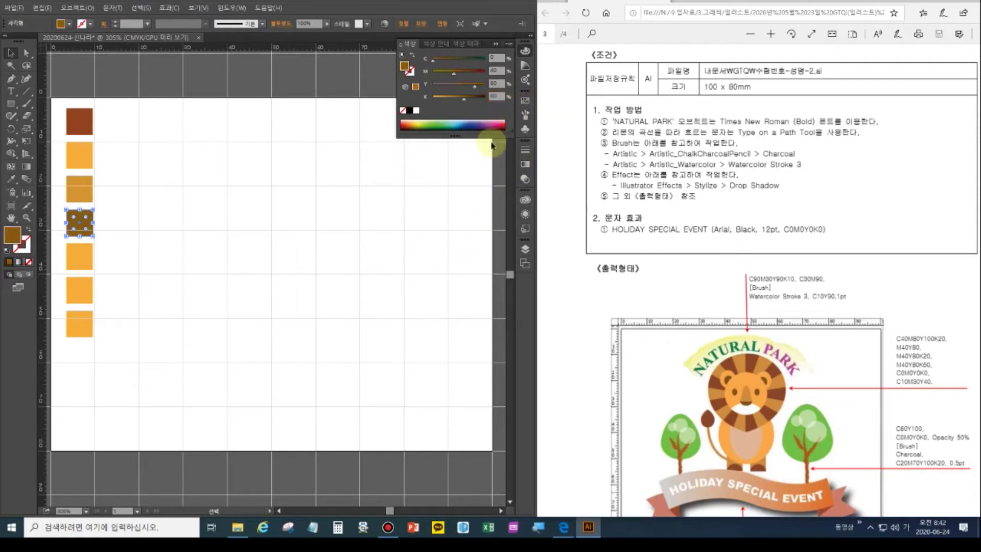
Make the fifth square white by setting its fill to C0 M0 Y0 K0.
{"action": "left_click", "coordinate": [80, 256]}
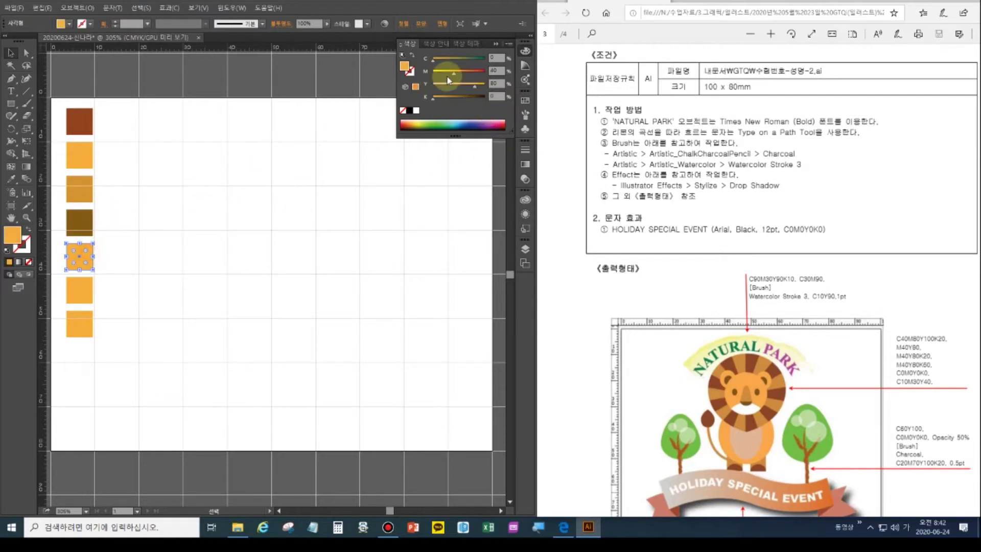
{"action": "left_click", "coordinate": [498, 71]}
{"action": "type", "text": "0"}
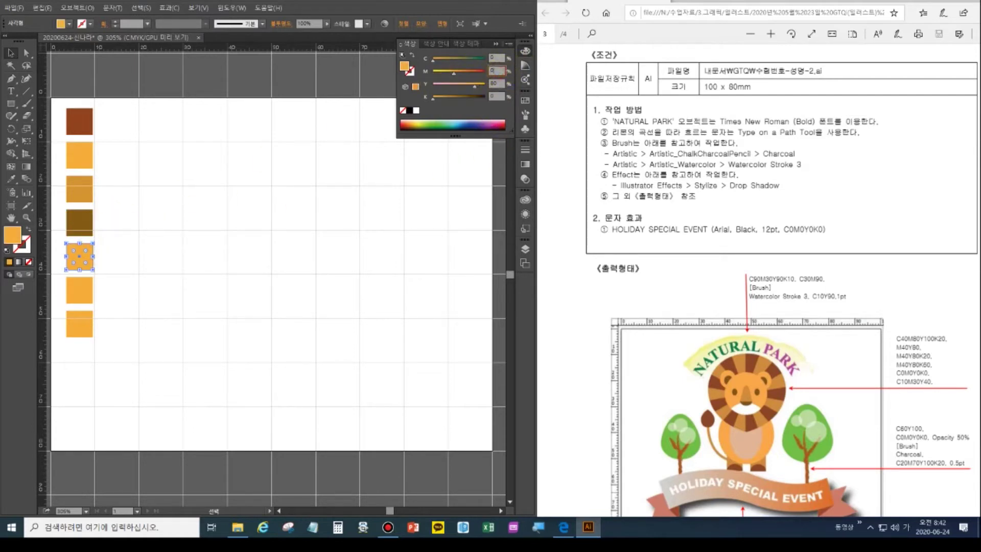
{"action": "key", "text": "Tab"}
{"action": "type", "text": "0"}
{"action": "key", "text": "Return"}
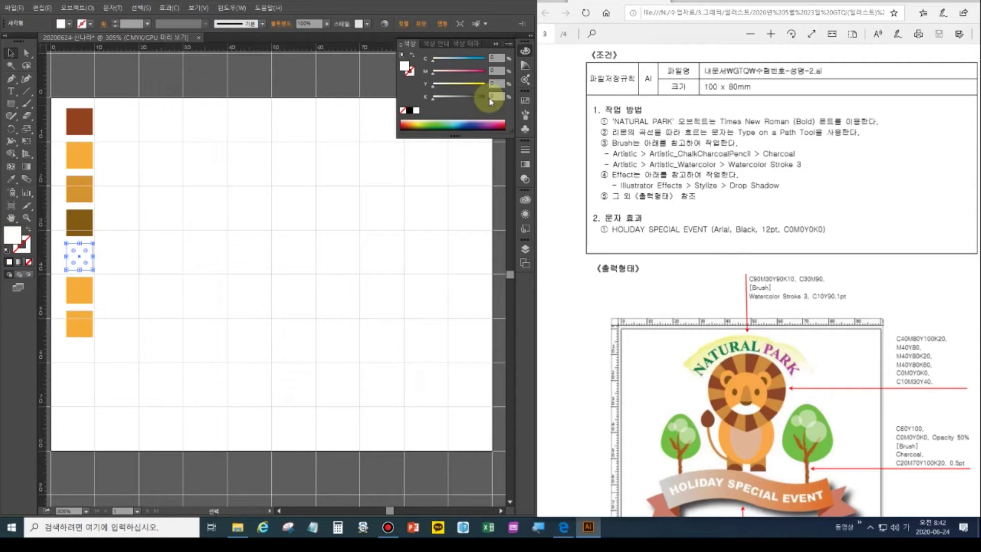
Set the sixth square's fill to C10 M30 Y40 K0.
{"action": "left_click", "coordinate": [85, 298]}
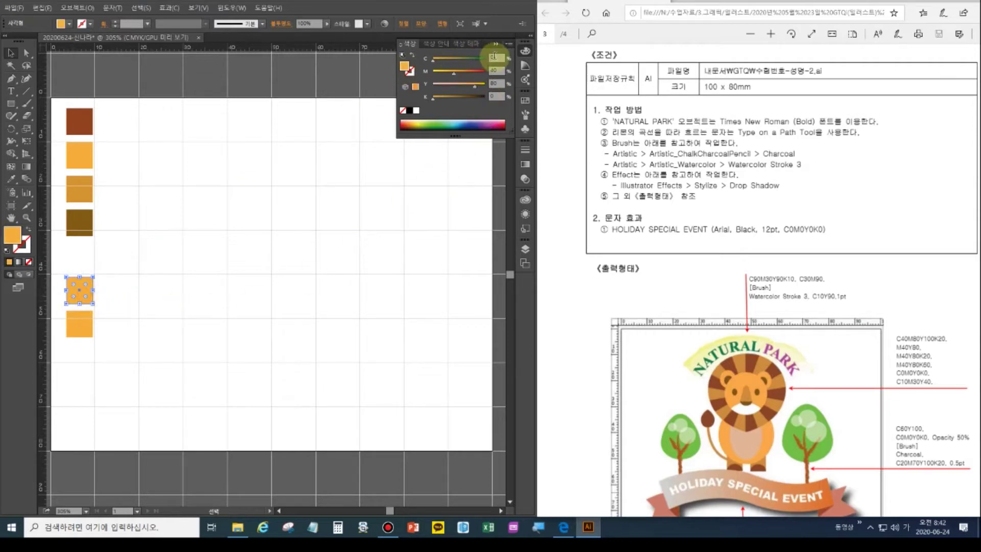
{"action": "type", "text": "10"}
{"action": "key", "text": "Tab"}
{"action": "type", "text": "30"}
{"action": "key", "text": "Tab"}
{"action": "type", "text": "40"}
{"action": "key", "text": "Return"}
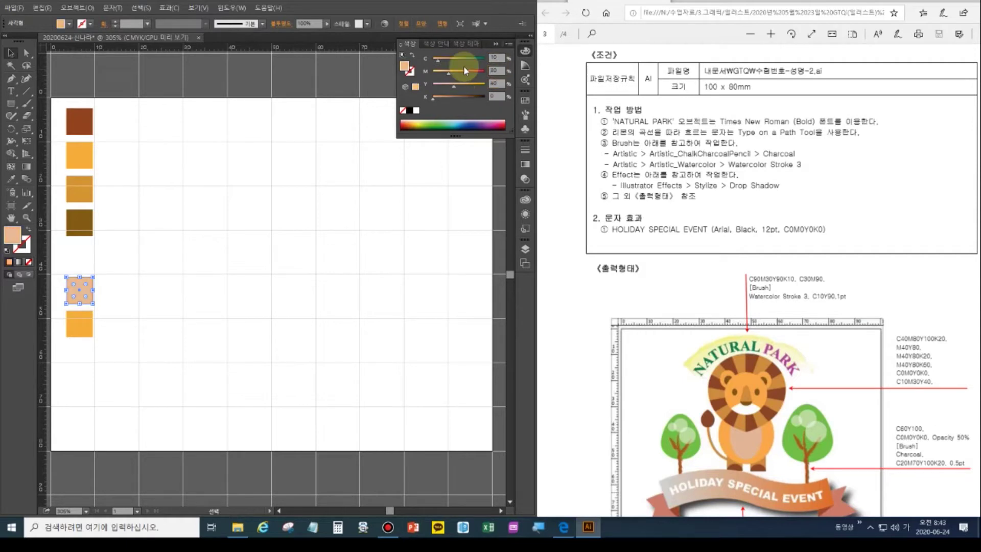
Delete the surplus seventh square at the lower end of the colour column.
{"action": "left_click", "coordinate": [12, 217]}
{"action": "left_click_drag", "start_coordinate": [128, 253], "coordinate": [164, 255]}
{"action": "left_click", "coordinate": [11, 53]}
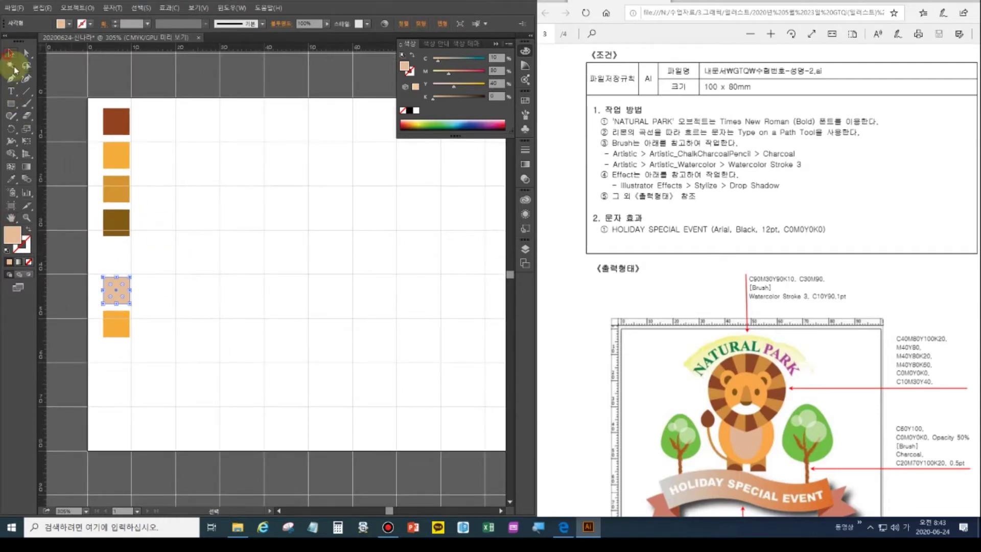
{"action": "left_click", "coordinate": [118, 335]}
{"action": "left_click_drag", "start_coordinate": [117, 337], "coordinate": [117, 269]}
Move all six colour squares together so they straddle the artboard's left edge, and deselect them.
{"action": "left_click_drag", "start_coordinate": [87, 92], "coordinate": [186, 321]}
{"action": "left_click_drag", "start_coordinate": [126, 231], "coordinate": [98, 235]}
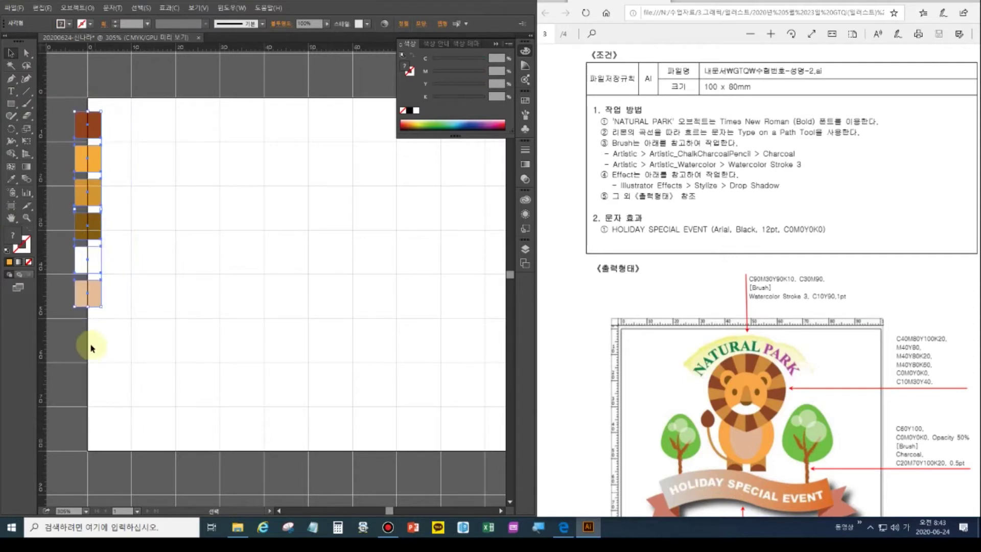
{"action": "left_click", "coordinate": [70, 345]}
{"action": "left_click", "coordinate": [78, 259]}
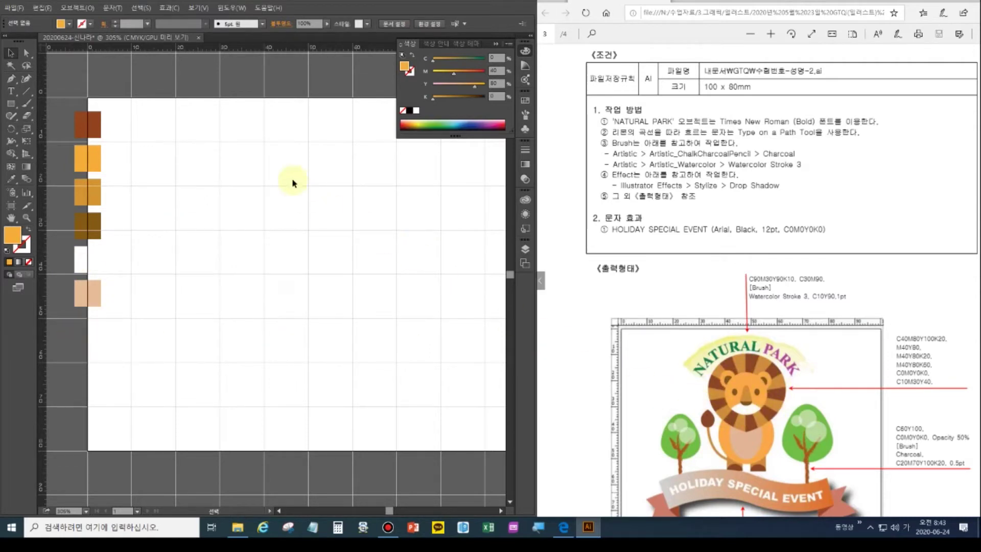
Collapse the colour settings and place a vertical guide at 50 mm and a horizontal guide at about 25 mm.
{"action": "scroll", "coordinate": [319, 229], "scroll_direction": "right", "scroll_amount": 2}
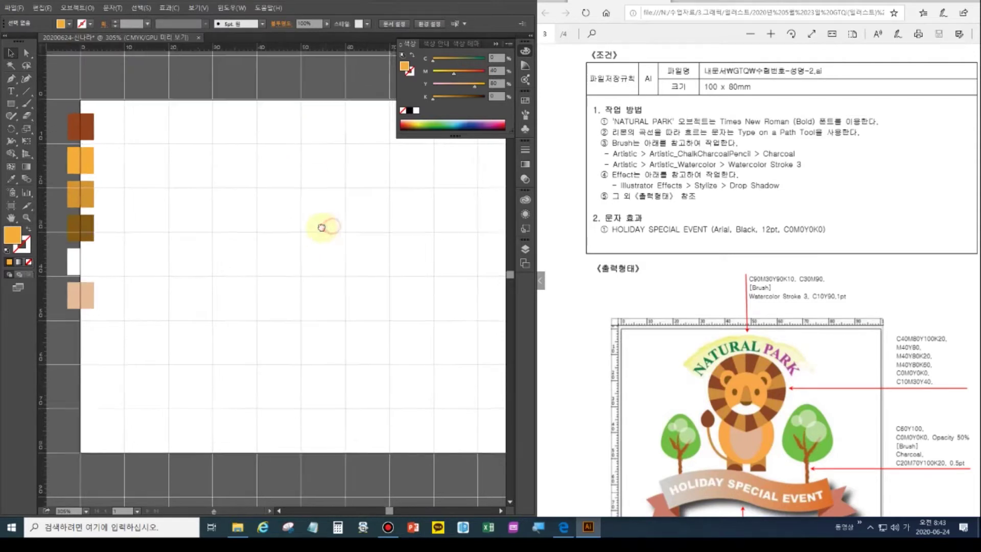
{"action": "left_click", "coordinate": [496, 43]}
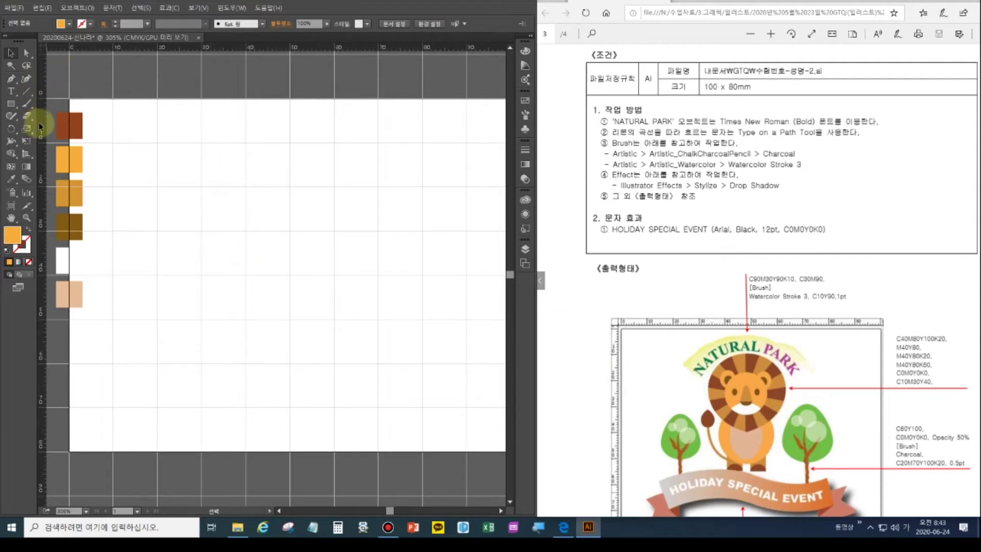
{"action": "left_click_drag", "start_coordinate": [41, 121], "coordinate": [290, 87]}
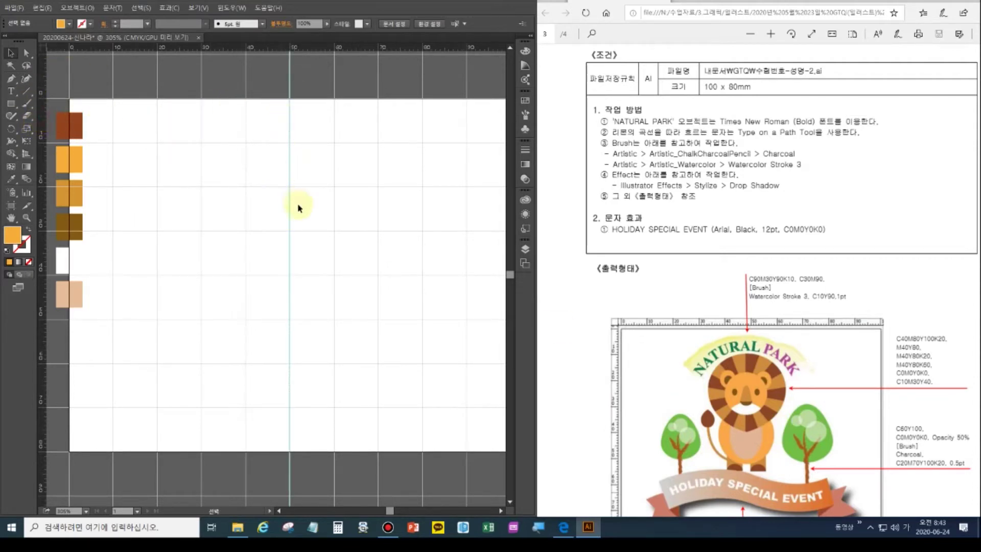
{"action": "left_click_drag", "start_coordinate": [228, 45], "coordinate": [73, 208]}
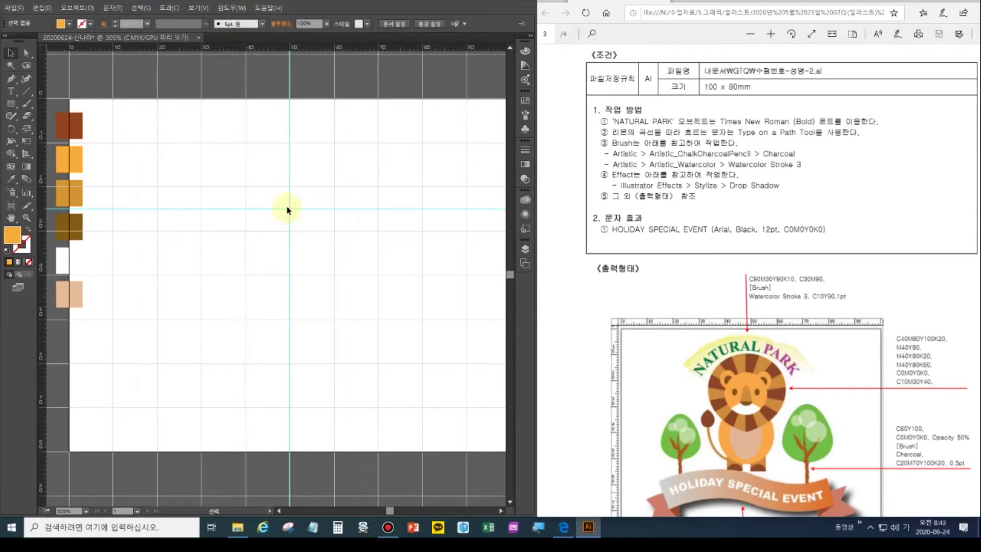
Draw a circle about 26 mm in diameter centred on the intersection of the two guides.
{"action": "left_click", "coordinate": [13, 103]}
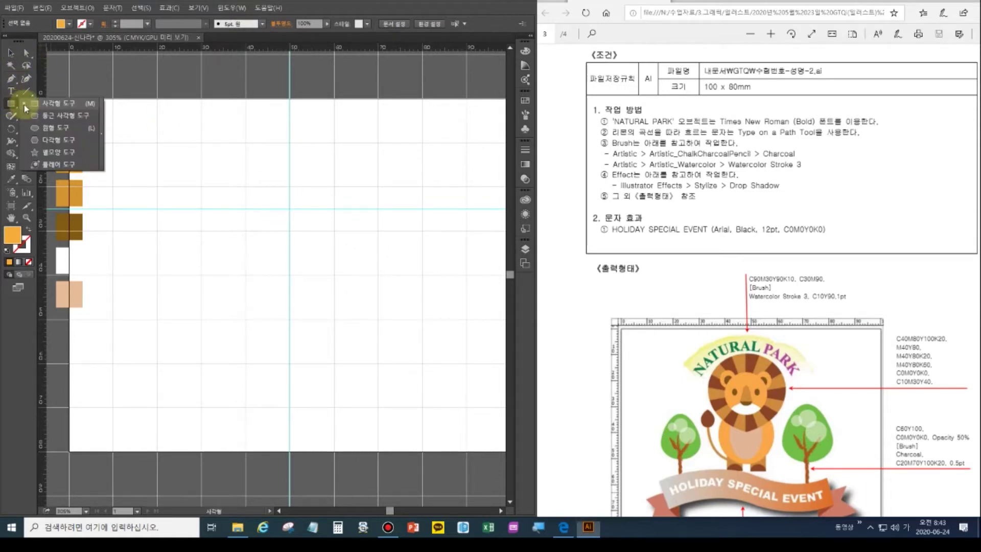
{"action": "left_click", "coordinate": [51, 128]}
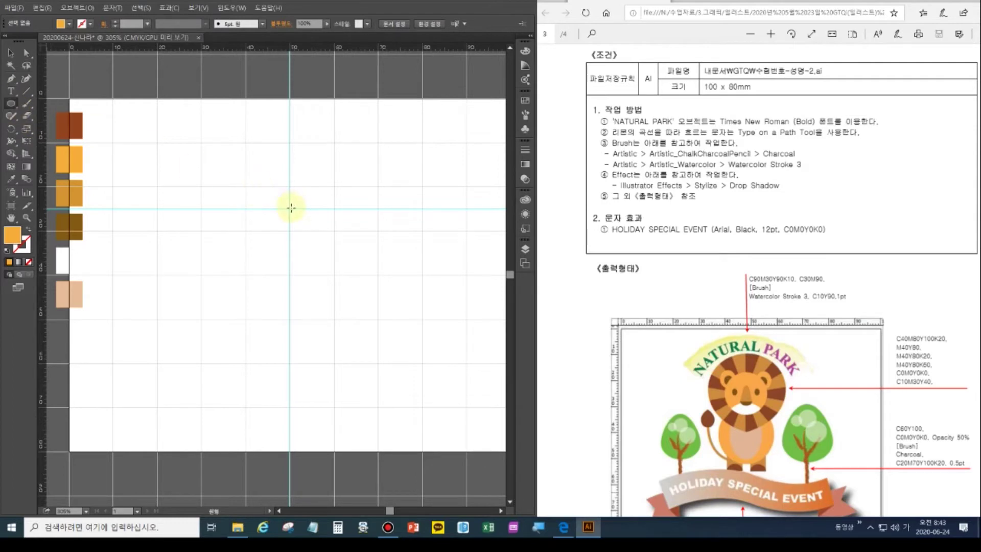
{"action": "left_click_drag", "start_coordinate": [289, 208], "coordinate": [327, 267]}
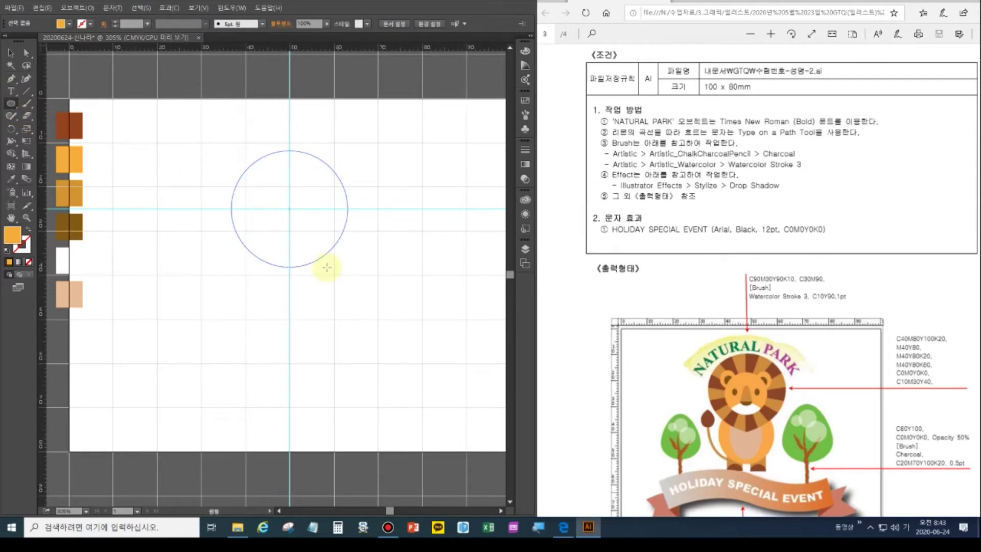
Finish the head circle at about 27 mm in diameter and convert its bottom anchor point to a sharp corner.
{"action": "left_click_drag", "start_coordinate": [327, 267], "coordinate": [328, 268]}
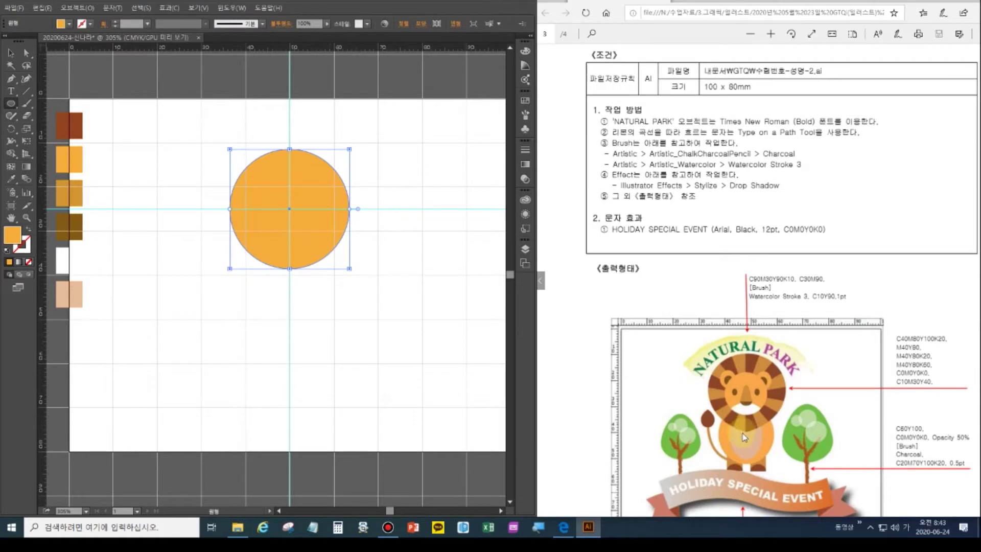
{"action": "left_click", "coordinate": [20, 60]}
{"action": "left_click", "coordinate": [25, 54]}
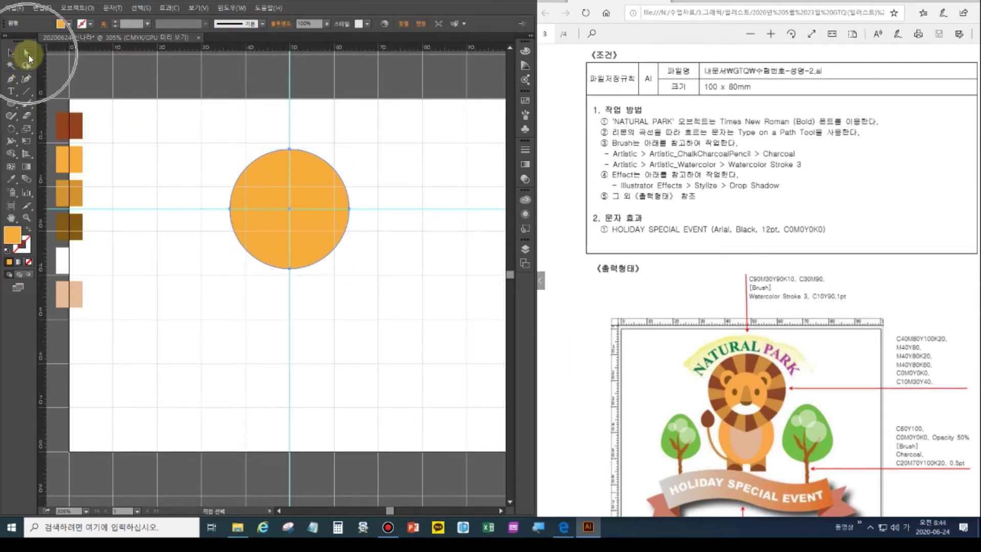
{"action": "left_click", "coordinate": [289, 269]}
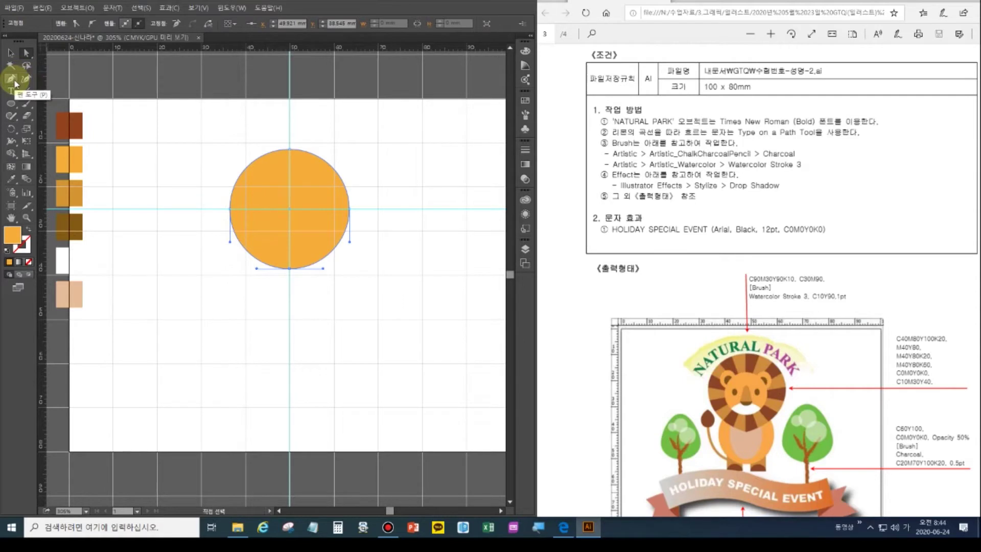
{"action": "left_click_drag", "start_coordinate": [18, 82], "coordinate": [55, 117]}
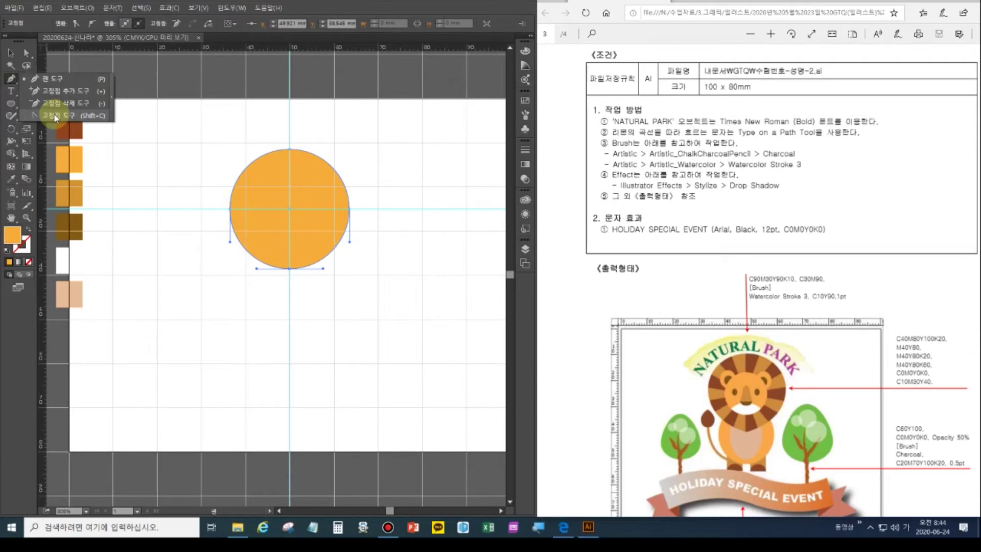
{"action": "left_click_drag", "start_coordinate": [56, 117], "coordinate": [55, 117]}
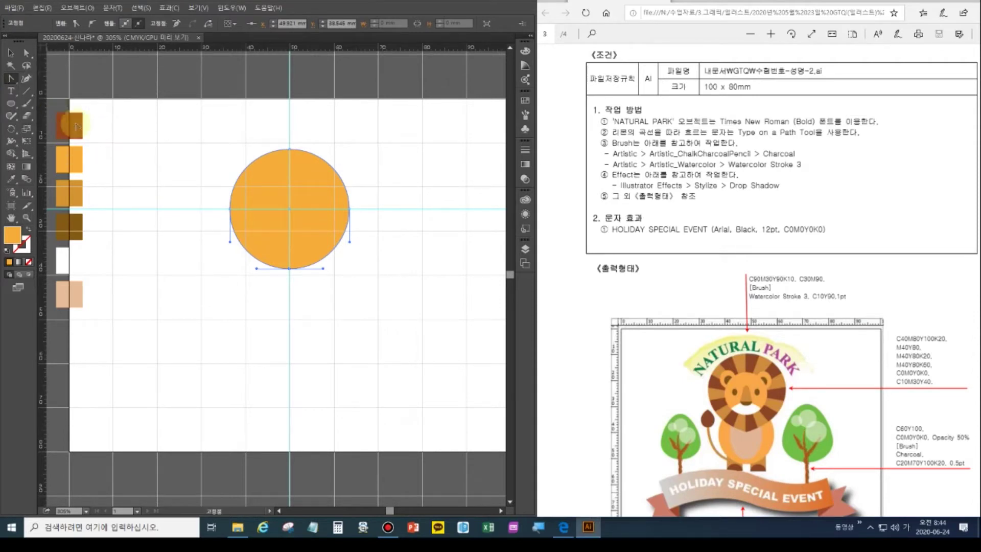
{"action": "left_click", "coordinate": [290, 268]}
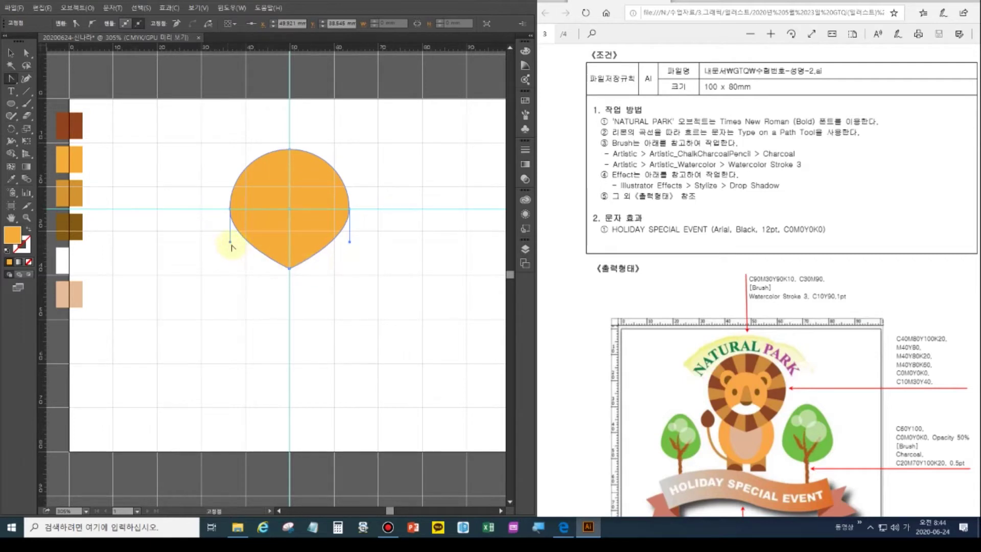
Lengthen the lower direction handles of the circle's two side anchors to round out the pointed chin, and deselect the shape.
{"action": "left_click_drag", "start_coordinate": [228, 244], "coordinate": [233, 258]}
{"action": "left_click", "coordinate": [26, 52]}
{"action": "left_click_drag", "start_coordinate": [365, 234], "coordinate": [348, 202]}
{"action": "left_click_drag", "start_coordinate": [351, 245], "coordinate": [350, 253]}
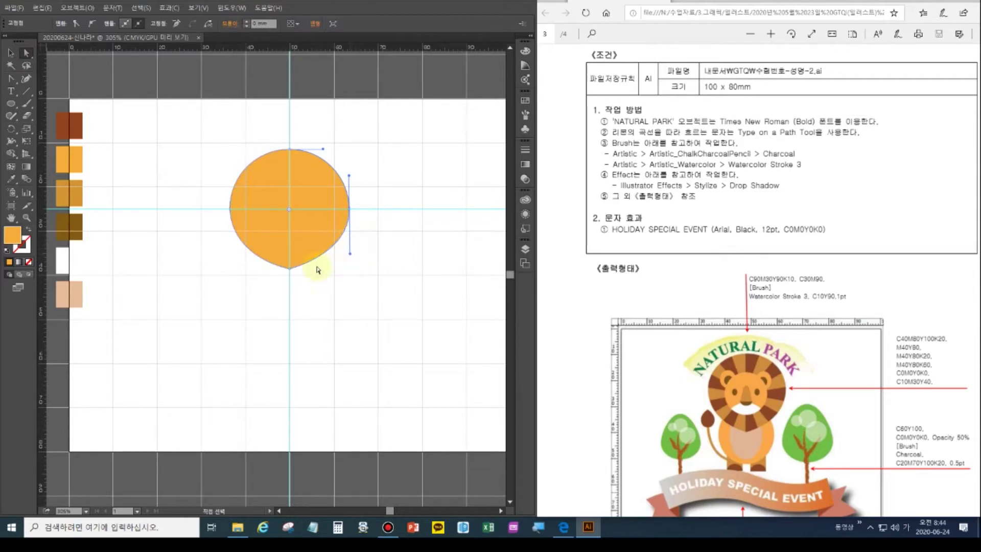
{"action": "left_click_drag", "start_coordinate": [204, 191], "coordinate": [238, 244]}
{"action": "left_click", "coordinate": [381, 321]}
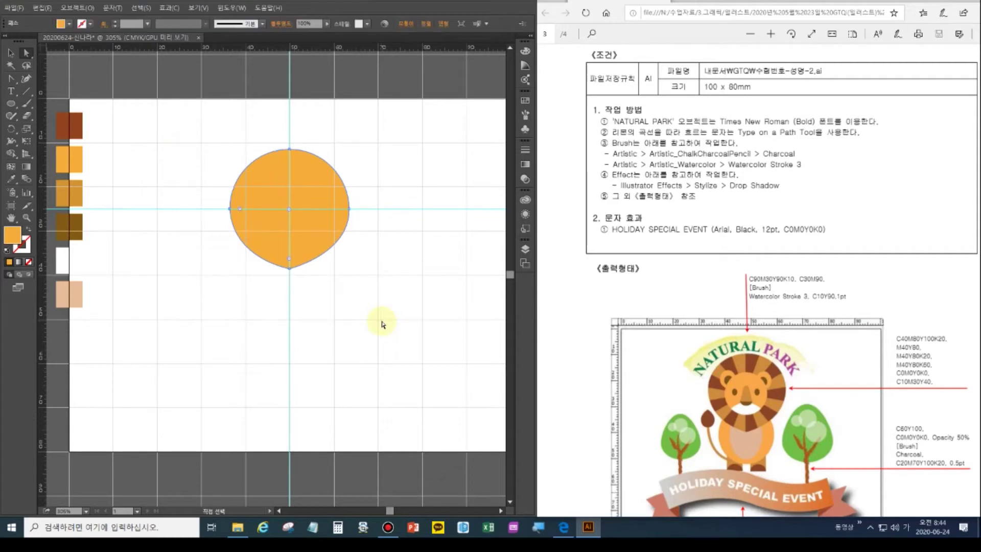
{"action": "left_click", "coordinate": [259, 264]}
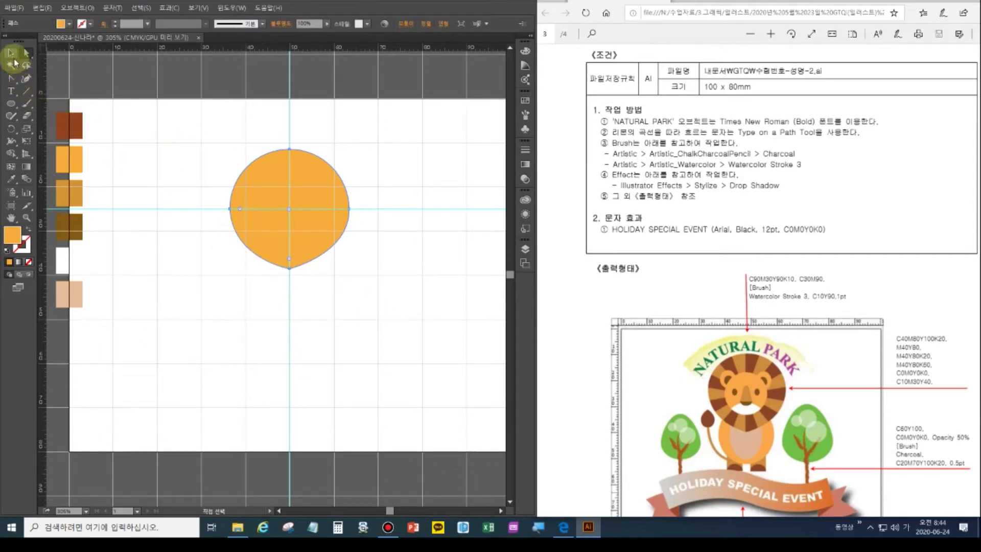
{"action": "left_click", "coordinate": [301, 117]}
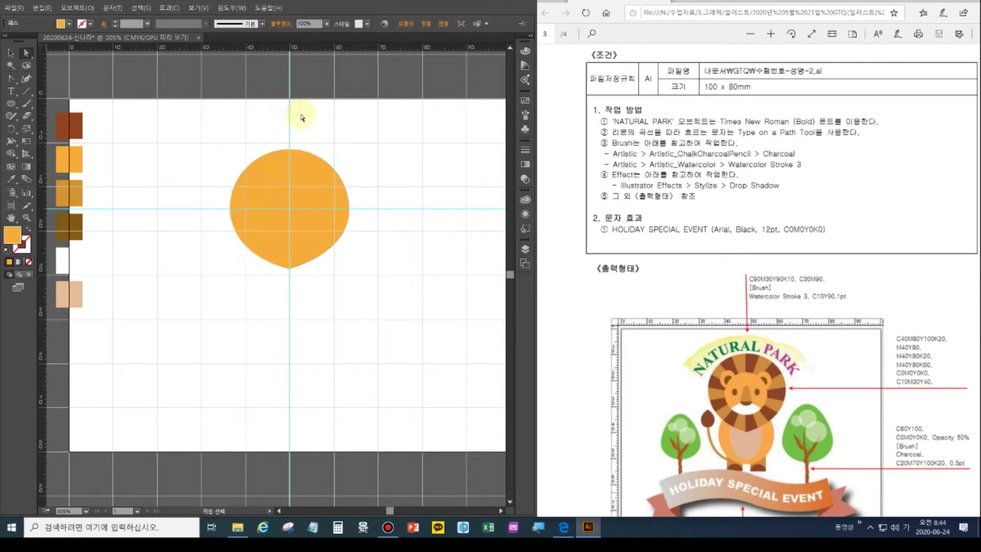
Check whether the guides are locked.
{"action": "left_click", "coordinate": [196, 9]}
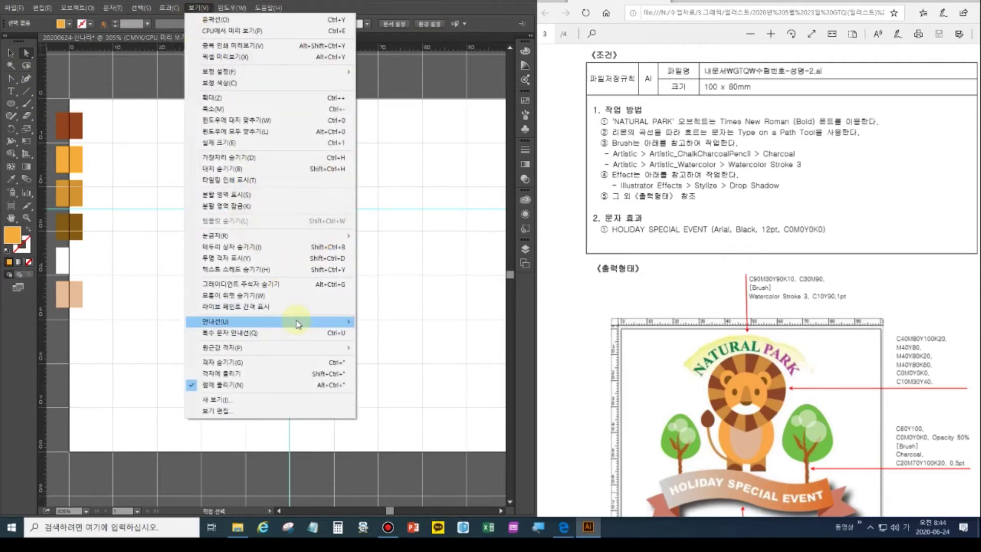
{"action": "mouse_move", "coordinate": [299, 323]}
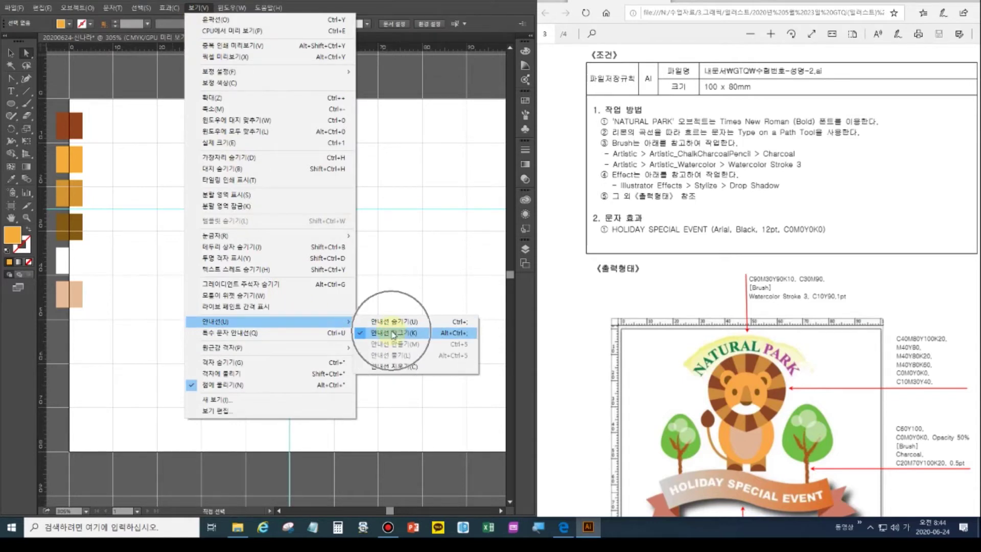
{"action": "left_click", "coordinate": [158, 258]}
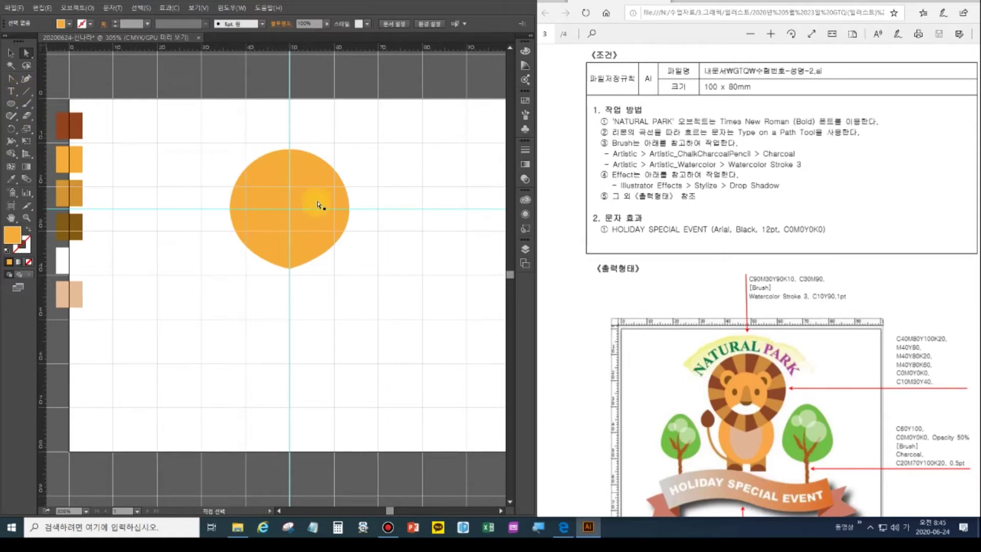
Calculate 360 divided by 18 in the Windows calculator to get the angle of the mane's segments.
{"action": "left_click", "coordinate": [752, 361]}
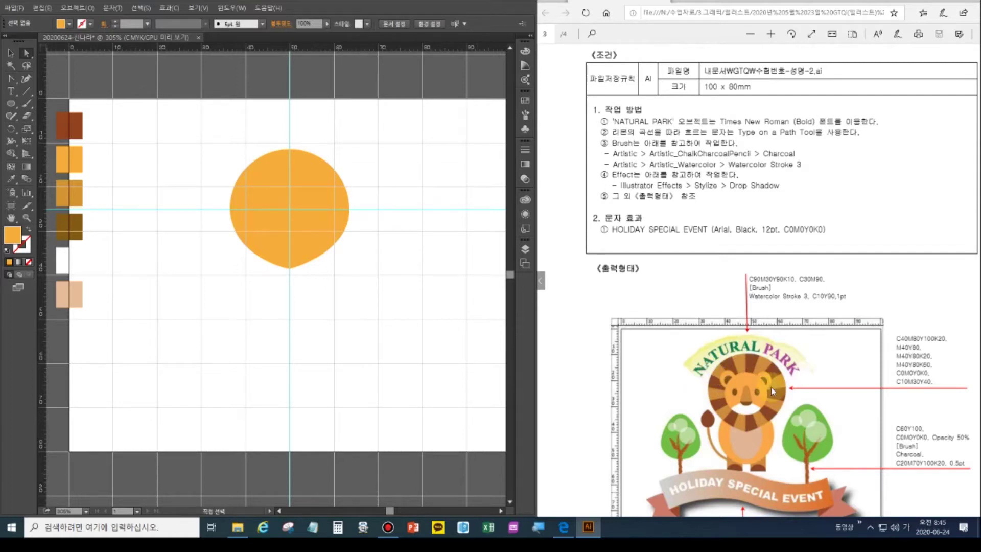
{"action": "left_click", "coordinate": [339, 528]}
{"action": "type", "text": "360"}
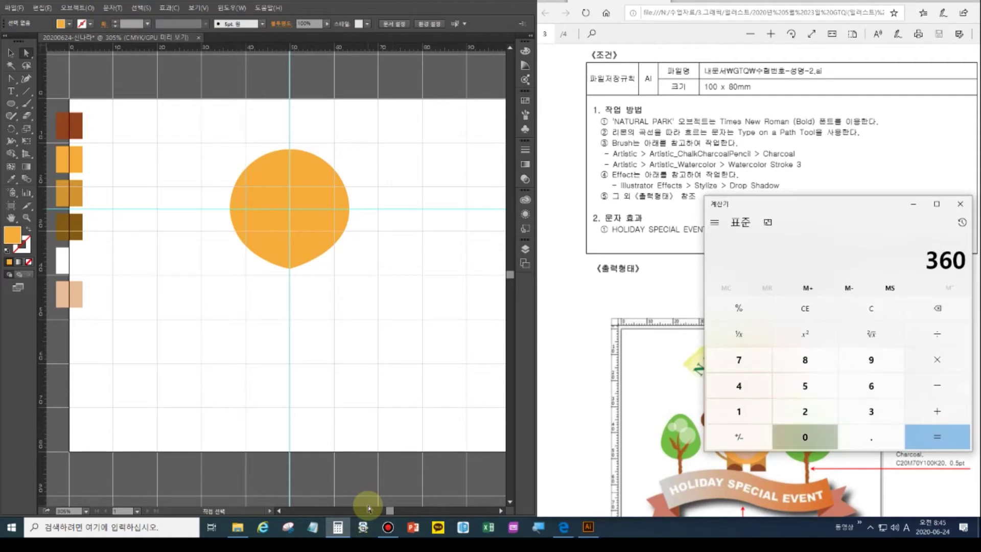
{"action": "type", "text": "/18"}
{"action": "key", "text": "Return"}
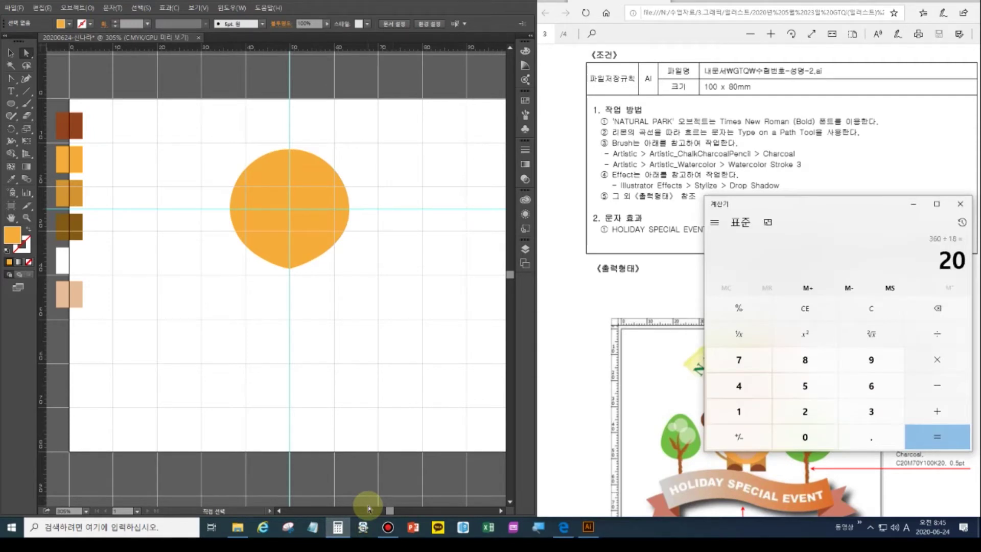
{"action": "left_click", "coordinate": [959, 204]}
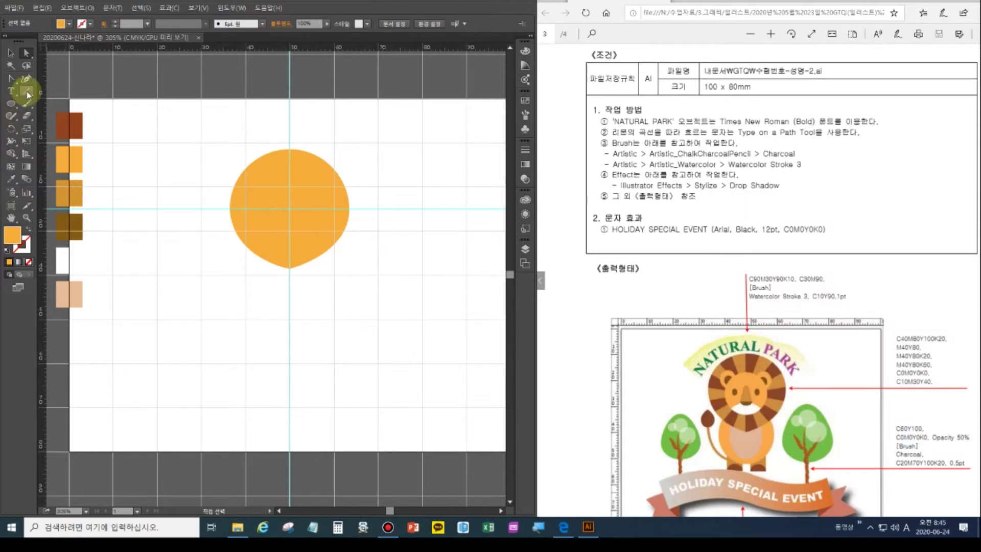
Restore the default black stroke with no fill and draw a vertical line about 37 mm long through the head on the vertical guide.
{"action": "left_click", "coordinate": [7, 250]}
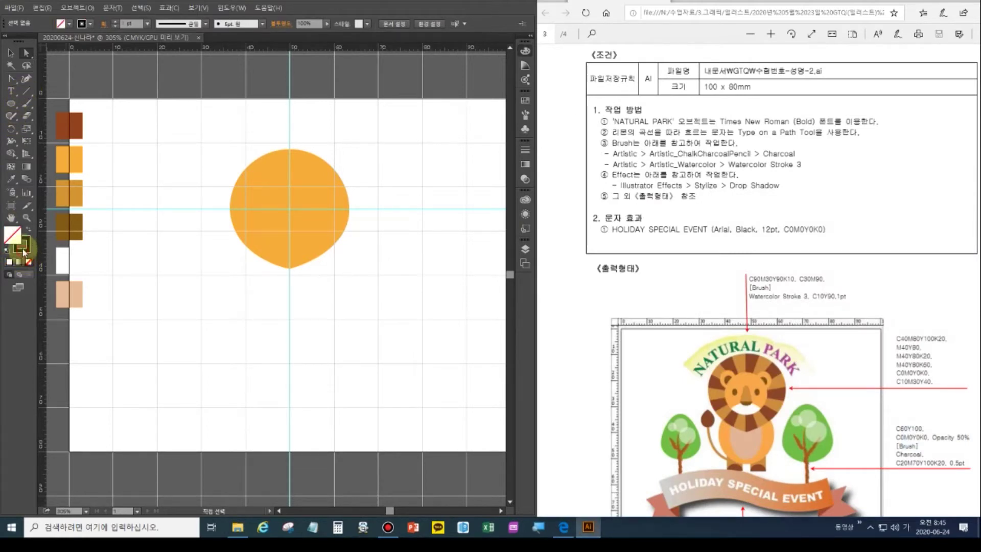
{"action": "left_click", "coordinate": [29, 262]}
{"action": "left_click", "coordinate": [30, 95]}
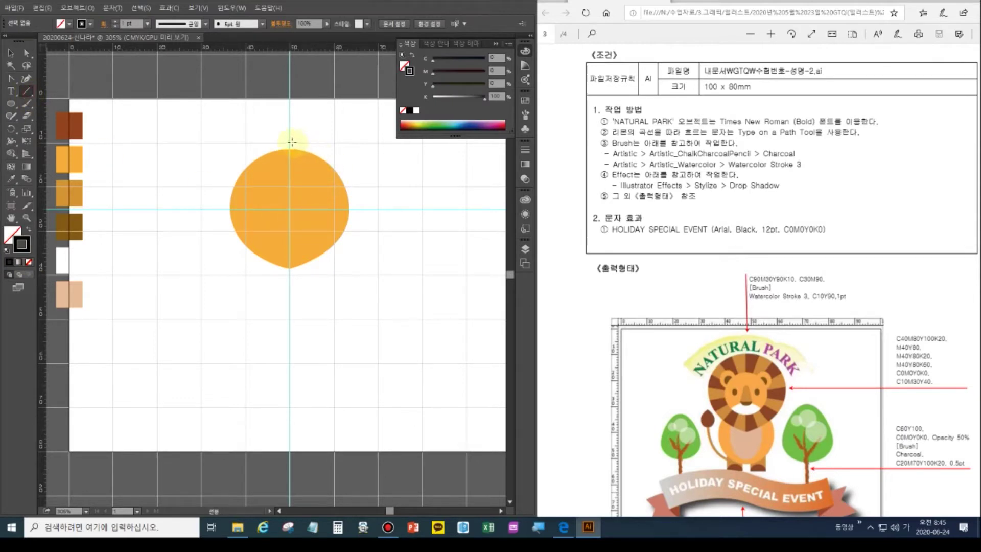
{"action": "left_click_drag", "start_coordinate": [289, 141], "coordinate": [290, 306]}
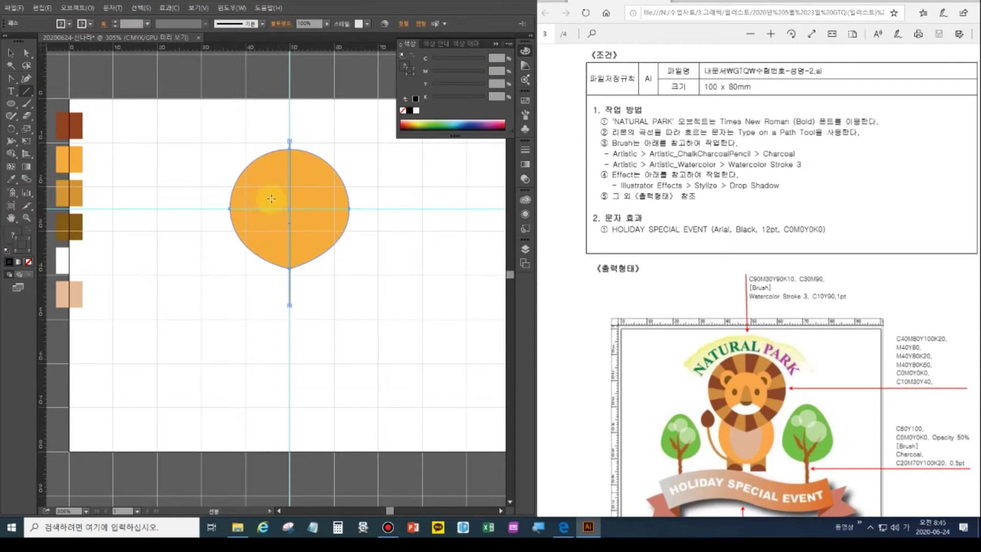
Nudge the head and line slightly upward, and move the line alone further up to centre it on the guide intersection.
{"action": "left_click", "coordinate": [11, 53]}
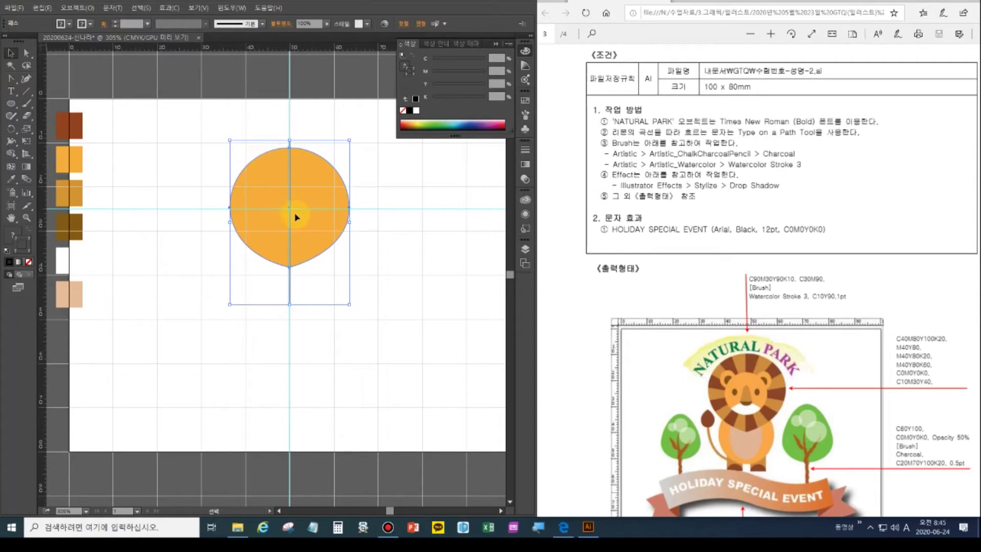
{"action": "key", "text": "Hangul"}
{"action": "left_click", "coordinate": [270, 146]}
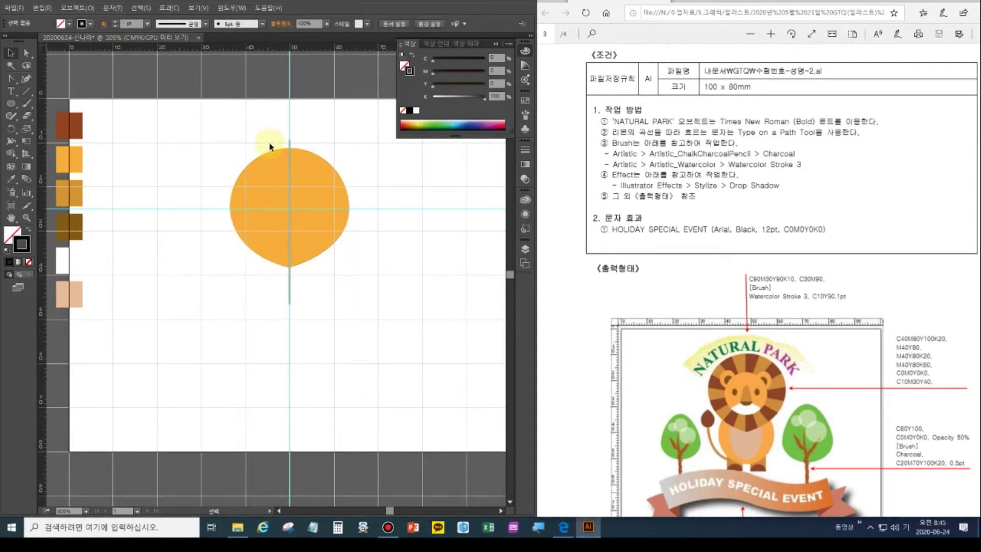
{"action": "left_click", "coordinate": [299, 148]}
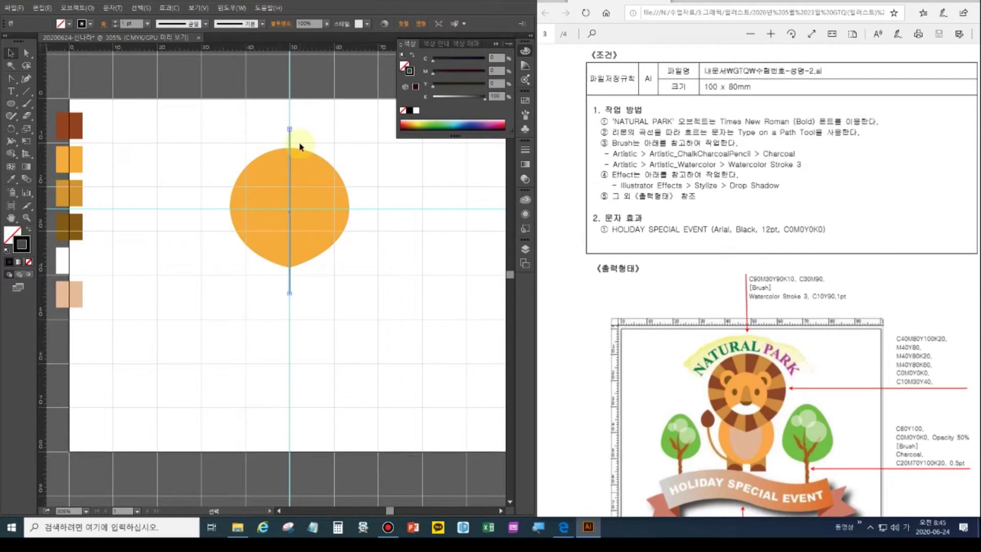
Copy the line rotated 20° about the guide intersection, and repeat the transformation until nine lines radiate all around the head.
{"action": "left_click", "coordinate": [12, 131]}
{"action": "left_click", "coordinate": [292, 209]}
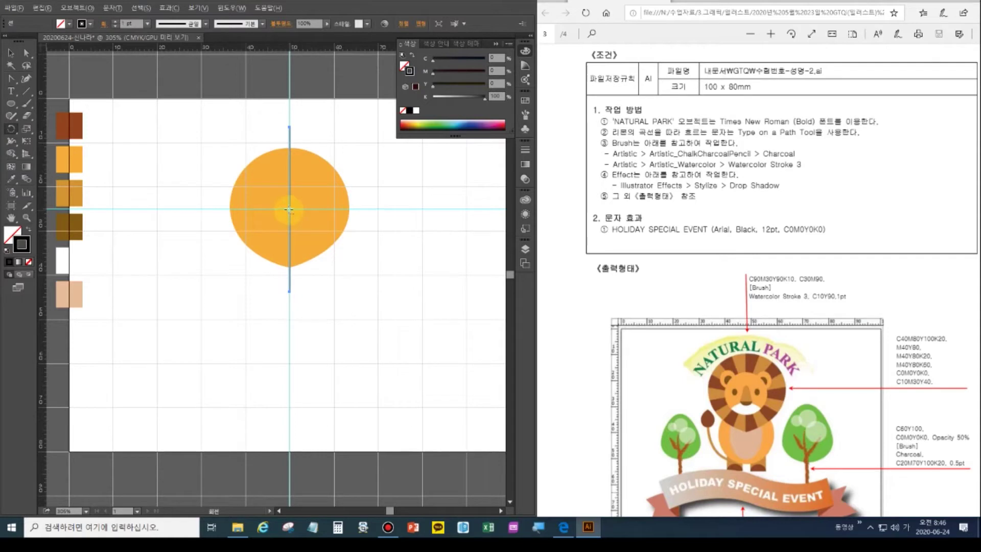
{"action": "left_click", "coordinate": [290, 210], "text": "alt"}
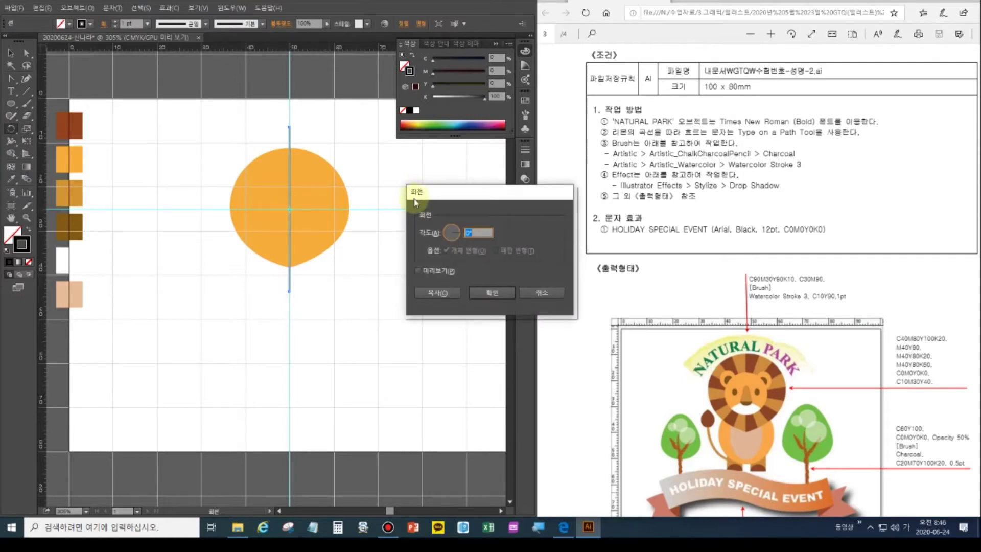
{"action": "type", "text": "20"}
{"action": "left_click", "coordinate": [437, 292]}
{"action": "key", "text": "ctrl+d"}
{"action": "key", "text": "ctrl+d"}
{"action": "key", "text": "ctrl+d"}
{"action": "key", "text": "ctrl+d"}
{"action": "key", "text": "ctrl+d"}
{"action": "key", "text": "ctrl+d"}
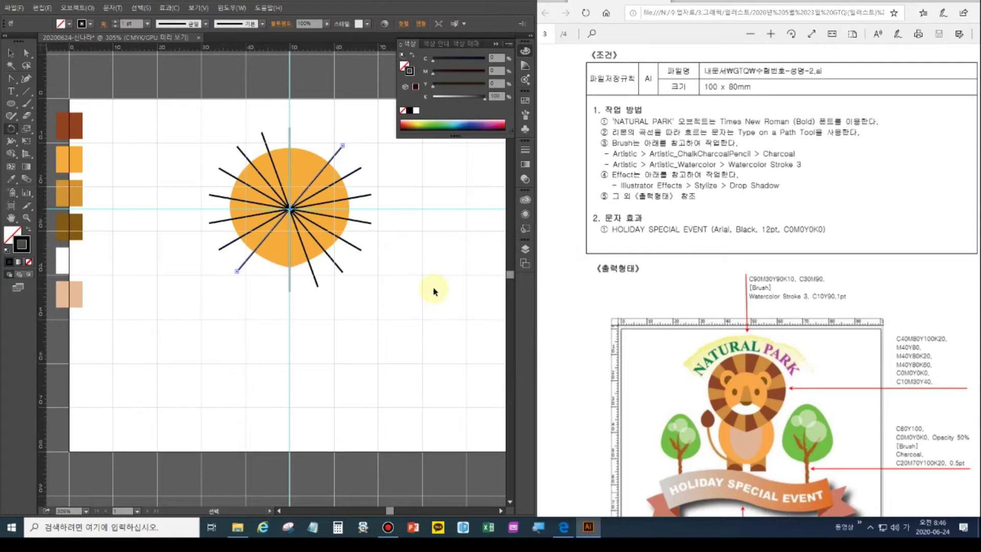
{"action": "key", "text": "ctrl+d"}
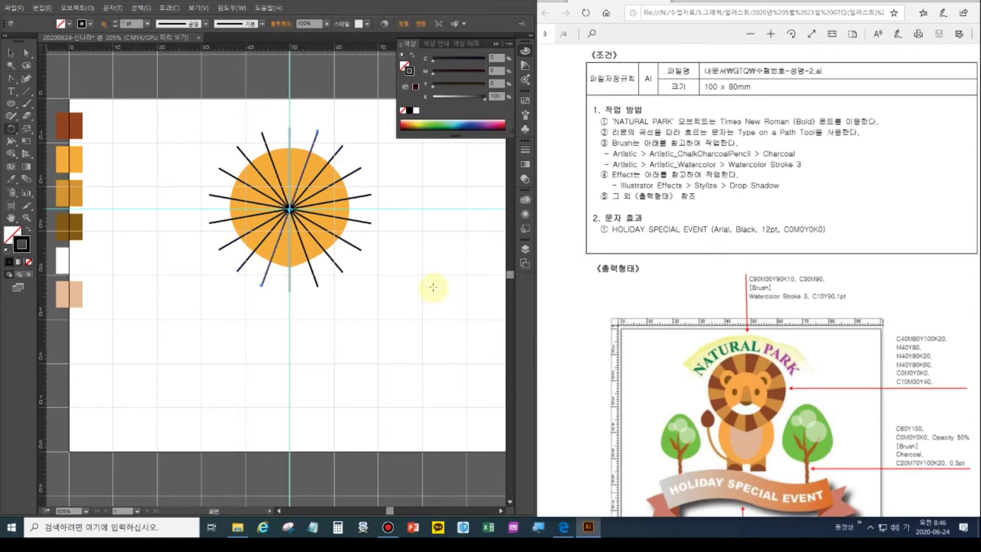
Divide the head shape with all the radiating lines using Pathfinder, ungroup the resulting wedges and deselect them.
{"action": "left_click", "coordinate": [10, 53]}
{"action": "left_click_drag", "start_coordinate": [203, 111], "coordinate": [398, 313]}
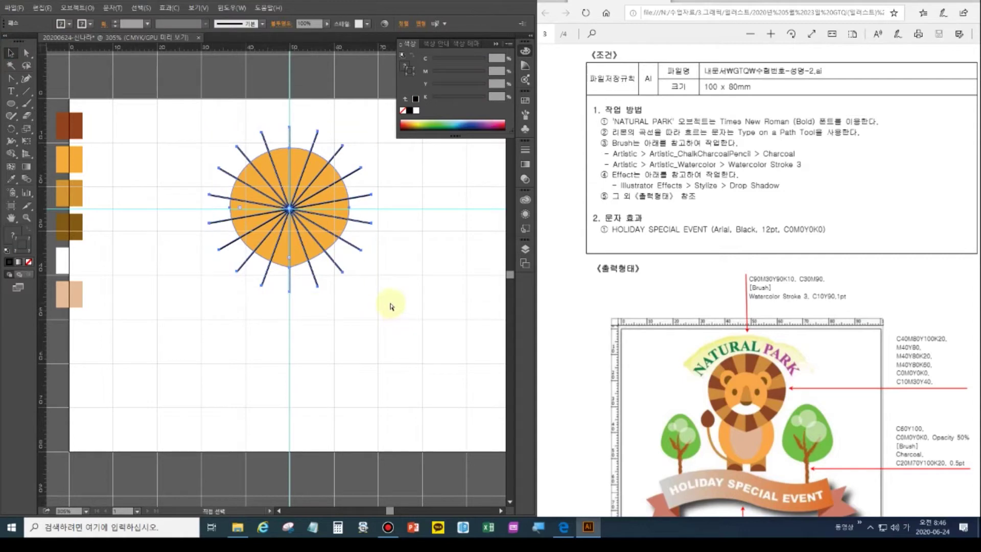
{"action": "key", "text": "ctrl+shift+F9"}
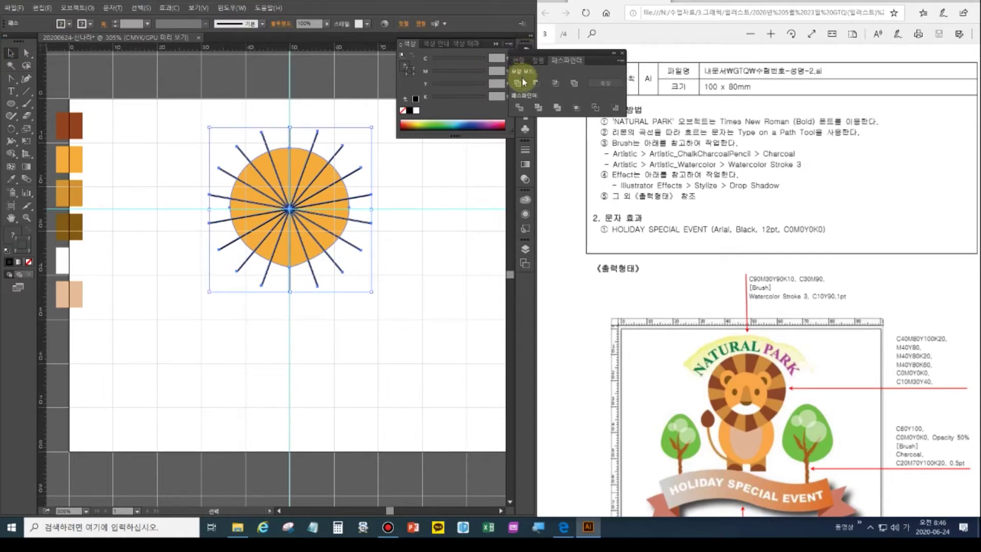
{"action": "left_click", "coordinate": [521, 108]}
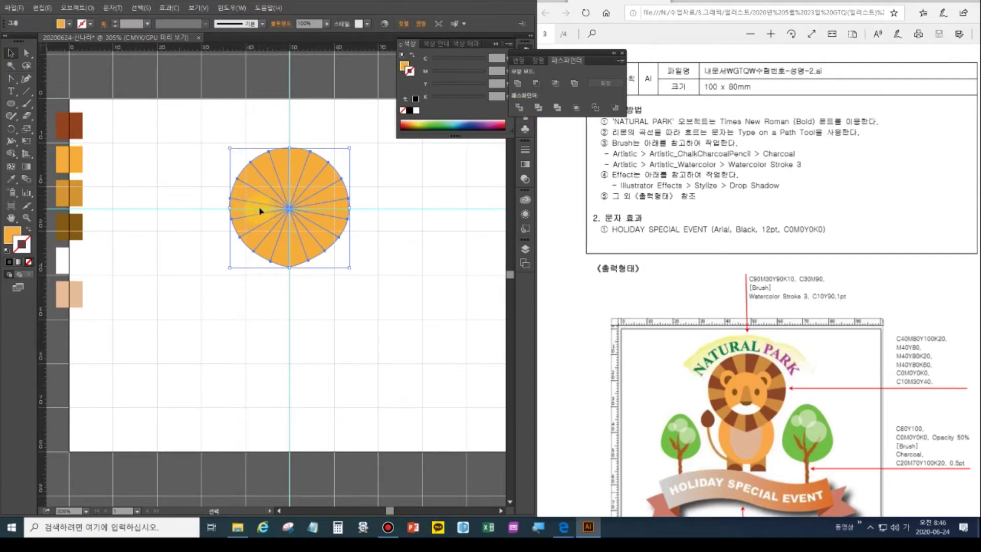
{"action": "right_click", "coordinate": [301, 164]}
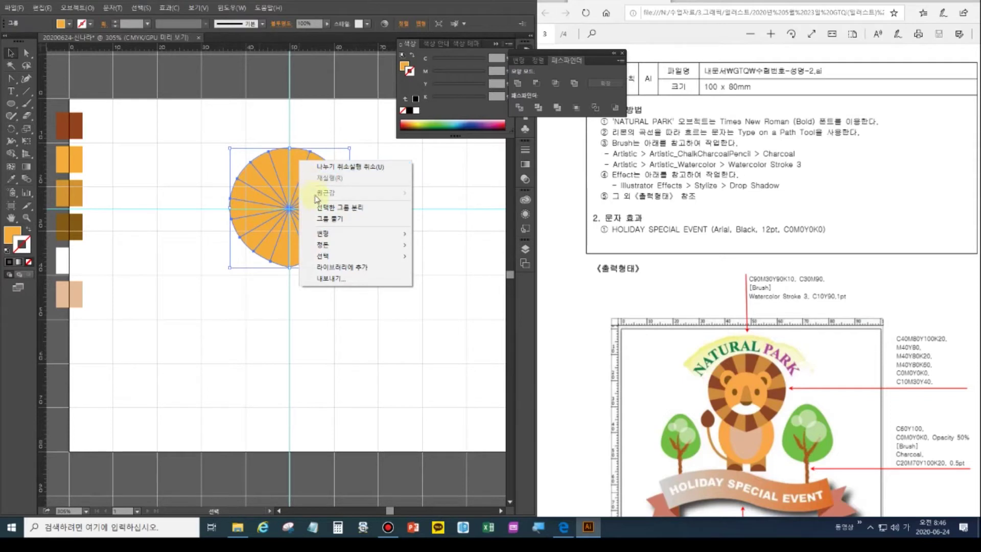
{"action": "left_click", "coordinate": [331, 220]}
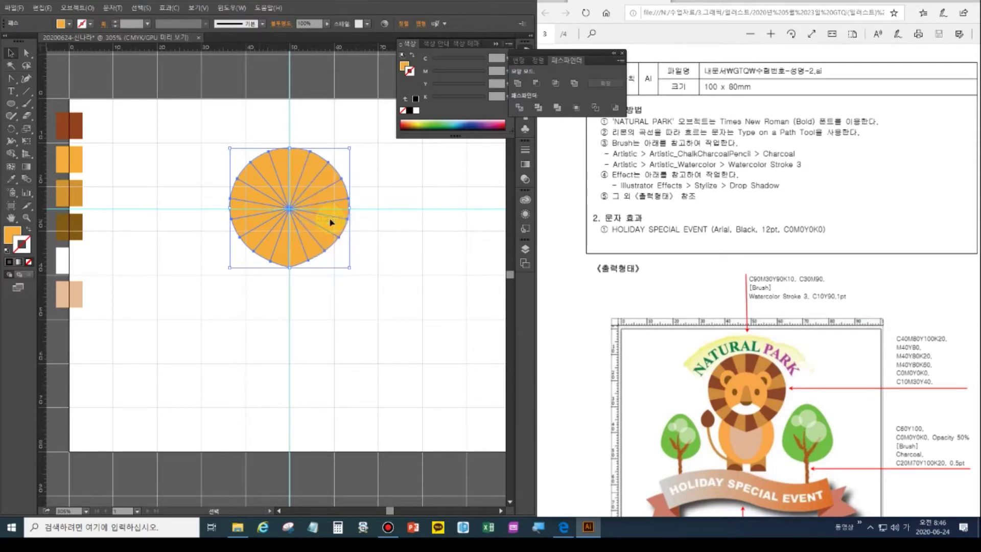
{"action": "left_click", "coordinate": [236, 112]}
Select every other wedge around the mane, recolour them with the reddish-brown swatch colour and deselect them.
{"action": "left_click", "coordinate": [27, 53]}
{"action": "left_click", "coordinate": [295, 154]}
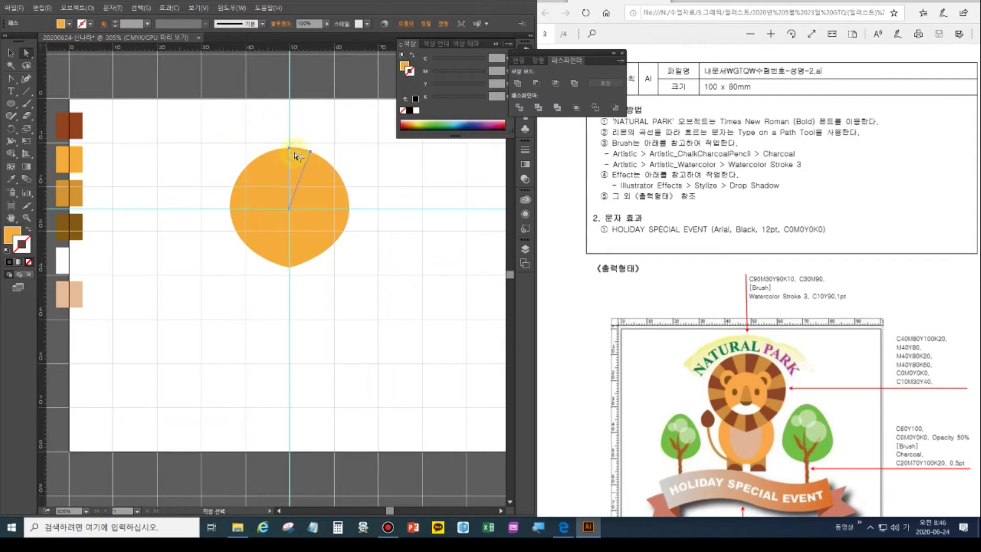
{"action": "left_click", "coordinate": [329, 182], "text": "shift"}
{"action": "left_click", "coordinate": [329, 216], "text": "shift"}
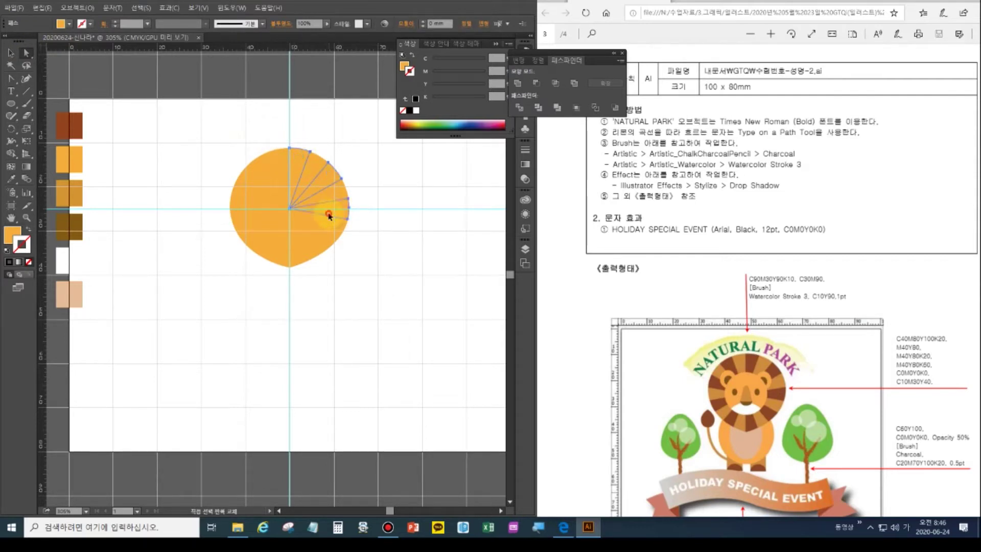
{"action": "left_click", "coordinate": [321, 244], "text": "shift"}
{"action": "left_click", "coordinate": [300, 254], "text": "shift"}
{"action": "left_click", "coordinate": [265, 251], "text": "shift"}
{"action": "left_click", "coordinate": [244, 229], "text": "shift"}
{"action": "left_click", "coordinate": [246, 197], "text": "shift"}
{"action": "left_click", "coordinate": [265, 172], "text": "shift"}
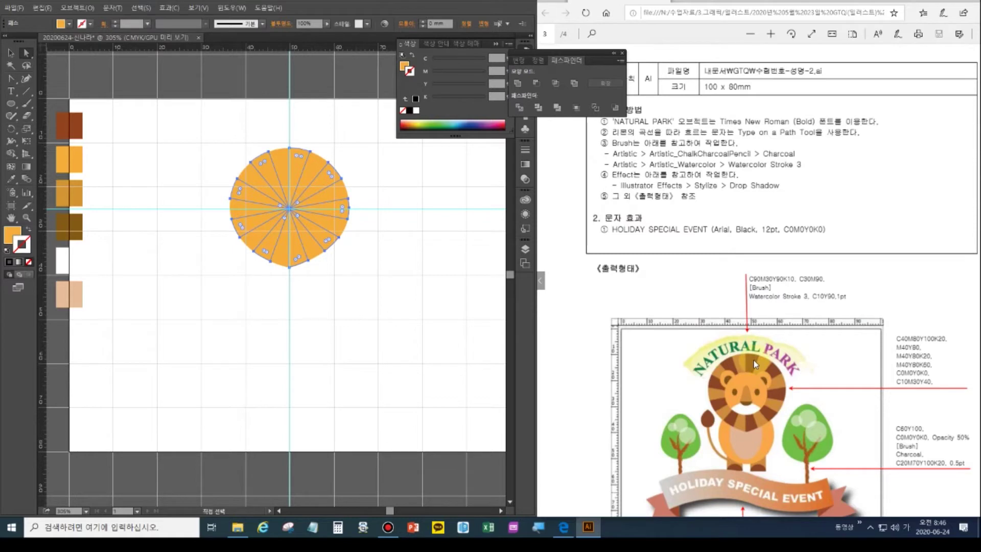
{"action": "left_click", "coordinate": [13, 181]}
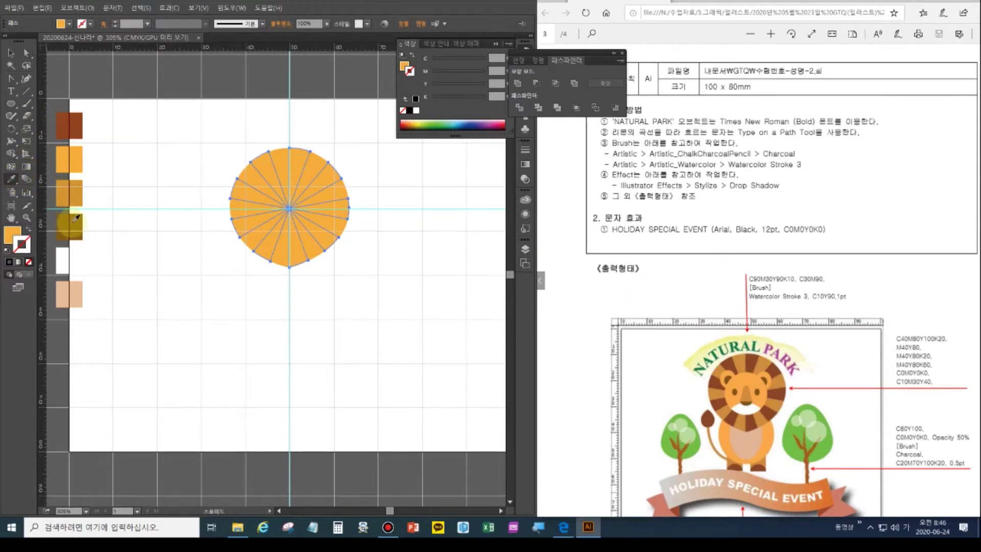
{"action": "left_click", "coordinate": [73, 223]}
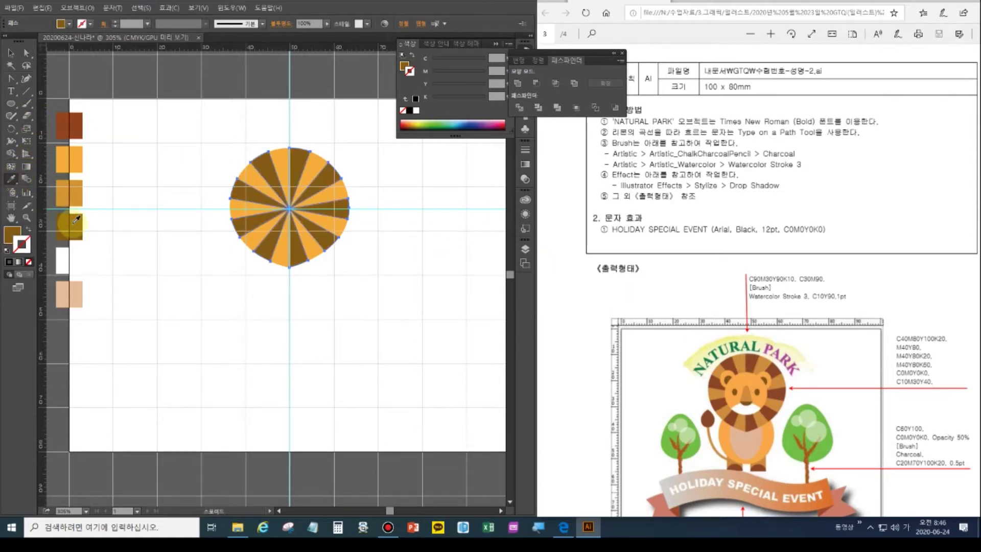
{"action": "left_click", "coordinate": [73, 127]}
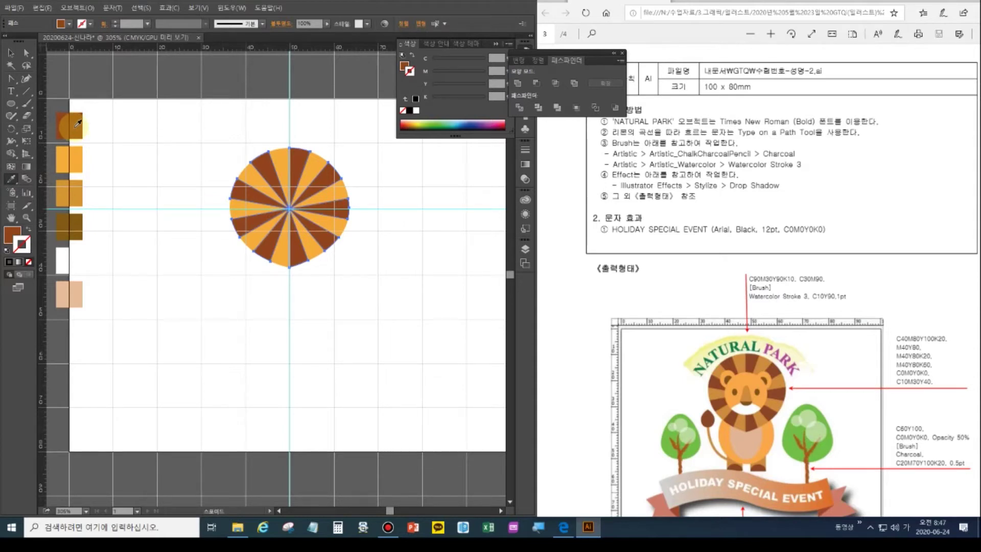
{"action": "left_click", "coordinate": [26, 53]}
{"action": "left_click", "coordinate": [245, 302]}
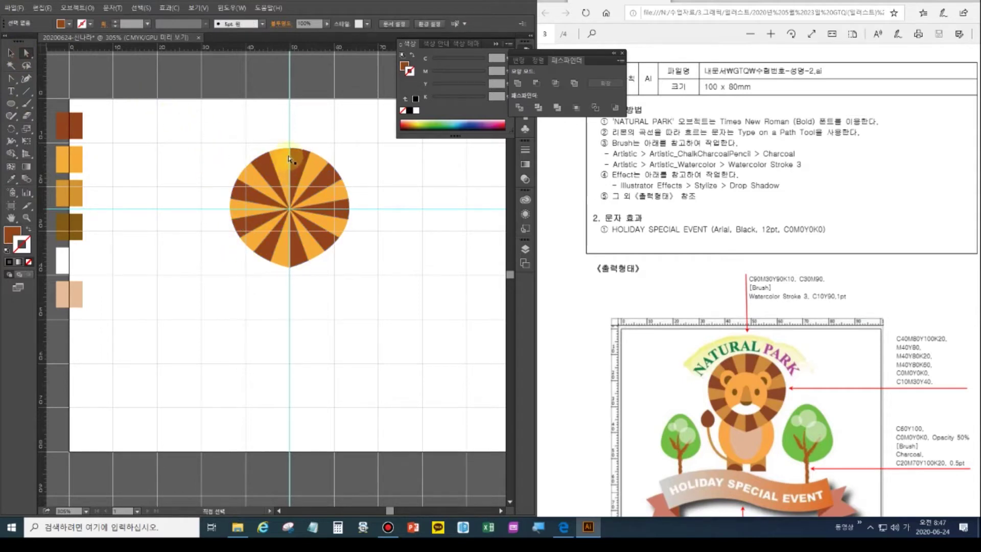
Select the remaining light-orange mane wedges, recolour them with the darker orange-tan swatch colour and deselect them.
{"action": "left_click", "coordinate": [325, 194]}
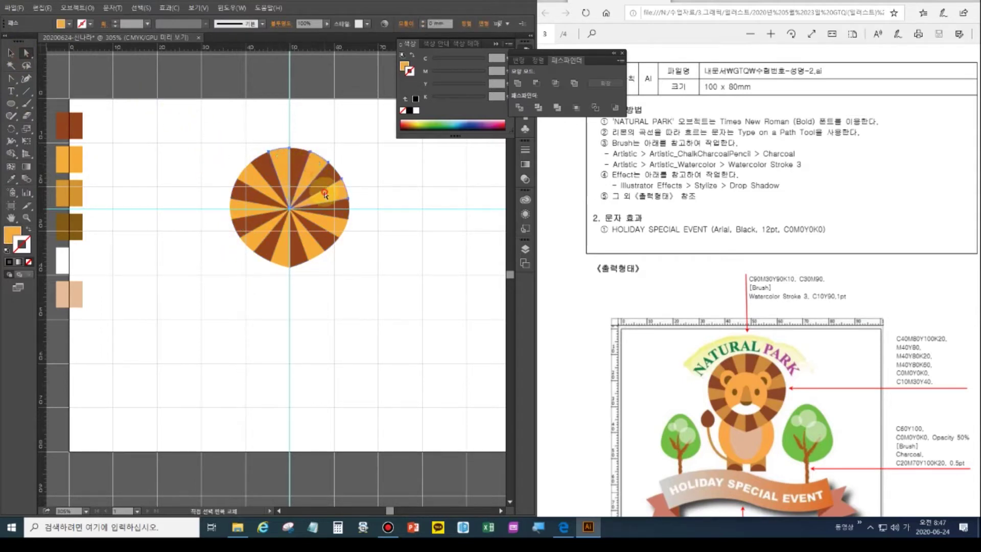
{"action": "left_click", "coordinate": [339, 224], "text": "shift"}
{"action": "left_click", "coordinate": [314, 251], "text": "shift"}
{"action": "left_click", "coordinate": [282, 257], "text": "shift"}
{"action": "left_click", "coordinate": [252, 239], "text": "shift"}
{"action": "left_click", "coordinate": [247, 205], "text": "shift"}
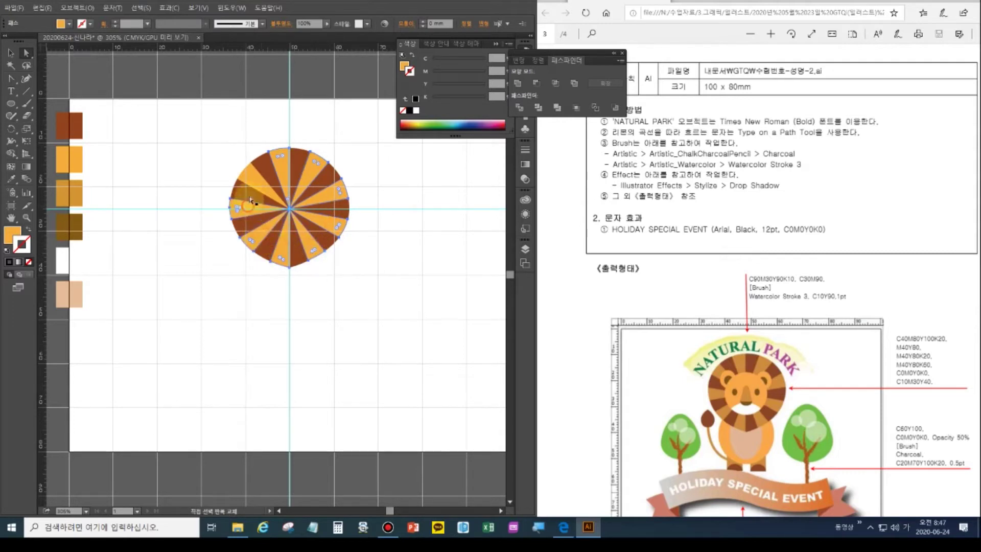
{"action": "left_click", "coordinate": [10, 179]}
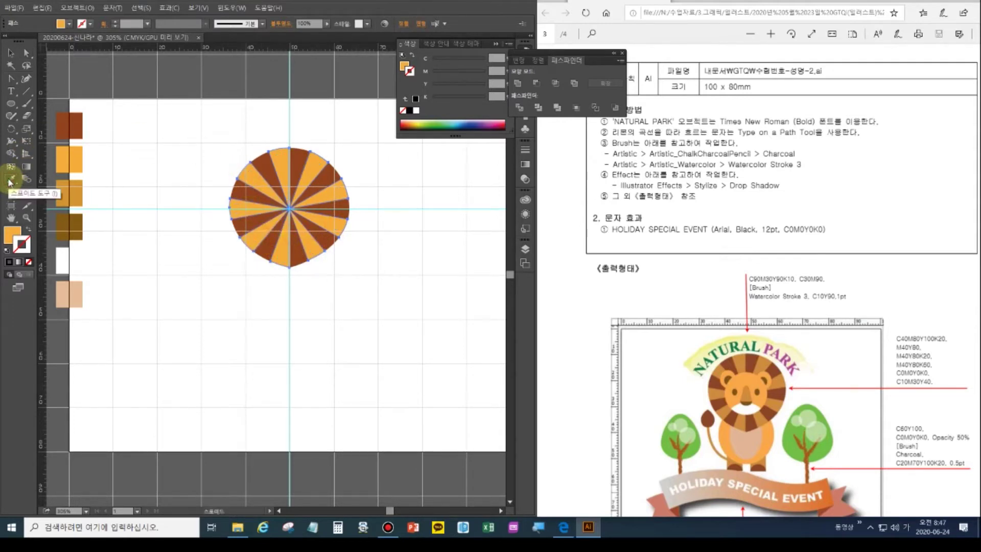
{"action": "left_click", "coordinate": [60, 159]}
{"action": "left_click", "coordinate": [79, 189]}
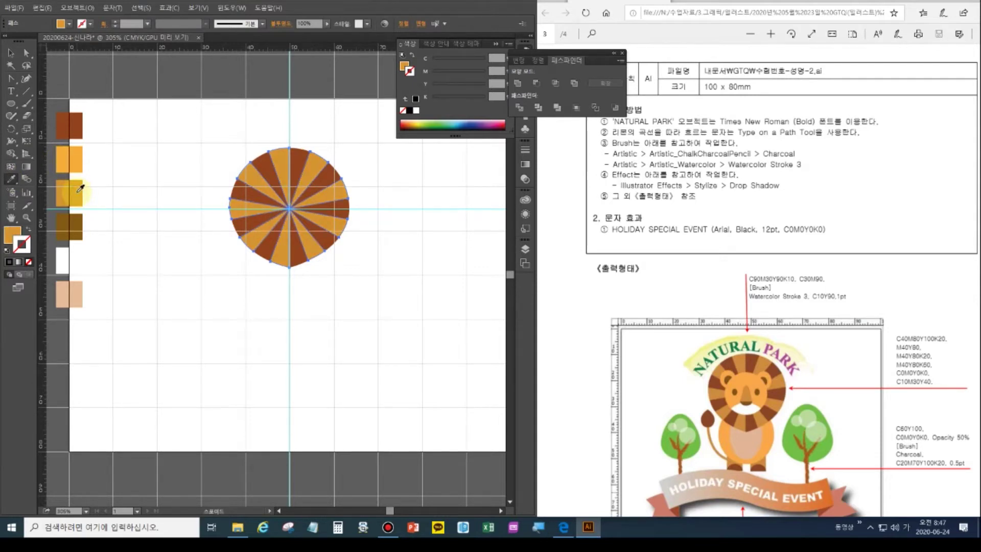
{"action": "left_click", "coordinate": [188, 264]}
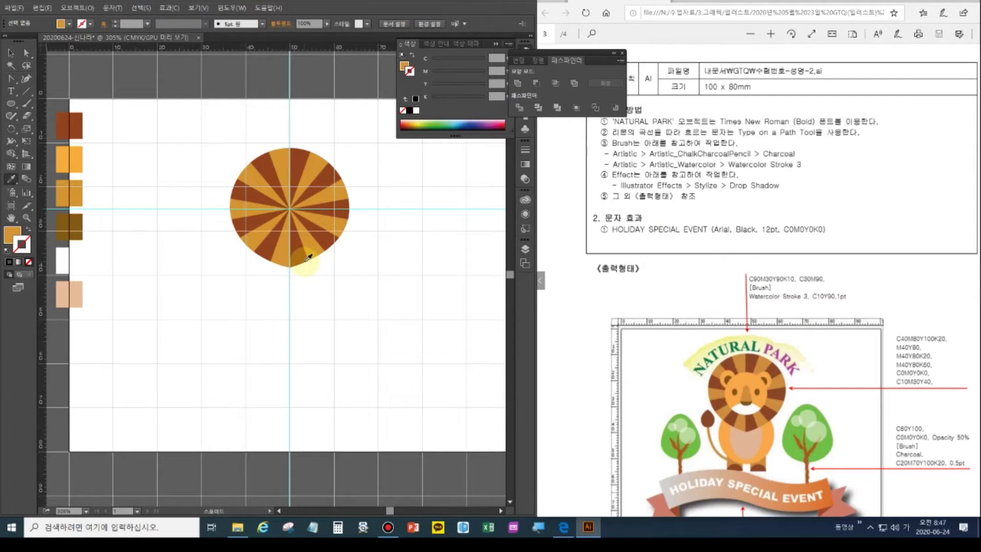
{"action": "left_click", "coordinate": [194, 129]}
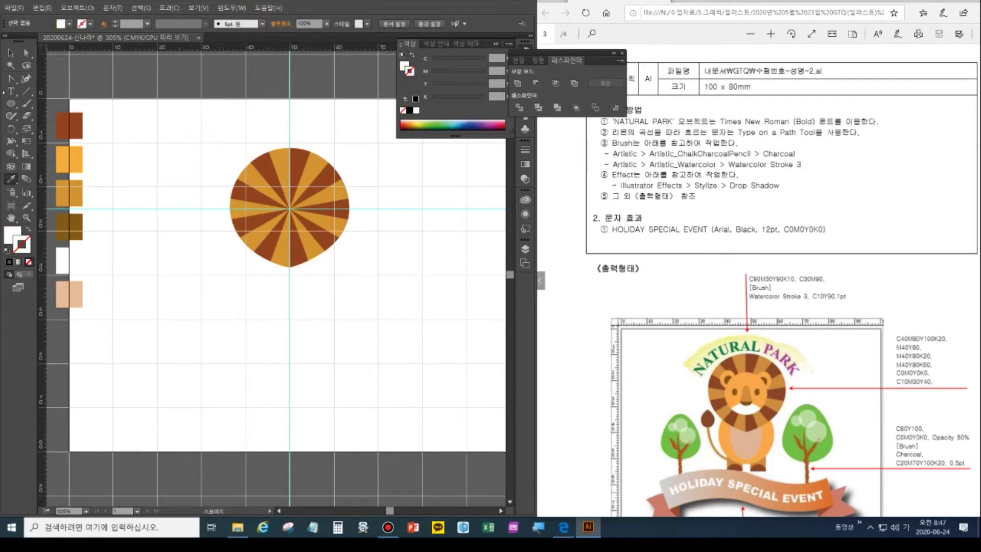
{"action": "left_click", "coordinate": [11, 52]}
{"action": "left_click_drag", "start_coordinate": [210, 131], "coordinate": [380, 292]}
{"action": "left_click", "coordinate": [379, 289]}
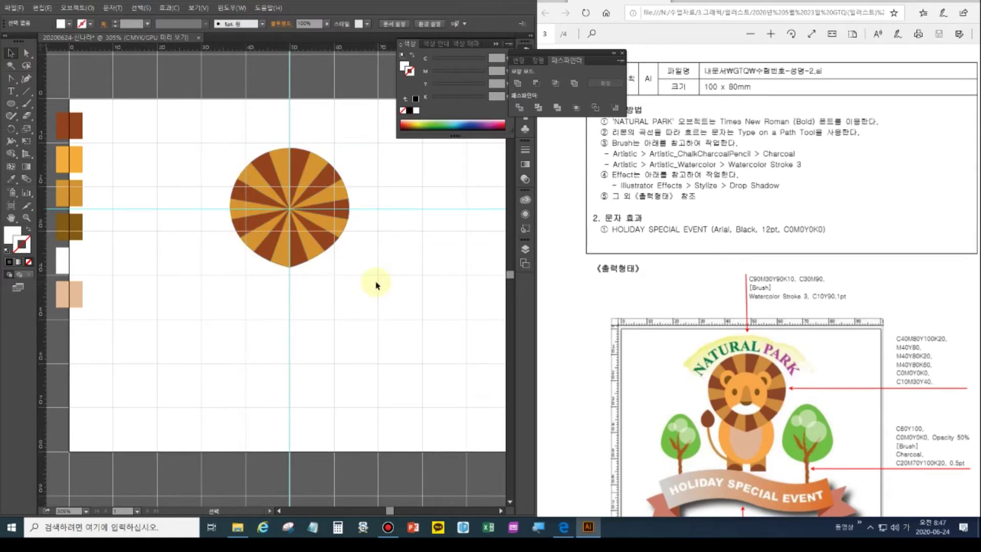
Draw a face circle about 14 mm wide centred on the guide intersection and fill it with the light-orange swatch colour.
{"action": "left_click", "coordinate": [17, 108]}
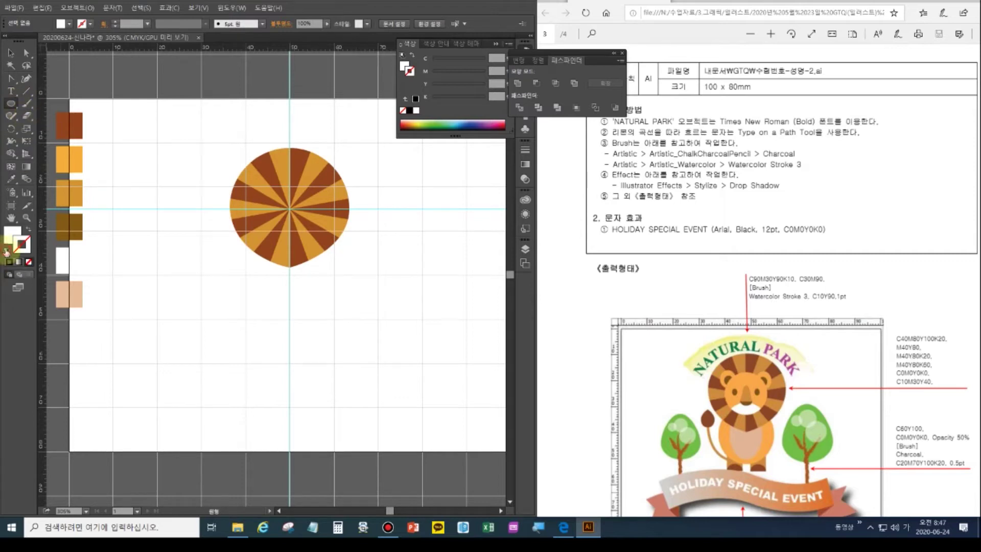
{"action": "left_click", "coordinate": [7, 252]}
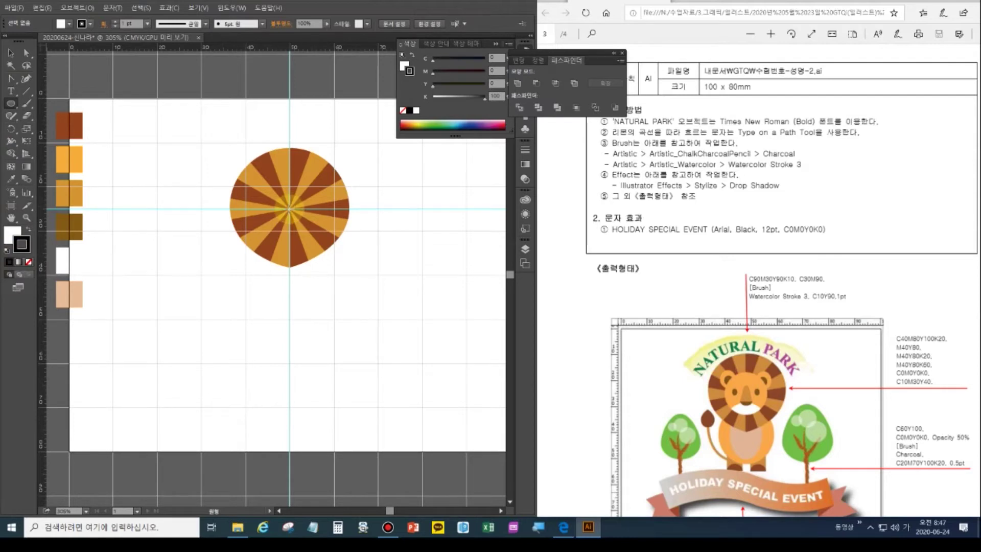
{"action": "left_click_drag", "start_coordinate": [290, 208], "coordinate": [319, 231]}
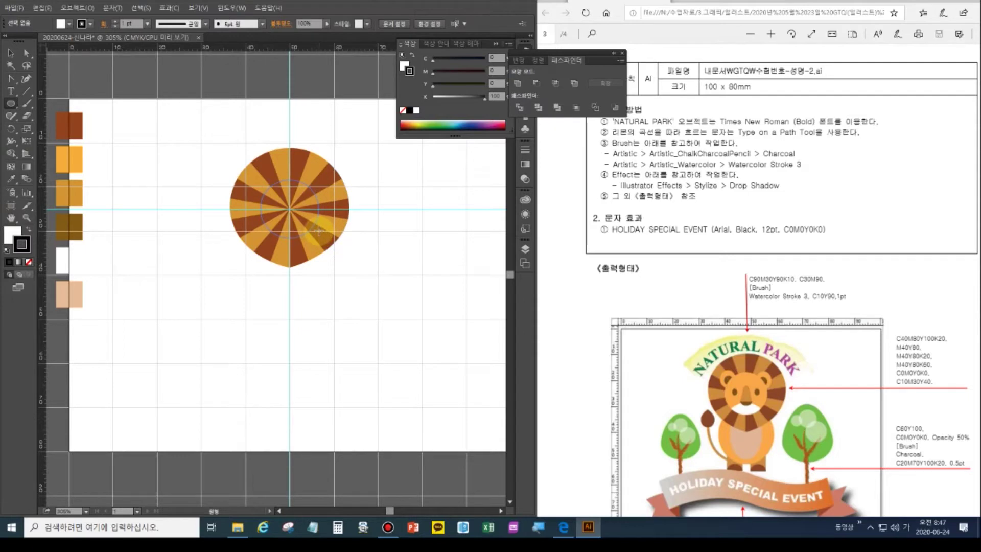
{"action": "left_click_drag", "start_coordinate": [319, 230], "coordinate": [321, 236]}
{"action": "left_click_drag", "start_coordinate": [321, 236], "coordinate": [320, 237]}
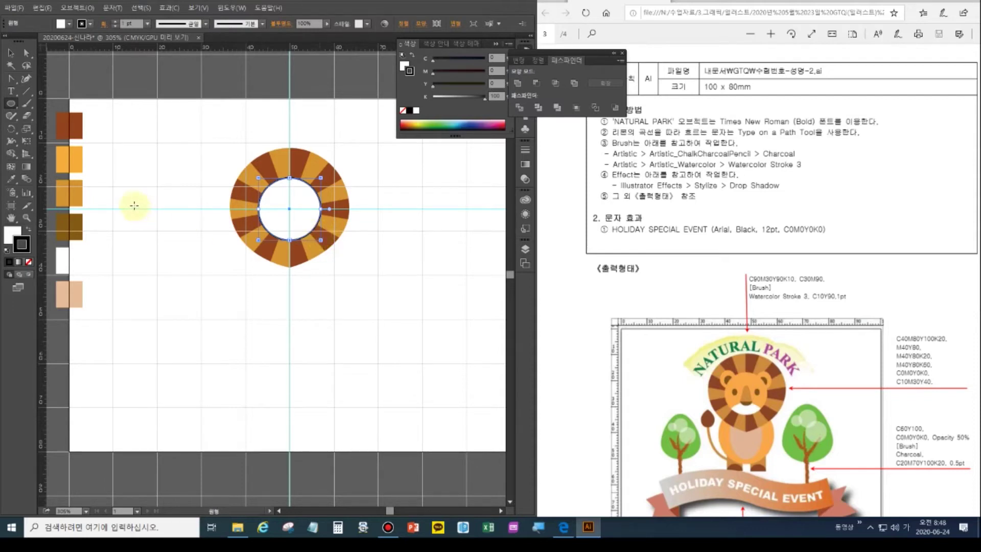
{"action": "left_click", "coordinate": [14, 180]}
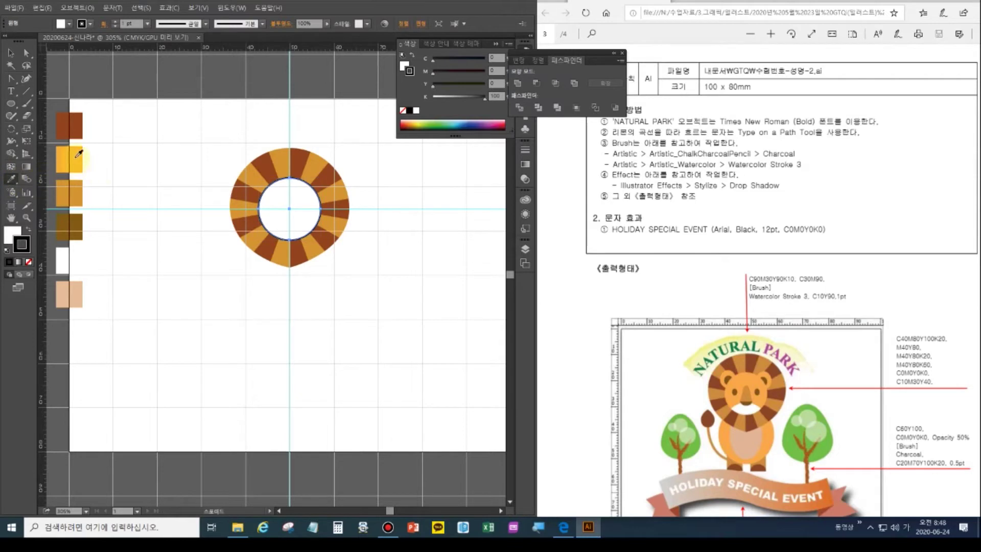
{"action": "left_click", "coordinate": [76, 157]}
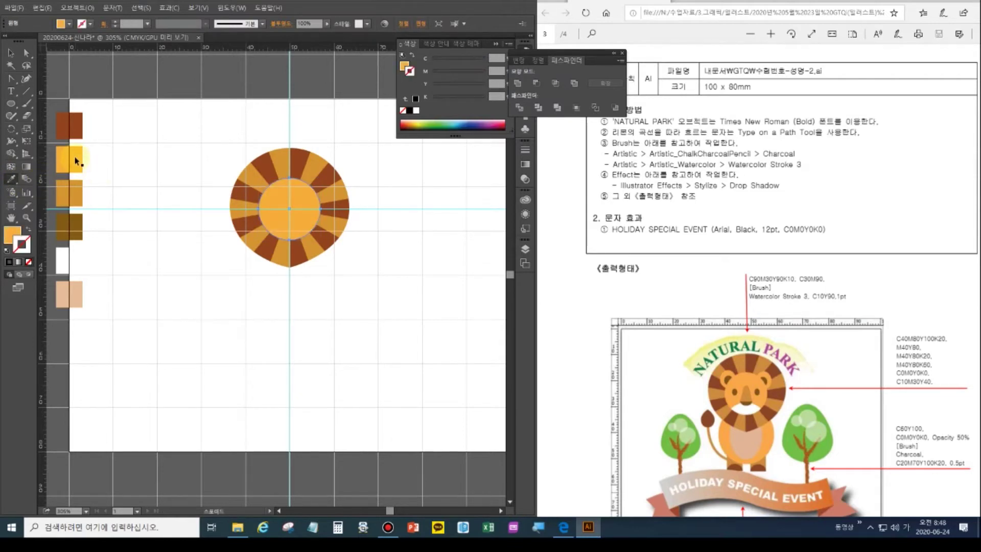
Deselect the face and draw a light-orange ear circle about 4.3 mm wide overlapping the face's upper-left edge.
{"action": "key", "text": "ctrl+plus"}
{"action": "key", "text": "ctrl+plus"}
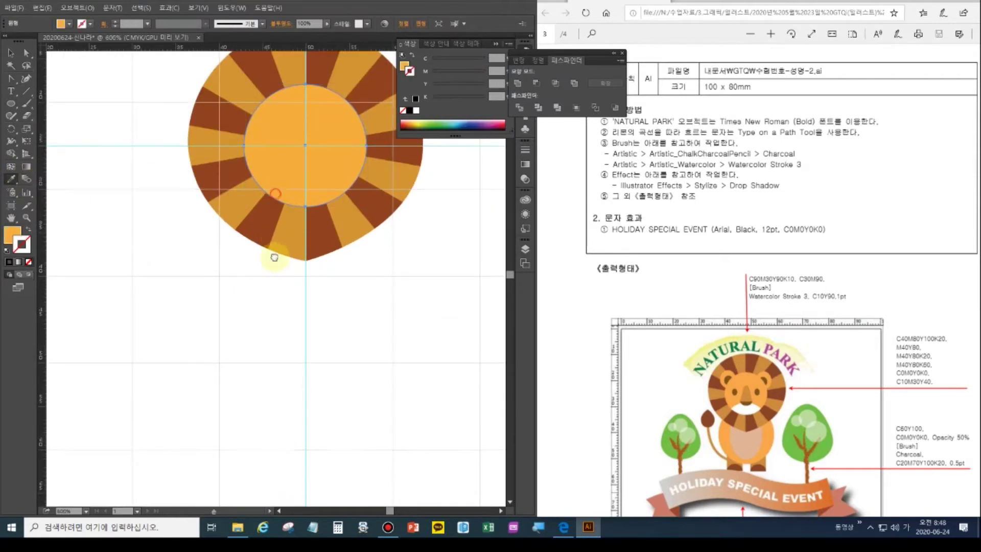
{"action": "left_click_drag", "start_coordinate": [255, 205], "coordinate": [238, 311]}
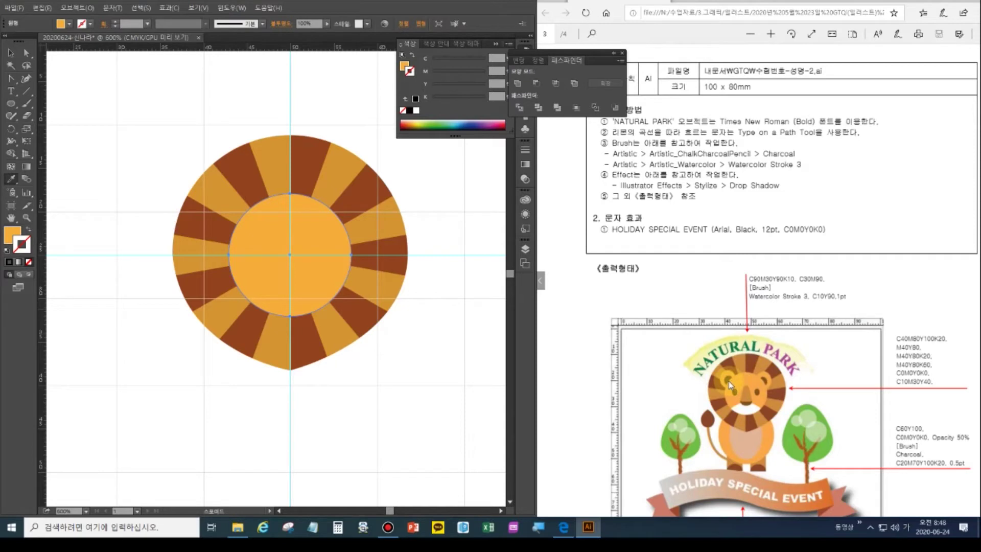
{"action": "key", "text": "v"}
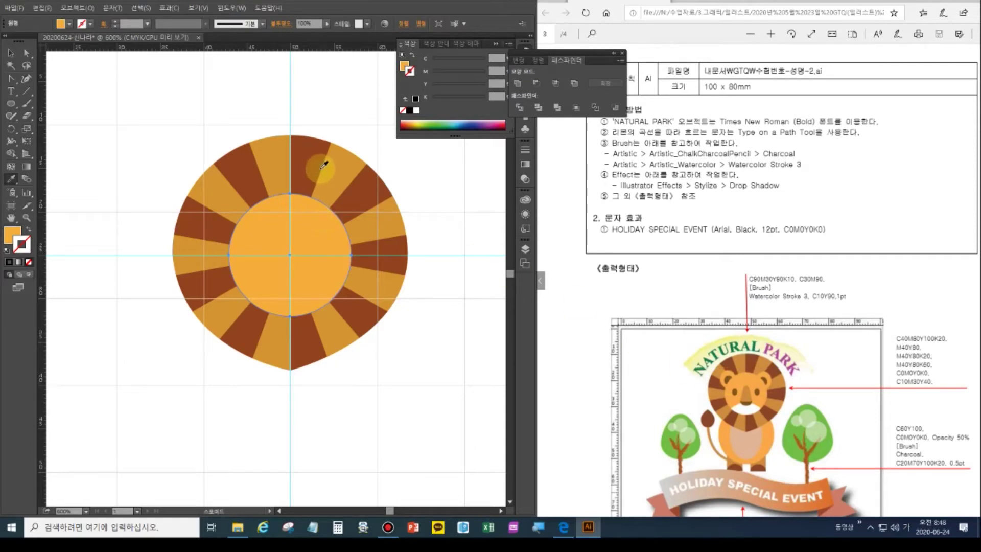
{"action": "left_click", "coordinate": [320, 172]}
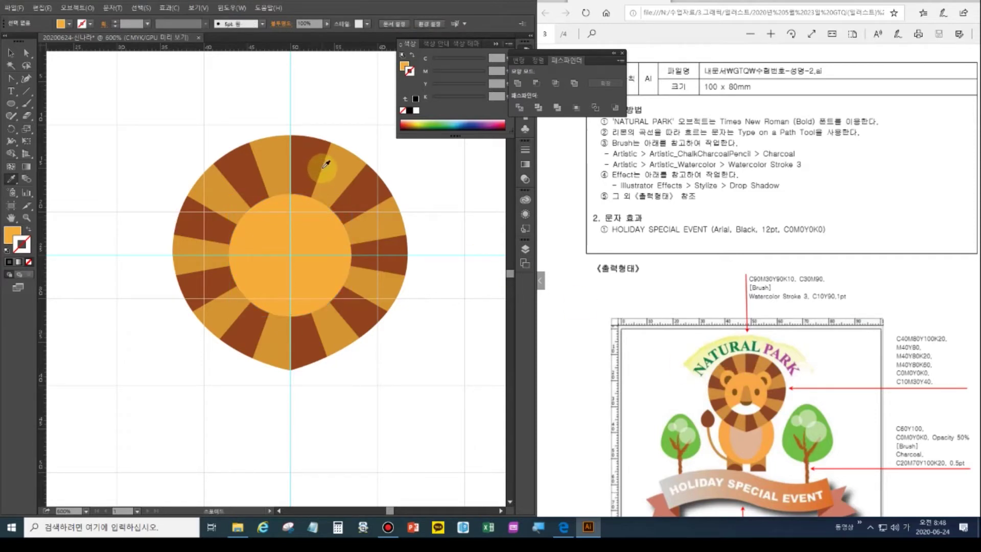
{"action": "left_click", "coordinate": [11, 103]}
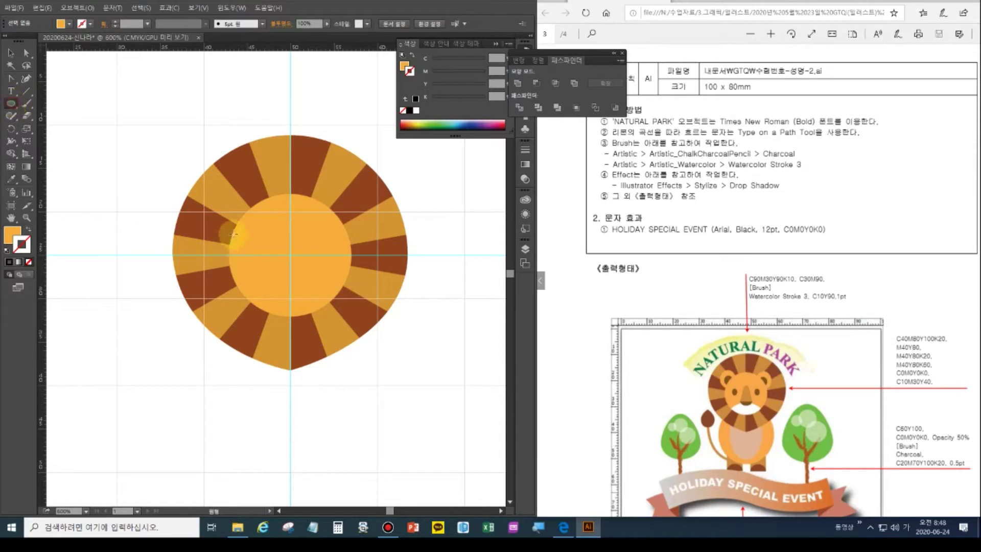
{"action": "left_click_drag", "start_coordinate": [211, 200], "coordinate": [250, 238]}
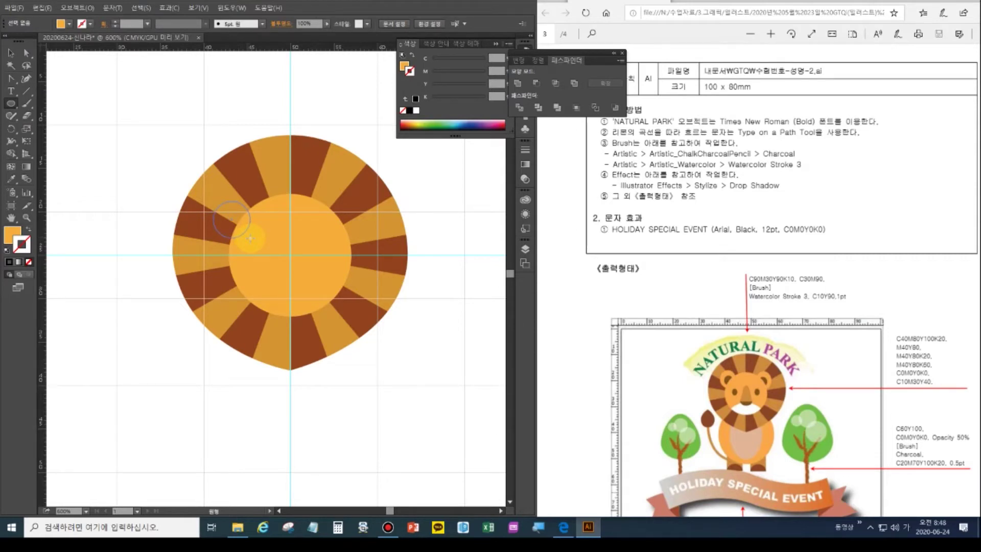
{"action": "left_click_drag", "start_coordinate": [250, 238], "coordinate": [250, 238]}
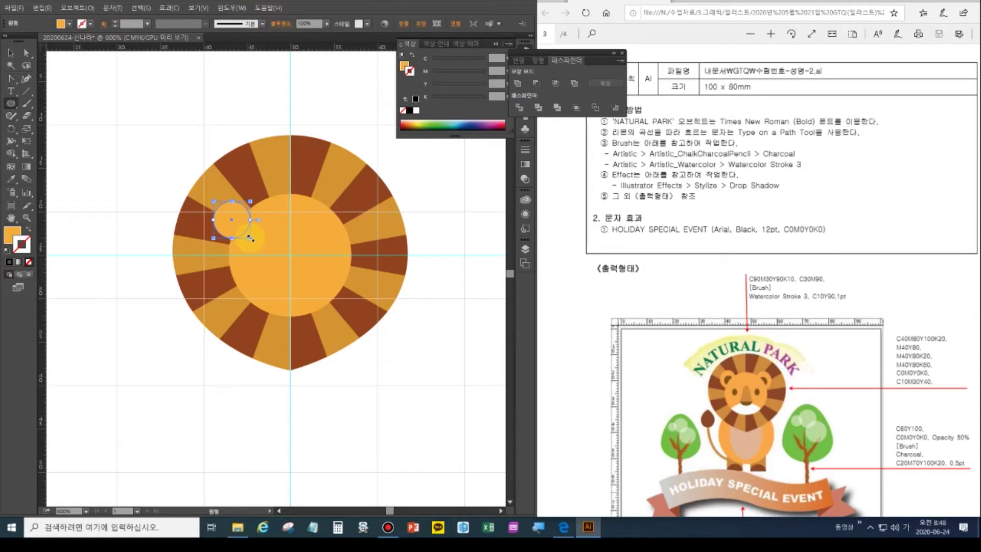
Stretch the ear circle slightly upward by its top anchor point and rotate the ear a little counterclockwise about its centre.
{"action": "left_click", "coordinate": [28, 56]}
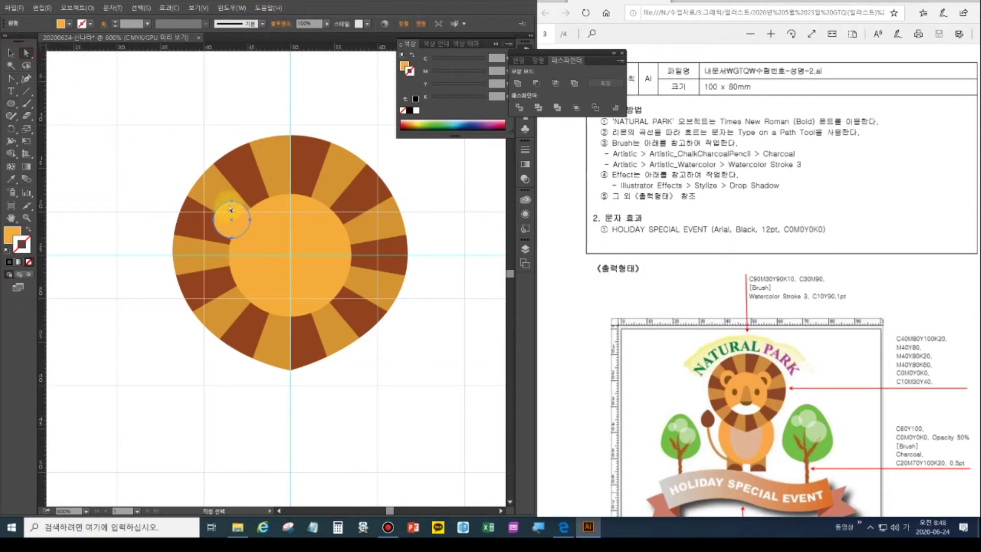
{"action": "left_click", "coordinate": [248, 217]}
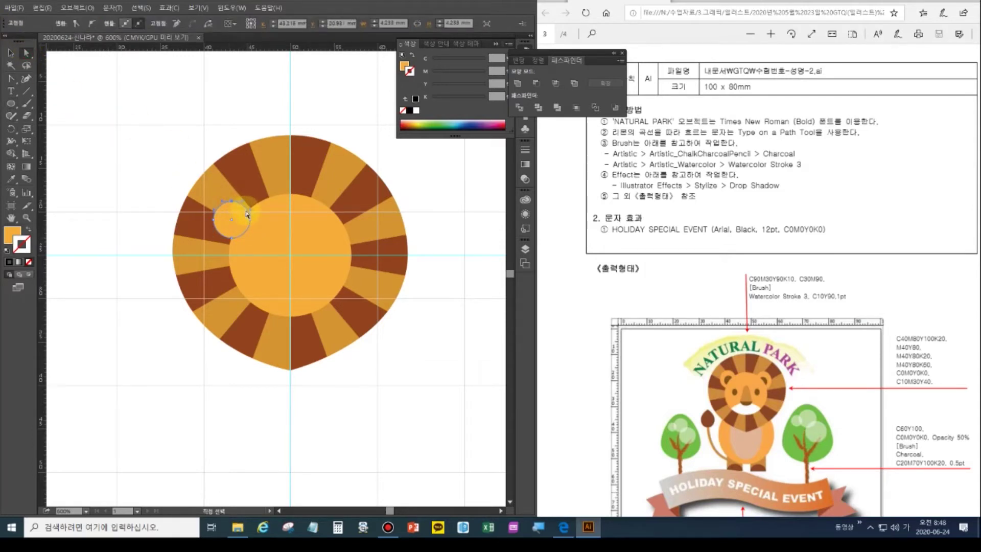
{"action": "left_click", "coordinate": [247, 214]}
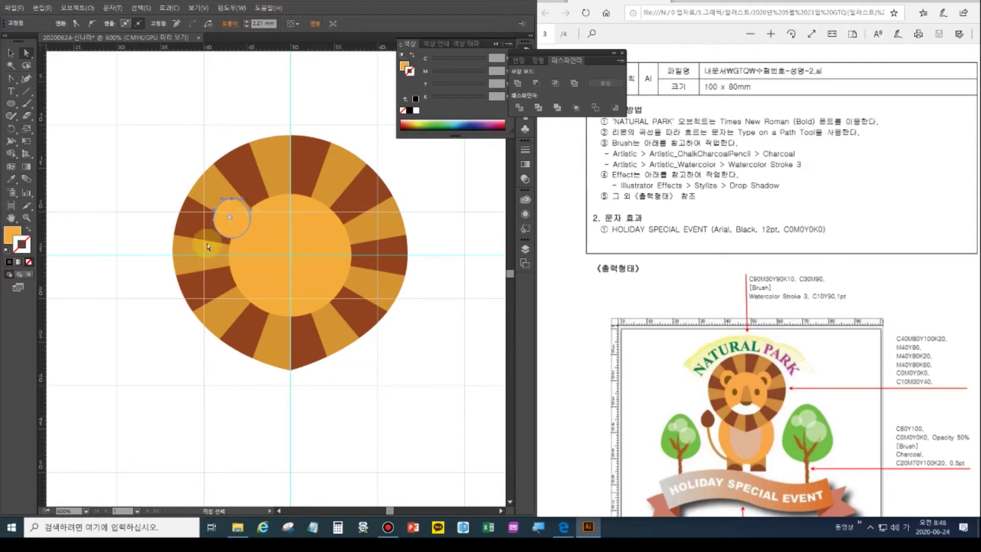
{"action": "left_click", "coordinate": [10, 53]}
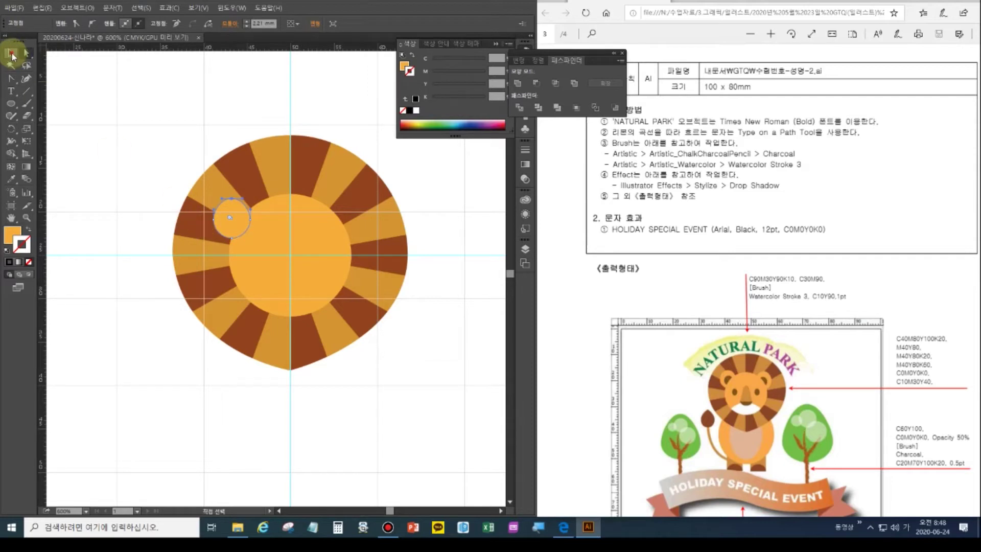
{"action": "left_click", "coordinate": [10, 129]}
{"action": "left_click_drag", "start_coordinate": [231, 197], "coordinate": [225, 225]}
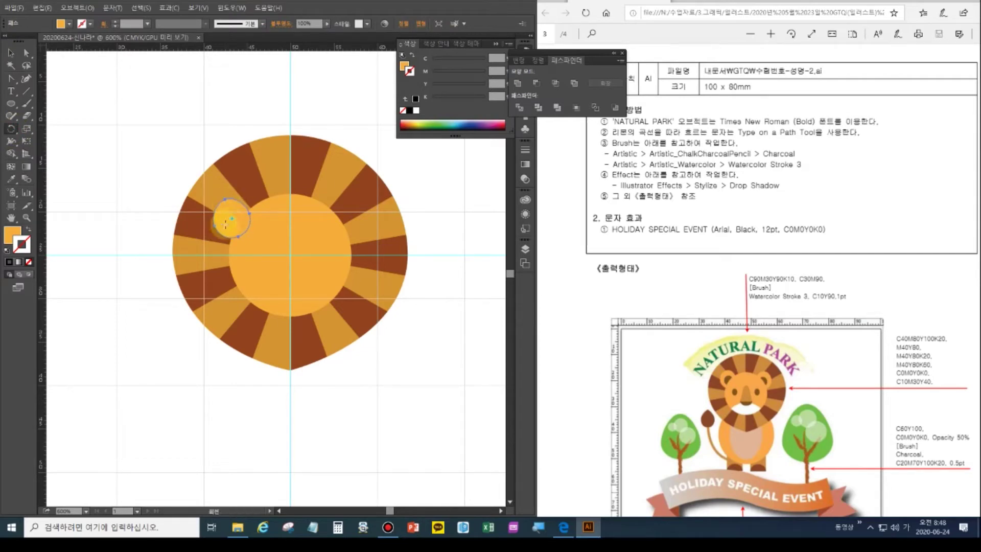
Pull the ear's lower-left anchor point slightly outward and select the whole ear.
{"action": "left_click", "coordinate": [26, 53]}
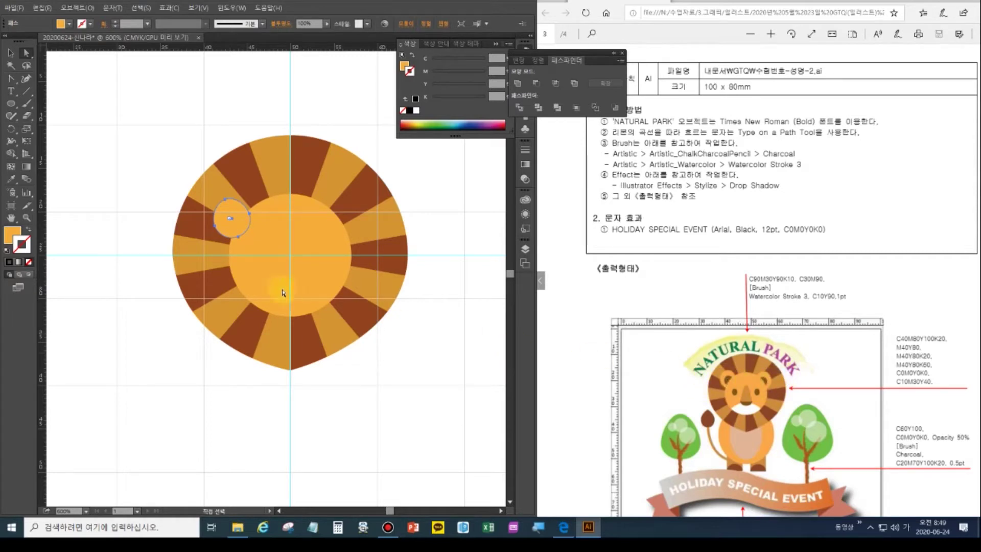
{"action": "left_click_drag", "start_coordinate": [217, 231], "coordinate": [236, 244]}
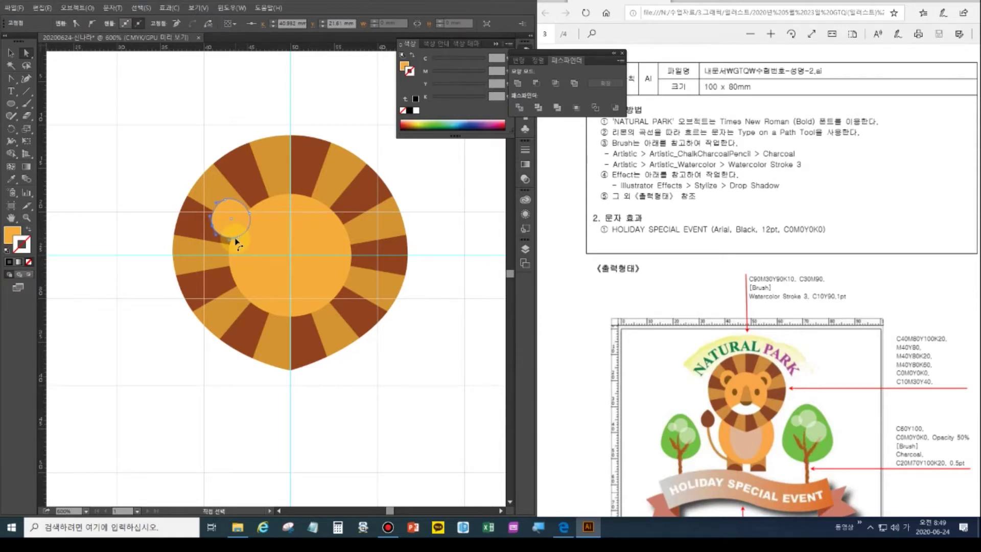
{"action": "left_click", "coordinate": [10, 52]}
{"action": "left_click", "coordinate": [229, 230]}
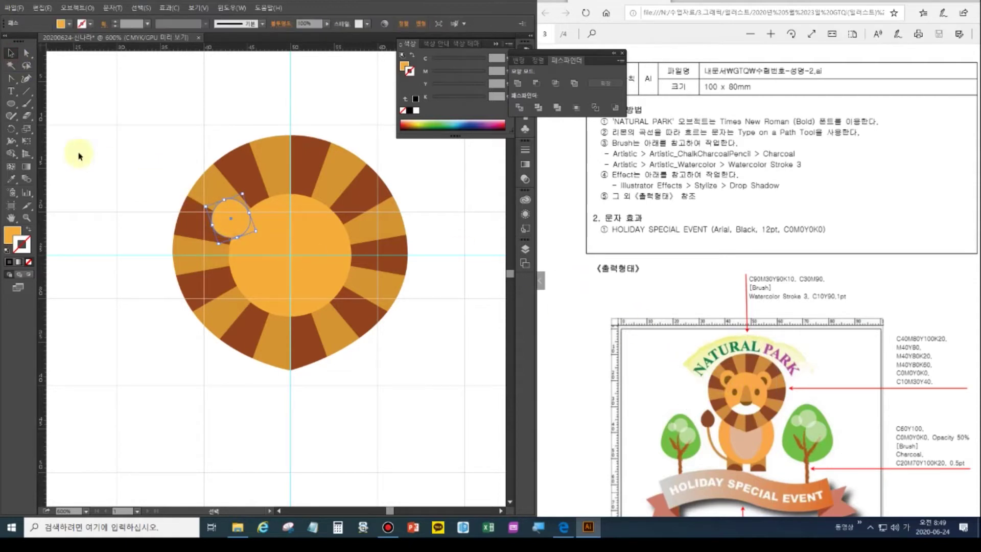
{"action": "left_click", "coordinate": [27, 131]}
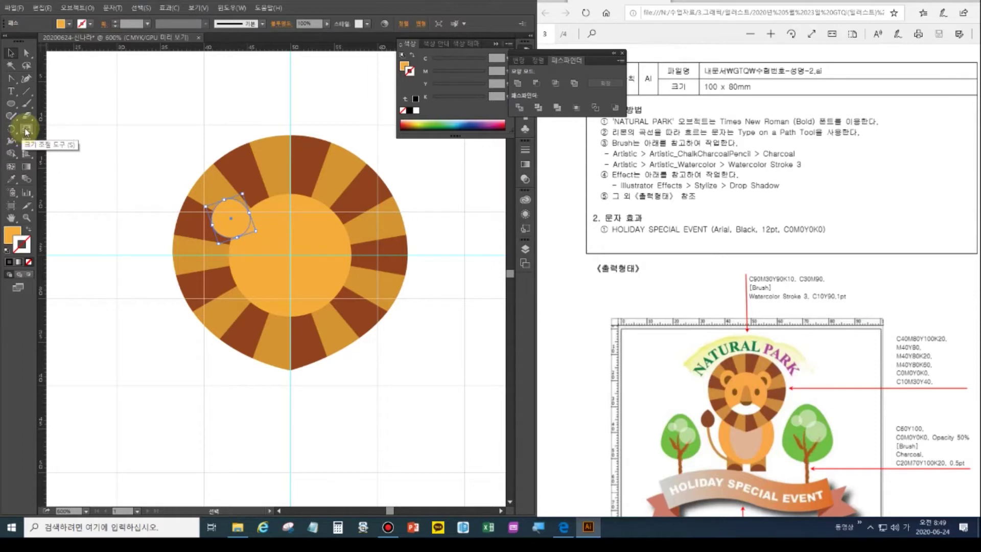
{"action": "double_click", "coordinate": [27, 131]}
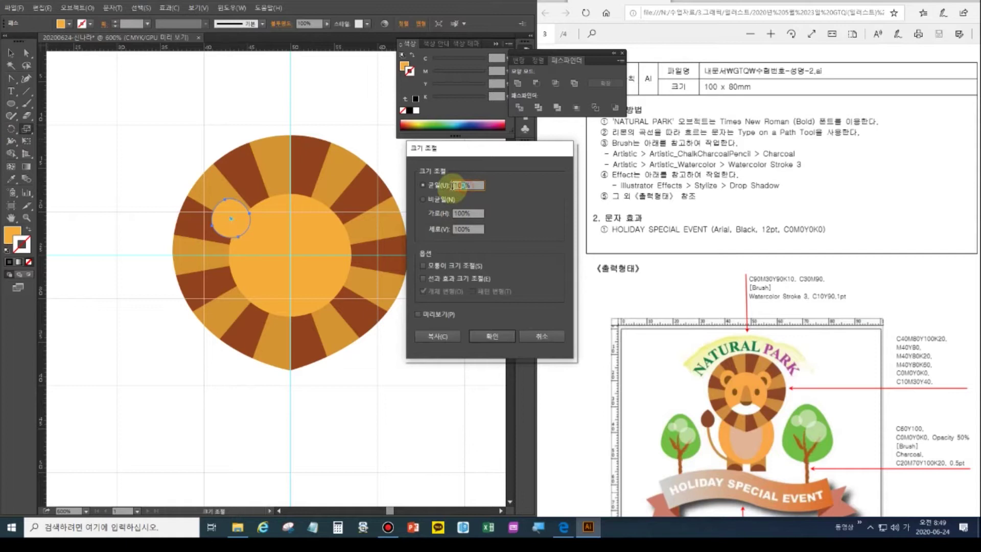
{"action": "type", "text": "75"}
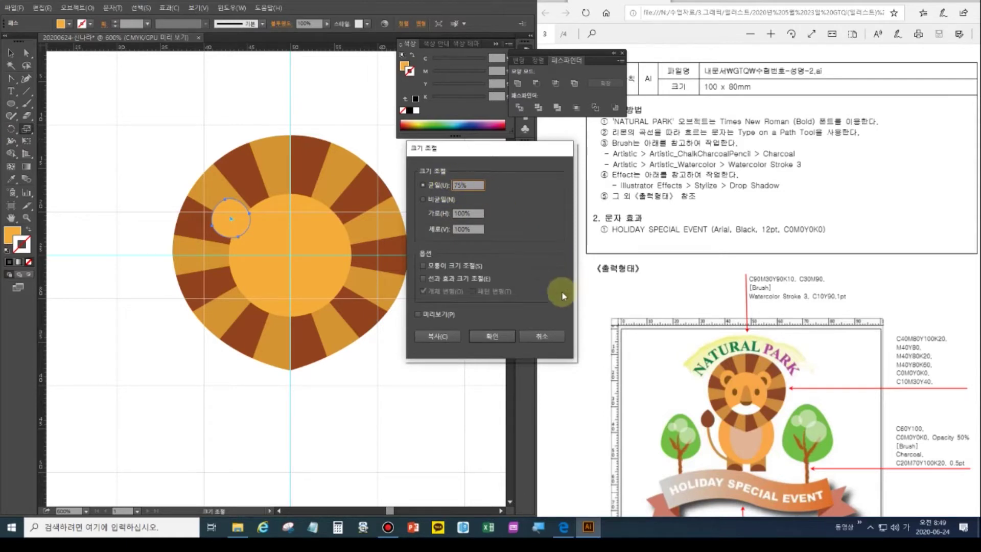
{"action": "left_click", "coordinate": [432, 316]}
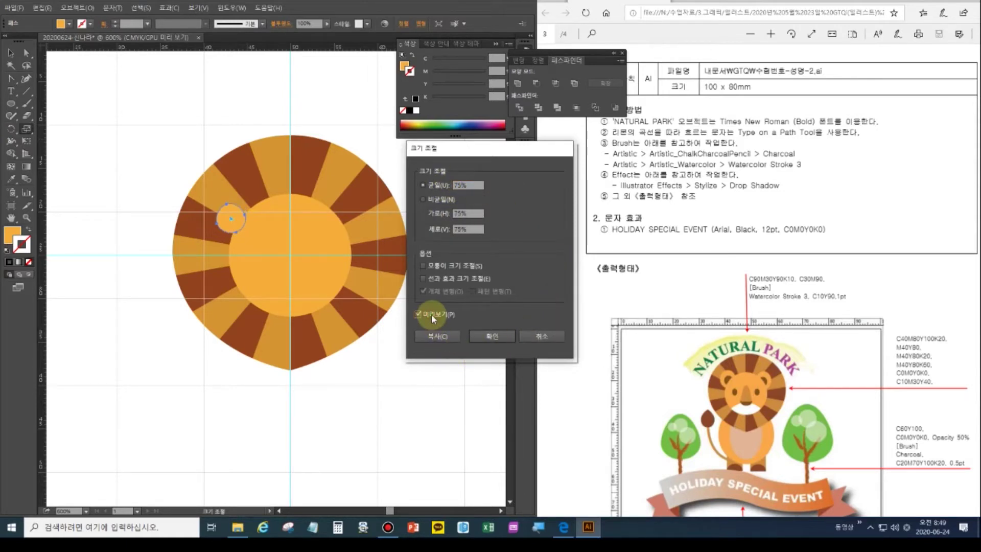
{"action": "left_click", "coordinate": [531, 337]}
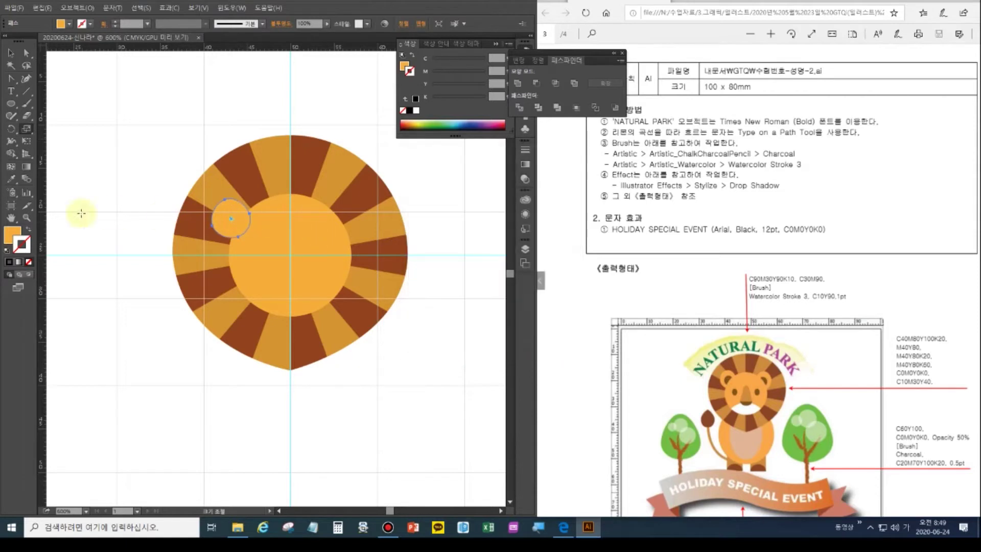
Create the inner ear as a copy of the ear circle scaled uniformly to 70% and shift it slightly toward the face.
{"action": "double_click", "coordinate": [24, 126]}
{"action": "left_click", "coordinate": [456, 185]}
{"action": "type", "text": "70"}
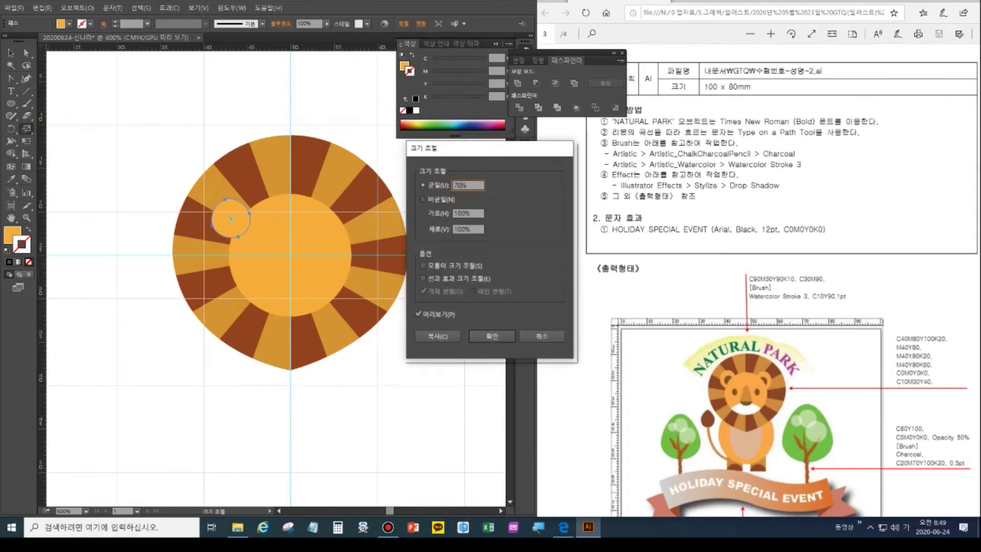
{"action": "left_click", "coordinate": [472, 336]}
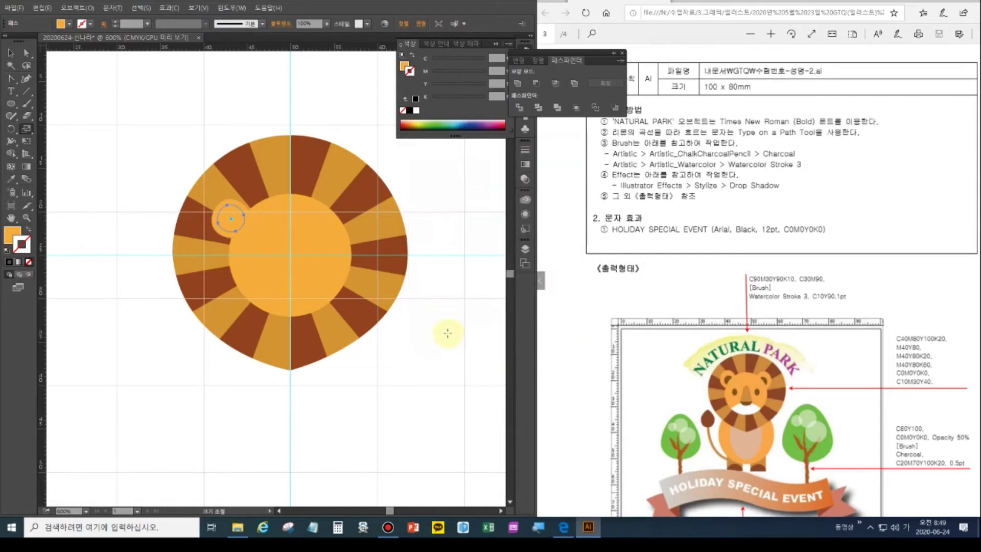
{"action": "left_click", "coordinate": [10, 54]}
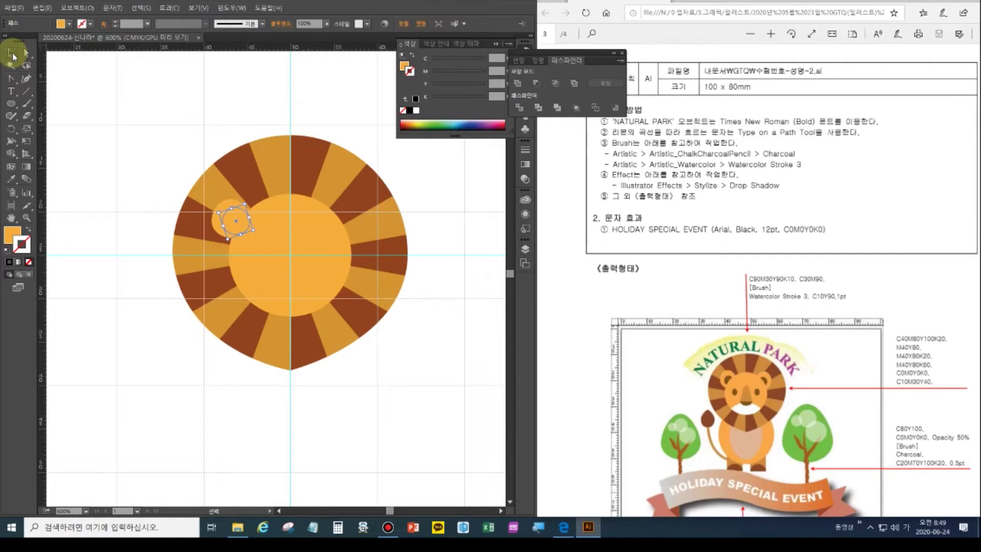
Fill the inner-ear circle with the dark-brown swatch colour using the Eyedropper and deselect it.
{"action": "left_click", "coordinate": [11, 179]}
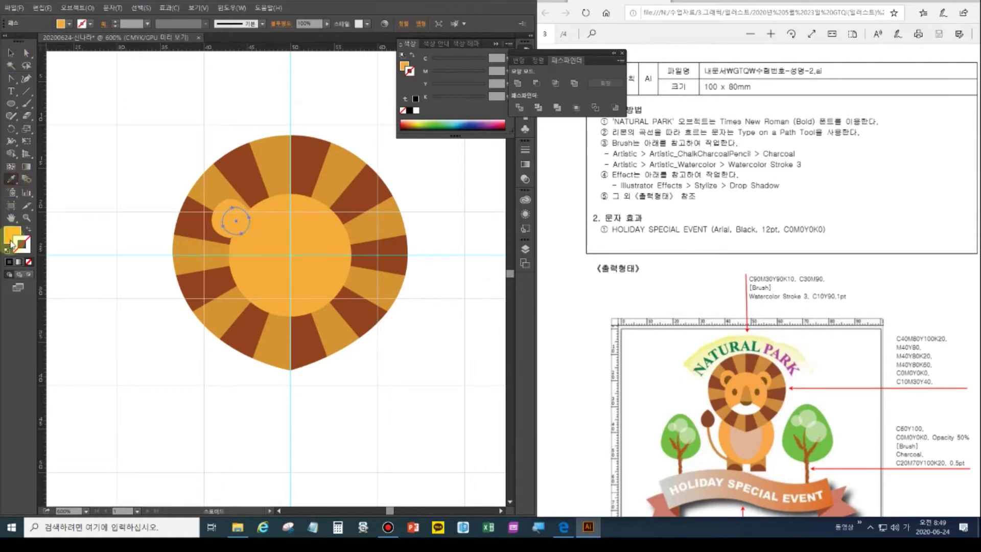
{"action": "left_click", "coordinate": [19, 240]}
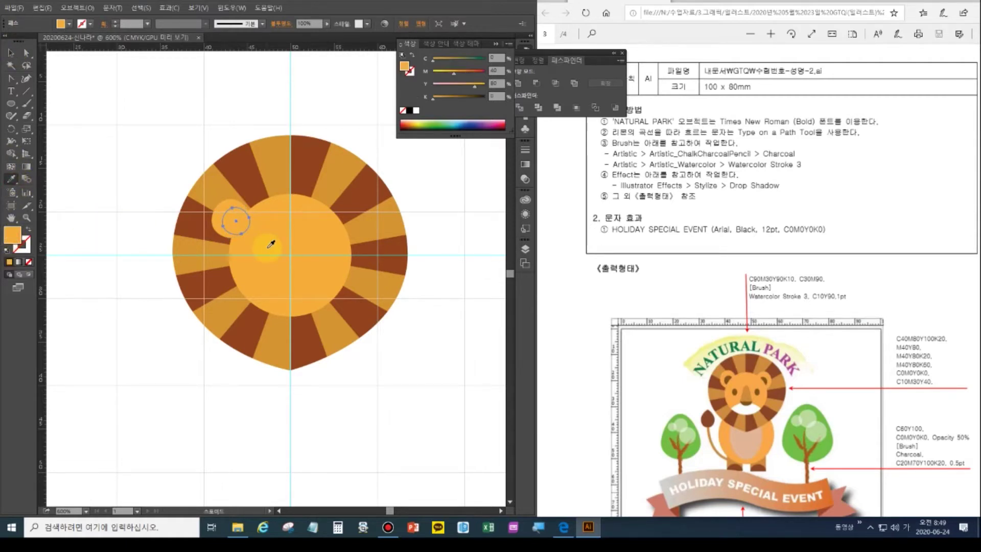
{"action": "double_click", "coordinate": [11, 218]}
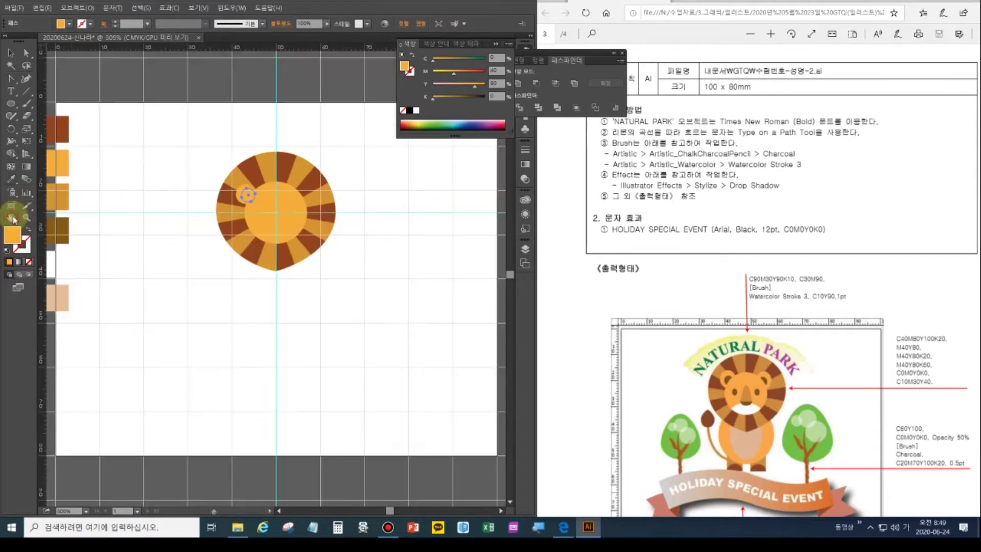
{"action": "left_click", "coordinate": [13, 179]}
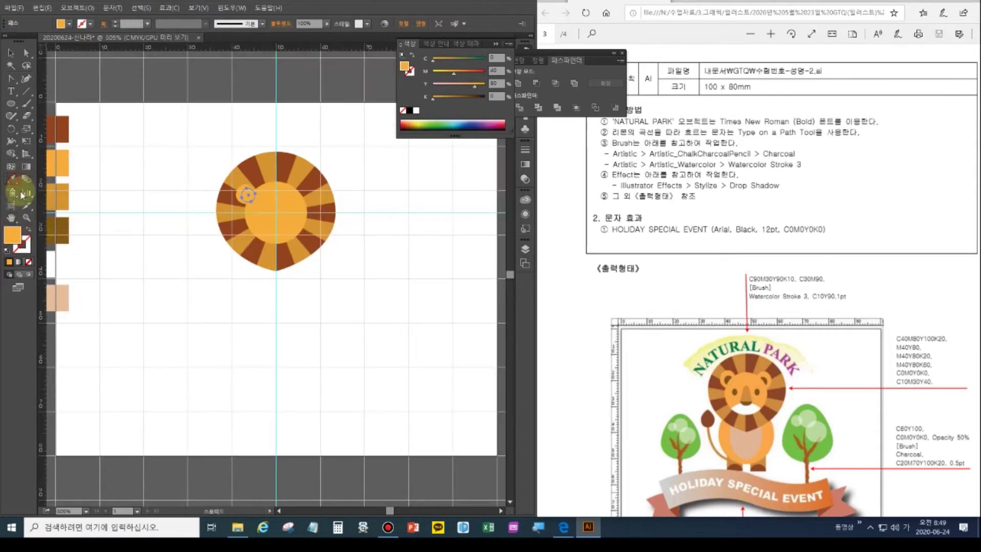
{"action": "left_click", "coordinate": [56, 227]}
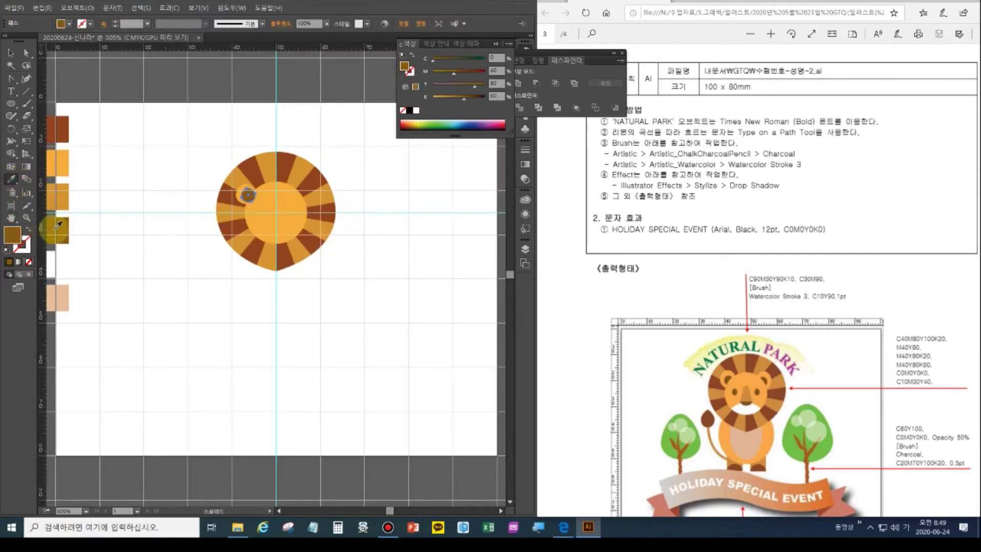
{"action": "left_click", "coordinate": [11, 52]}
{"action": "left_click", "coordinate": [181, 247]}
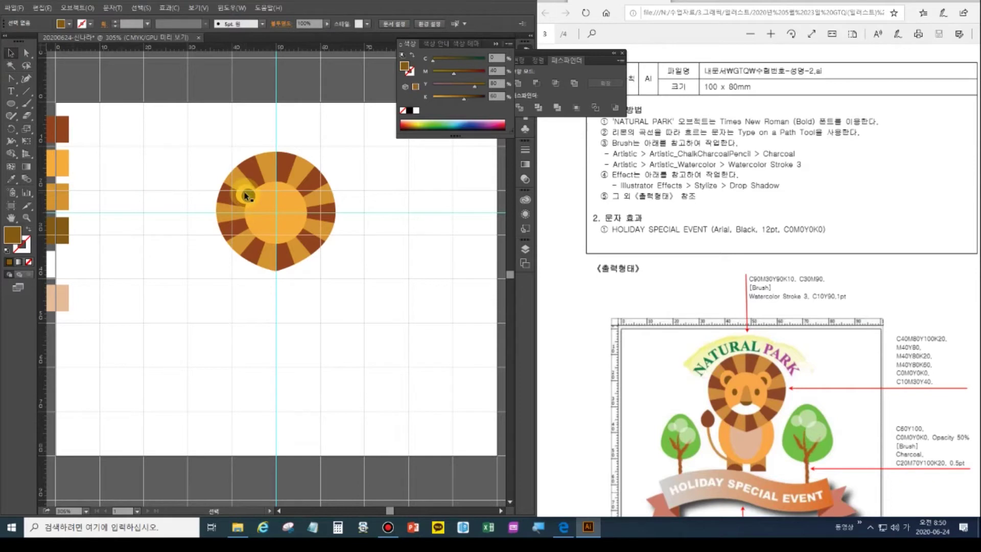
Group the light-orange ear circle with its dark-brown inner circle.
{"action": "left_click", "coordinate": [248, 195]}
{"action": "left_click", "coordinate": [27, 218]}
{"action": "left_click_drag", "start_coordinate": [219, 170], "coordinate": [271, 233]}
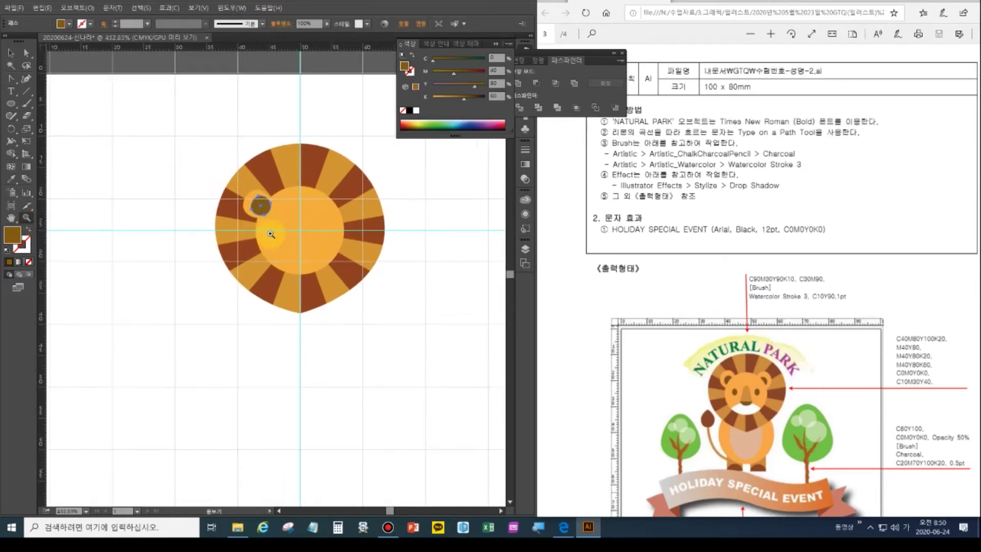
{"action": "left_click", "coordinate": [12, 53]}
{"action": "left_click", "coordinate": [245, 196]}
{"action": "left_click", "coordinate": [251, 212], "text": "shift"}
{"action": "key", "text": "ctrl+g"}
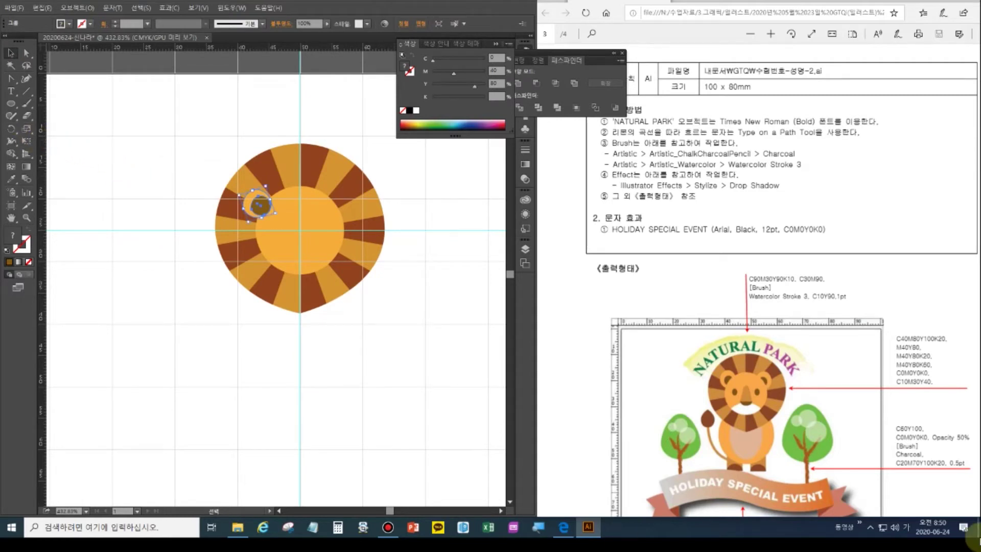
Mirror a copy of the ear group across the vertical centre guide with the Reflect tool to form the opposite ear.
{"action": "left_click_drag", "start_coordinate": [18, 134], "coordinate": [53, 145]}
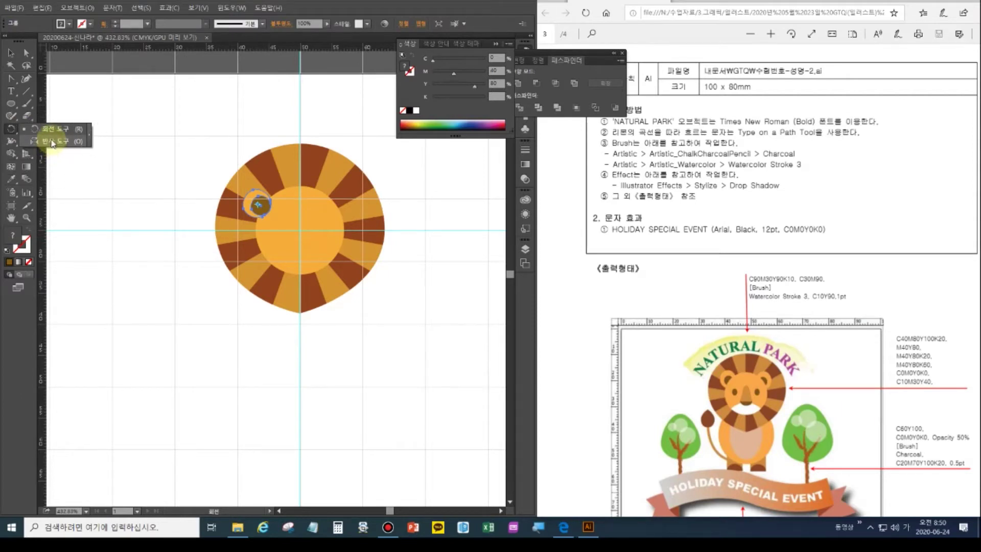
{"action": "left_click", "coordinate": [51, 143]}
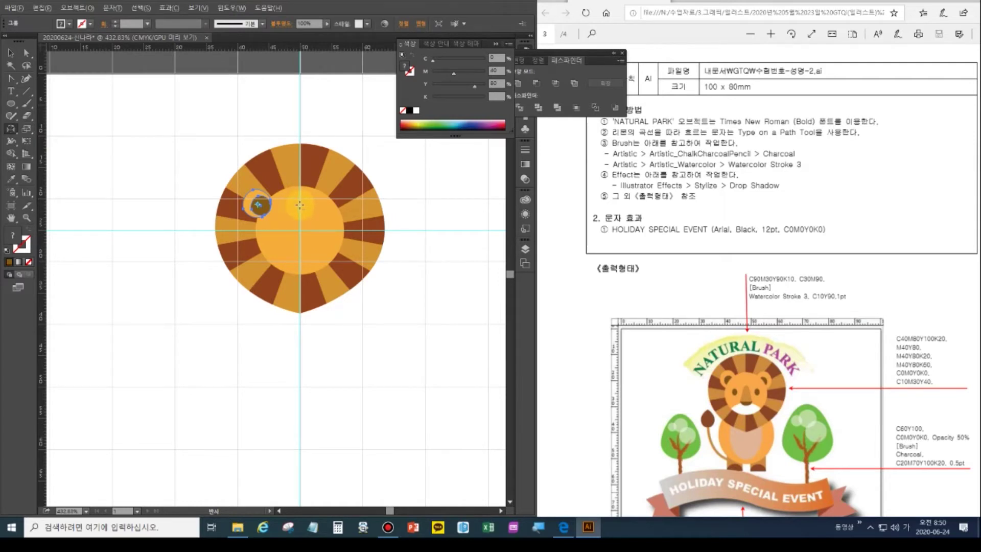
{"action": "left_click", "coordinate": [299, 206], "text": "alt"}
{"action": "left_click", "coordinate": [436, 216]}
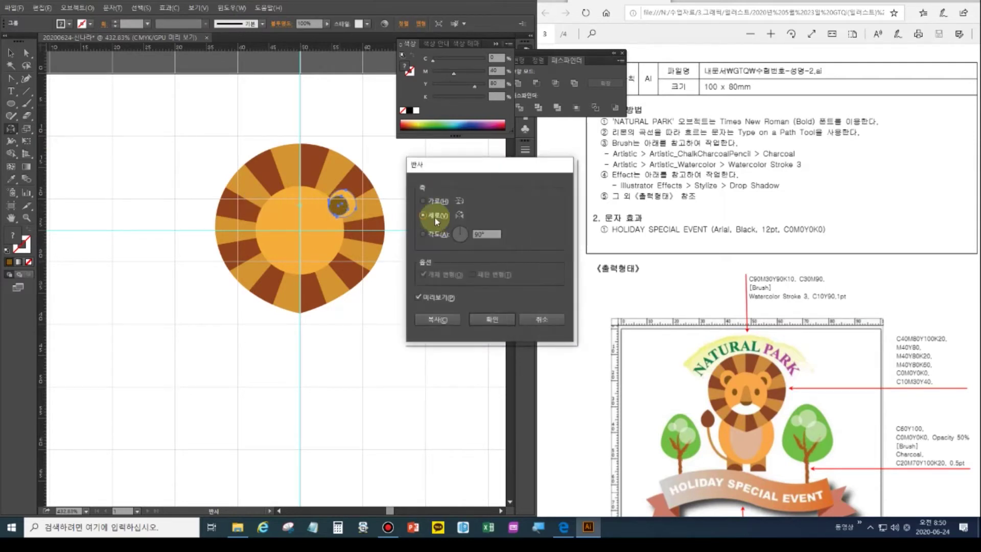
{"action": "left_click", "coordinate": [444, 320]}
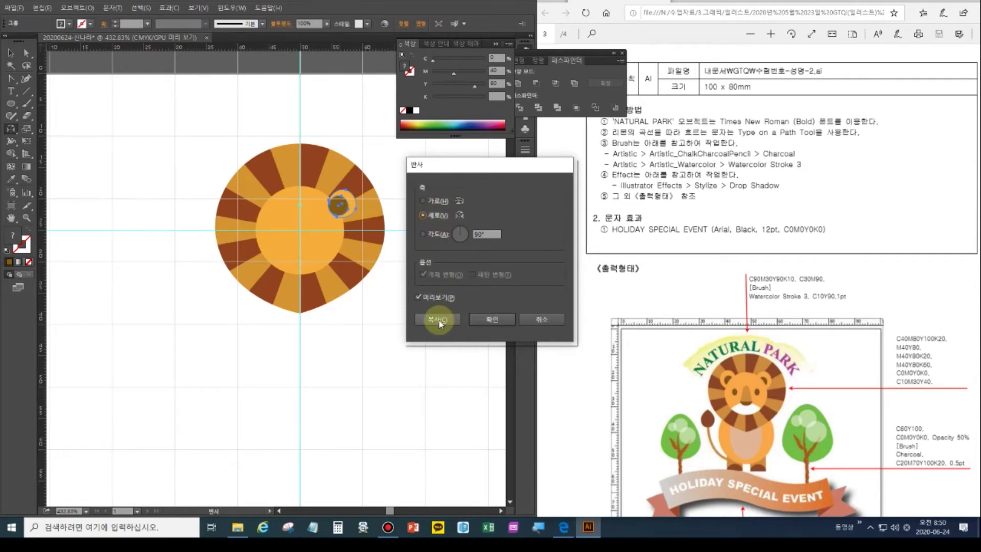
{"action": "left_click", "coordinate": [439, 320]}
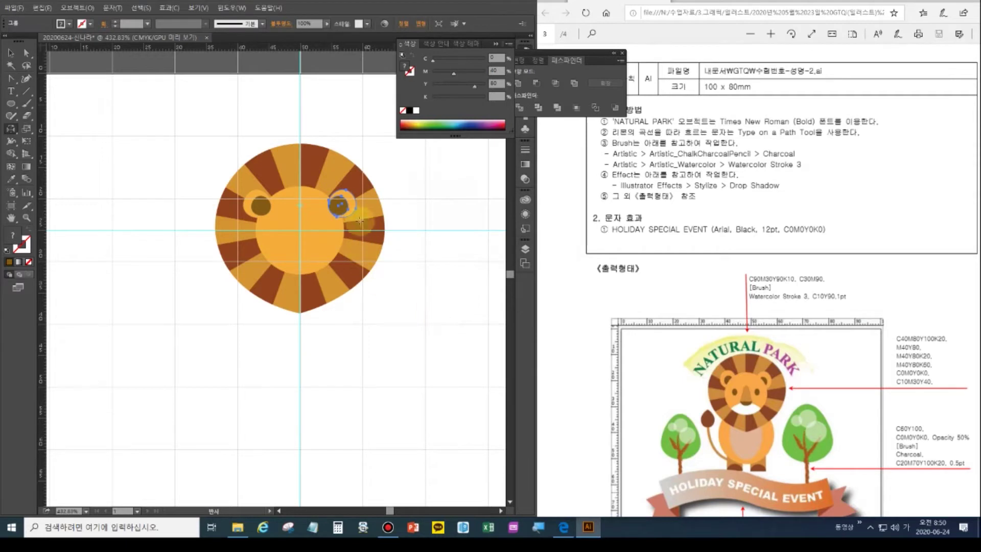
{"action": "left_click", "coordinate": [354, 352]}
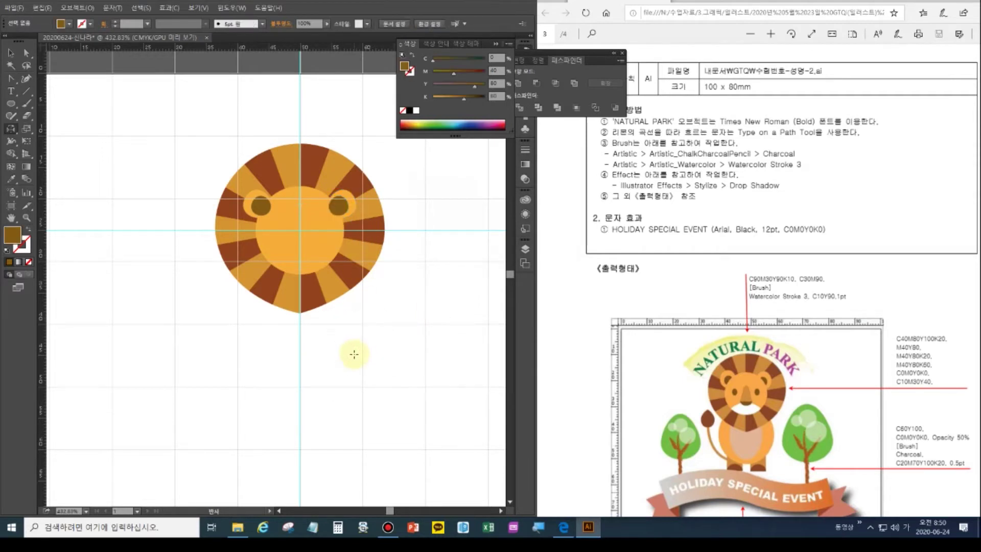
{"action": "left_click", "coordinate": [11, 53]}
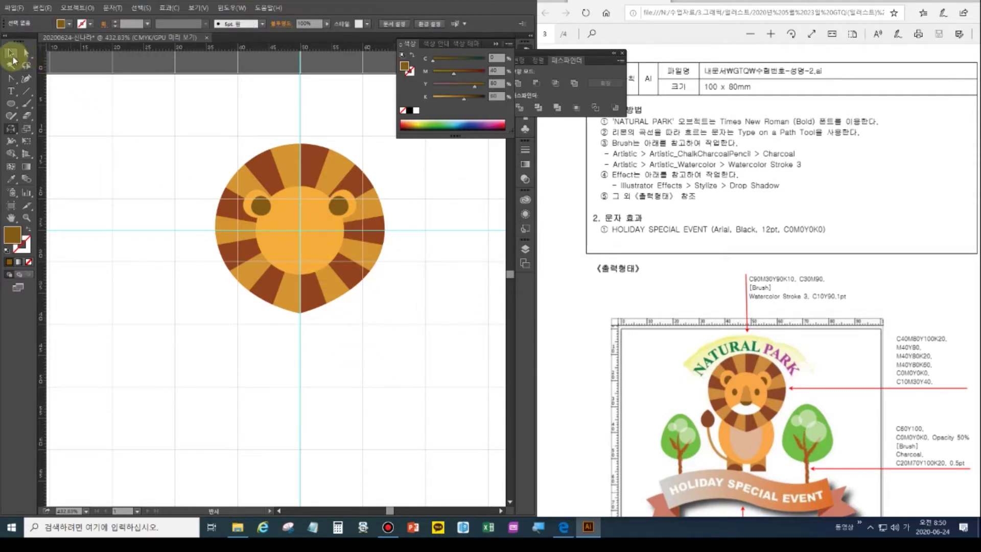
{"action": "key", "text": "a"}
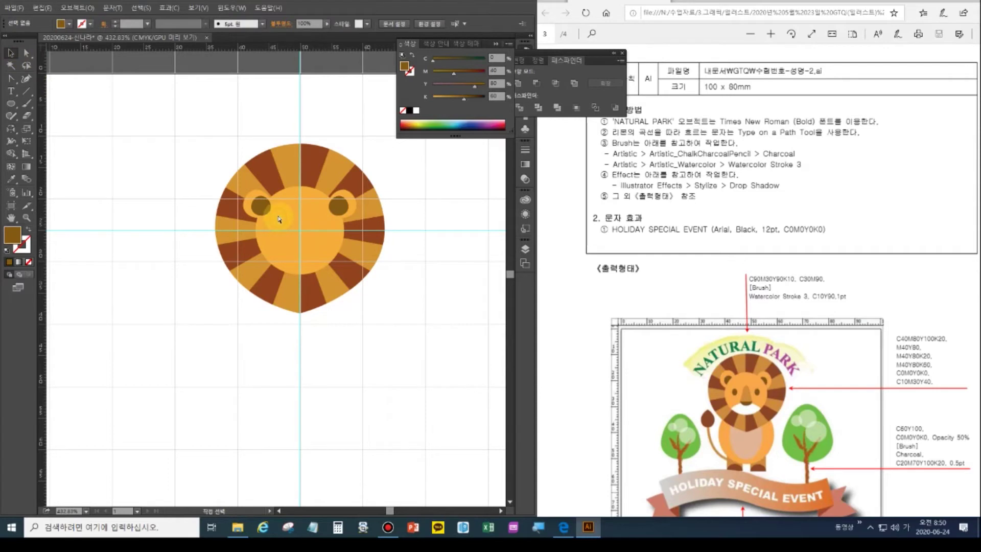
{"action": "key", "text": "ctrl+a"}
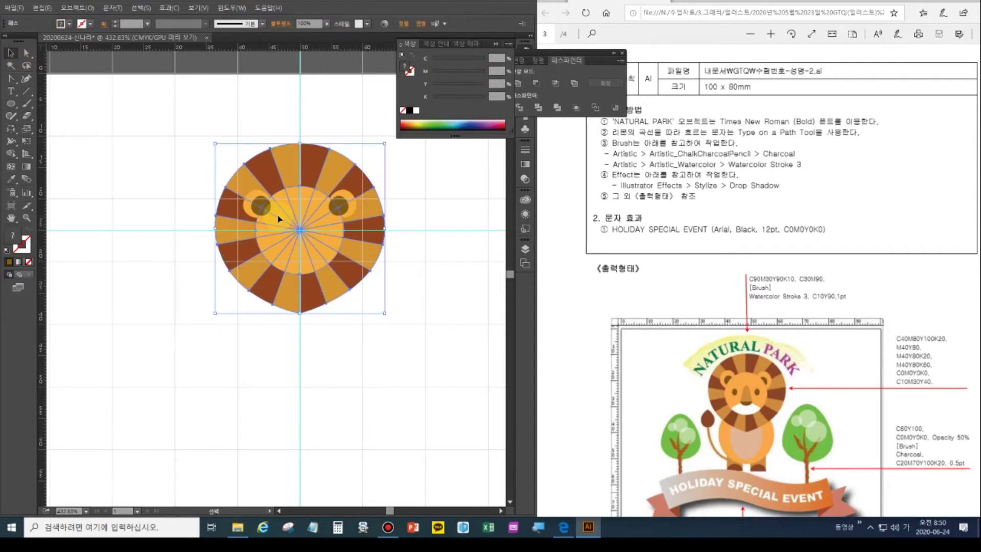
{"action": "left_click", "coordinate": [281, 345]}
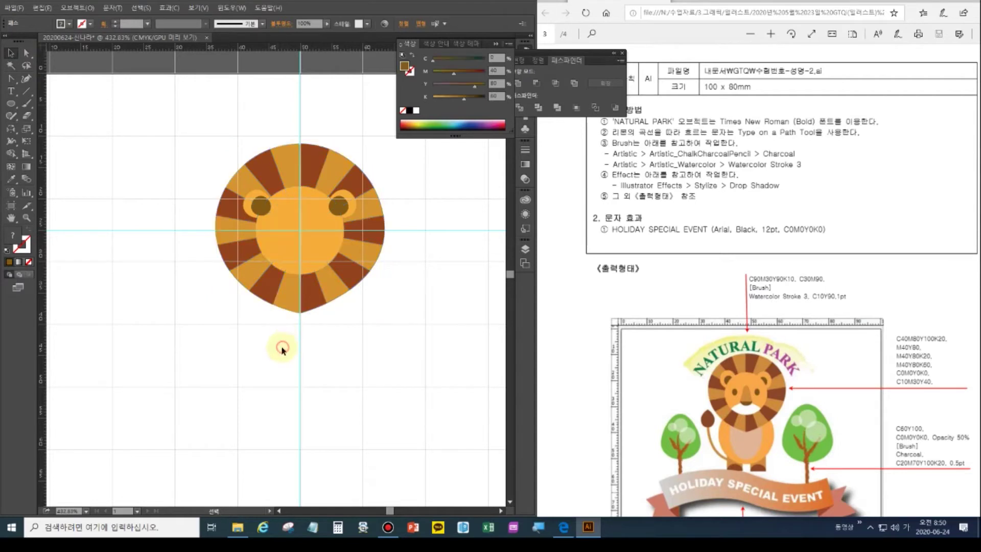
Bring the light-orange face circle to the front so that it overlaps both ears.
{"action": "left_click", "coordinate": [284, 219]}
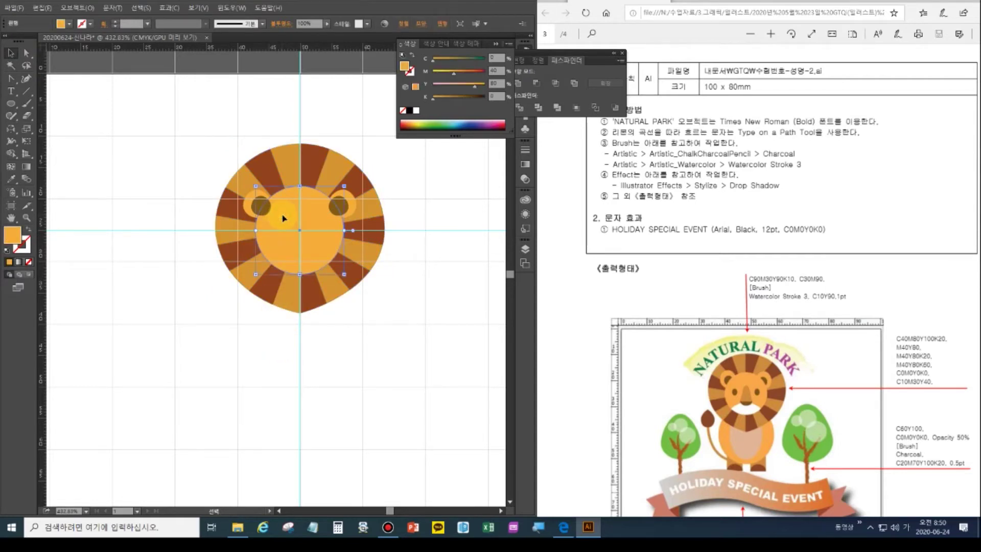
{"action": "key", "text": "ctrl+shift+bracketright"}
{"action": "right_click", "coordinate": [284, 218]}
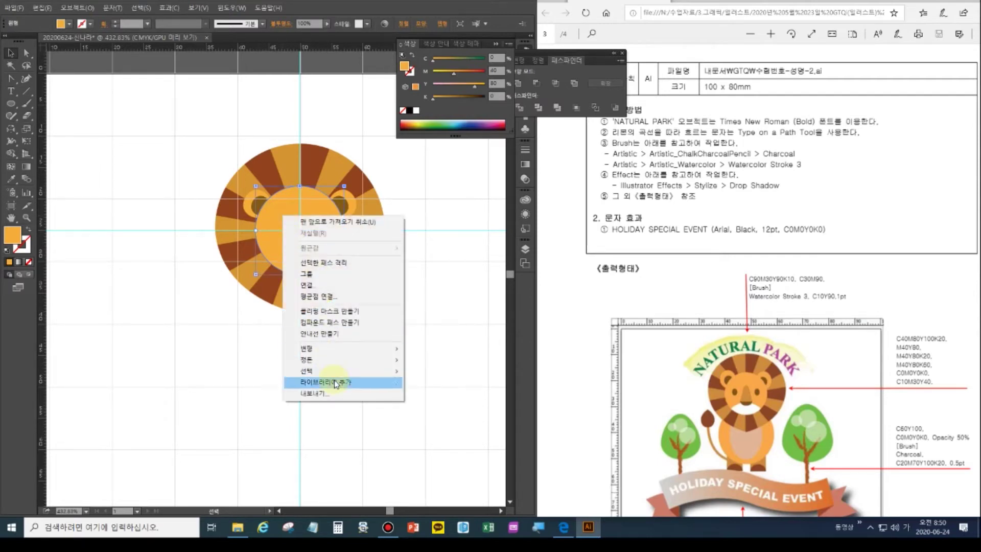
{"action": "mouse_move", "coordinate": [355, 363]}
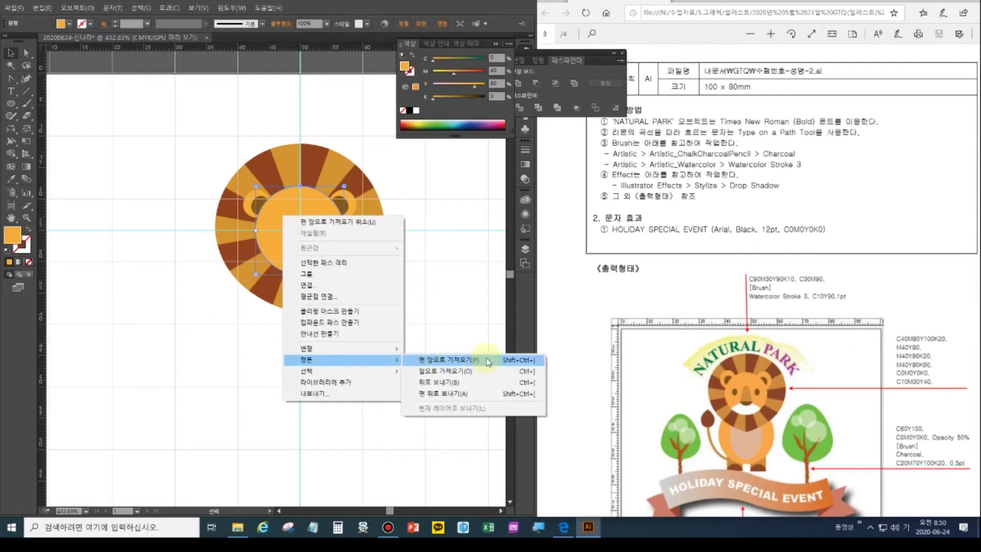
{"action": "left_click", "coordinate": [504, 396]}
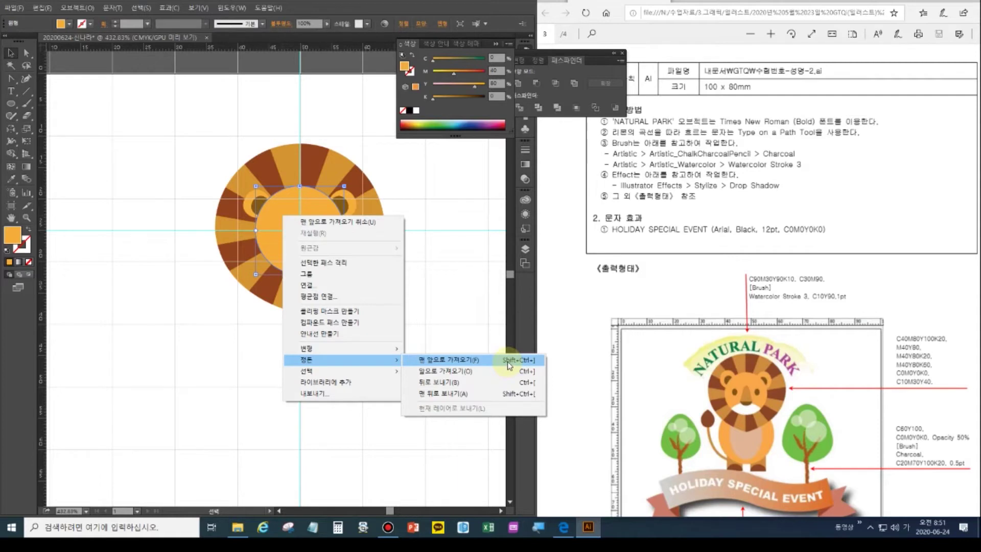
{"action": "left_click", "coordinate": [534, 364]}
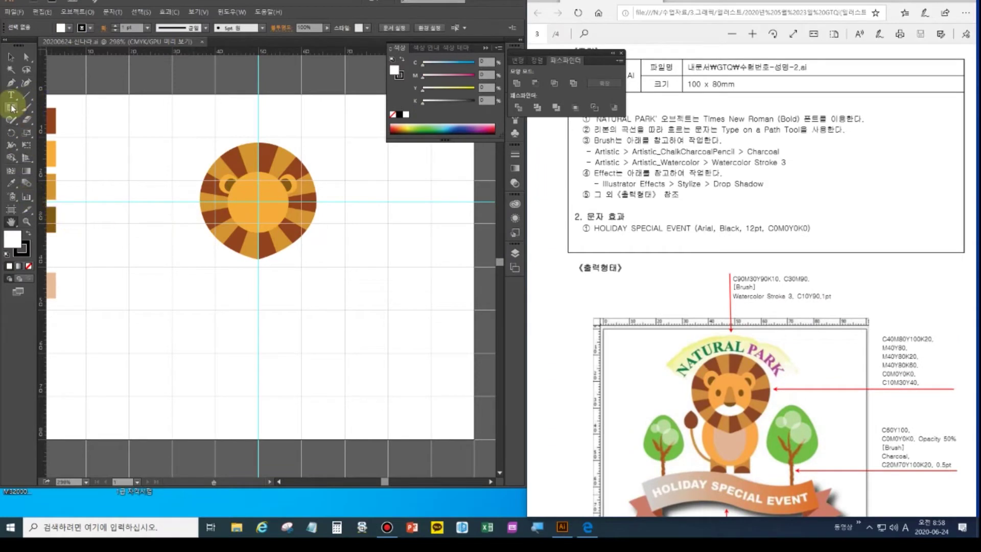
Draw a small upright ellipse centred on the vertical guide in the upper half of the lion's face, following the reference, to start the nose bridge.
{"action": "left_click", "coordinate": [10, 108]}
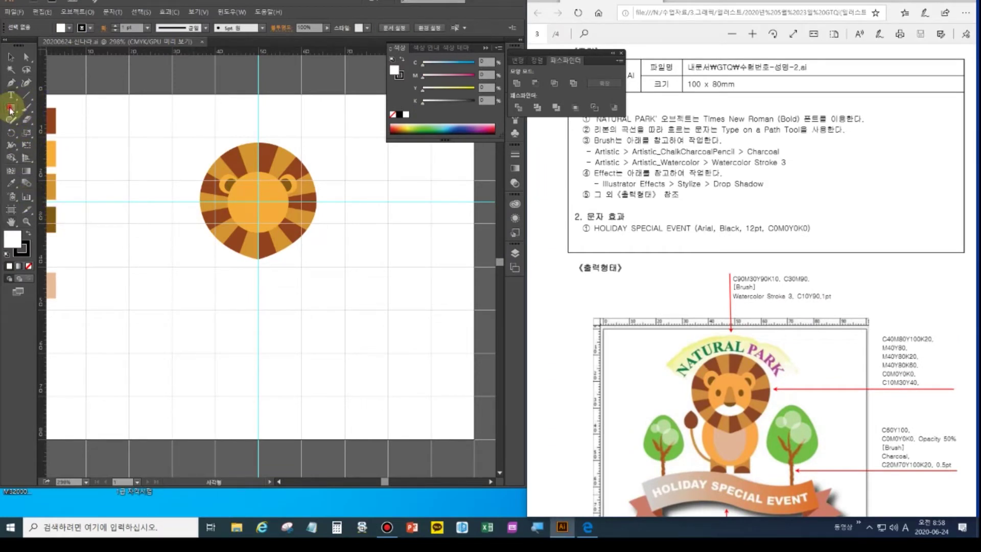
{"action": "left_click", "coordinate": [51, 131]}
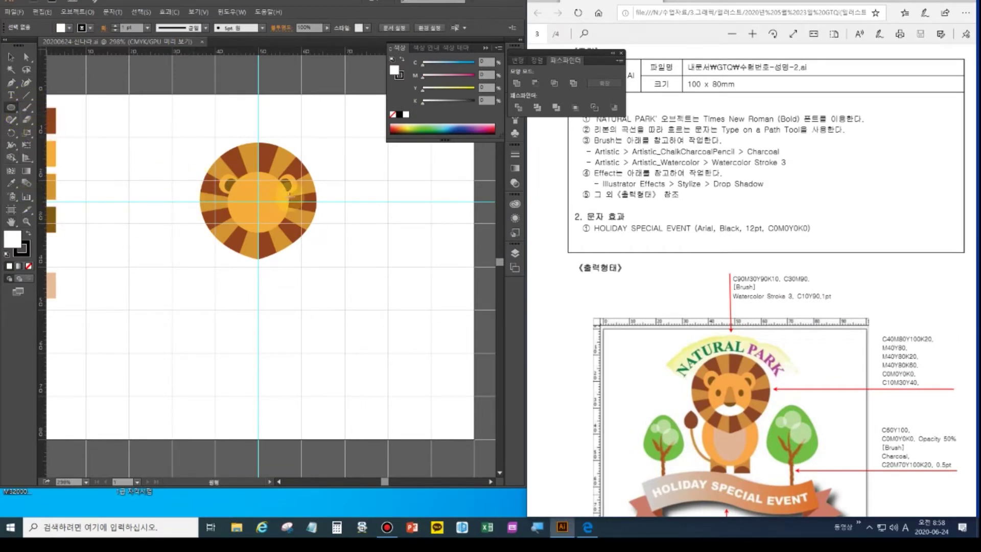
{"action": "key", "text": "ctrl+plus"}
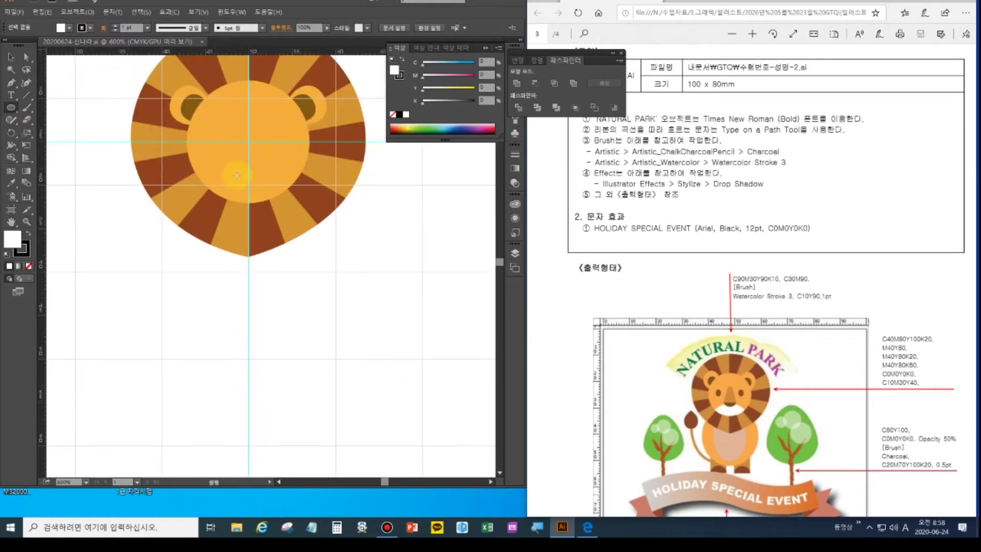
{"action": "left_click_drag", "start_coordinate": [223, 151], "coordinate": [229, 235]}
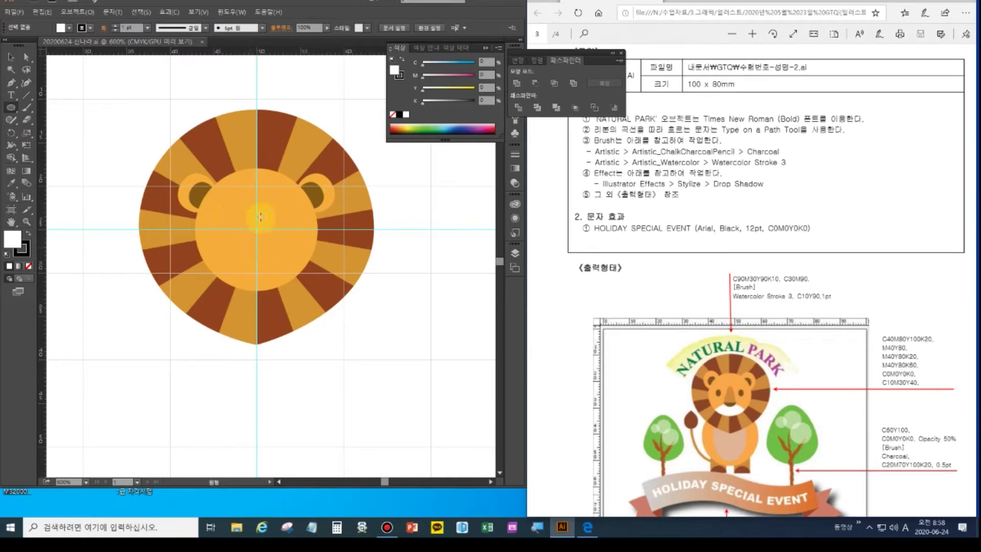
{"action": "left_click", "coordinate": [669, 378]}
{"action": "scroll", "coordinate": [763, 414], "scroll_direction": "down", "scroll_amount": 2}
{"action": "scroll", "coordinate": [764, 404], "scroll_direction": "up", "scroll_amount": 5}
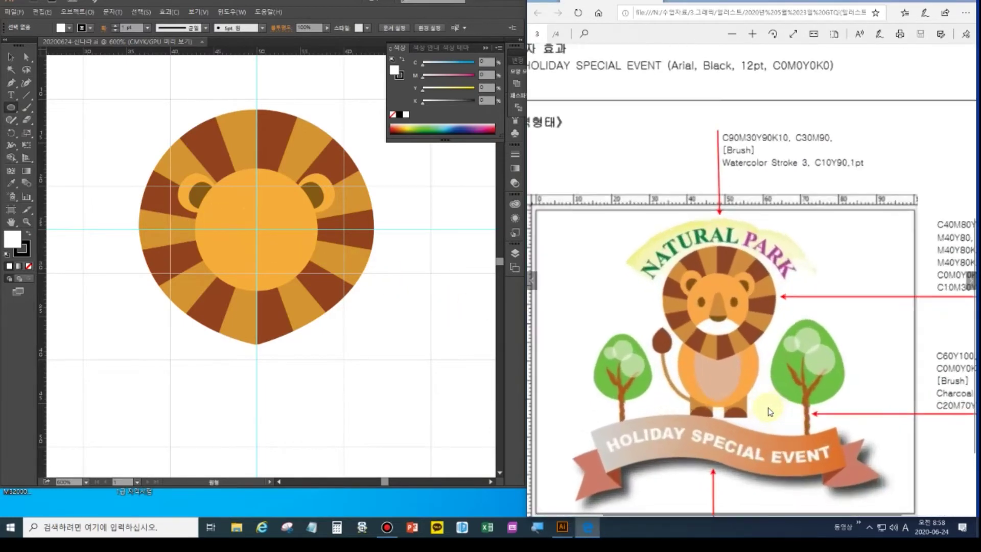
{"action": "scroll", "coordinate": [761, 394], "scroll_direction": "down", "scroll_amount": 3}
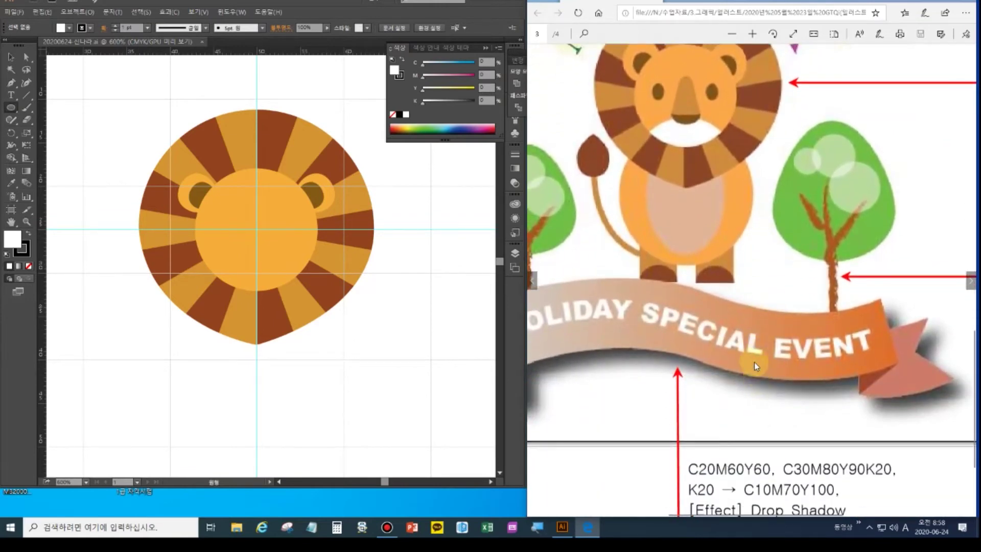
{"action": "scroll", "coordinate": [753, 360], "scroll_direction": "down", "scroll_amount": 4}
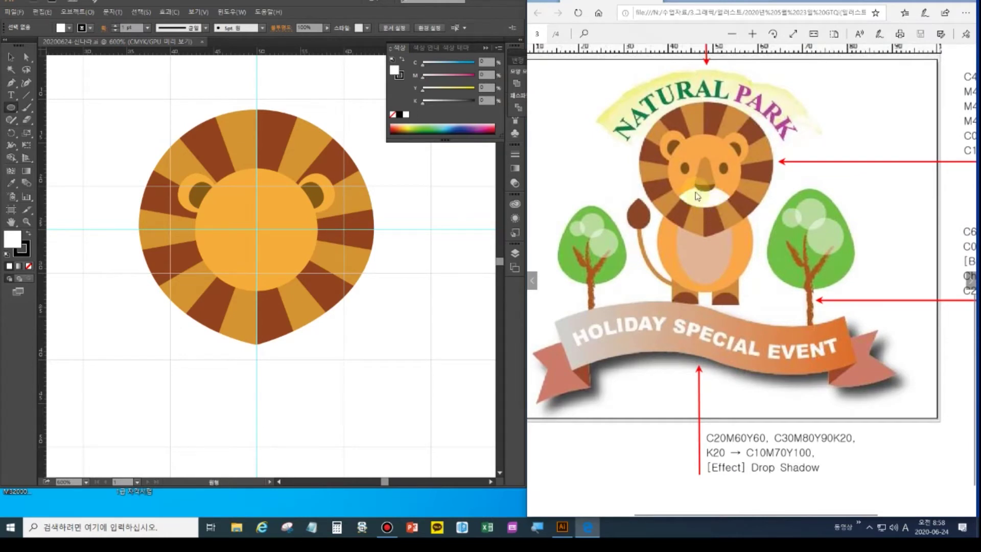
{"action": "left_click", "coordinate": [7, 111]}
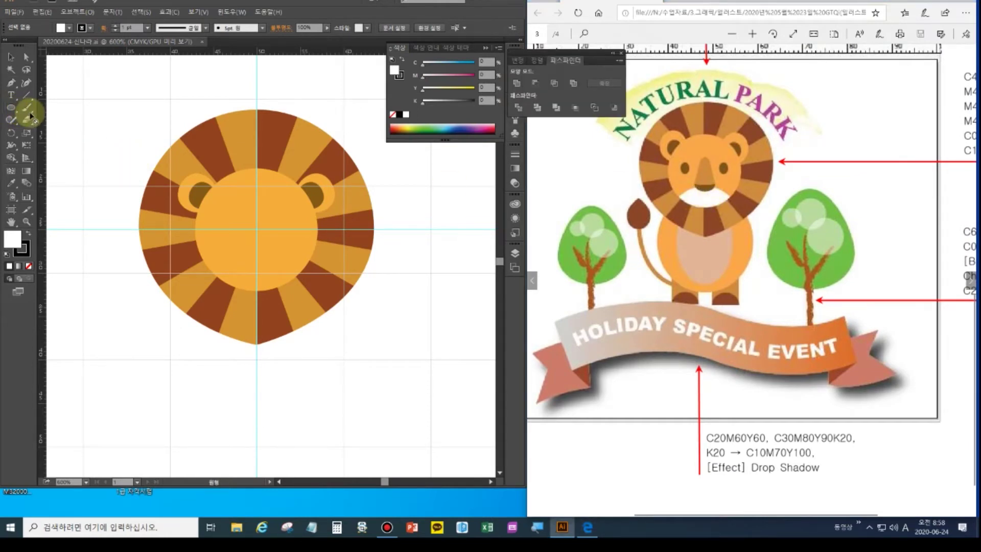
{"action": "left_click", "coordinate": [255, 207]}
{"action": "left_click_drag", "start_coordinate": [249, 203], "coordinate": [269, 223]}
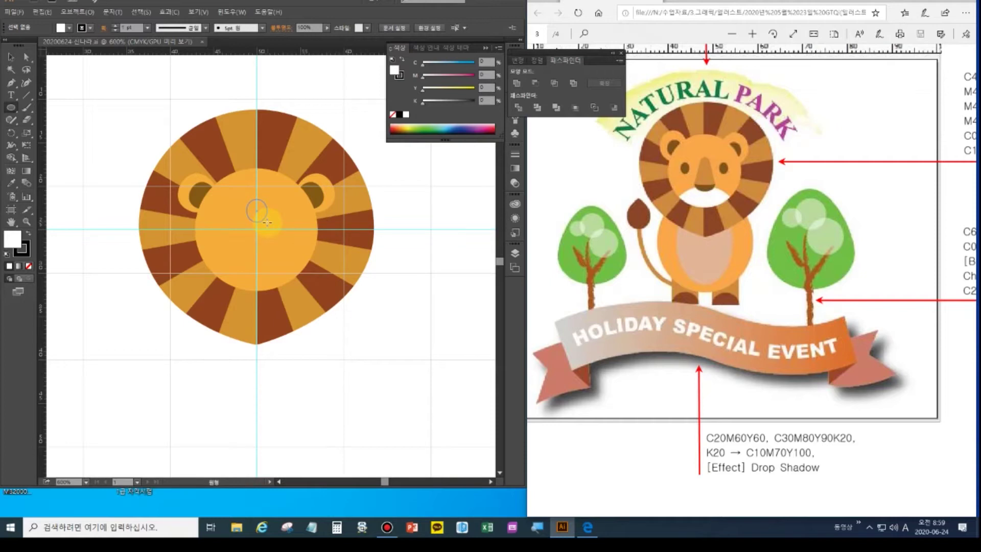
{"action": "left_click_drag", "start_coordinate": [267, 221], "coordinate": [266, 220]}
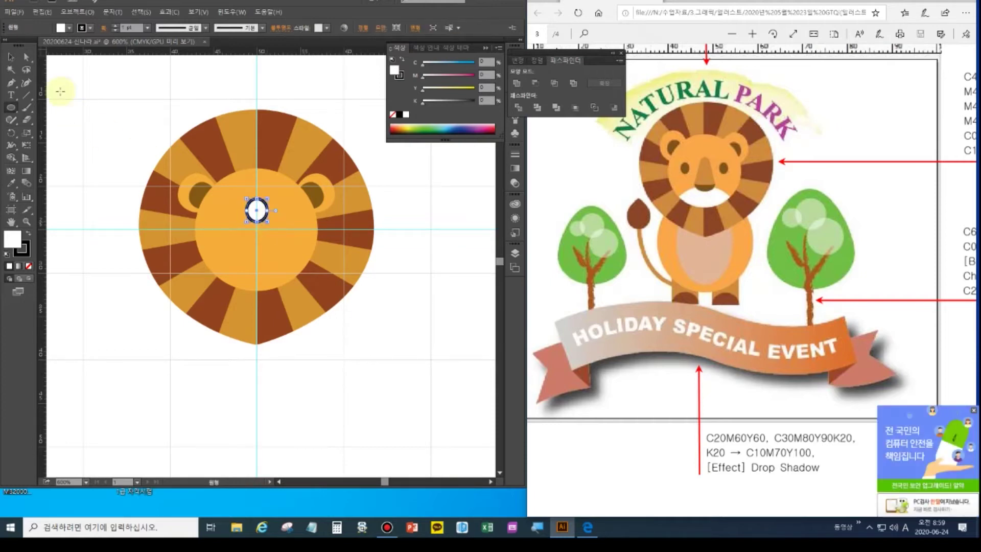
Add anchor points on both sides of the ellipse's lower edge and move its lower points down to stretch it into a long nose bridge.
{"action": "left_click_drag", "start_coordinate": [10, 91], "coordinate": [57, 98]}
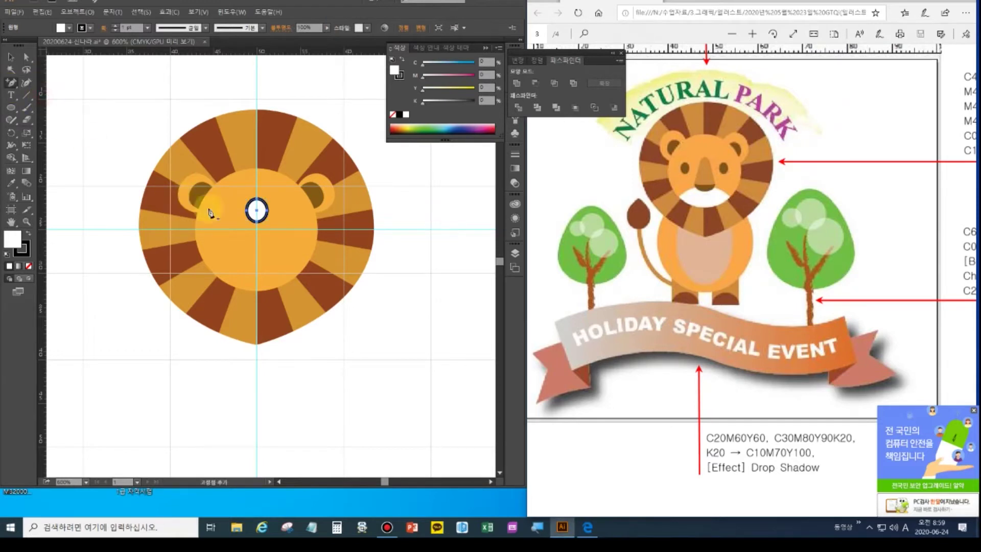
{"action": "left_click", "coordinate": [251, 223]}
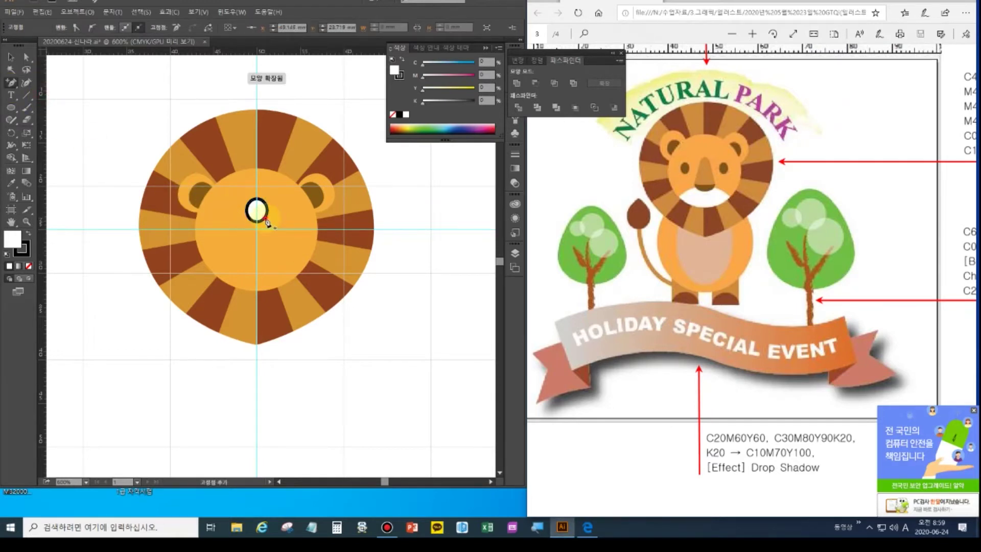
{"action": "left_click", "coordinate": [26, 57]}
{"action": "left_click_drag", "start_coordinate": [290, 249], "coordinate": [237, 228]}
{"action": "key", "text": "Down"}
{"action": "key", "text": "Down"}
{"action": "key", "text": "Down"}
{"action": "key", "text": "Down"}
{"action": "key", "text": "Down"}
{"action": "key", "text": "Down"}
{"action": "key", "text": "Down"}
{"action": "key", "text": "Down"}
{"action": "key", "text": "Down"}
{"action": "key", "text": "Down"}
{"action": "key", "text": "Down"}
{"action": "key", "text": "Down"}
{"action": "key", "text": "Down"}
{"action": "key", "text": "Down"}
{"action": "key", "text": "Down"}
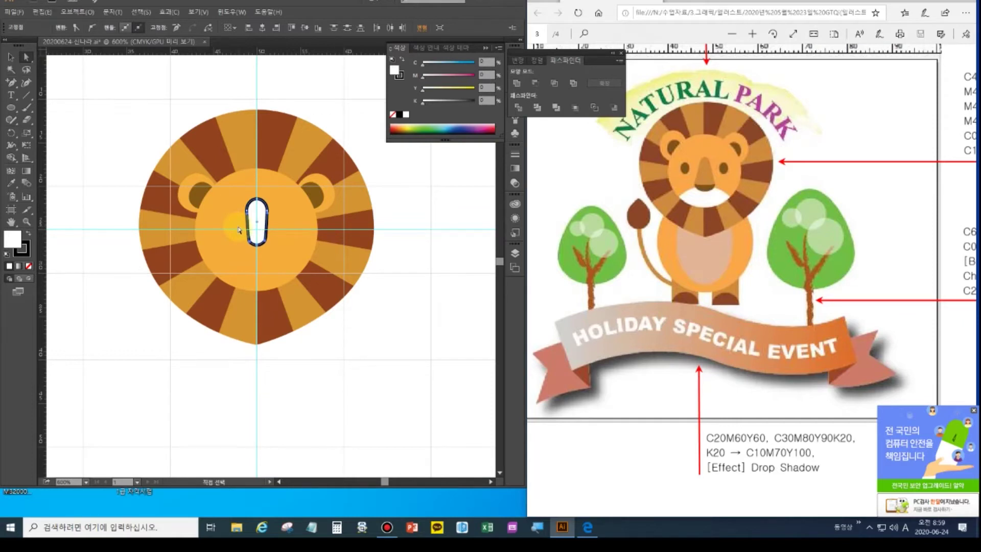
{"action": "key", "text": "Down"}
{"action": "key", "text": "Down"}
{"action": "key", "text": "Down"}
{"action": "key", "text": "Down"}
{"action": "key", "text": "Down"}
{"action": "key", "text": "Down"}
{"action": "key", "text": "Down"}
{"action": "key", "text": "Down"}
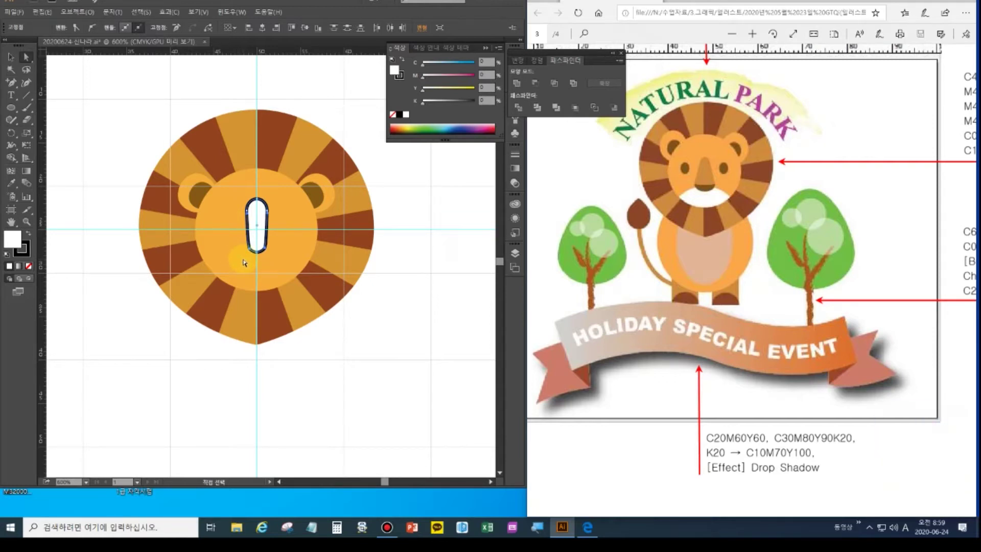
Widen the lower end of the nose bridge by scaling its lower anchor points horizontally with the Scale tool.
{"action": "left_click", "coordinate": [28, 134]}
{"action": "left_click", "coordinate": [265, 250]}
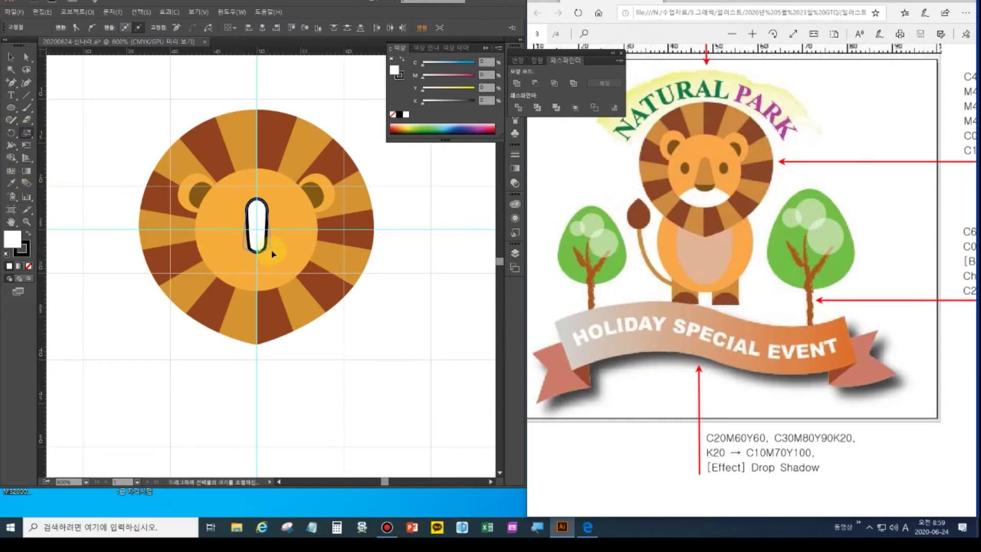
{"action": "left_click_drag", "start_coordinate": [273, 252], "coordinate": [234, 245]}
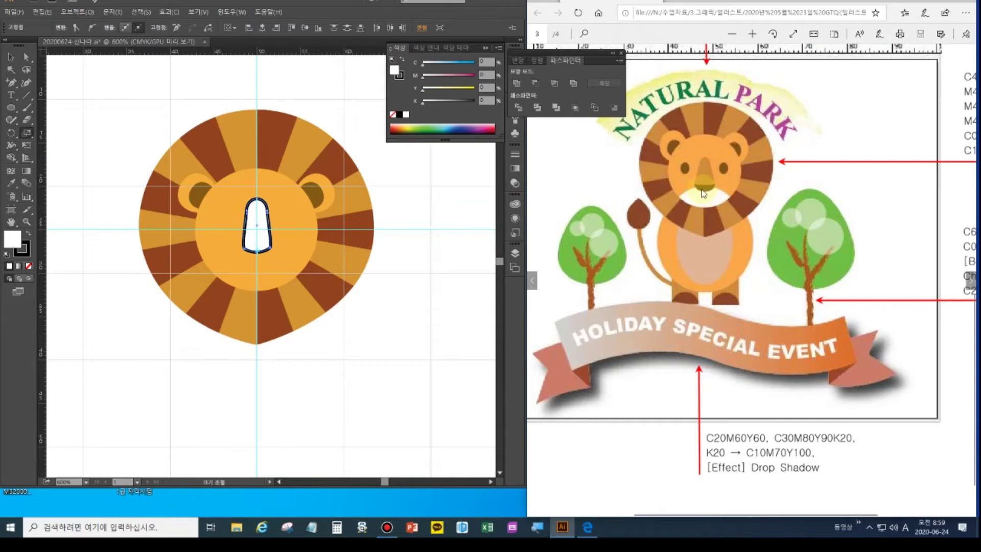
Draw a closed nose tip with a rounded bottom across the lower end of the nose bridge using the Pen tool, and deselect it.
{"action": "left_click", "coordinate": [11, 85]}
{"action": "left_click", "coordinate": [57, 82]}
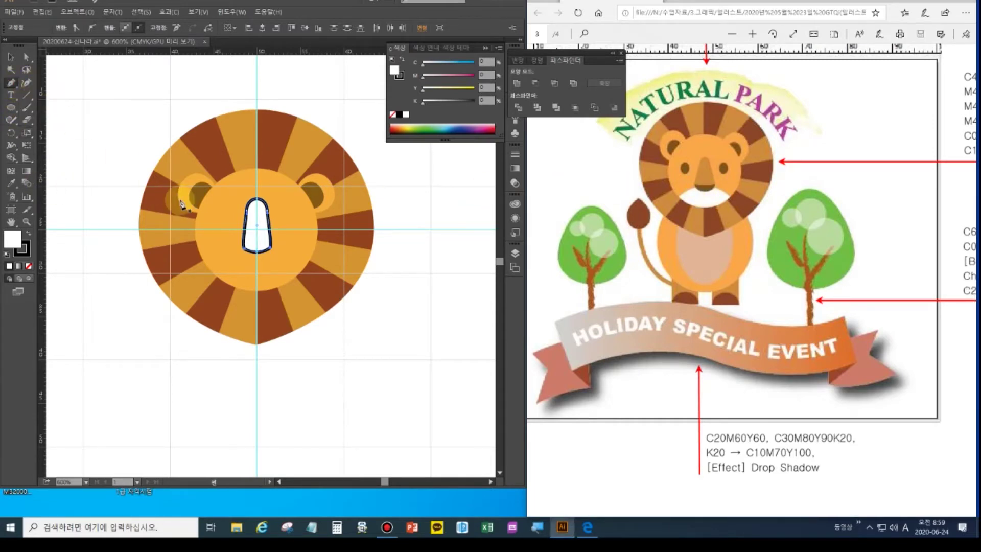
{"action": "left_click", "coordinate": [244, 247]}
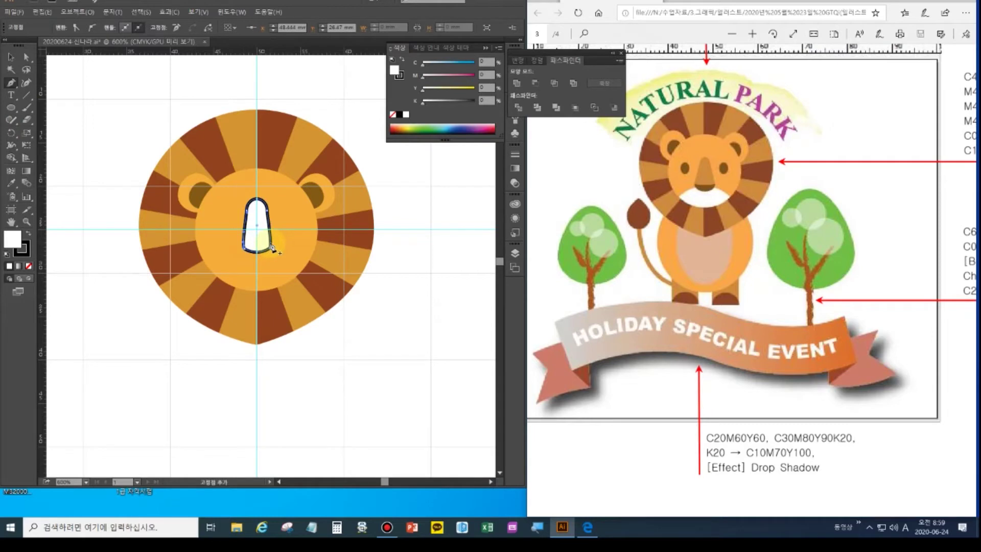
{"action": "key", "text": "ctrl+shift+a"}
{"action": "left_click", "coordinate": [270, 243]}
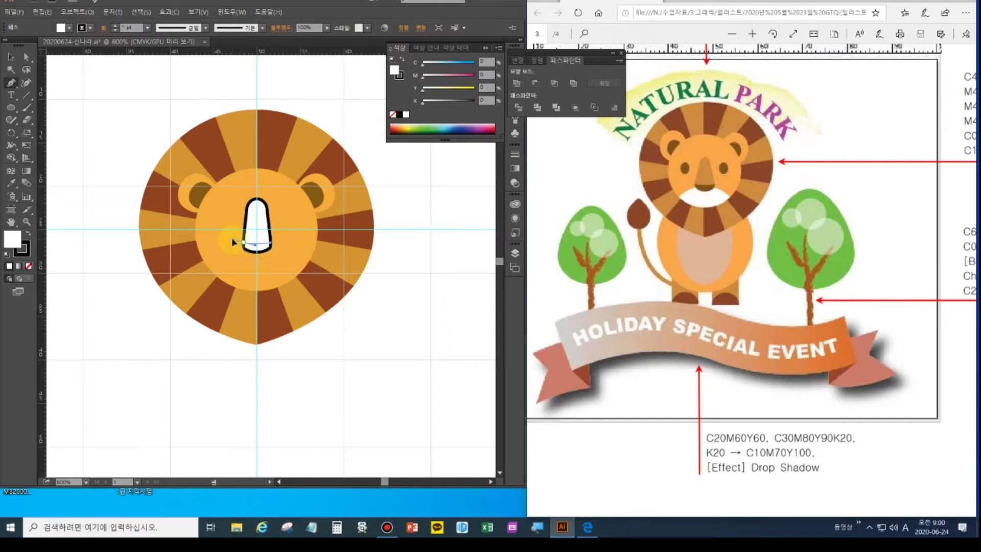
{"action": "left_click_drag", "start_coordinate": [242, 242], "coordinate": [246, 254]}
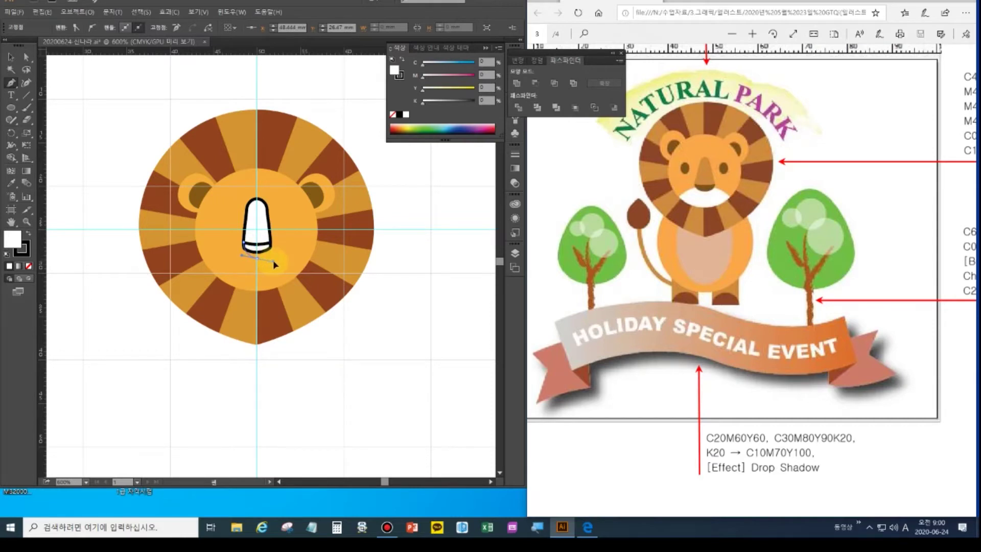
{"action": "left_click", "coordinate": [258, 261]}
{"action": "left_click", "coordinate": [271, 243]}
{"action": "left_click_drag", "start_coordinate": [272, 244], "coordinate": [270, 229]}
{"action": "left_click_drag", "start_coordinate": [271, 228], "coordinate": [270, 235]}
{"action": "left_click", "coordinate": [244, 286], "text": "ctrl"}
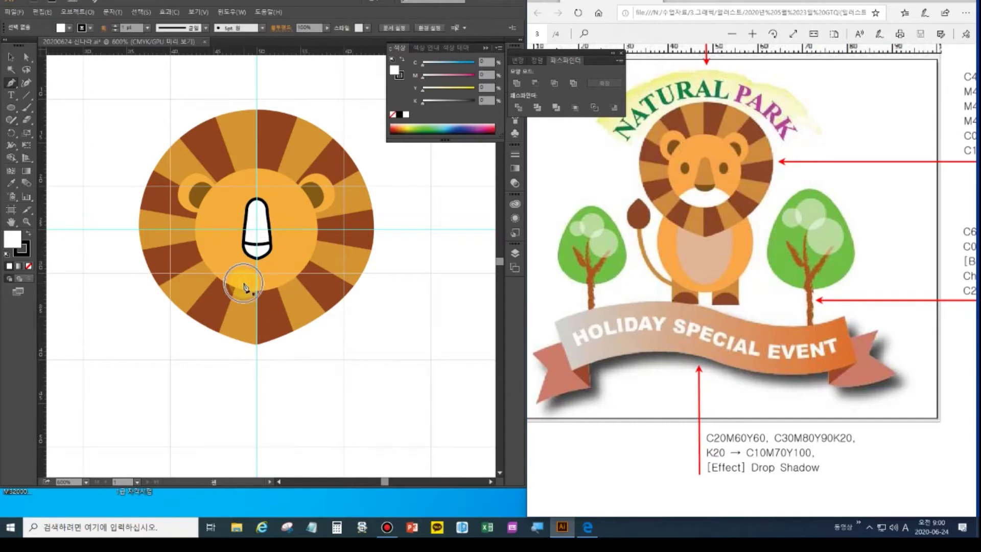
Fill the nose bridge with the M40Y80K20 ochre swatch colour and no stroke using the Eyedropper.
{"action": "left_click", "coordinate": [10, 222]}
{"action": "double_click", "coordinate": [10, 223]}
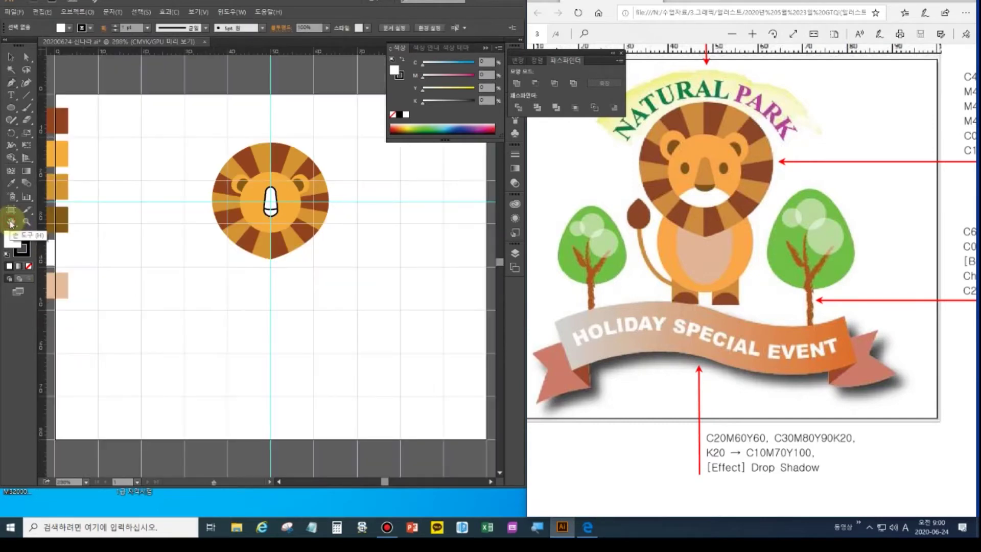
{"action": "left_click", "coordinate": [12, 63]}
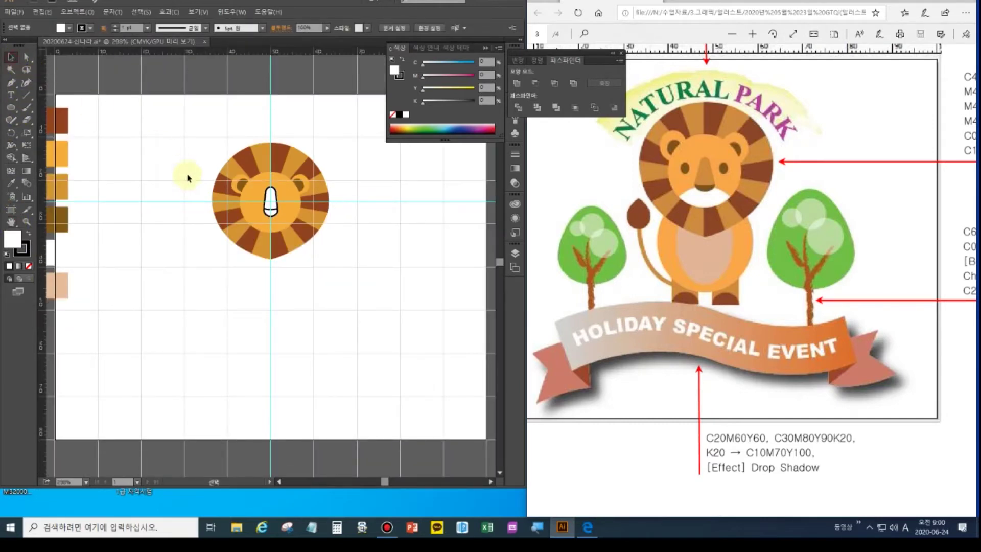
{"action": "left_click", "coordinate": [269, 201]}
{"action": "left_click", "coordinate": [55, 275]}
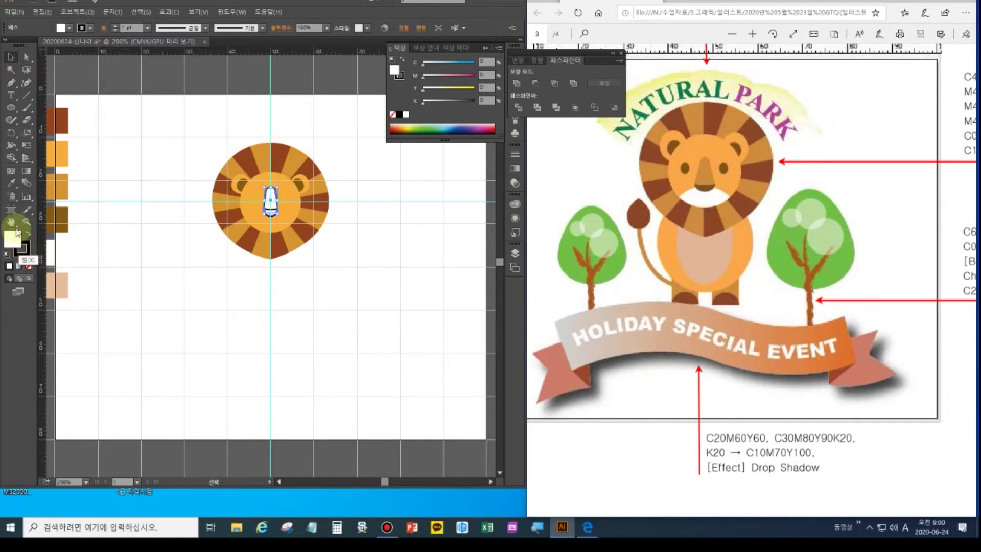
{"action": "left_click", "coordinate": [10, 184]}
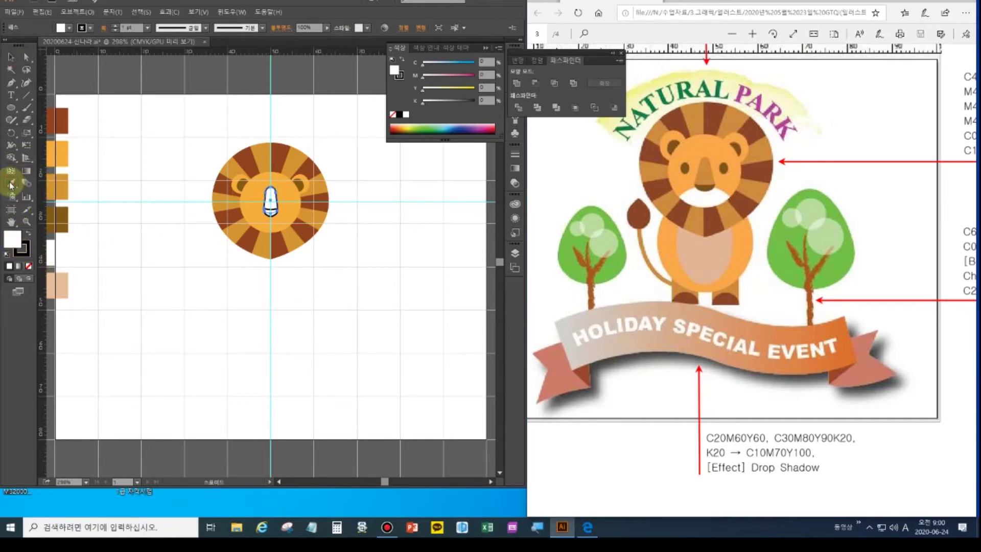
{"action": "left_click", "coordinate": [62, 217]}
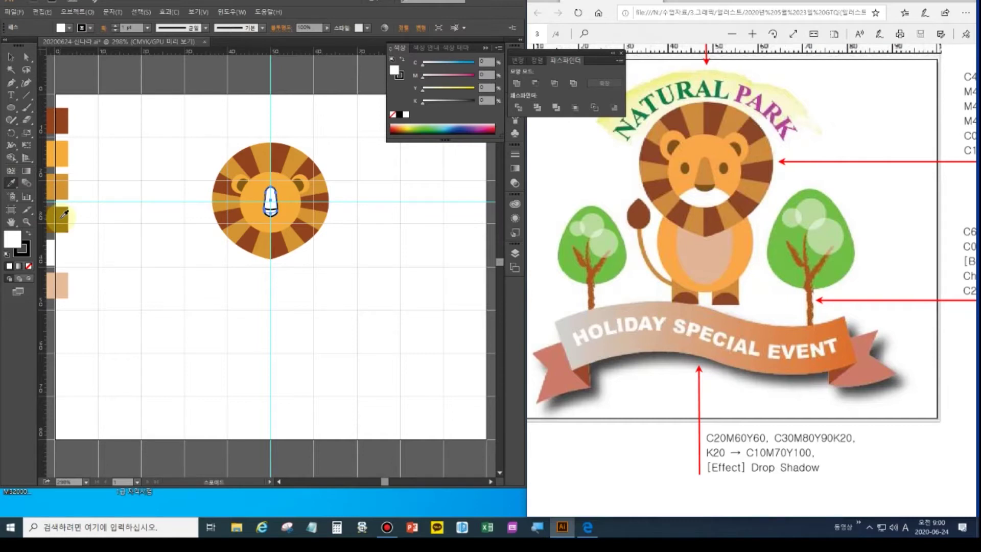
{"action": "left_click", "coordinate": [62, 190]}
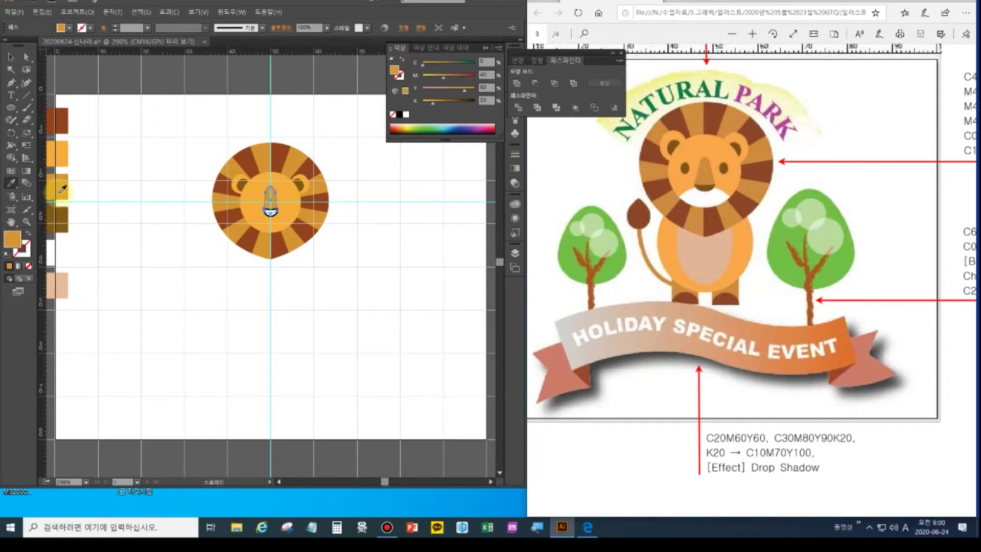
Fill the nose tip with the mane's reddish brown C40M80Y100K20 using the Eyedropper, and deselect it.
{"action": "left_click", "coordinate": [11, 57]}
{"action": "left_click", "coordinate": [270, 216]}
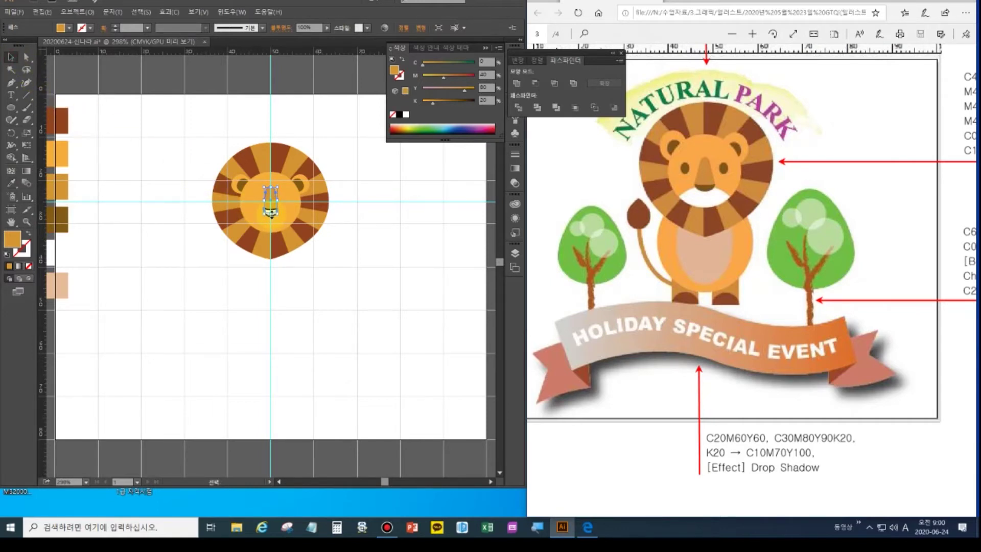
{"action": "key", "text": "d"}
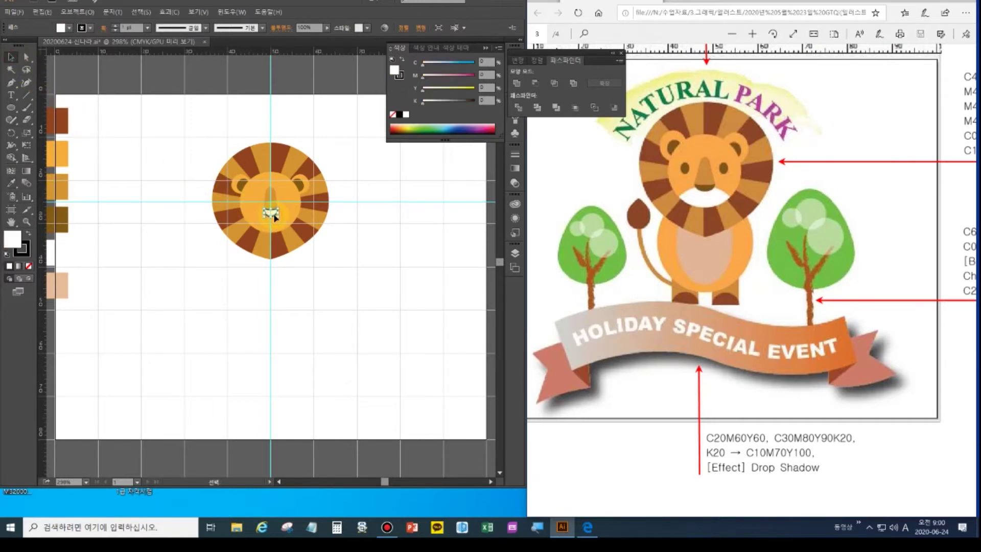
{"action": "left_click", "coordinate": [11, 185]}
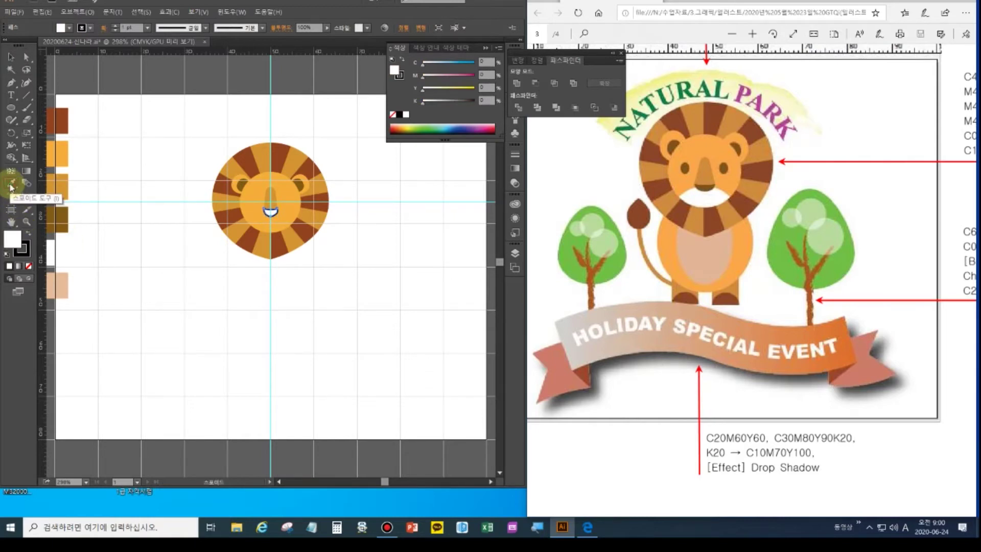
{"action": "left_click", "coordinate": [250, 155]}
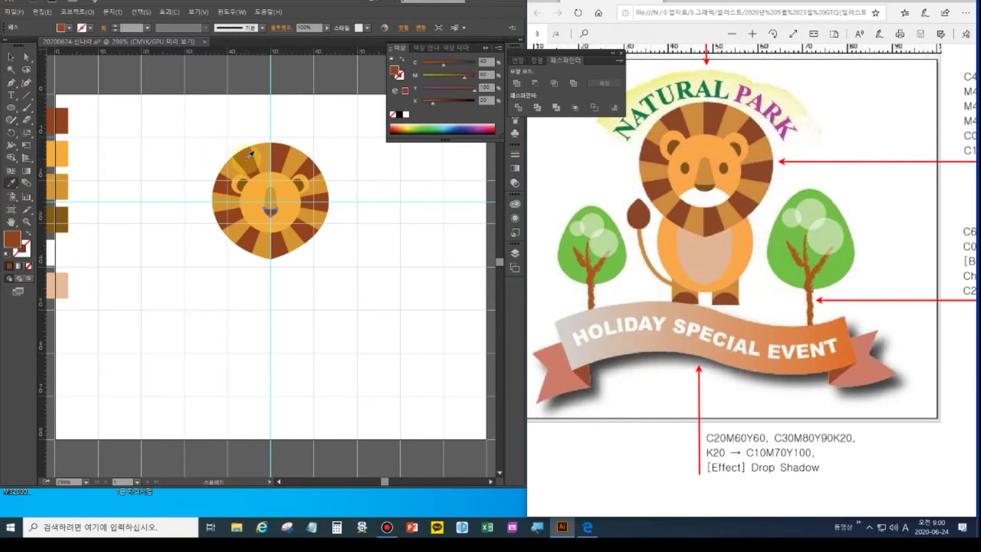
{"action": "left_click", "coordinate": [202, 290], "text": "ctrl"}
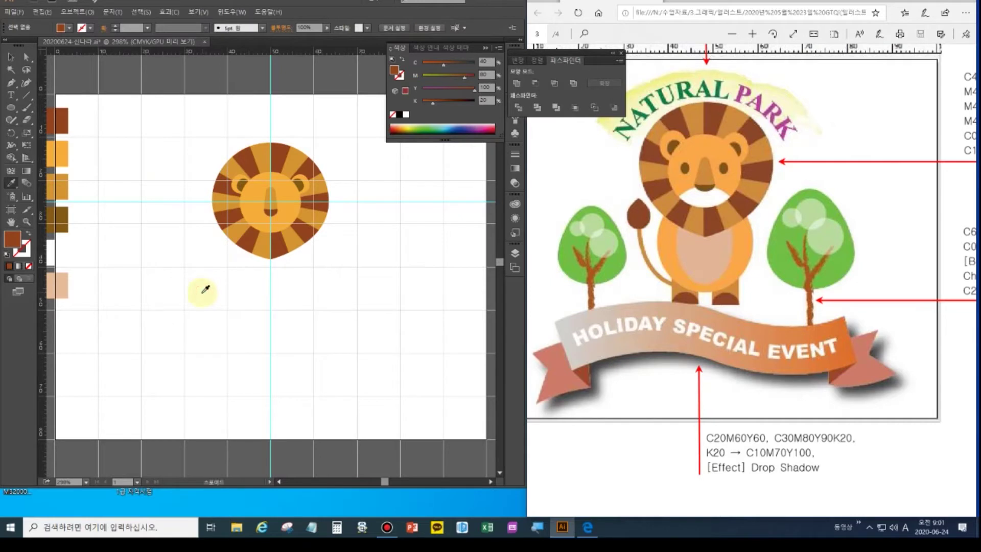
Draw a small upright ellipse about 1.5 x 2.2 mm for the lion's left eye on the face beside the nose bridge.
{"action": "key", "text": "ctrl+equal"}
{"action": "key", "text": "ctrl+equal"}
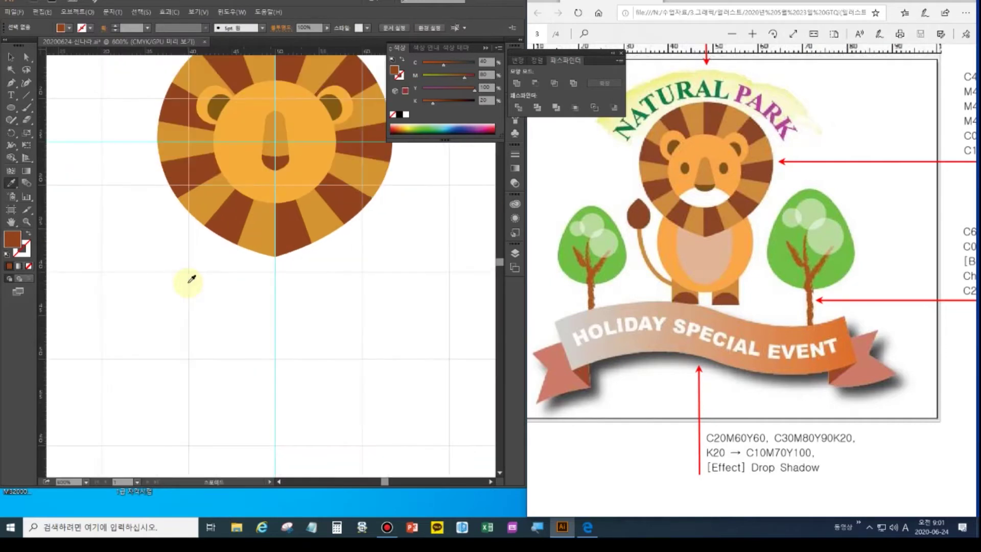
{"action": "left_click_drag", "start_coordinate": [289, 247], "coordinate": [284, 368]}
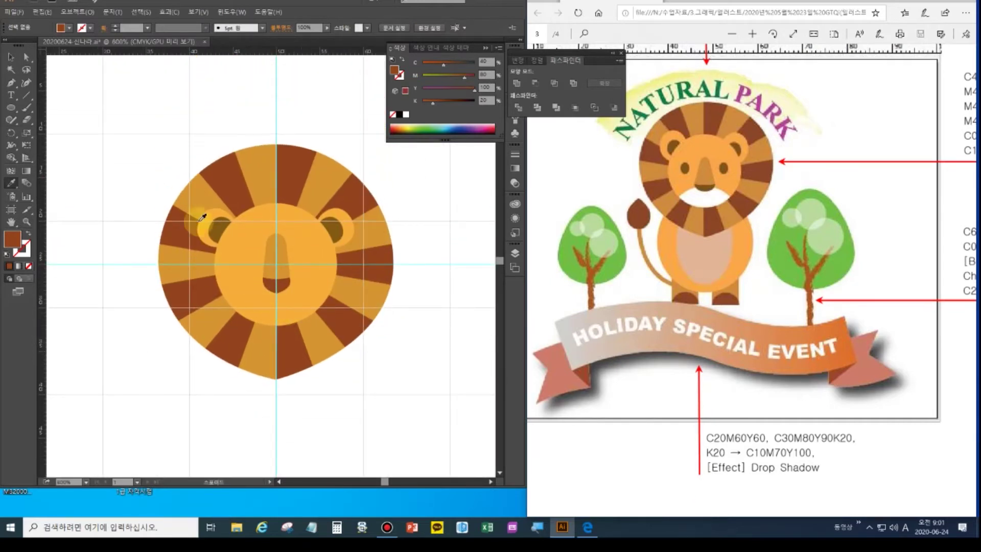
{"action": "left_click", "coordinate": [12, 108]}
{"action": "left_click_drag", "start_coordinate": [239, 239], "coordinate": [248, 257]}
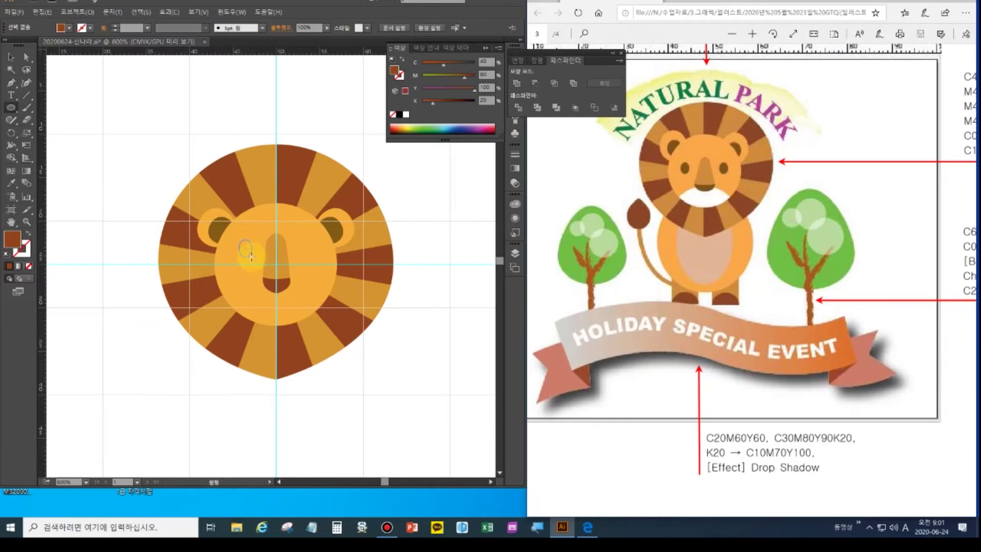
{"action": "left_click_drag", "start_coordinate": [251, 257], "coordinate": [253, 257]}
Fill the eye ellipse with the inner ear's dark brown M40Y80K60 using the Eyedropper.
{"action": "left_click", "coordinate": [10, 59]}
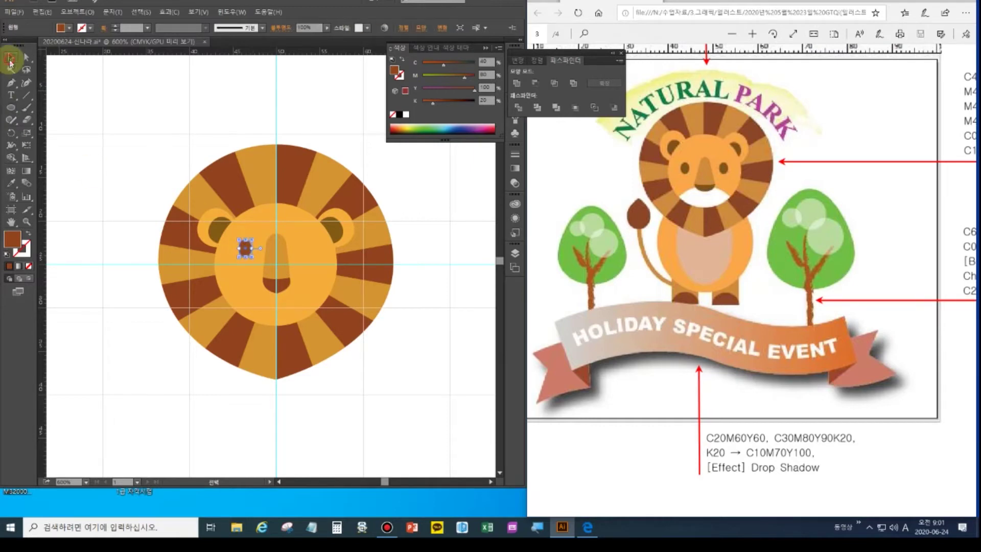
{"action": "left_click", "coordinate": [11, 182]}
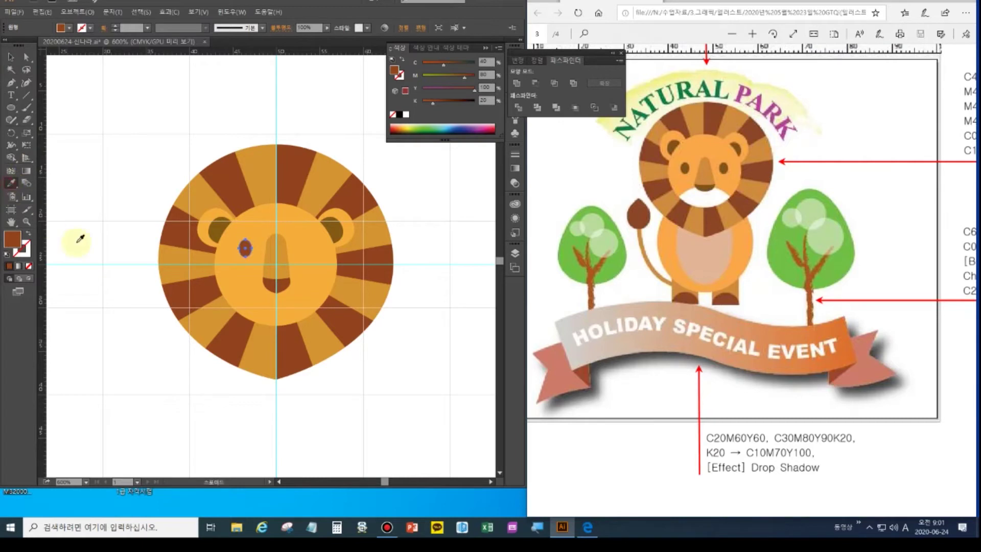
{"action": "left_click_drag", "start_coordinate": [81, 245], "coordinate": [105, 247]}
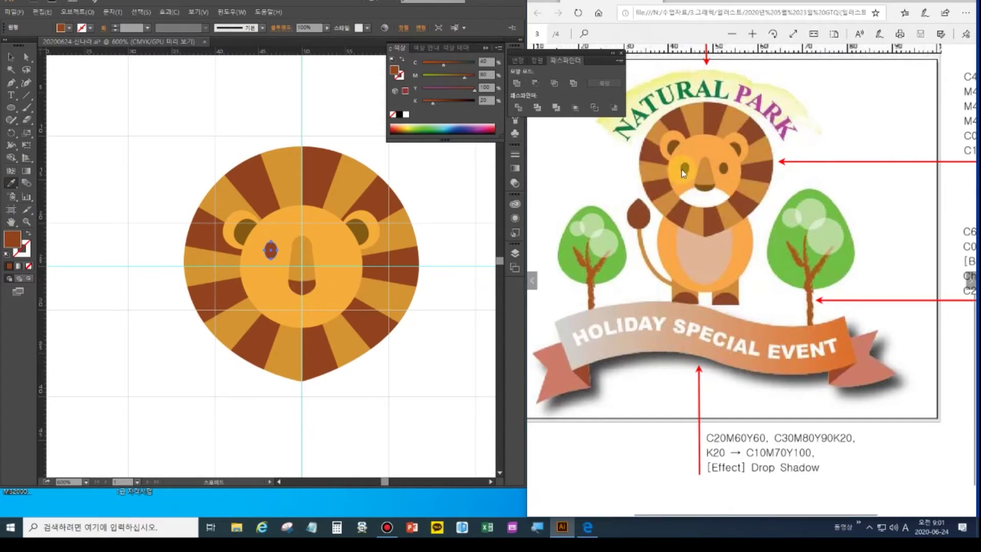
{"action": "left_click", "coordinate": [248, 225]}
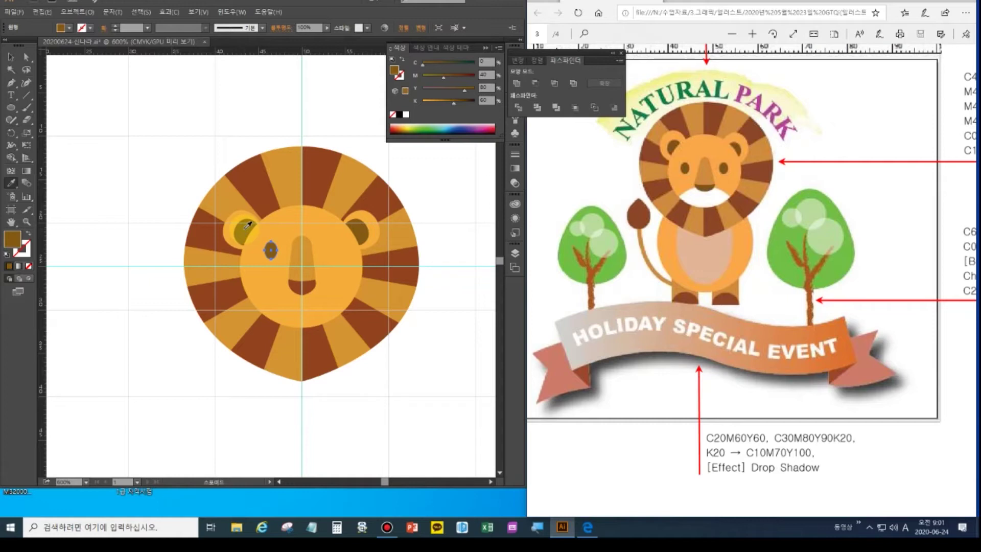
Refill the nose tip with the eye's dark brown M40Y80K60 using the Eyedropper, and deselect it.
{"action": "left_click", "coordinate": [11, 56]}
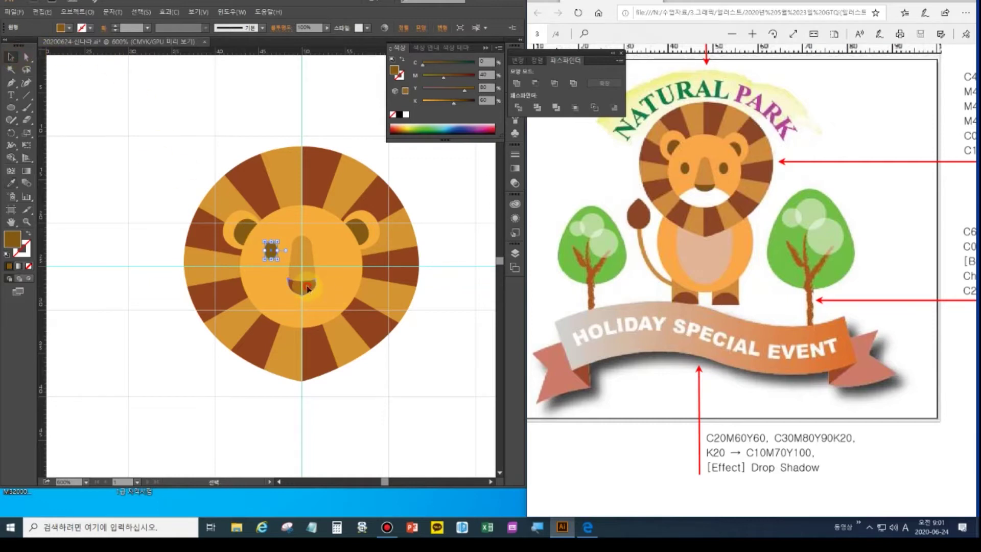
{"action": "left_click", "coordinate": [11, 182]}
{"action": "left_click", "coordinate": [272, 250]}
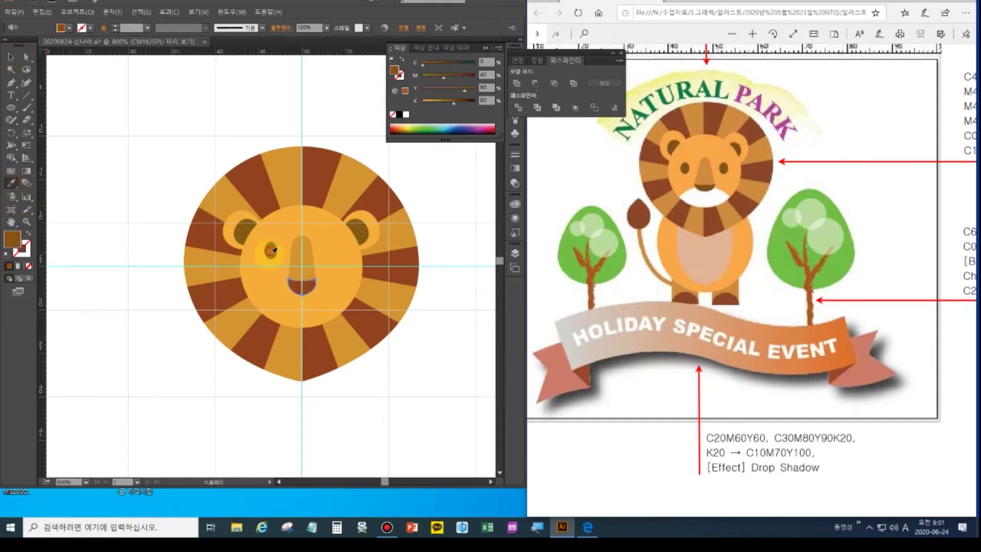
{"action": "left_click", "coordinate": [154, 313]}
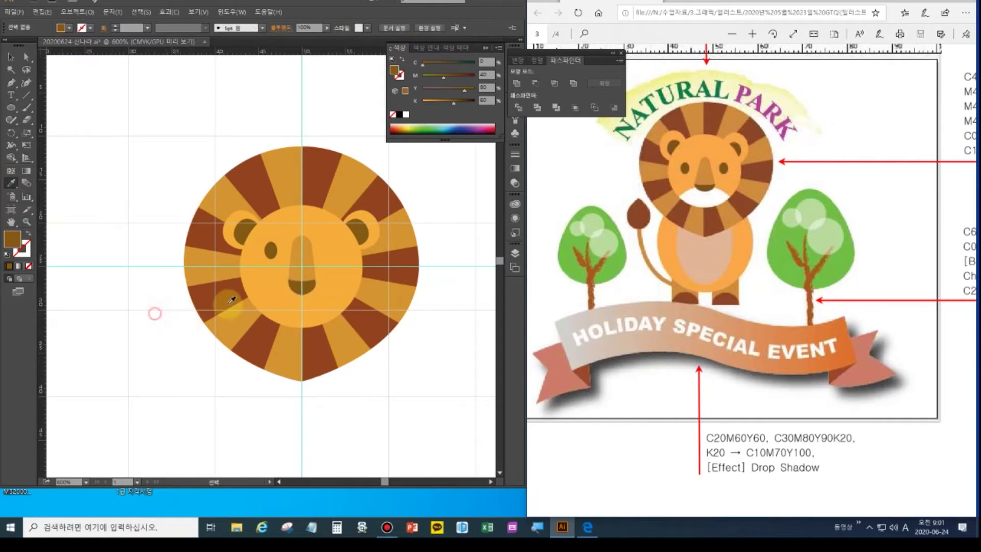
Create the second eye as a mirrored copy of the first across the central guide with the Reflect tool's vertical axis, and deselect it.
{"action": "left_click", "coordinate": [11, 57]}
{"action": "left_click", "coordinate": [271, 250]}
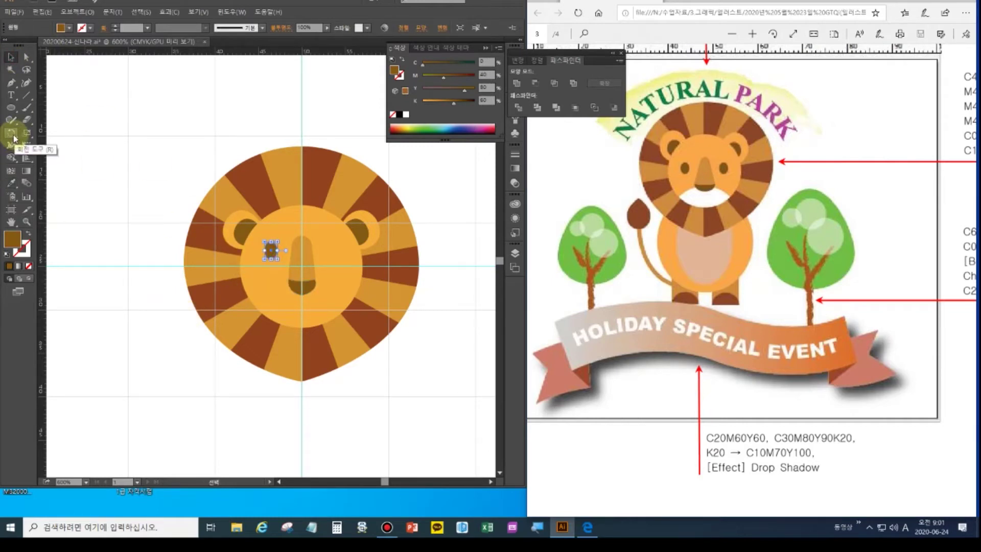
{"action": "left_click", "coordinate": [12, 135]}
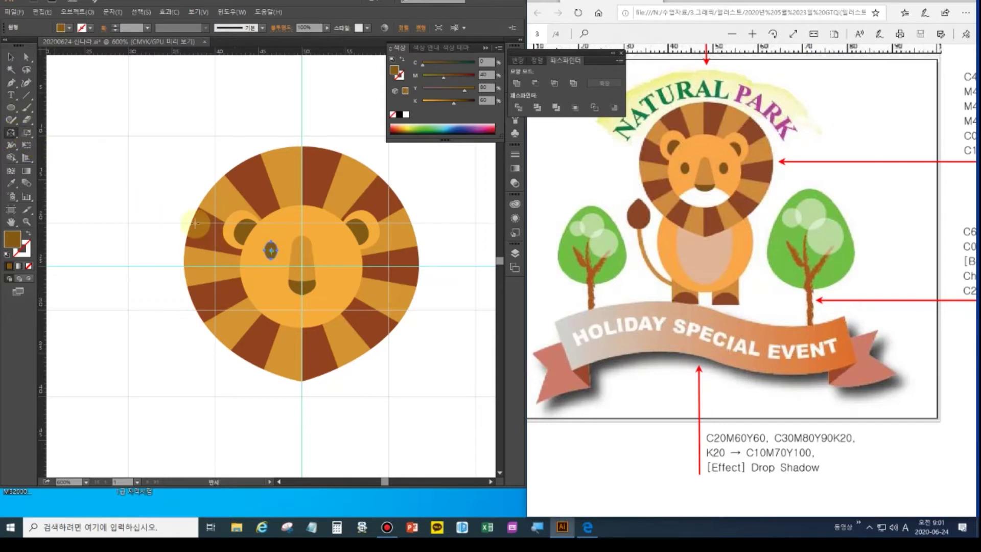
{"action": "left_click", "coordinate": [302, 252], "text": "alt"}
{"action": "left_click", "coordinate": [441, 217]}
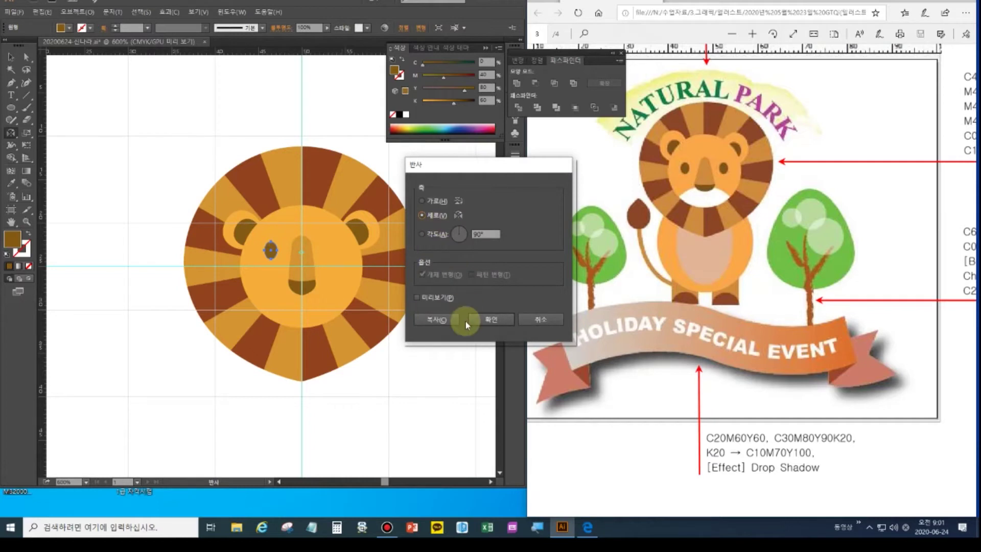
{"action": "left_click", "coordinate": [447, 319]}
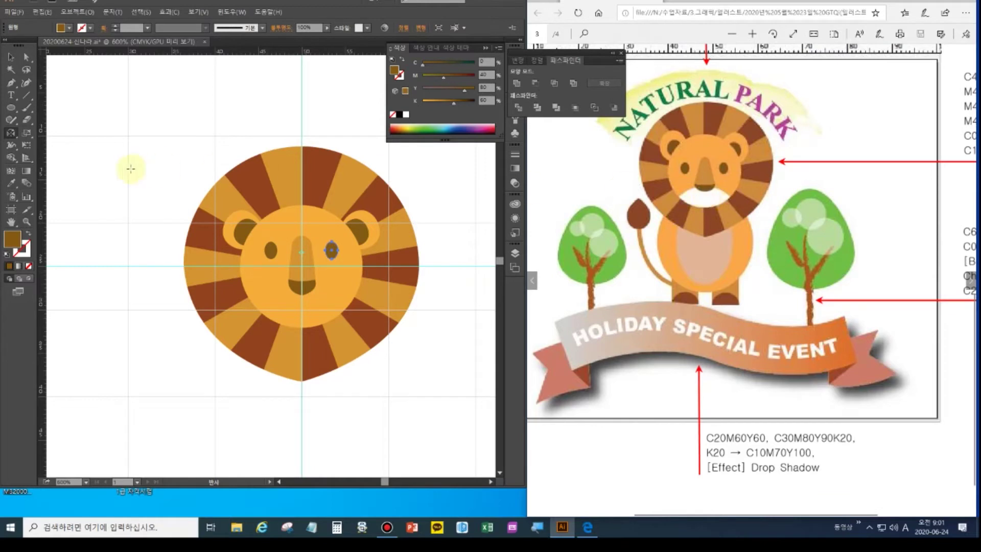
{"action": "left_click", "coordinate": [101, 233]}
Draw a closed lens-shaped mouth about 10 mm wide under the nose using the Pen tool with the default white fill and black stroke.
{"action": "left_click", "coordinate": [11, 82]}
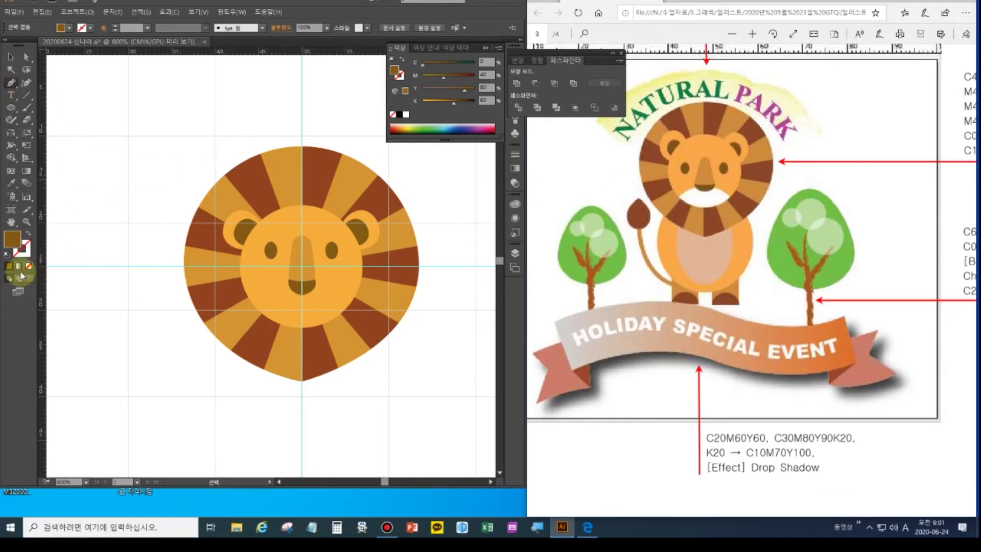
{"action": "left_click", "coordinate": [8, 254]}
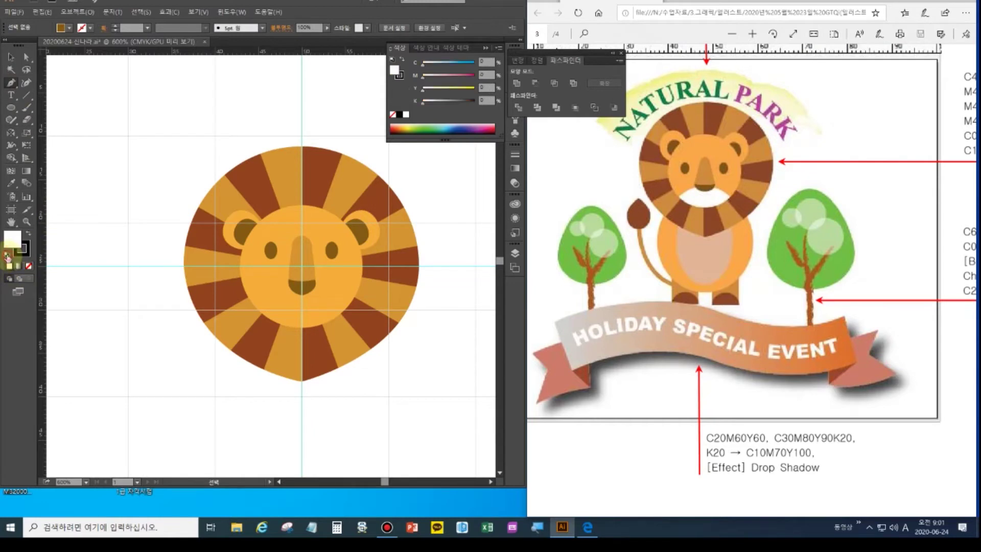
{"action": "left_click", "coordinate": [256, 309]}
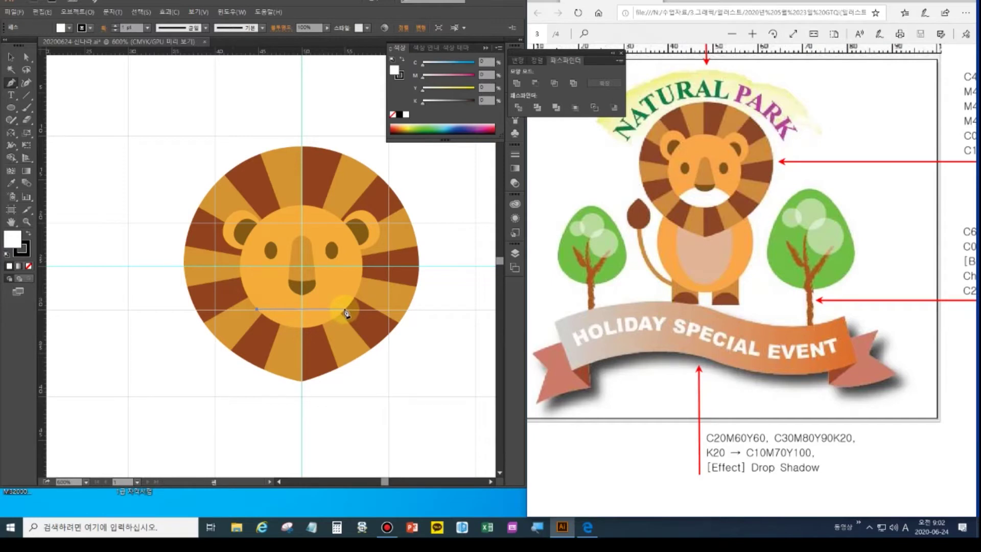
{"action": "left_click_drag", "start_coordinate": [345, 310], "coordinate": [394, 356]}
{"action": "left_click_drag", "start_coordinate": [394, 356], "coordinate": [394, 356]}
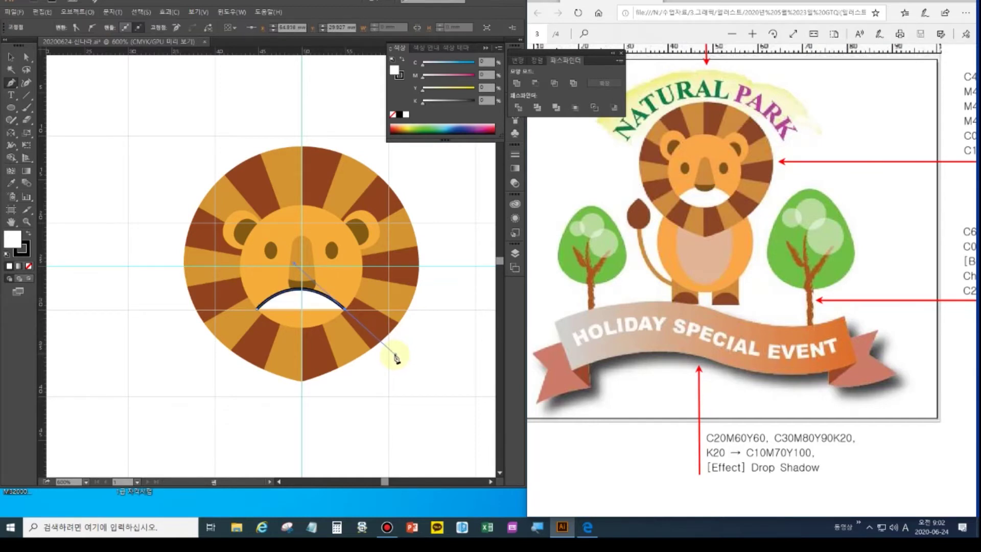
{"action": "left_click", "coordinate": [346, 314]}
{"action": "left_click_drag", "start_coordinate": [302, 328], "coordinate": [279, 332]}
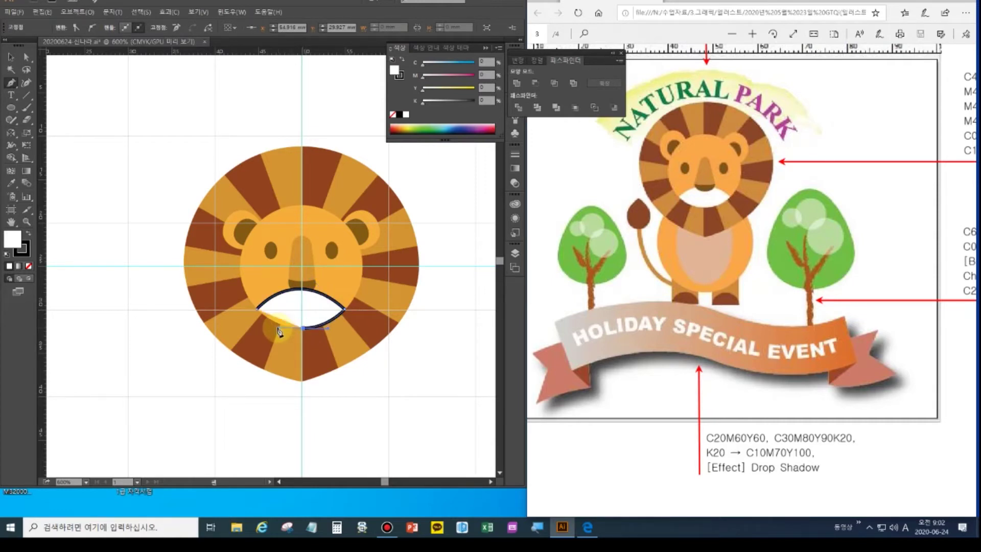
{"action": "left_click", "coordinate": [257, 311]}
Remove the stroke from the white mouth shape and deselect it.
{"action": "left_click", "coordinate": [5, 255]}
{"action": "left_click", "coordinate": [22, 249]}
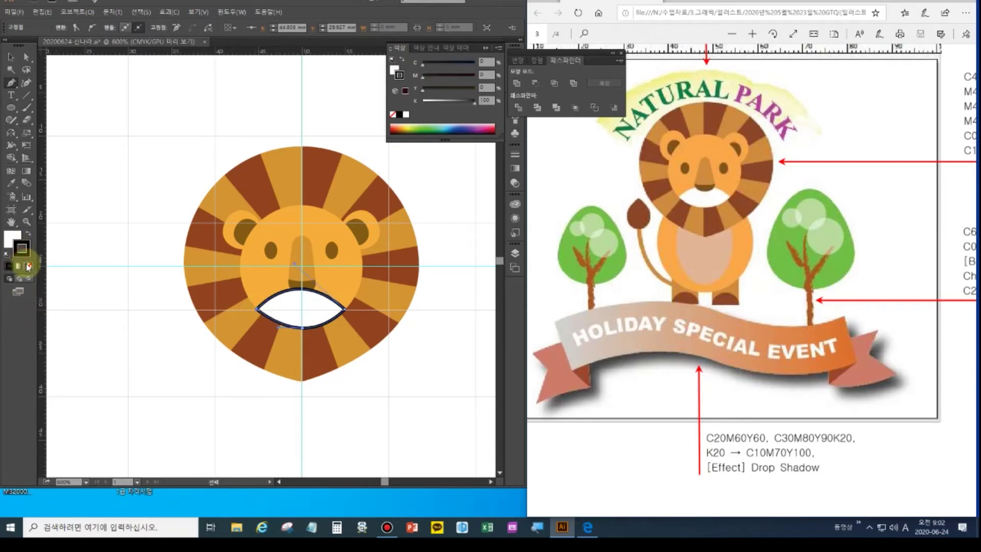
{"action": "left_click", "coordinate": [29, 266]}
{"action": "left_click", "coordinate": [142, 392], "text": "ctrl"}
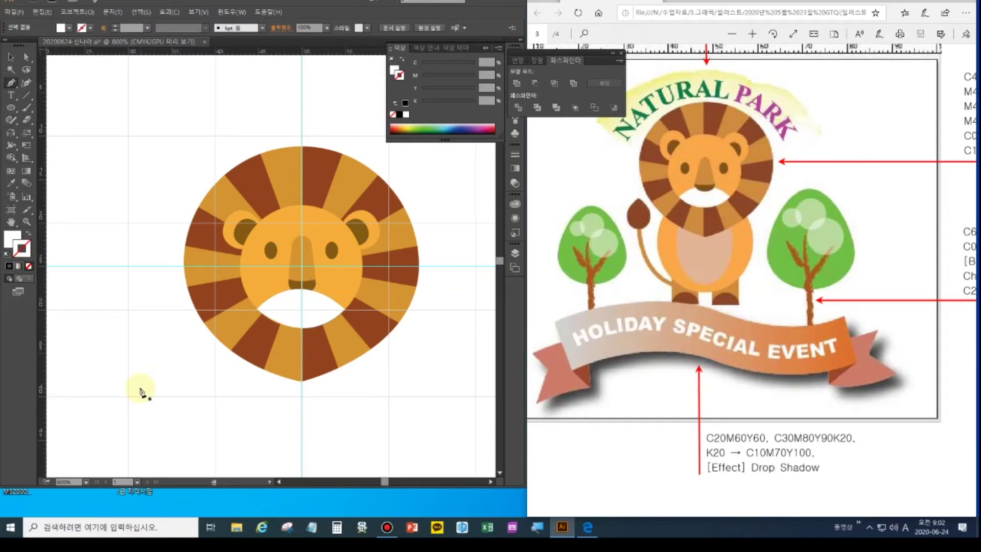
Bring the nose bridge and nose tip together in front of the white mouth, and deselect them.
{"action": "left_click", "coordinate": [10, 57]}
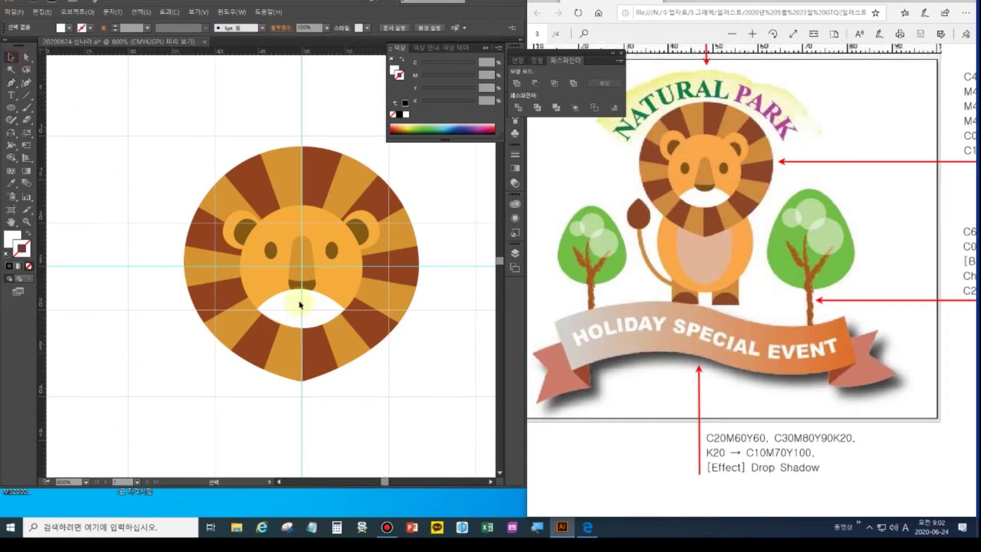
{"action": "left_click", "coordinate": [327, 309]}
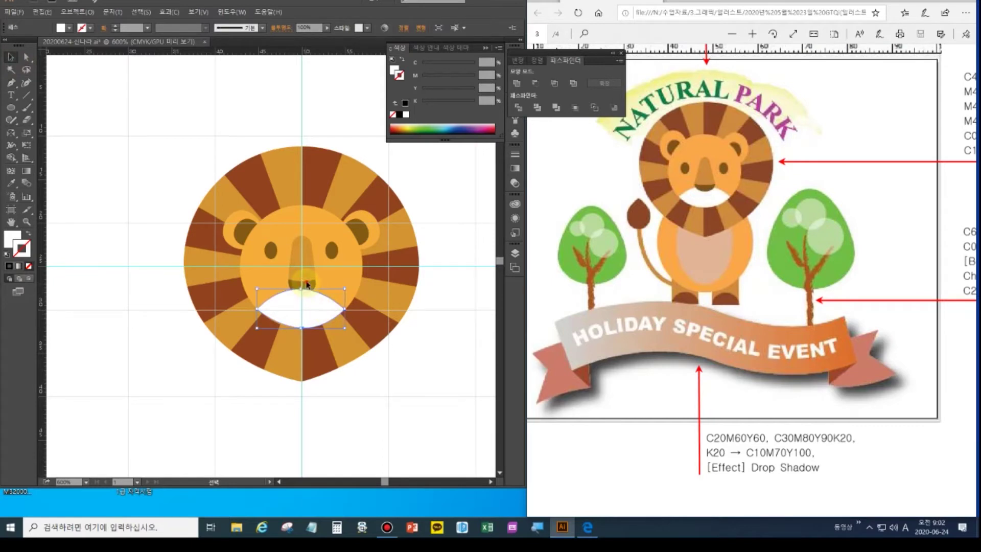
{"action": "left_click", "coordinate": [306, 282]}
{"action": "left_click", "coordinate": [305, 262], "text": "shift"}
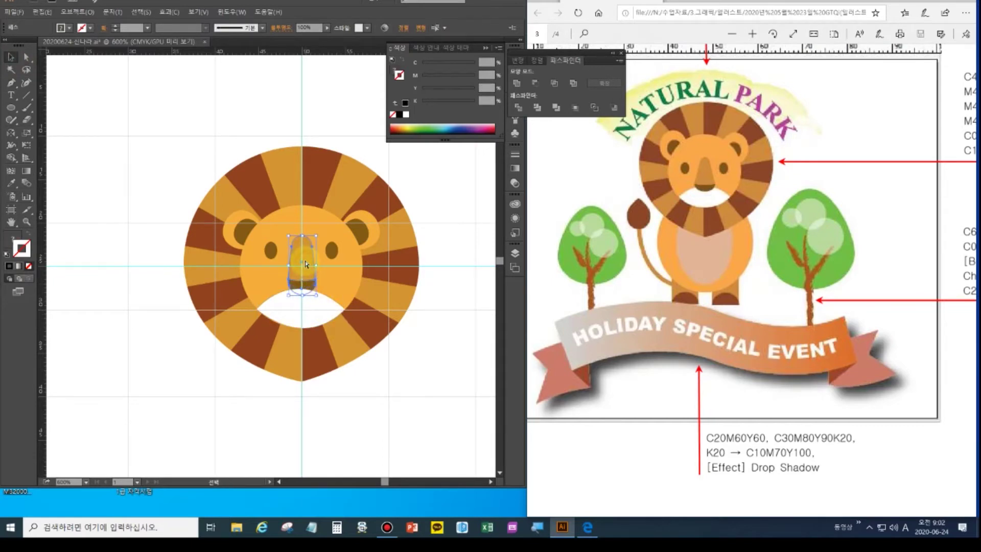
{"action": "key", "text": "ctrl+g"}
{"action": "key", "text": "a"}
{"action": "left_click", "coordinate": [257, 433]}
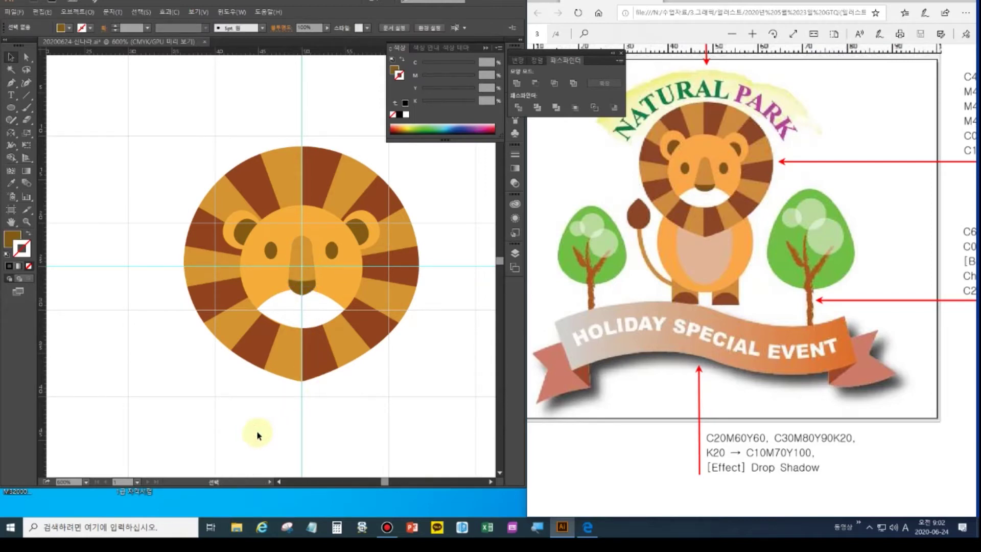
Draw a body ellipse about 22 x 27 mm overlapping the lower mane, centred on the vertical guide, and compare it with the exam reference.
{"action": "left_click", "coordinate": [11, 222]}
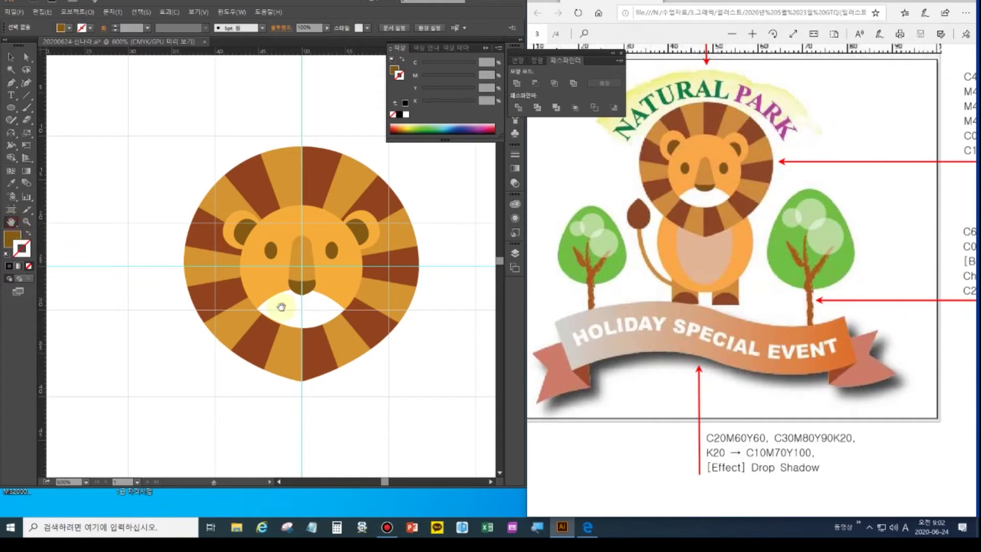
{"action": "double_click", "coordinate": [11, 222]}
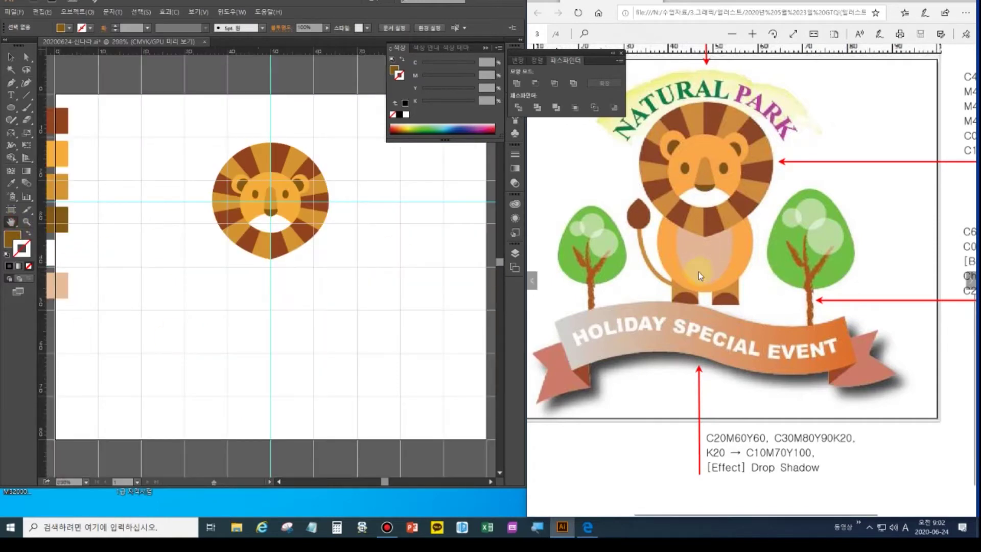
{"action": "left_click", "coordinate": [11, 107]}
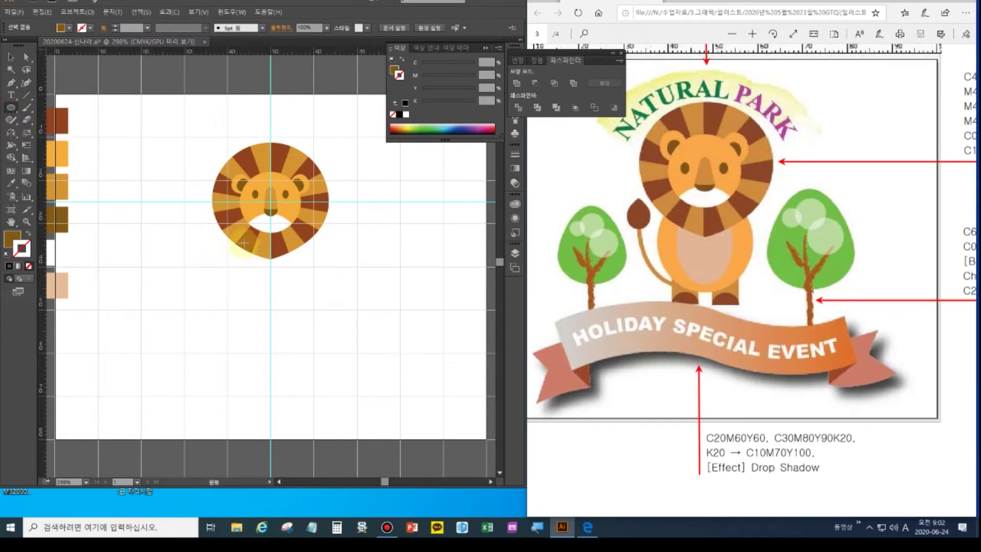
{"action": "left_click_drag", "start_coordinate": [236, 237], "coordinate": [317, 344]}
{"action": "left_click", "coordinate": [563, 306]}
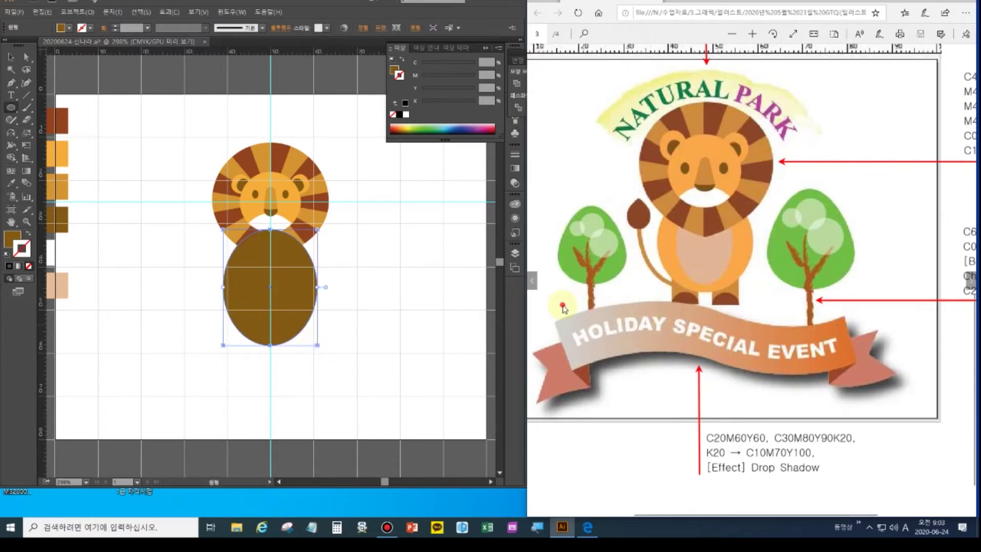
{"action": "scroll", "coordinate": [562, 308], "scroll_direction": "down", "scroll_amount": 4}
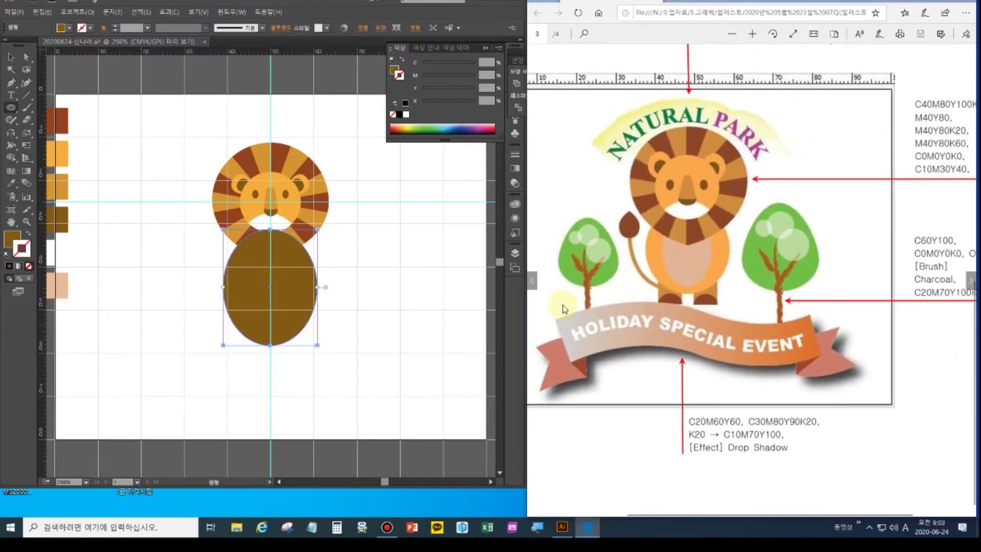
{"action": "scroll", "coordinate": [565, 316], "scroll_direction": "up", "scroll_amount": 3}
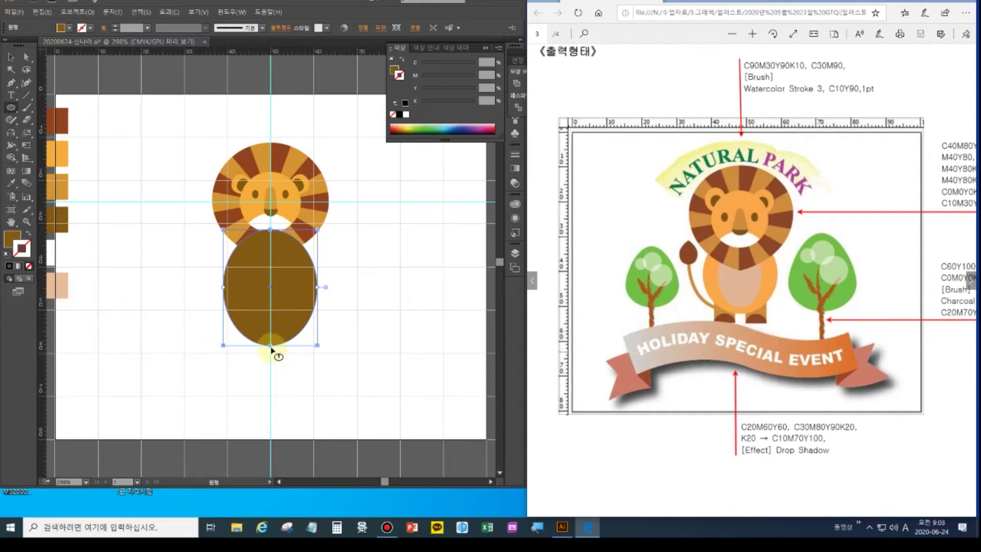
Shorten the body ellipse from its lower edge to about 23 mm tall and fill it with the face's M40Y80 orange using the Eyedropper.
{"action": "left_click", "coordinate": [20, 61]}
{"action": "key", "text": "ctrl+shift+F9"}
{"action": "left_click", "coordinate": [270, 343]}
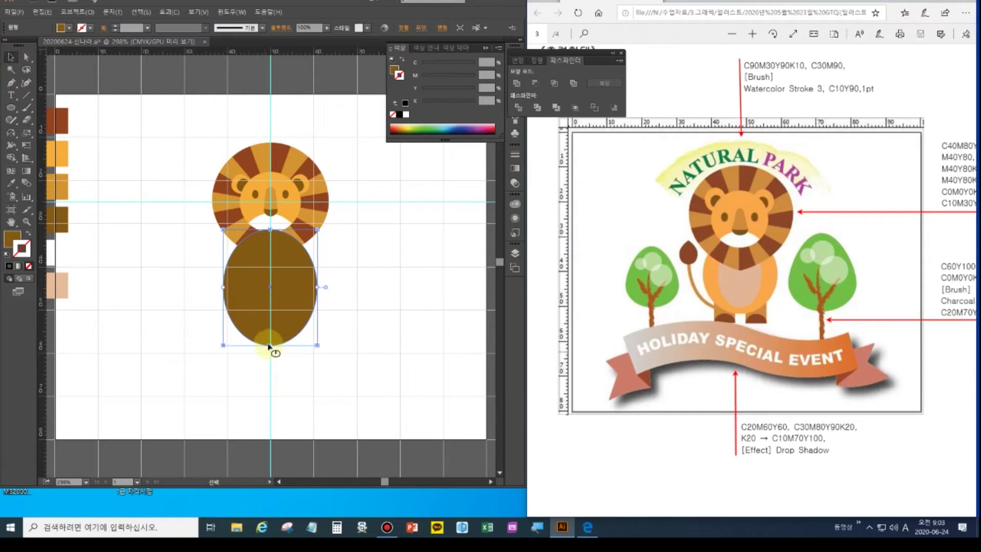
{"action": "left_click_drag", "start_coordinate": [270, 348], "coordinate": [270, 327]}
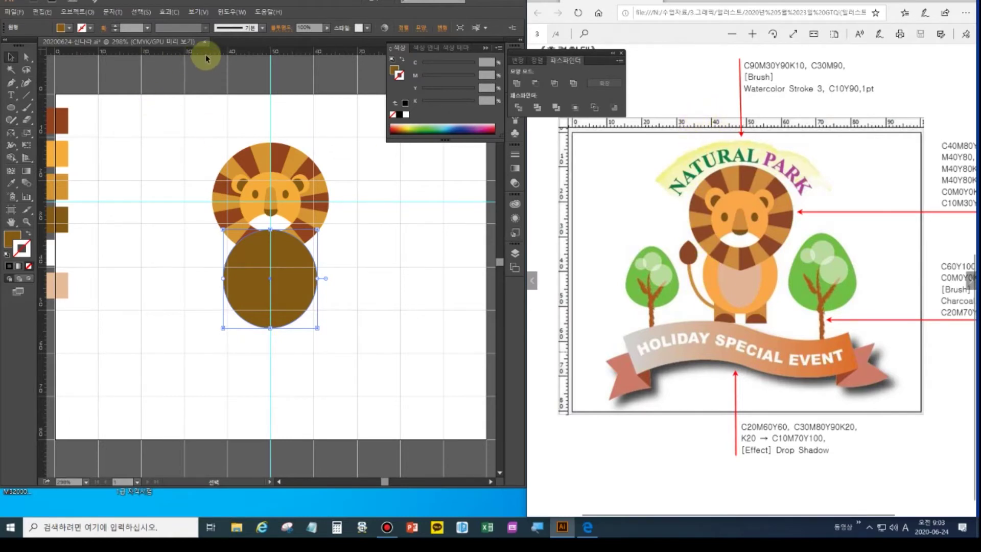
{"action": "left_click", "coordinate": [11, 183]}
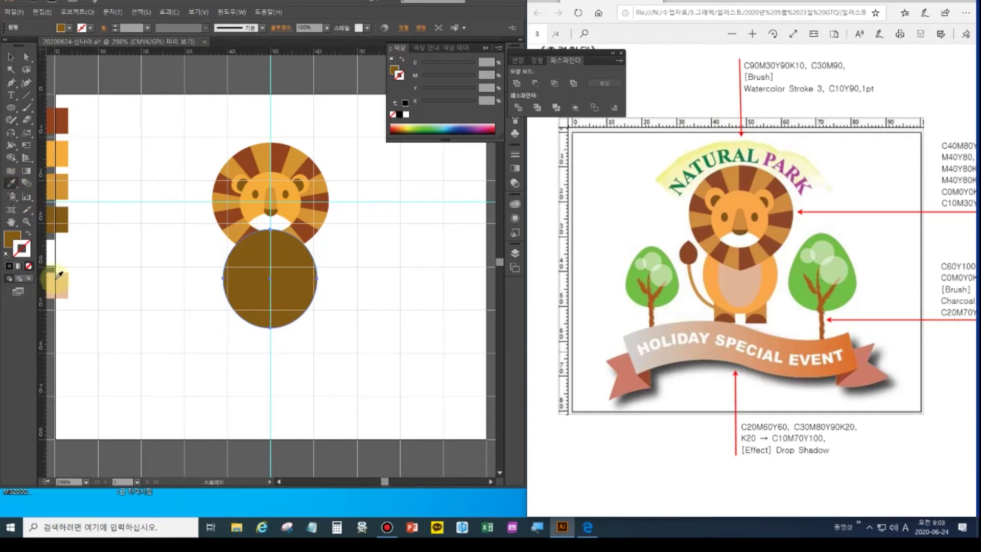
{"action": "left_click", "coordinate": [261, 198]}
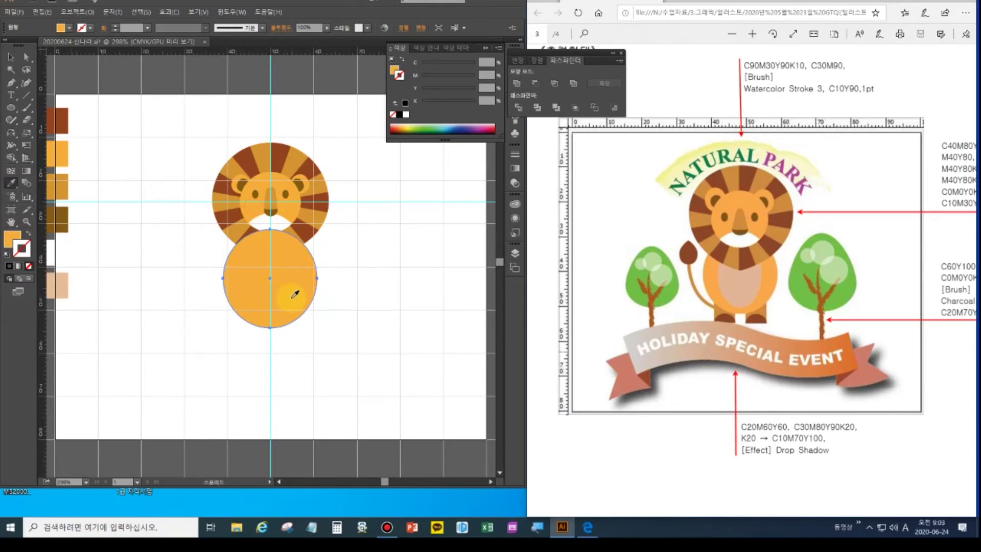
Send the orange body ellipse to the back, behind the mane.
{"action": "left_click", "coordinate": [11, 57]}
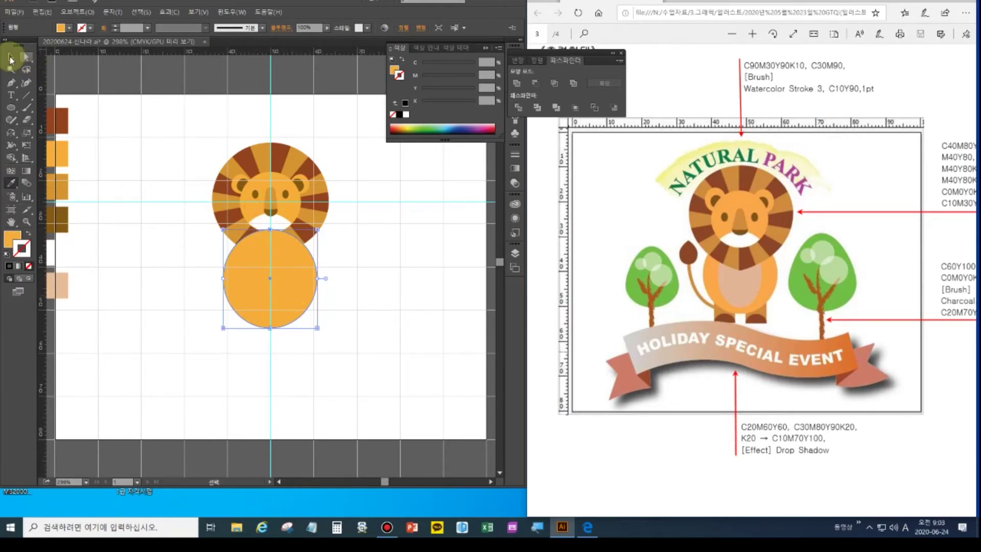
{"action": "key", "text": "a"}
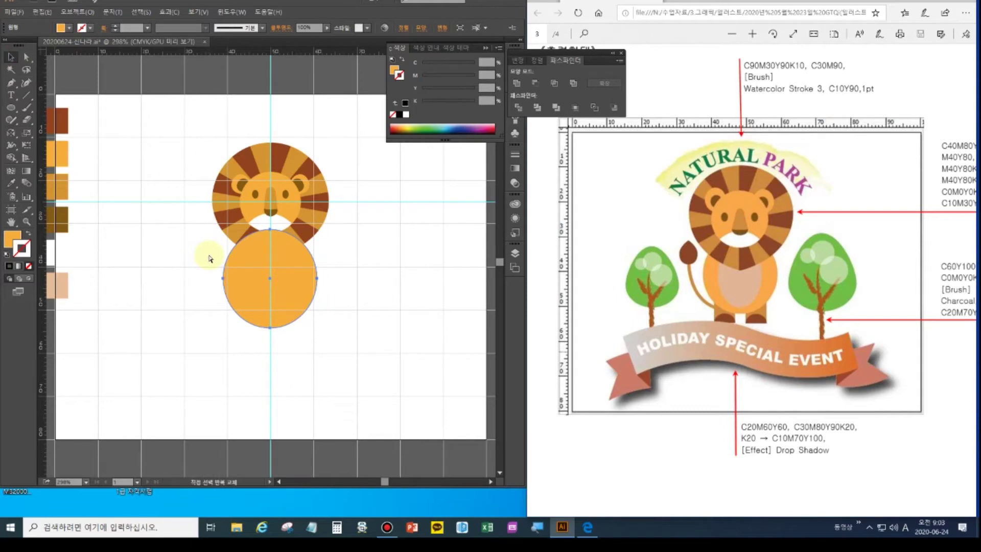
{"action": "key", "text": "ctrl+shift+["}
{"action": "key", "text": "v"}
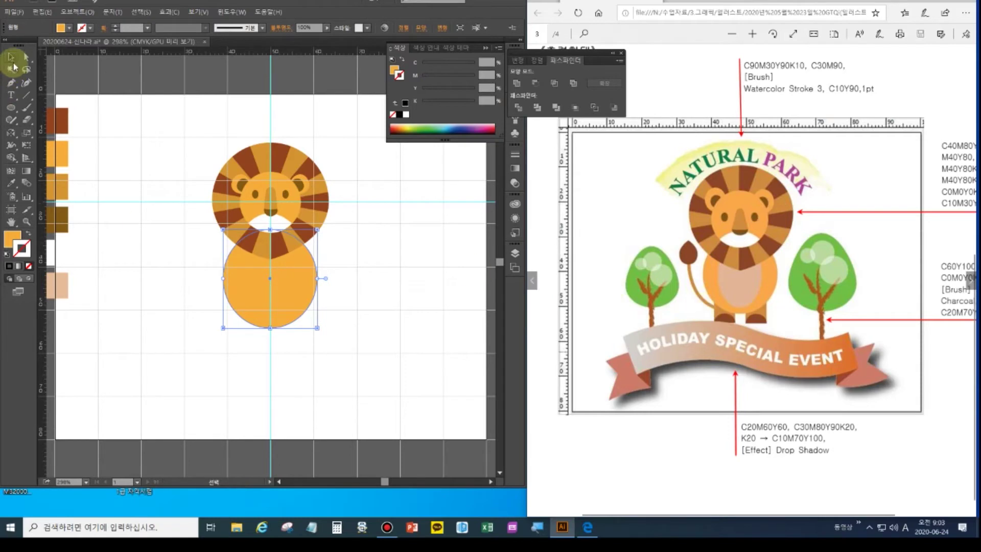
Draw a belly ellipse about 13 x 20 mm inside the body, centred on the vertical guide, and fill it from the light pink swatch.
{"action": "left_click", "coordinate": [11, 107]}
{"action": "left_click_drag", "start_coordinate": [280, 274], "coordinate": [299, 316]}
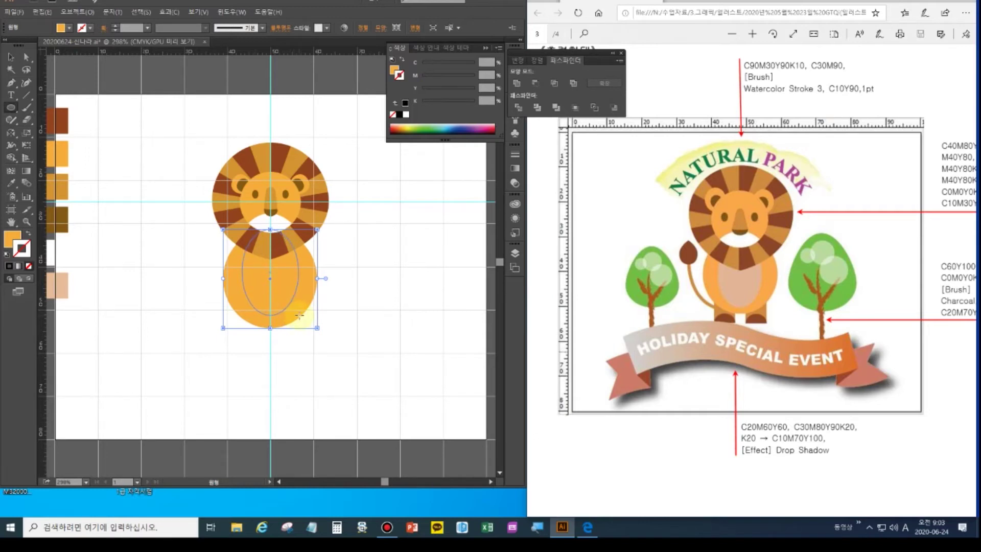
{"action": "left_click_drag", "start_coordinate": [299, 316], "coordinate": [299, 315]}
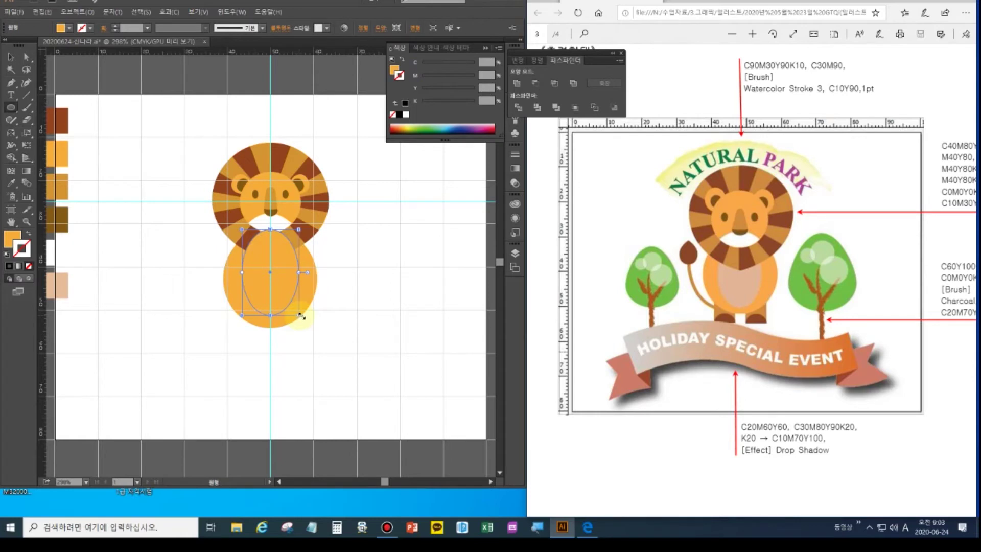
{"action": "left_click", "coordinate": [11, 184]}
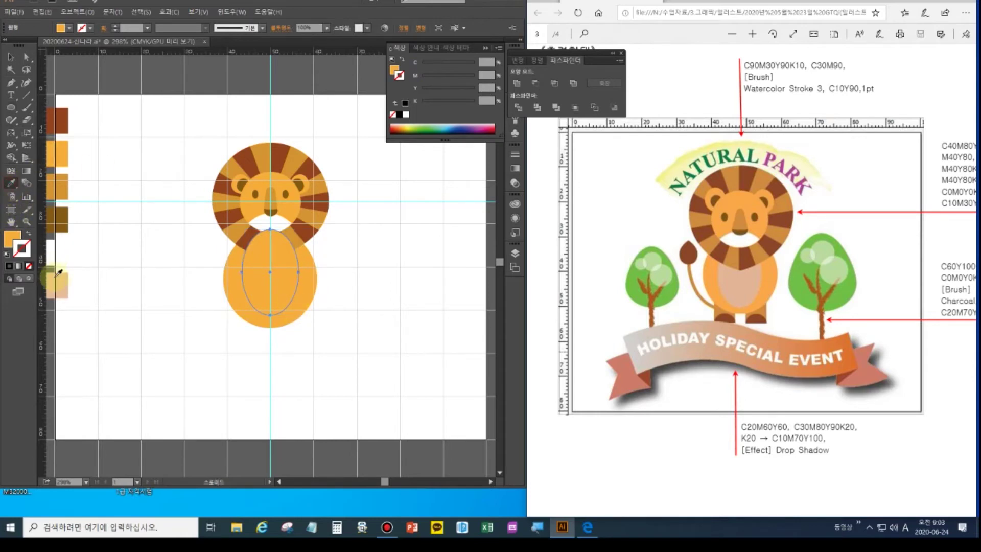
{"action": "left_click", "coordinate": [57, 278]}
{"action": "left_click", "coordinate": [11, 56]}
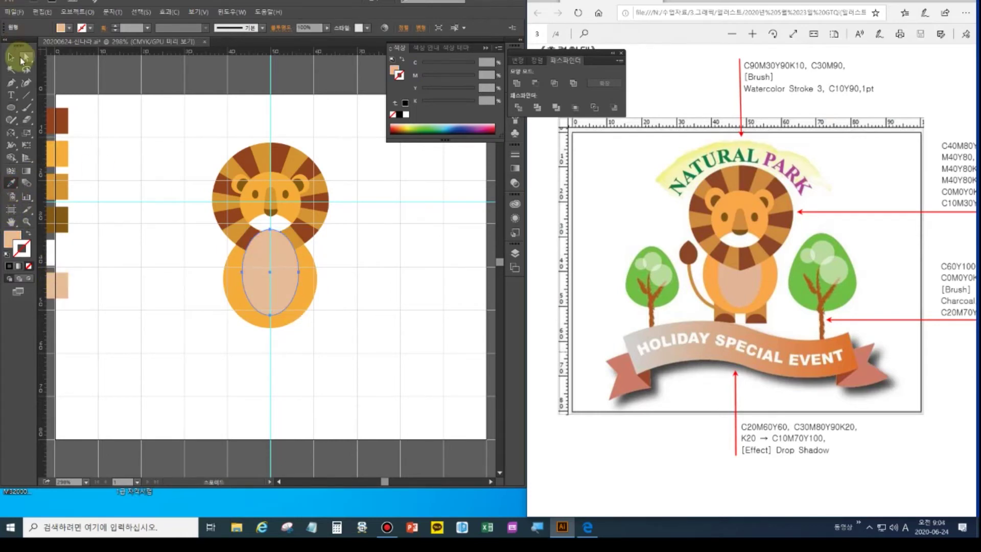
{"action": "left_click", "coordinate": [192, 295]}
Try to send the pink belly ellipse one level backward in the stacking order.
{"action": "left_click", "coordinate": [263, 269]}
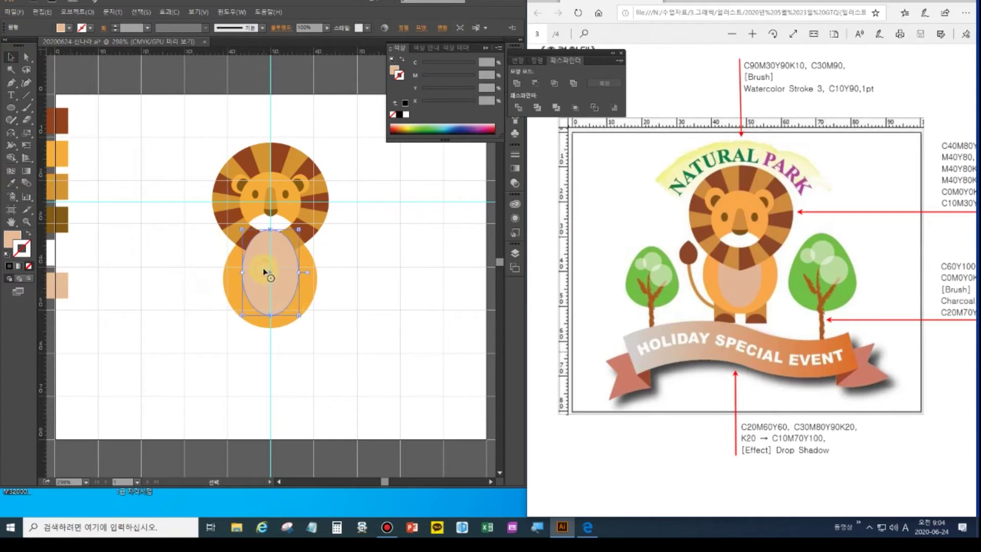
{"action": "key", "text": "a"}
{"action": "key", "text": "v"}
{"action": "right_click", "coordinate": [263, 266]}
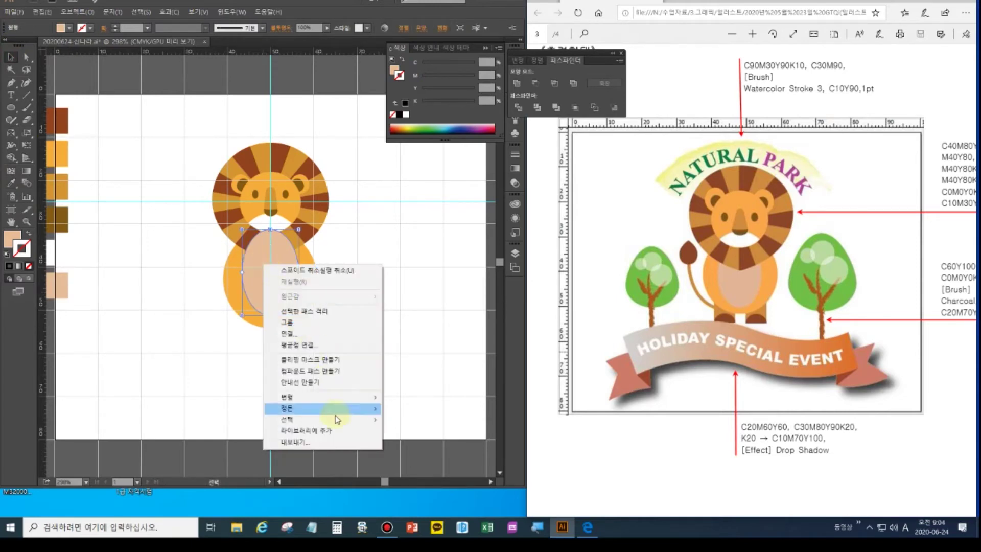
{"action": "mouse_move", "coordinate": [339, 408]}
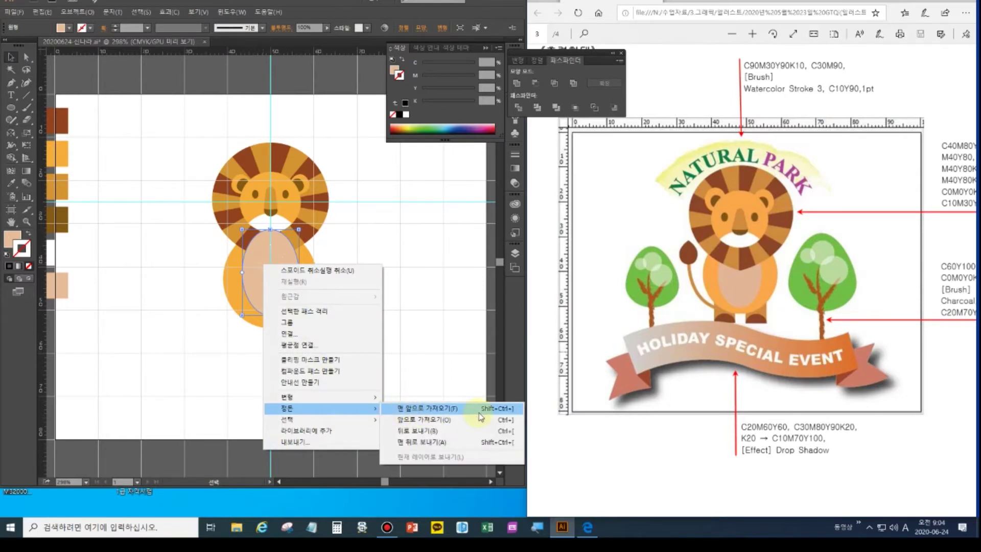
{"action": "left_click", "coordinate": [509, 432]}
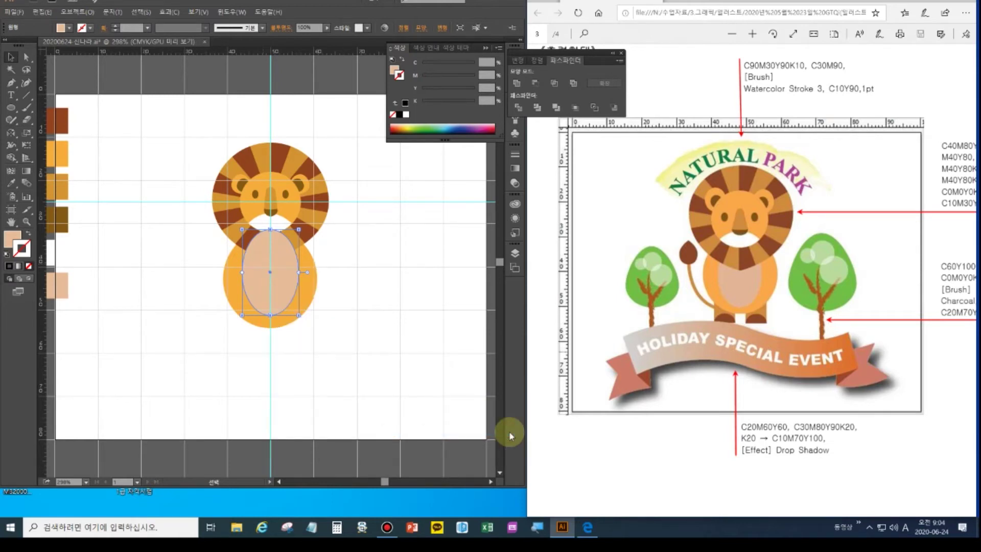
{"action": "key", "text": "a"}
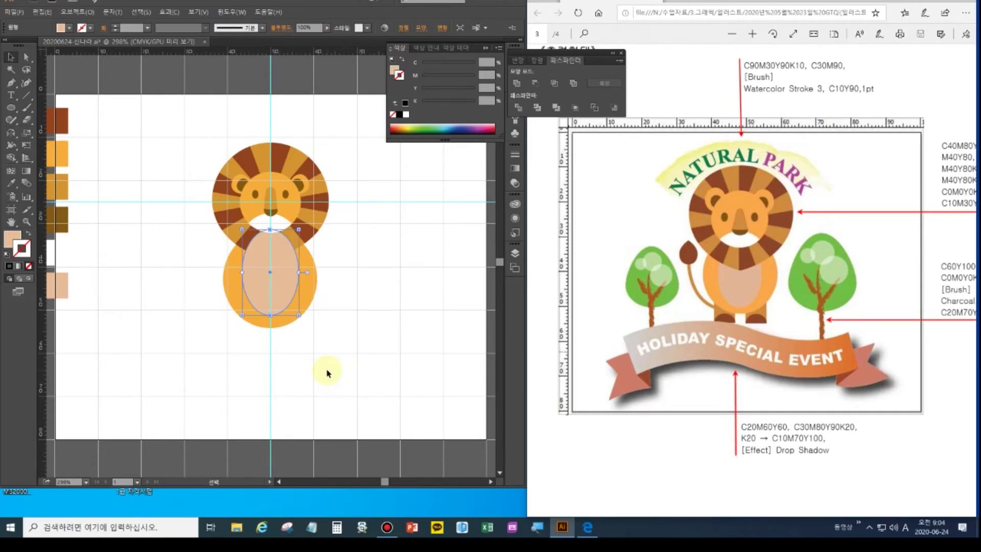
Send the body and belly ellipses together to the back, behind the mane, and deselect them.
{"action": "key", "text": "v"}
{"action": "left_click", "coordinate": [297, 240]}
{"action": "key", "text": "a"}
{"action": "left_click", "coordinate": [276, 263], "text": "shift"}
{"action": "key", "text": "v"}
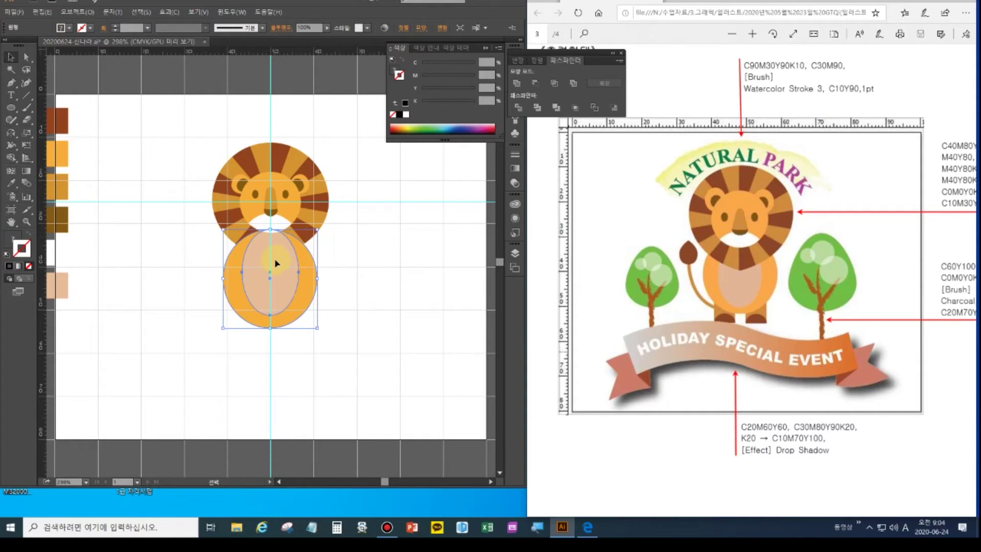
{"action": "key", "text": "ctrl+shift+bracketleft"}
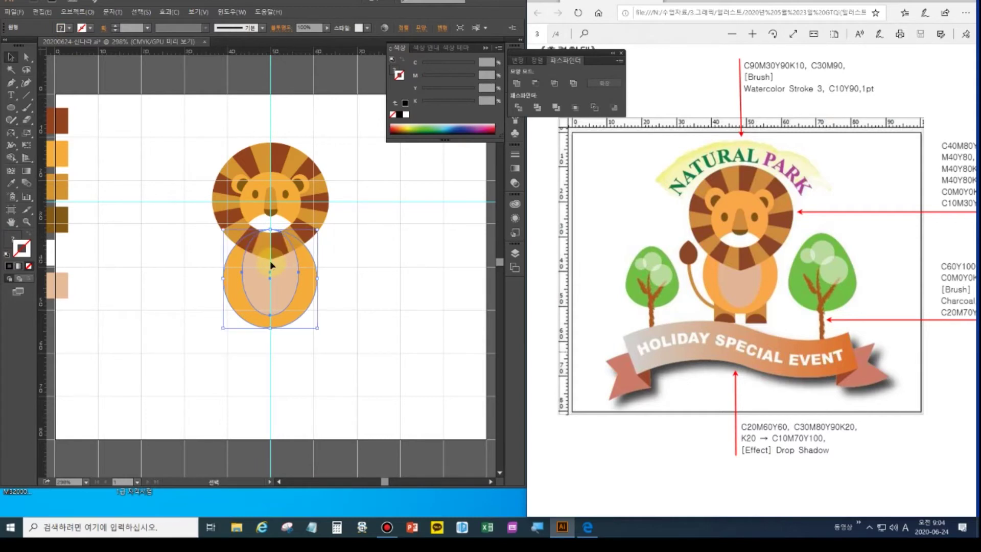
{"action": "left_click", "coordinate": [295, 391]}
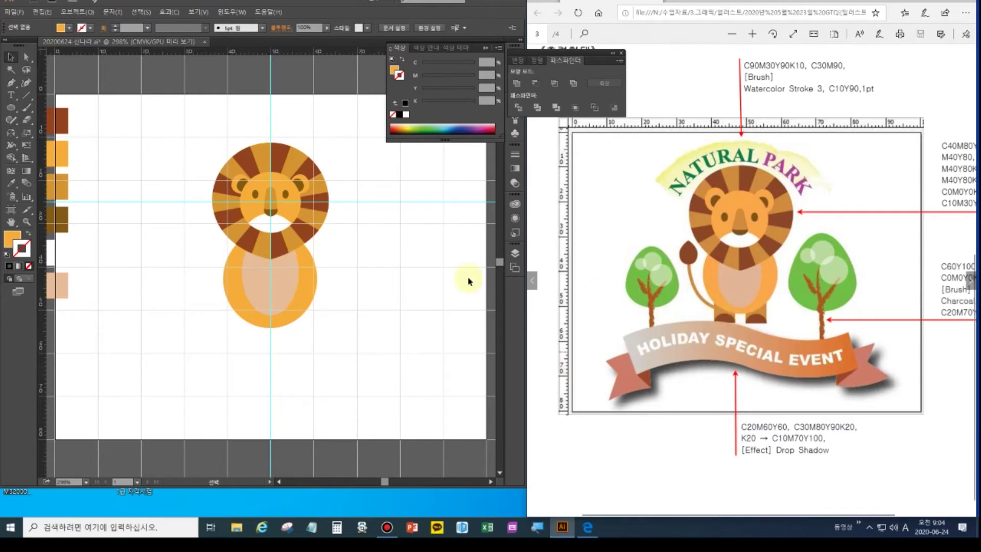
Draw a leg rectangle about 4 x 6.5 mm at the body's lower left and fill it with the mane's ochre using the Eyedropper.
{"action": "left_click", "coordinate": [11, 107]}
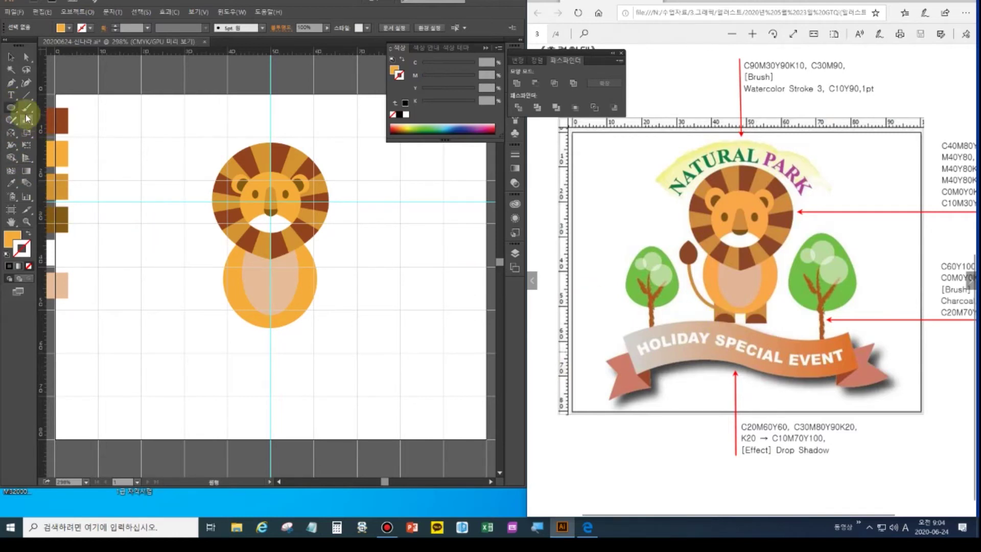
{"action": "left_click", "coordinate": [11, 107]}
{"action": "left_click", "coordinate": [54, 113]}
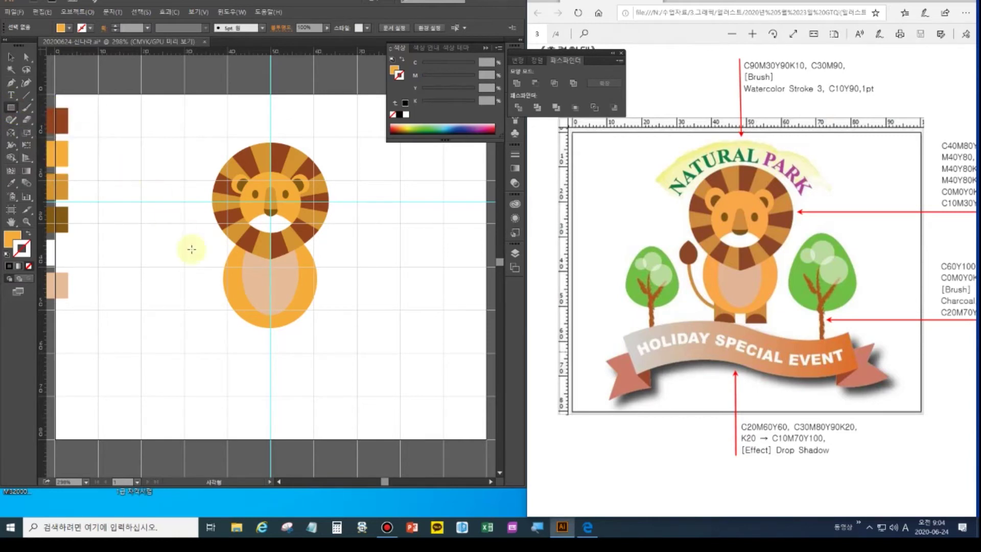
{"action": "left_click_drag", "start_coordinate": [244, 314], "coordinate": [259, 344]}
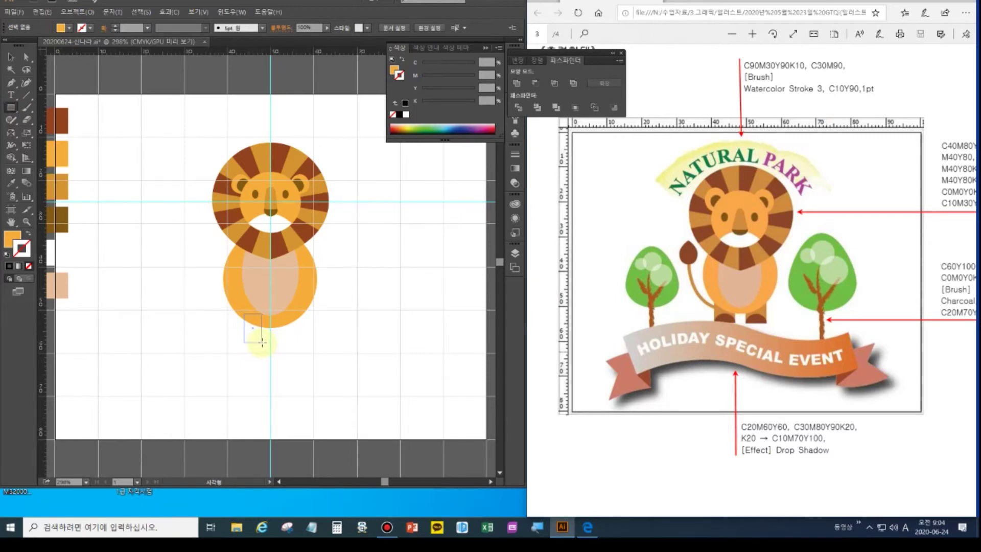
{"action": "left_click_drag", "start_coordinate": [261, 342], "coordinate": [262, 343]}
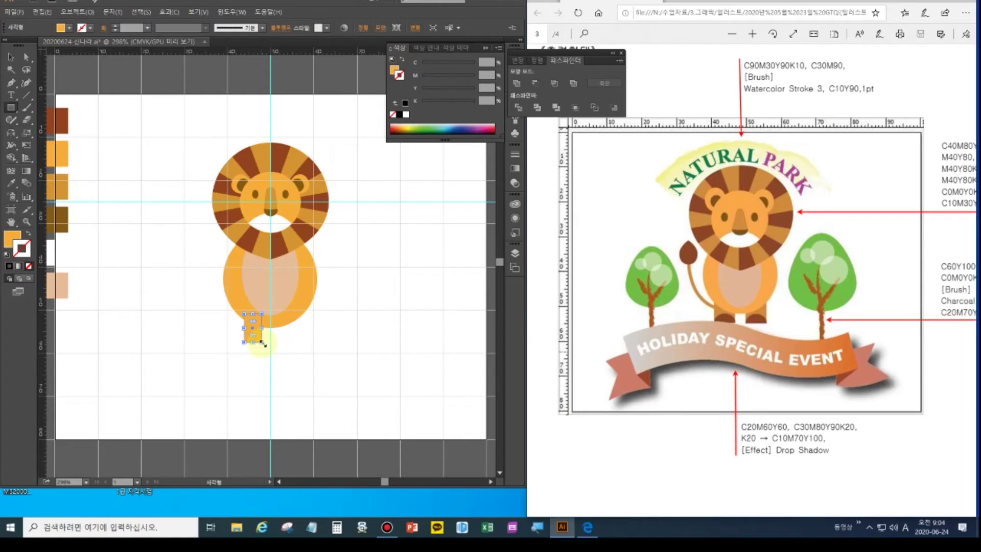
{"action": "left_click", "coordinate": [11, 182]}
{"action": "left_click", "coordinate": [266, 234]}
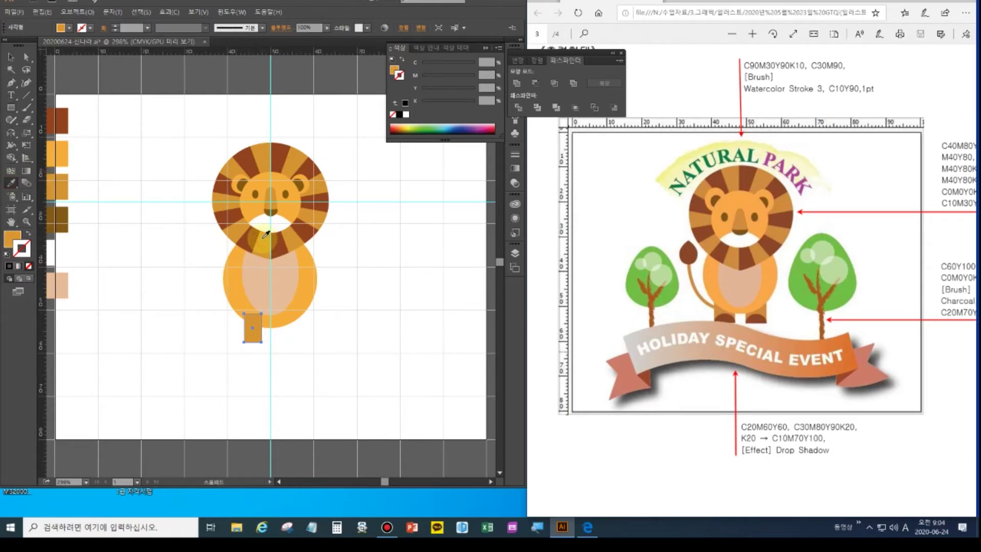
Draw a foot circle about 4 mm in diameter centred on the lower edge of the leg rectangle.
{"action": "left_click", "coordinate": [12, 87]}
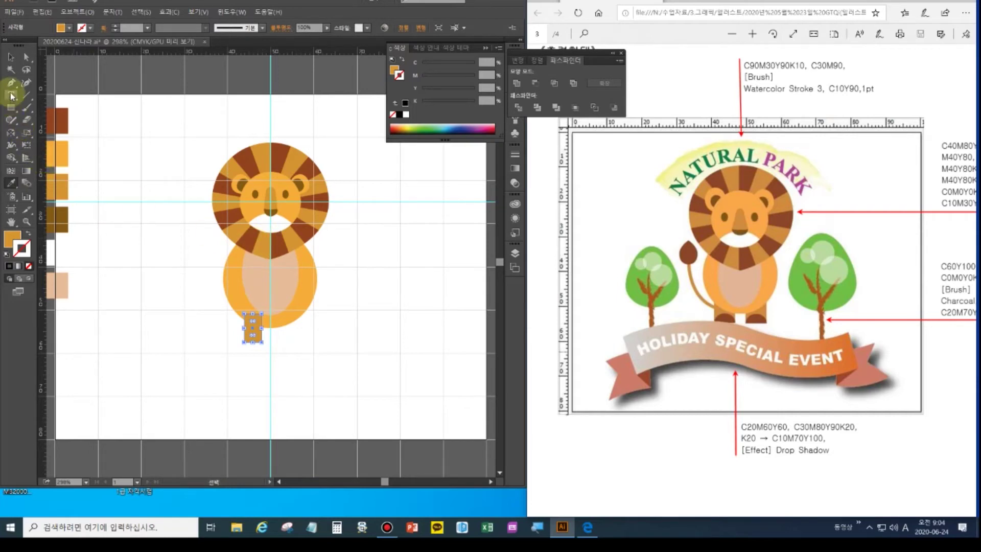
{"action": "key", "text": "ctrl+plus"}
{"action": "key", "text": "ctrl+plus"}
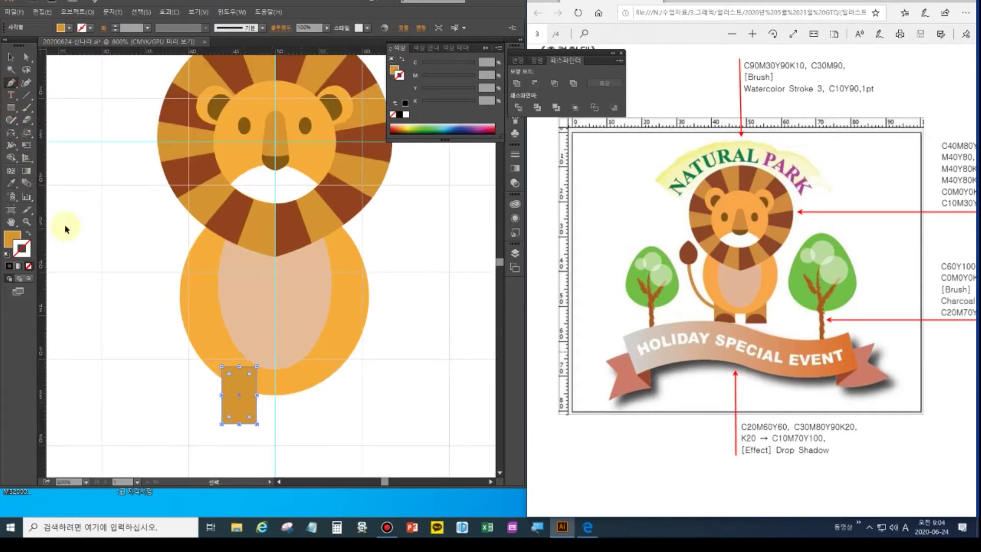
{"action": "left_click_drag", "start_coordinate": [214, 408], "coordinate": [213, 331]}
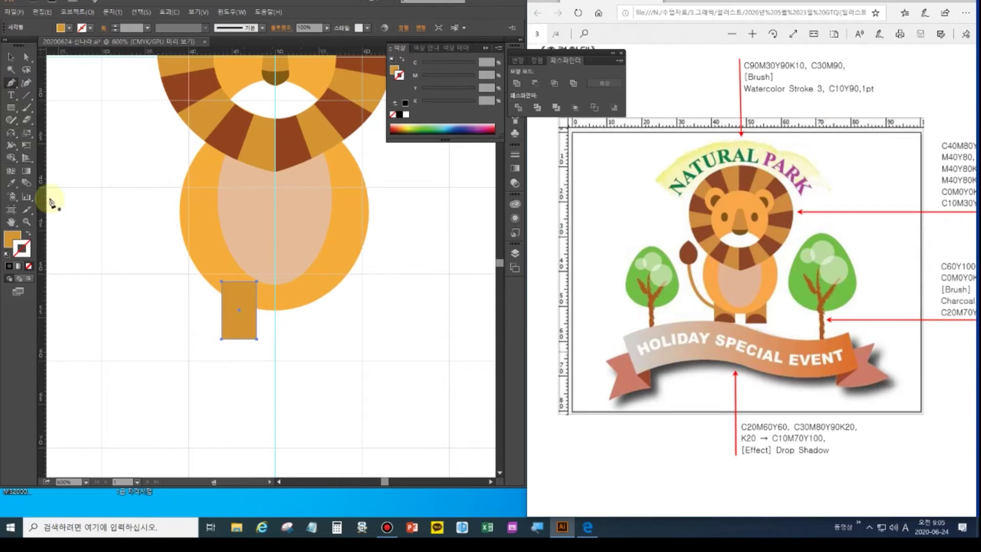
{"action": "left_click", "coordinate": [11, 109]}
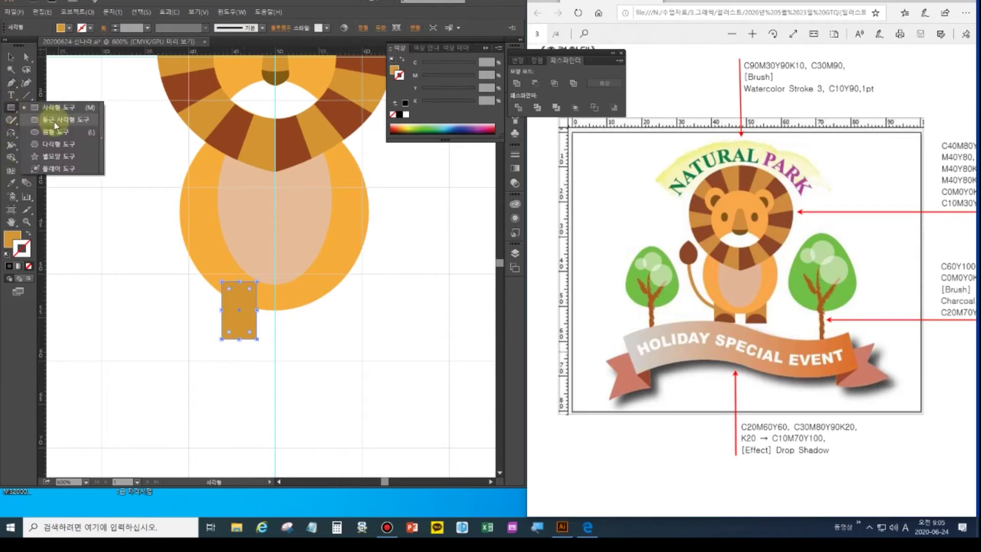
{"action": "left_click", "coordinate": [55, 132]}
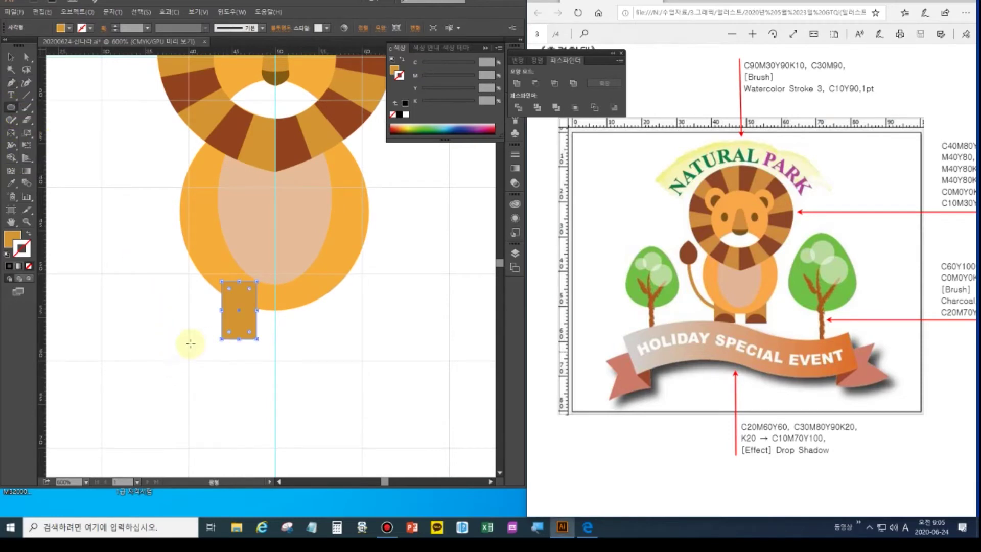
{"action": "left_click_drag", "start_coordinate": [197, 339], "coordinate": [259, 359]}
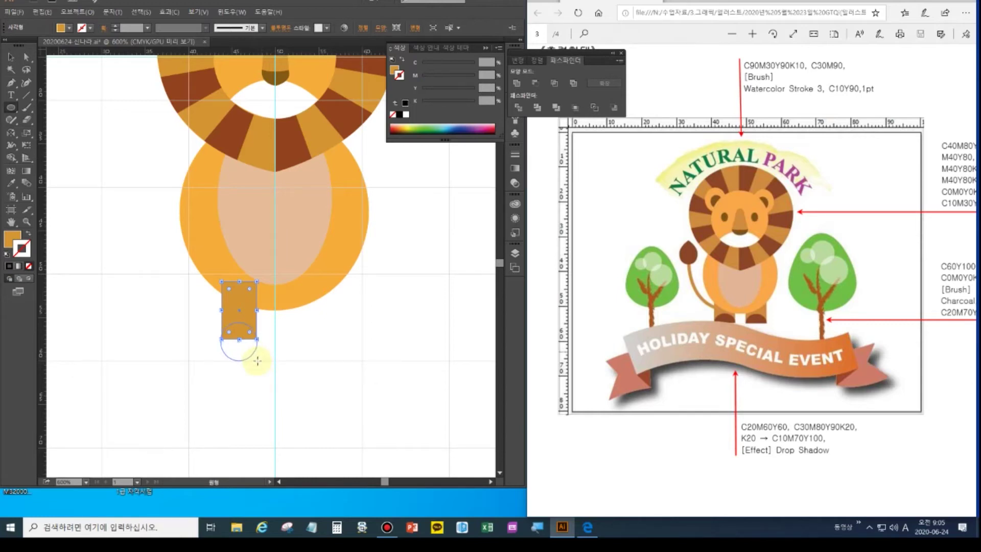
{"action": "left_click_drag", "start_coordinate": [257, 361], "coordinate": [257, 361]}
Delete the lower anchor point of the foot circle, leaving only its upper half.
{"action": "left_click", "coordinate": [26, 57]}
{"action": "left_click_drag", "start_coordinate": [252, 376], "coordinate": [226, 357]}
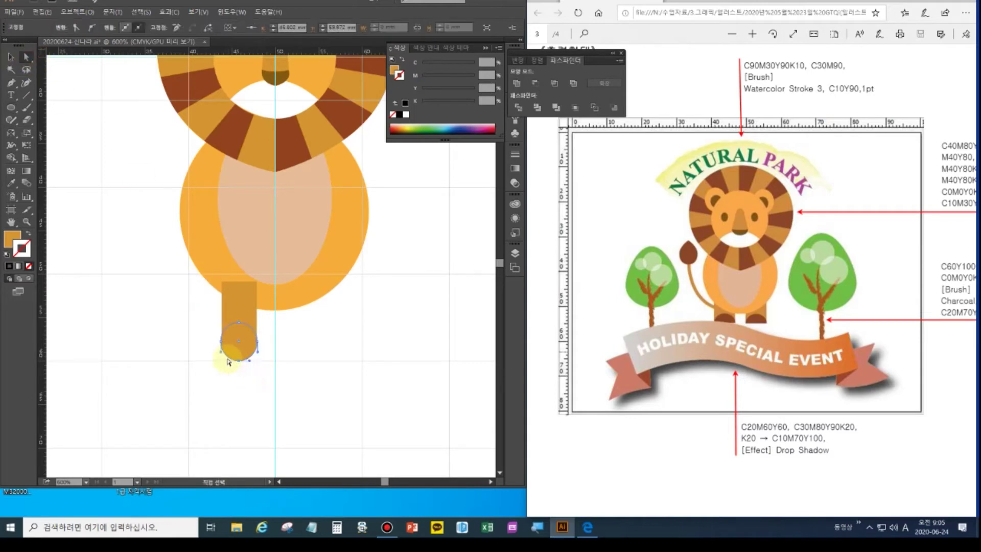
{"action": "key", "text": "Delete"}
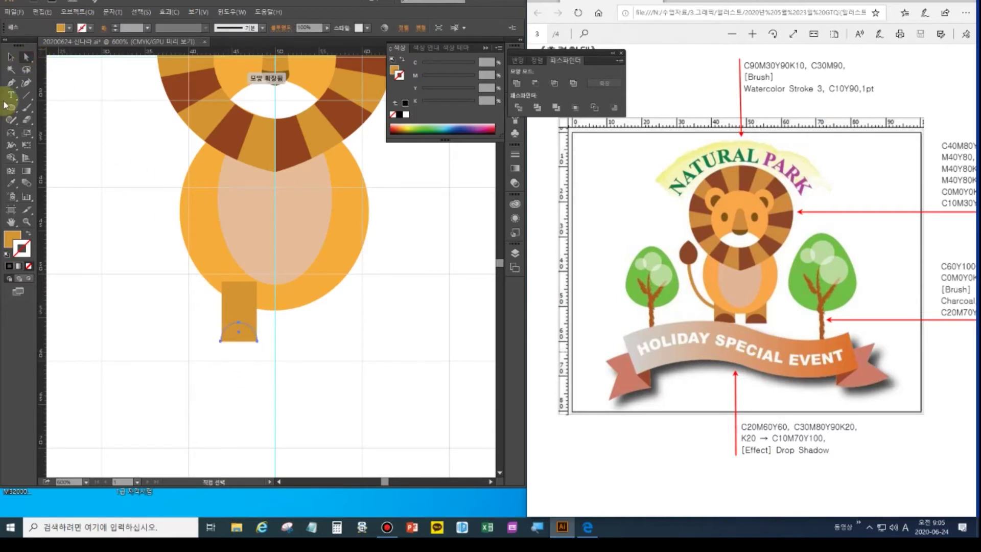
Fill the half-circle foot with the mane's dark brown using the Eyedropper and deselect it.
{"action": "left_click", "coordinate": [11, 57]}
{"action": "left_click", "coordinate": [246, 336]}
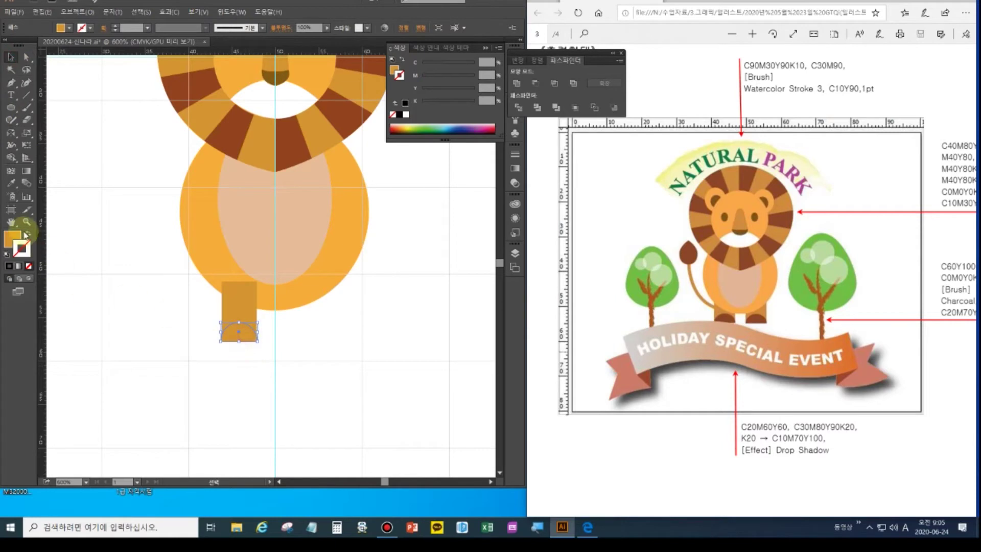
{"action": "double_click", "coordinate": [12, 221]}
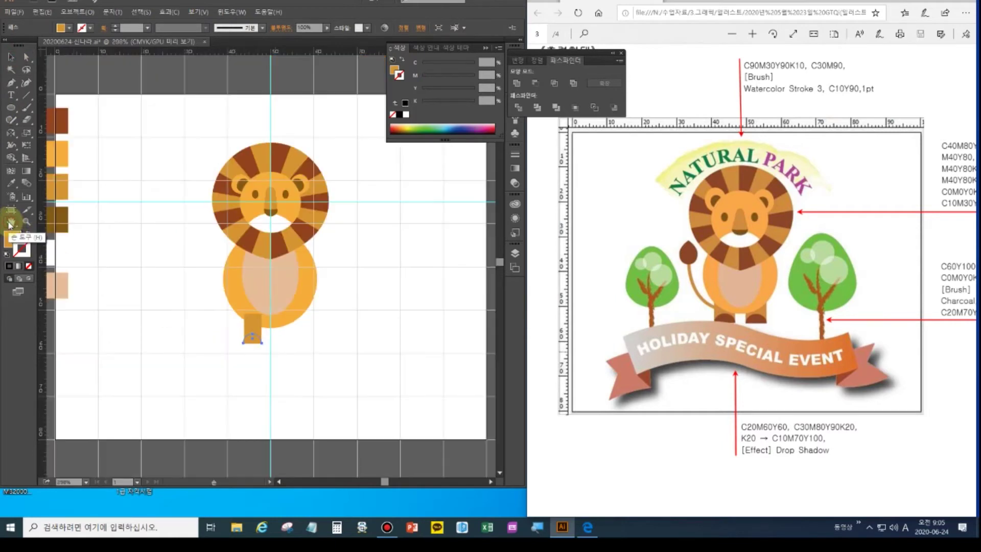
{"action": "left_click", "coordinate": [12, 186]}
{"action": "left_click", "coordinate": [251, 236]}
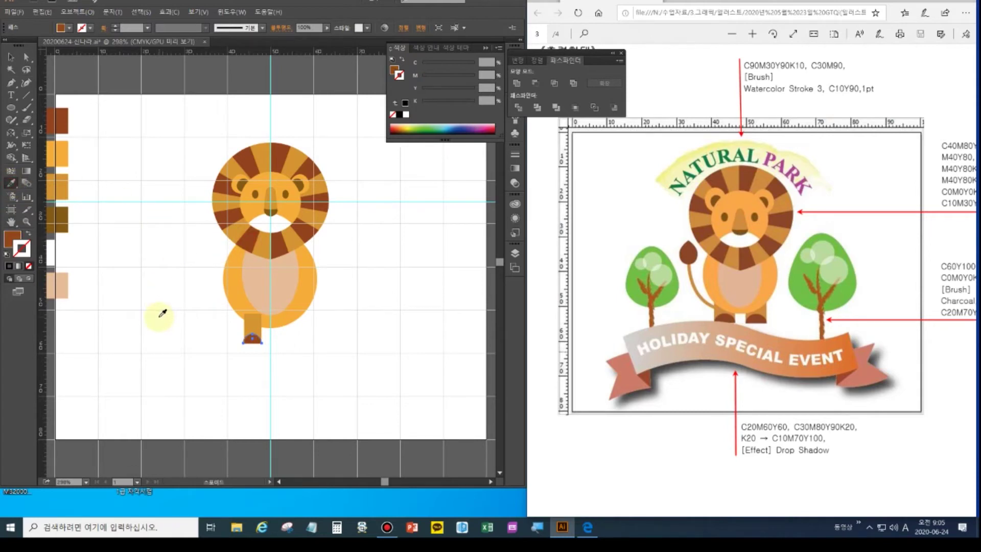
{"action": "left_click", "coordinate": [167, 343], "text": "ctrl"}
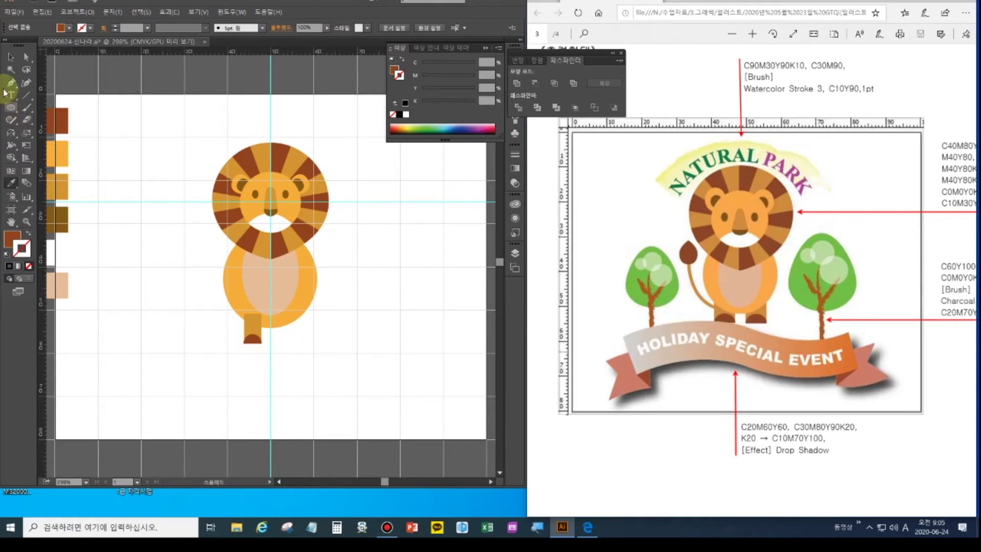
Send the lion's leg and foot together behind the body.
{"action": "left_click", "coordinate": [11, 56]}
{"action": "left_click_drag", "start_coordinate": [285, 371], "coordinate": [238, 336]}
{"action": "key", "text": "ctrl"}
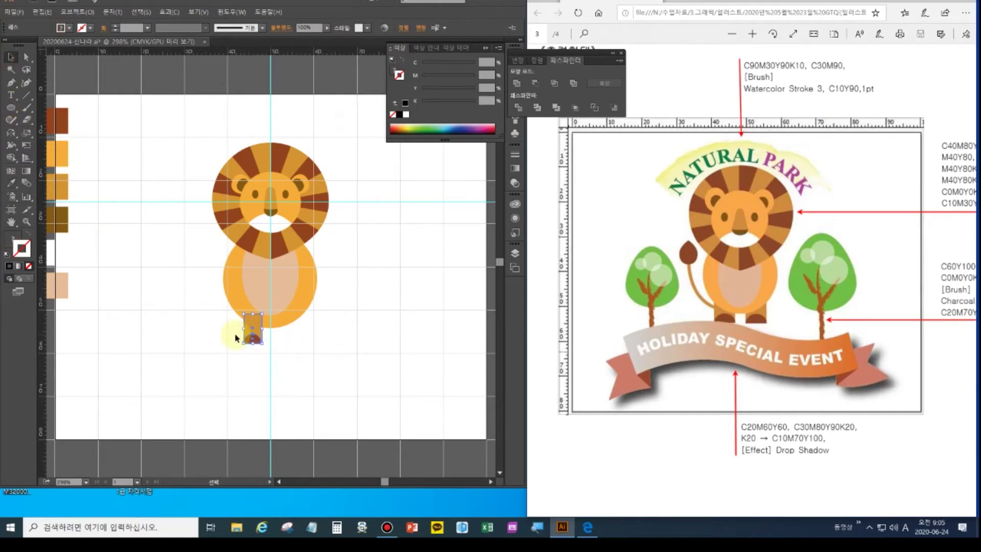
{"action": "key", "text": "ctrl"}
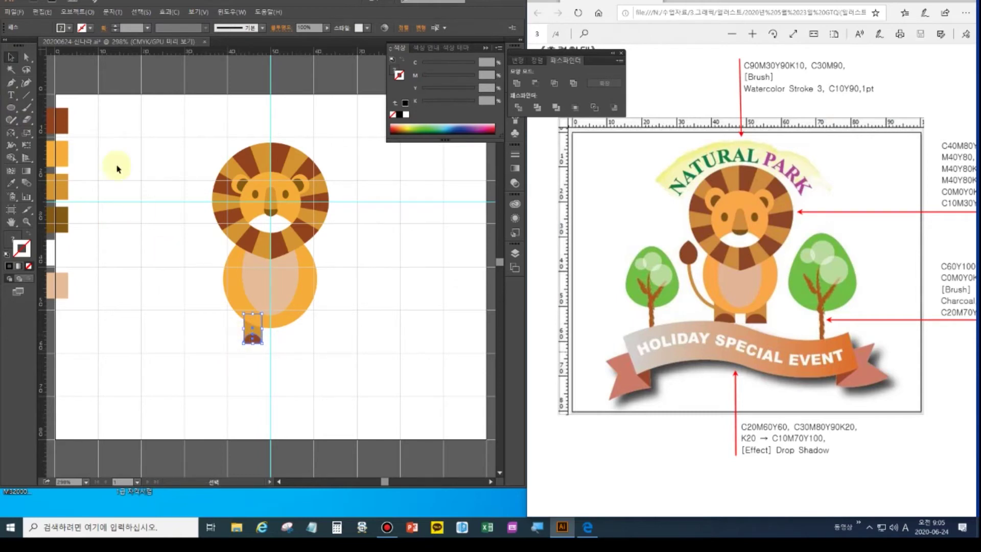
Reflect a copy of the leg and foot across the vertical centre guide to make the second leg, and deselect.
{"action": "left_click", "coordinate": [11, 131]}
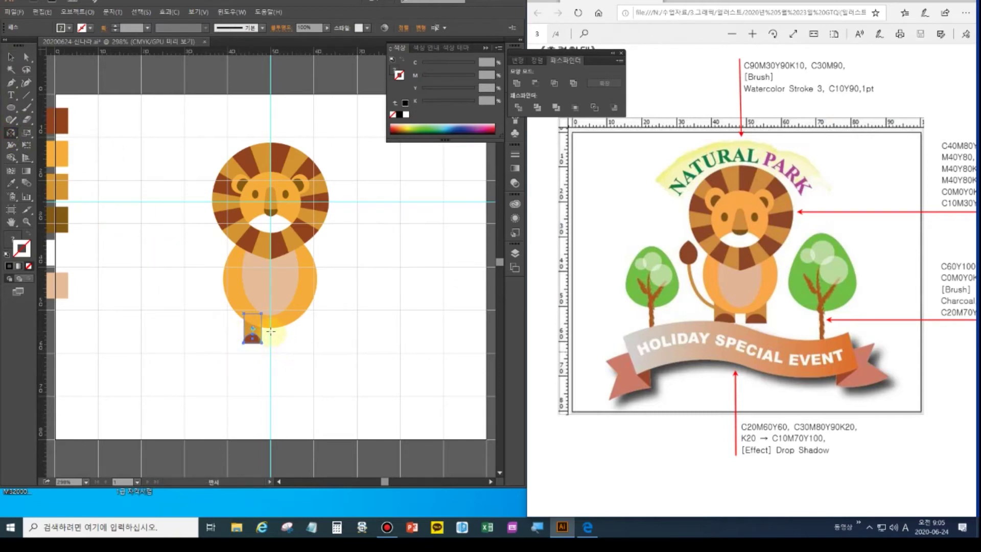
{"action": "left_click", "coordinate": [271, 331], "text": "alt"}
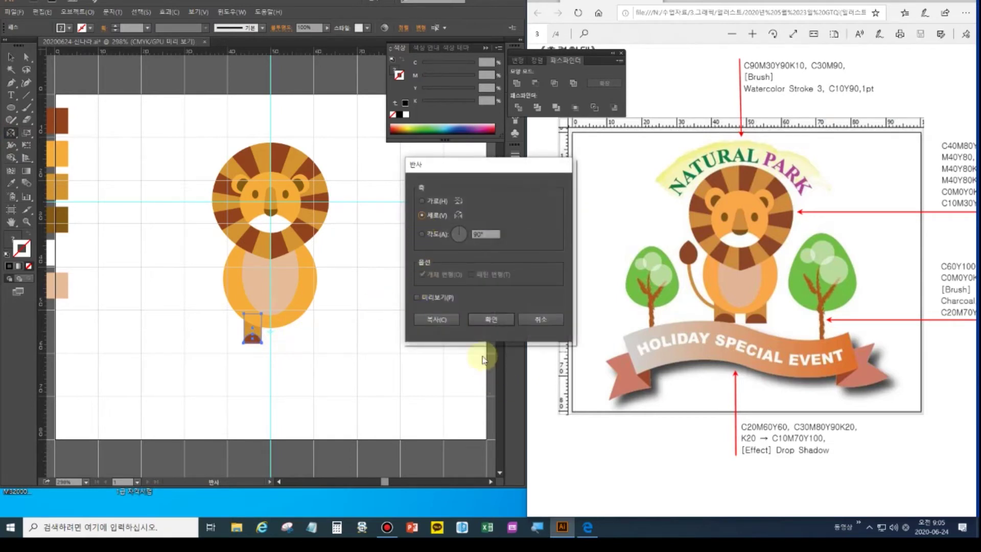
{"action": "left_click", "coordinate": [454, 321]}
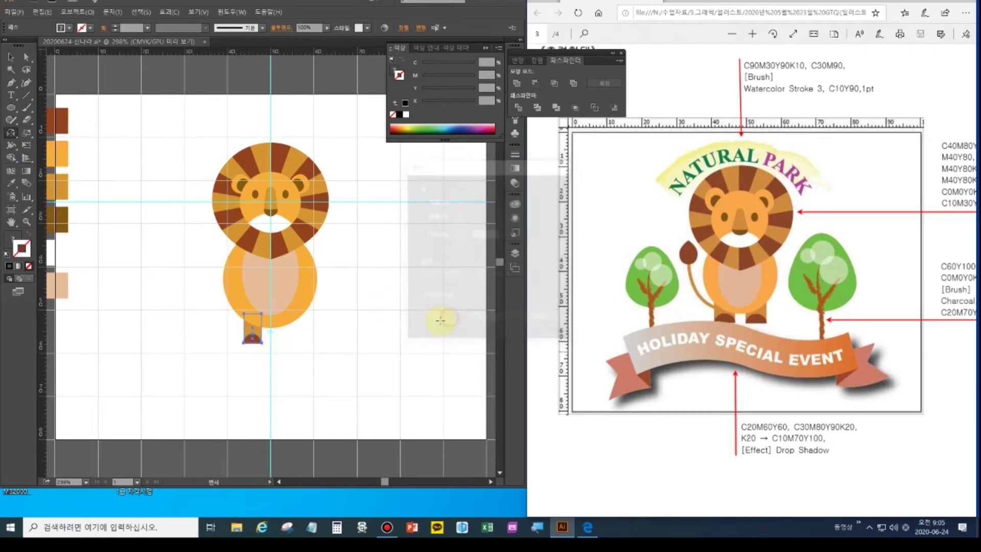
{"action": "left_click", "coordinate": [243, 366]}
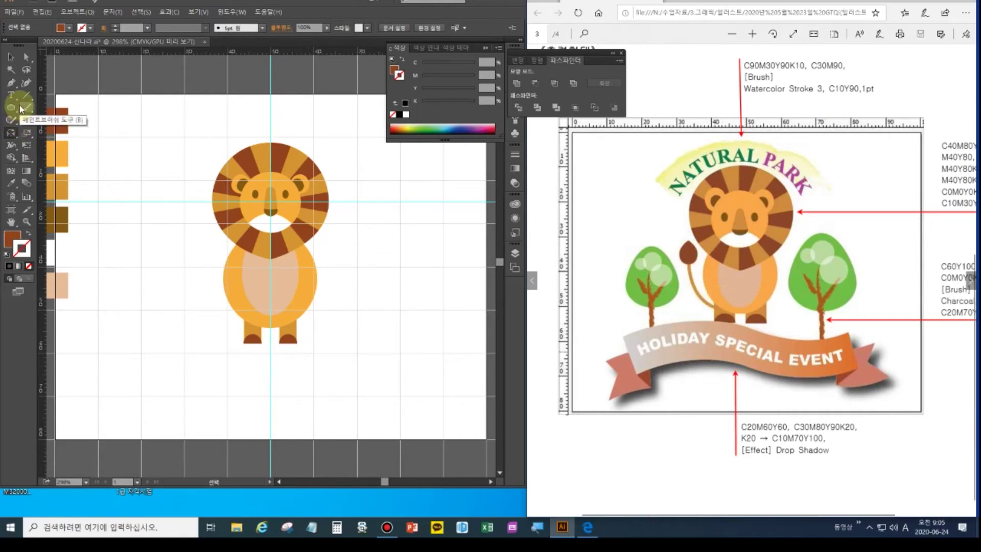
Draw an open curved tail path about 15 mm wide and 15 mm high from the left leg's top out to the left with the Pen tool, and select it.
{"action": "left_click", "coordinate": [11, 82]}
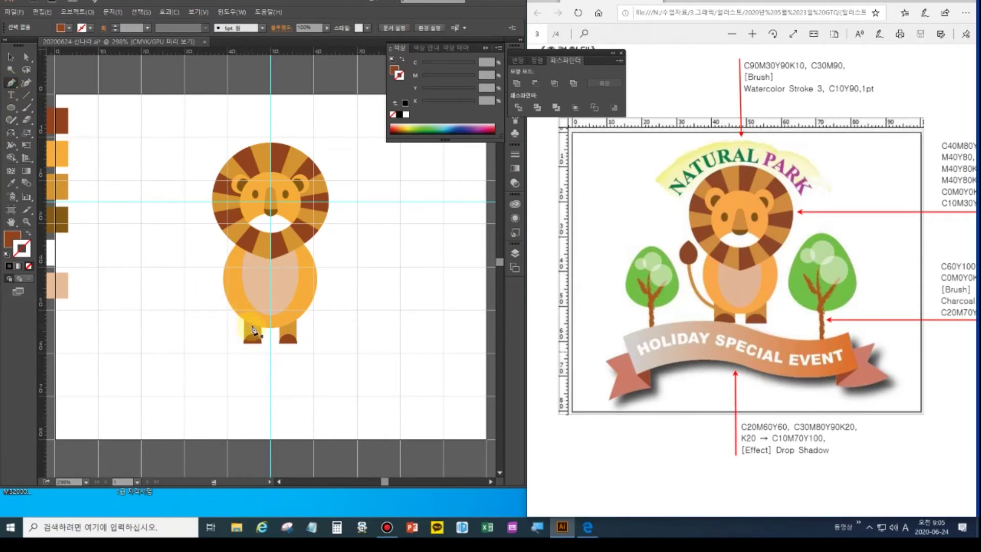
{"action": "left_click", "coordinate": [248, 324]}
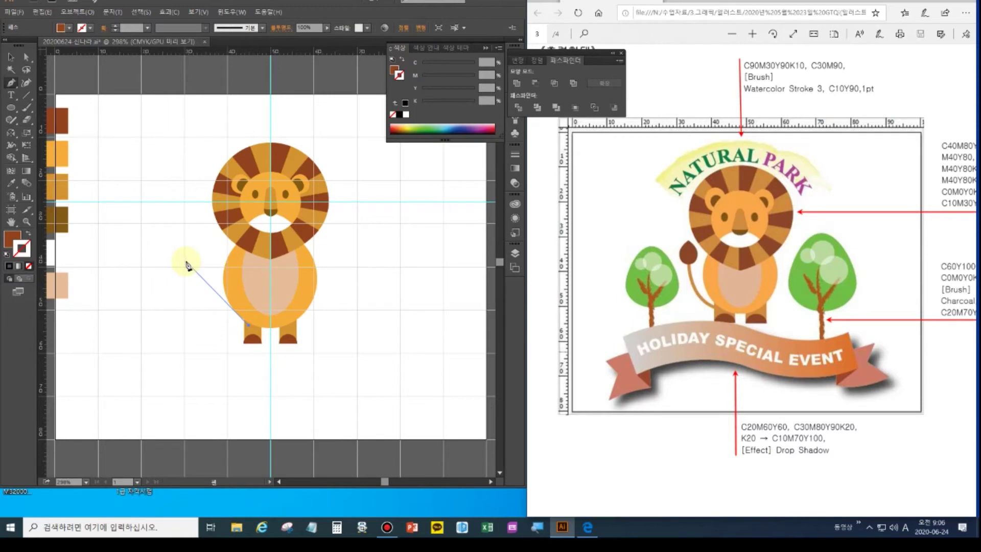
{"action": "left_click_drag", "start_coordinate": [185, 260], "coordinate": [183, 221]}
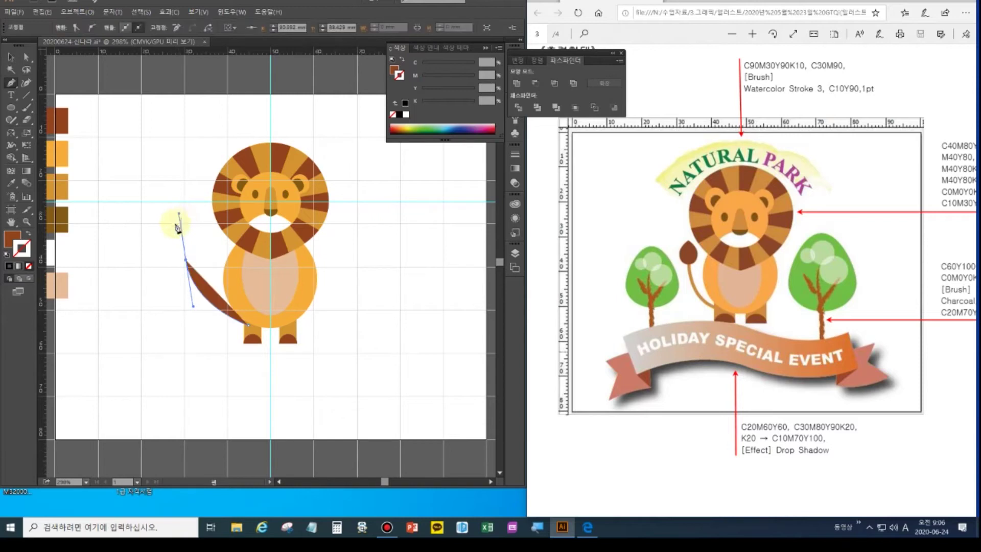
{"action": "left_click", "coordinate": [153, 258], "text": "ctrl"}
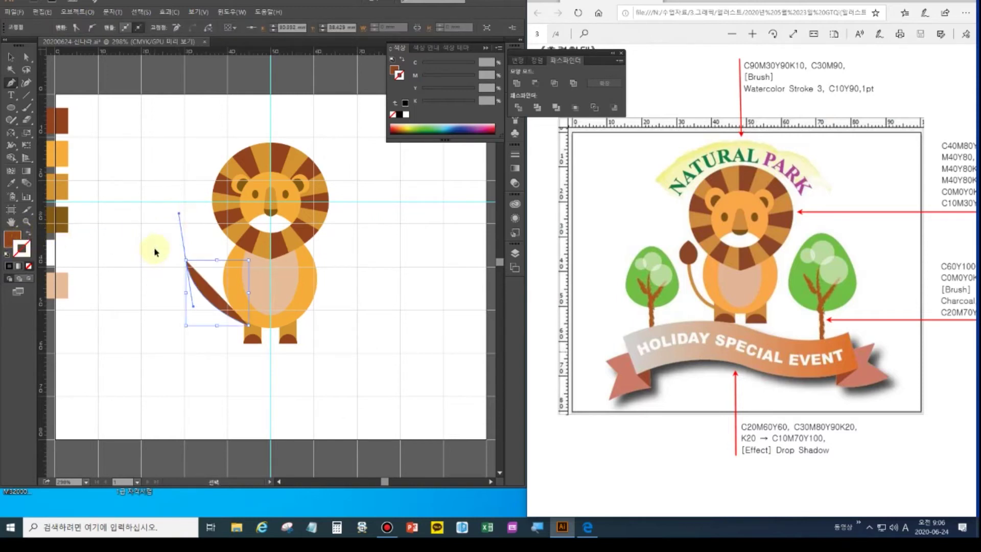
{"action": "left_click", "coordinate": [11, 57]}
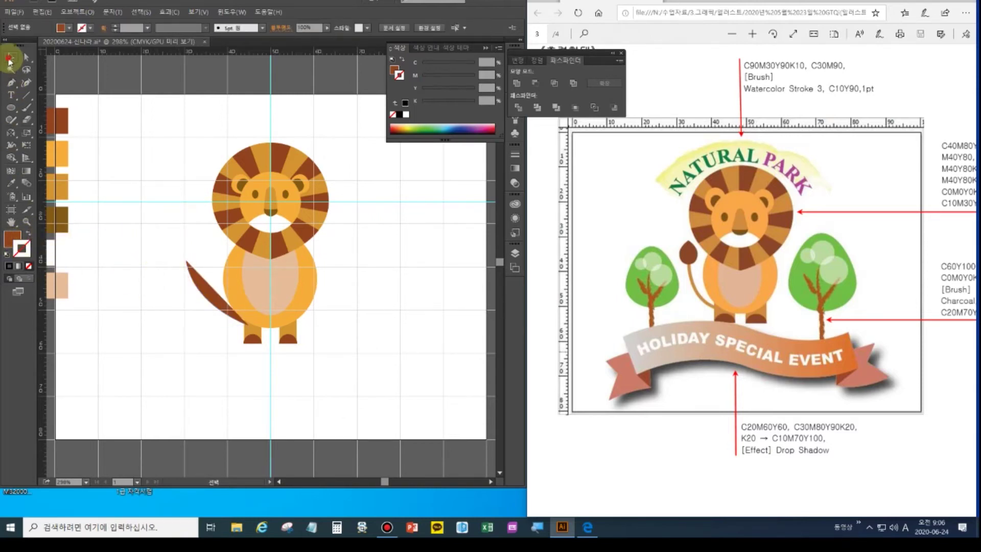
{"action": "left_click", "coordinate": [200, 280]}
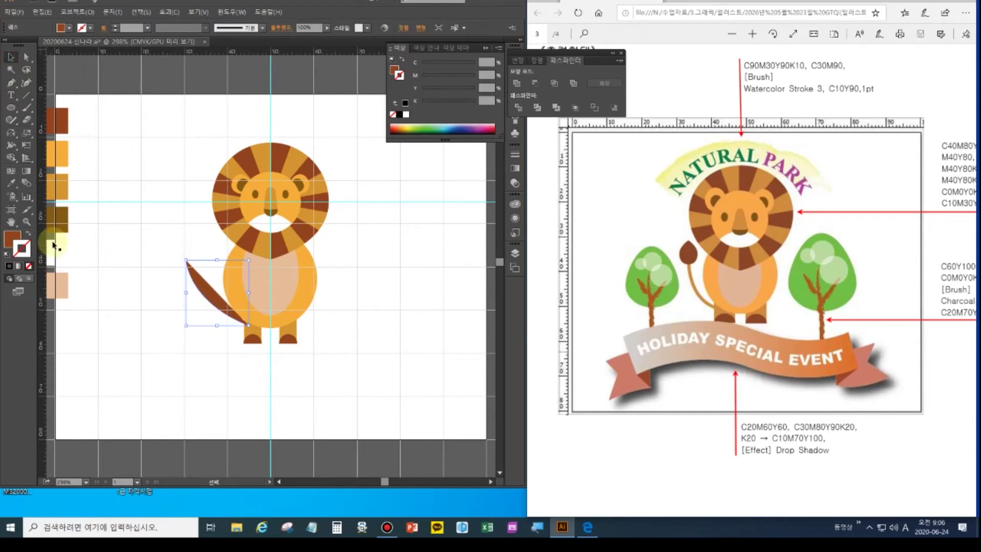
Swap the tail's fill and stroke colours, check the reference sheet, and set the stroke weight to 2 pt.
{"action": "left_click", "coordinate": [29, 233]}
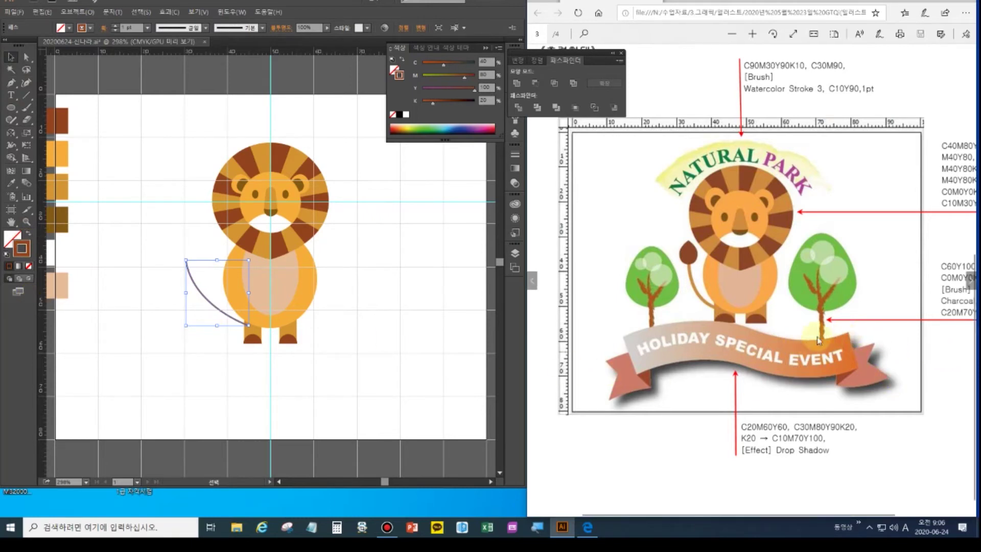
{"action": "left_click", "coordinate": [835, 337]}
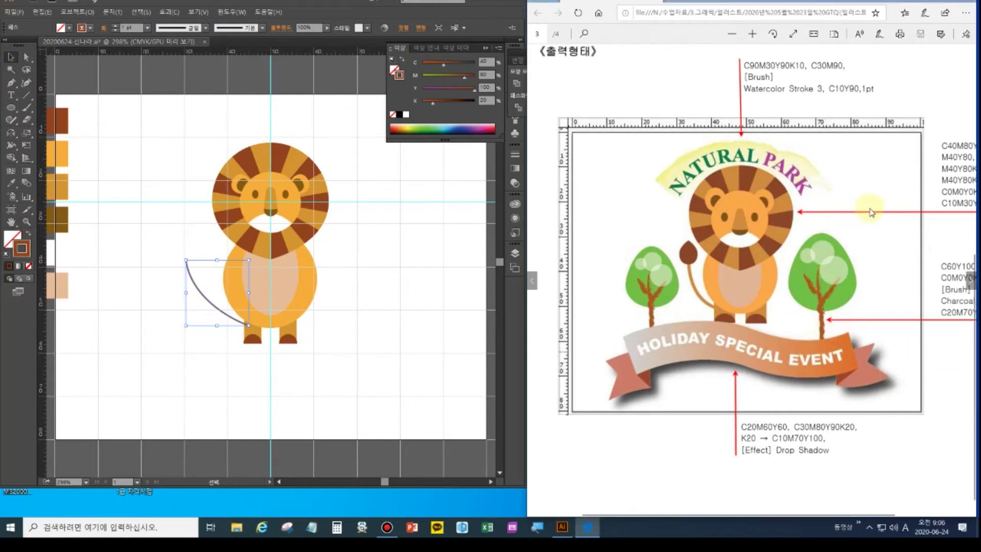
{"action": "scroll", "coordinate": [900, 271], "scroll_direction": "down", "scroll_amount": 3}
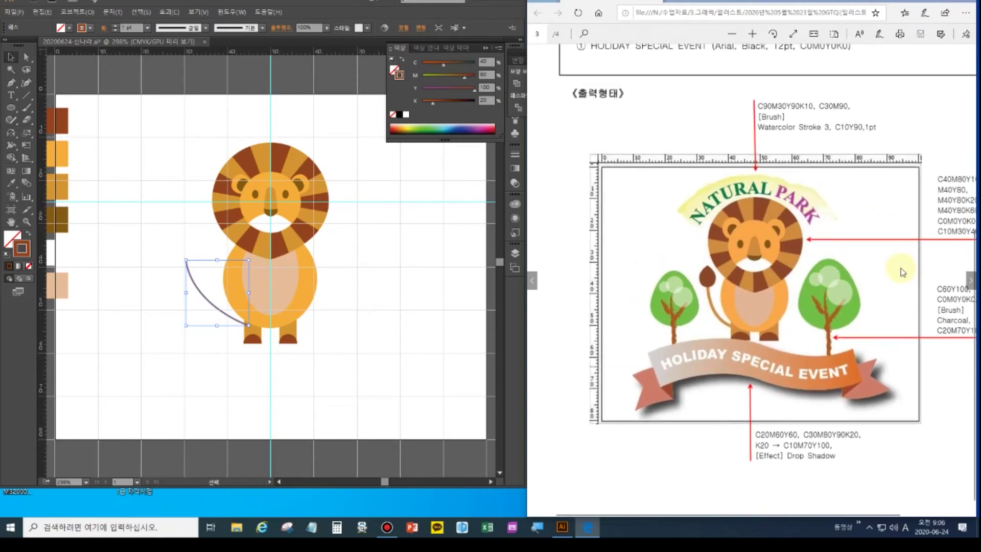
{"action": "scroll", "coordinate": [900, 292], "scroll_direction": "up", "scroll_amount": 3}
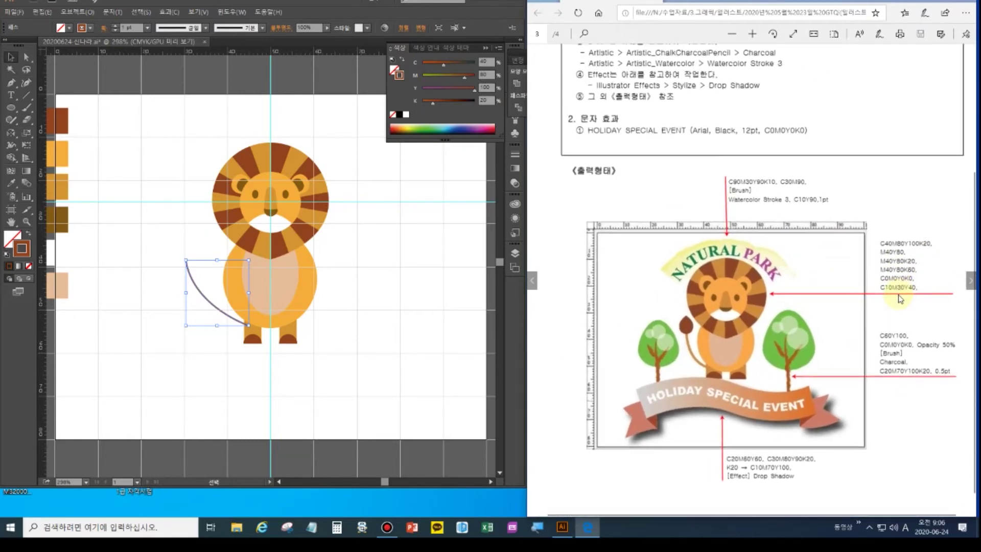
{"action": "scroll", "coordinate": [899, 300], "scroll_direction": "down", "scroll_amount": 3}
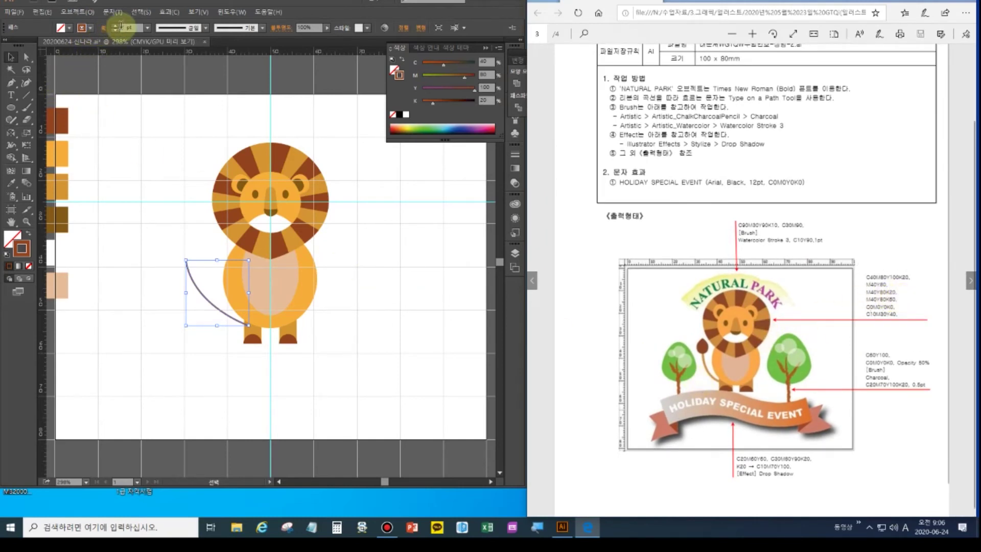
{"action": "left_click", "coordinate": [115, 27]}
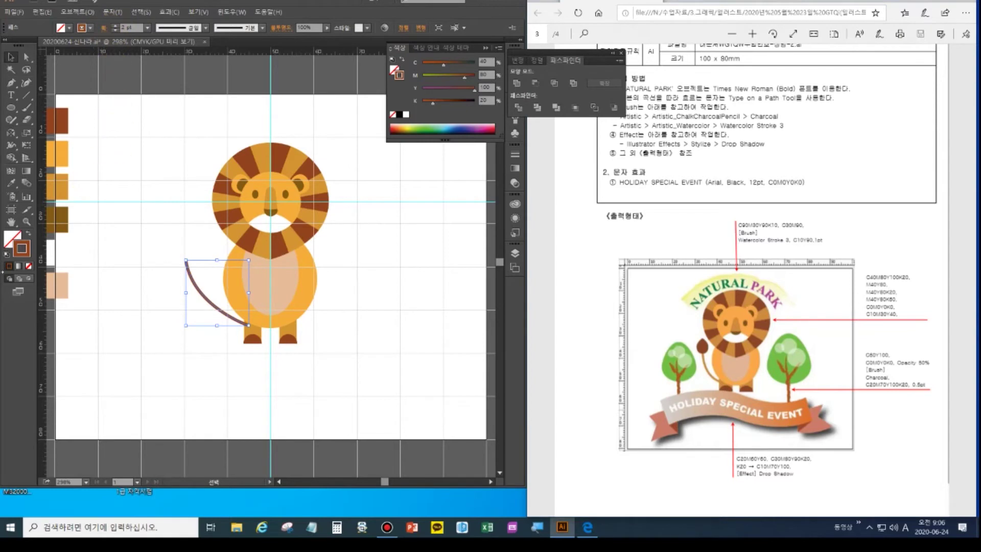
Sample the leg's ochre onto the tail with the Eyedropper, swap it to the stroke, and set the stroke weight to 2 pt.
{"action": "left_click", "coordinate": [13, 238]}
{"action": "left_click", "coordinate": [11, 183]}
{"action": "left_click", "coordinate": [252, 332]}
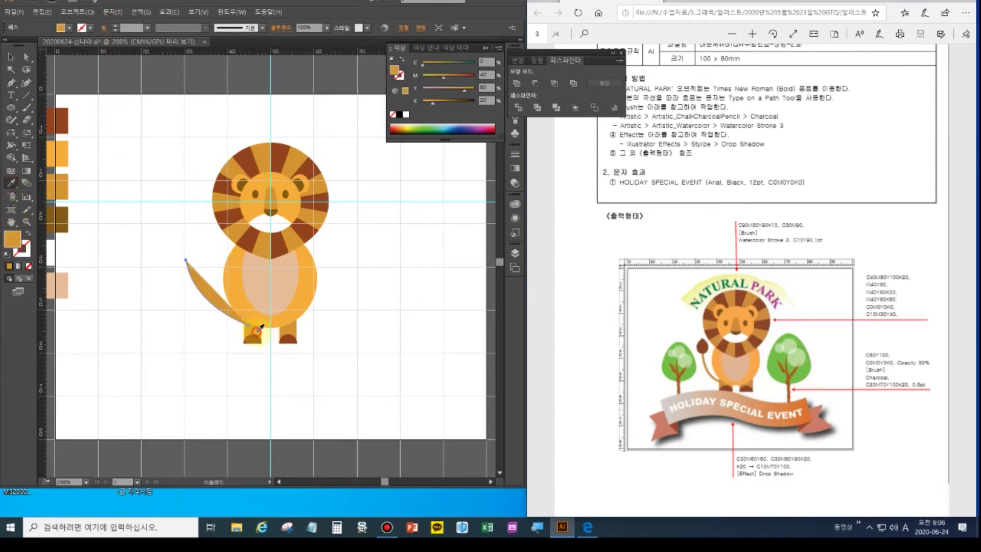
{"action": "left_click", "coordinate": [29, 234]}
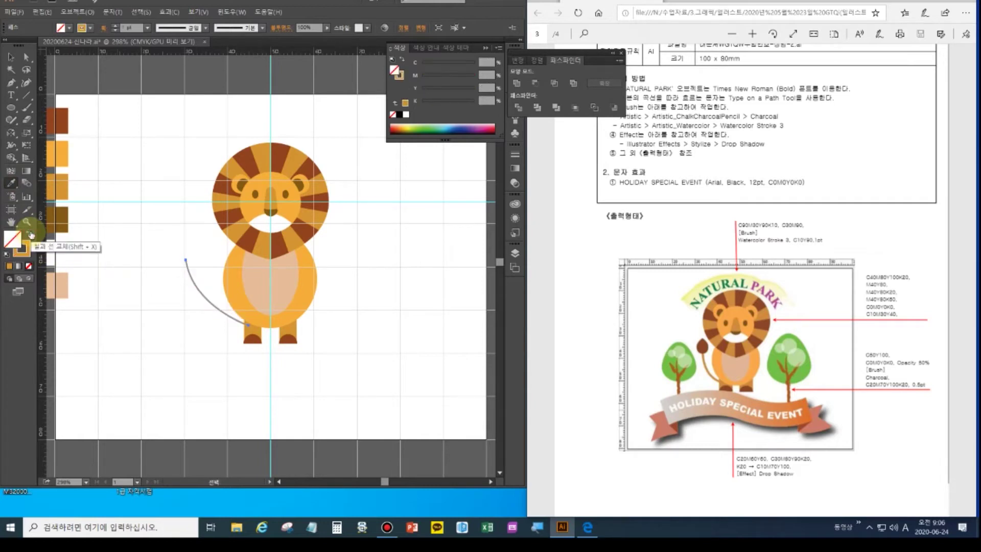
{"action": "left_click", "coordinate": [25, 249]}
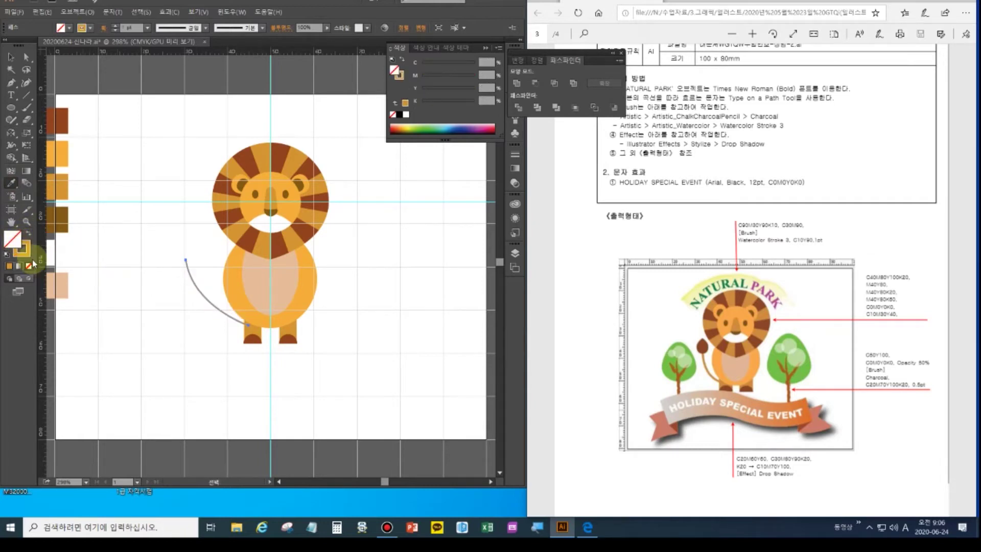
{"action": "left_click", "coordinate": [114, 26]}
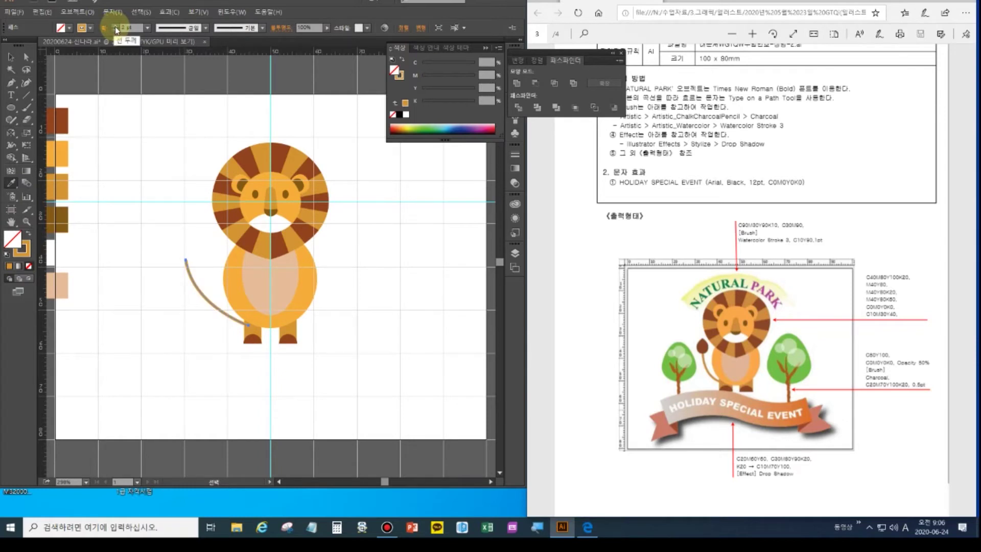
Convert the tail's stroke into a filled shape with Outline Stroke and deselect it.
{"action": "left_click", "coordinate": [80, 13]}
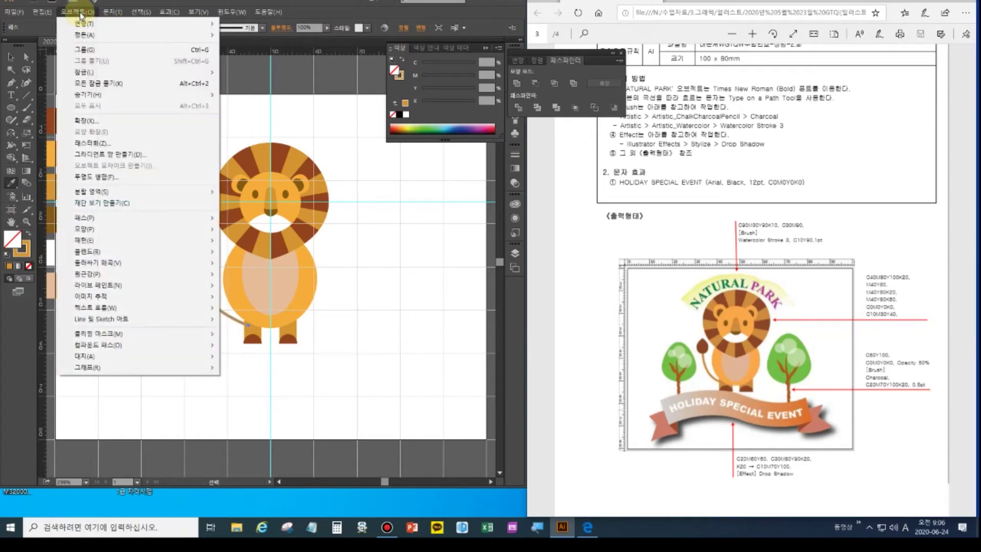
{"action": "mouse_move", "coordinate": [85, 217]}
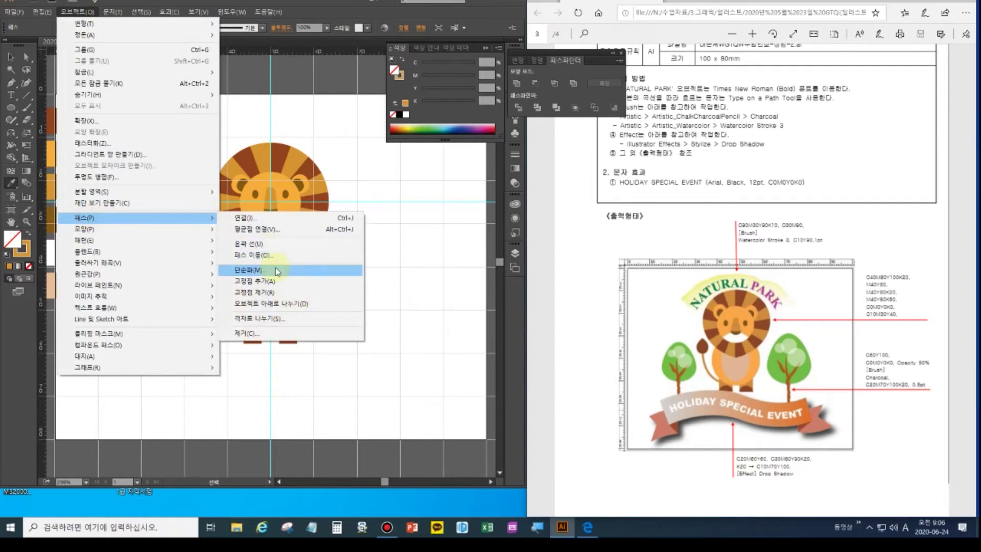
{"action": "left_click", "coordinate": [274, 245]}
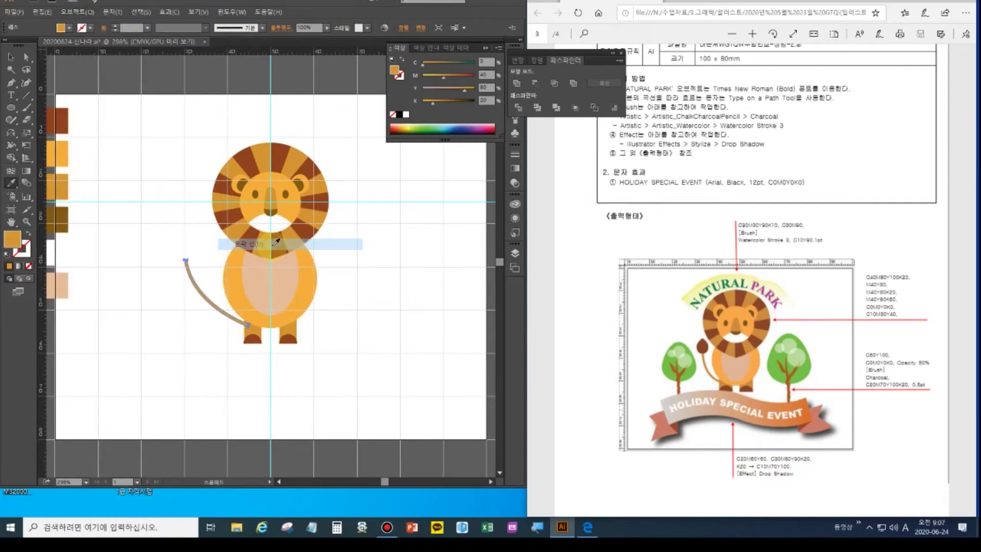
{"action": "left_click", "coordinate": [251, 336]}
{"action": "left_click", "coordinate": [205, 338], "text": "ctrl"}
{"action": "left_click", "coordinate": [226, 317]}
Draw a circle about 4.5 mm in diameter over the upper end of the tail.
{"action": "left_click", "coordinate": [11, 108]}
{"action": "left_click_drag", "start_coordinate": [176, 245], "coordinate": [196, 264]}
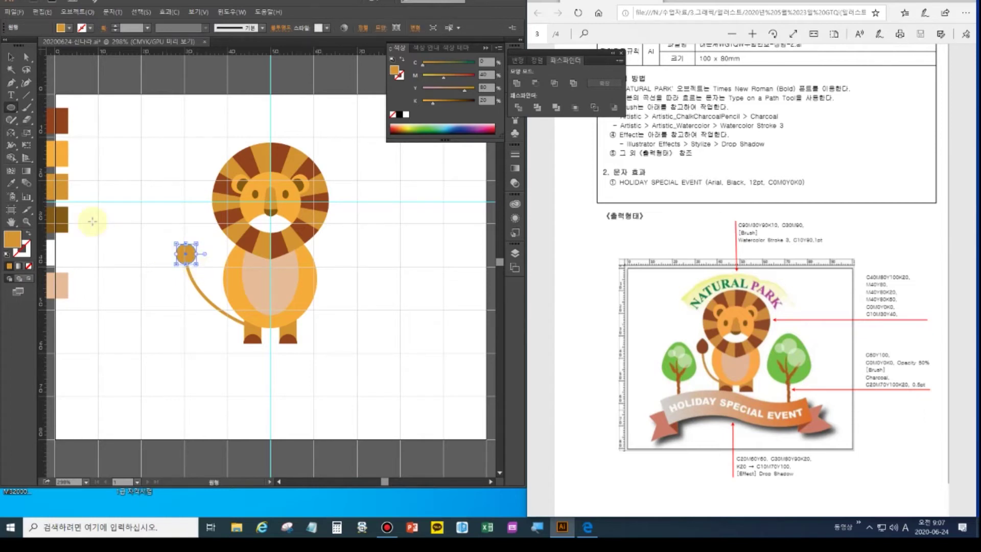
Move the upper anchor point of the tail-tip circle up by about 0.5 mm.
{"action": "left_click", "coordinate": [28, 58]}
{"action": "left_click_drag", "start_coordinate": [172, 234], "coordinate": [195, 252]}
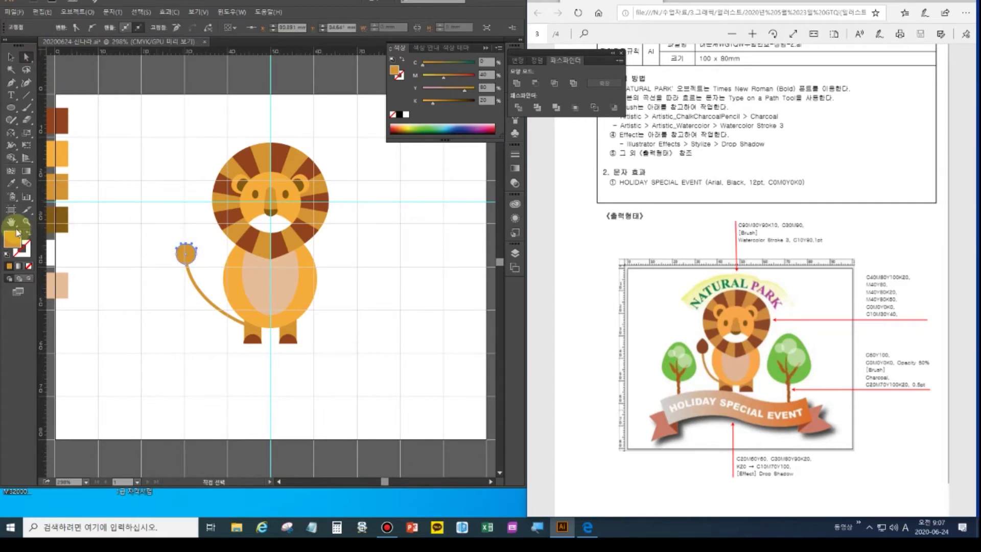
{"action": "double_click", "coordinate": [23, 222]}
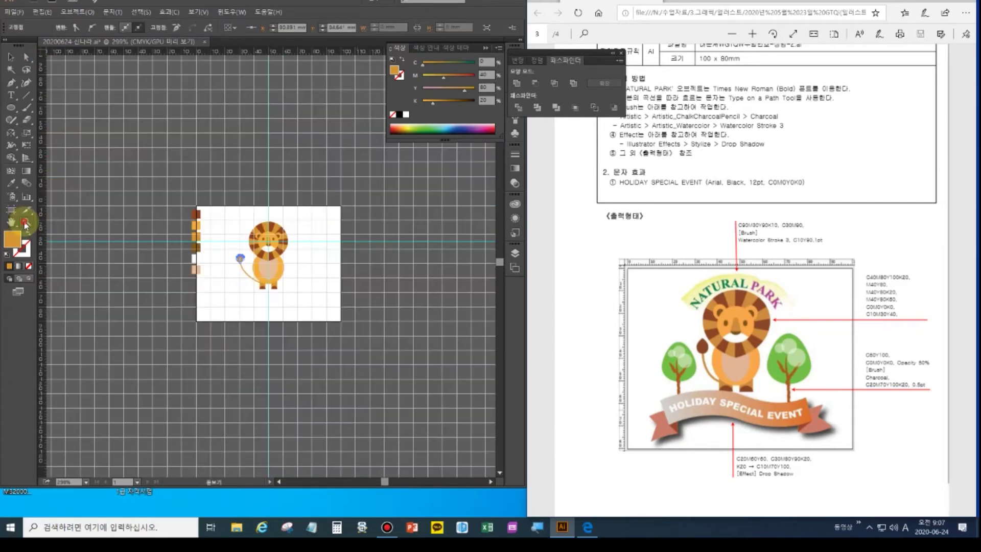
{"action": "key", "text": "ctrl+equal"}
{"action": "key", "text": "ctrl+equal"}
{"action": "key", "text": "ctrl+equal"}
{"action": "key", "text": "ctrl+equal"}
{"action": "key", "text": "ctrl+equal"}
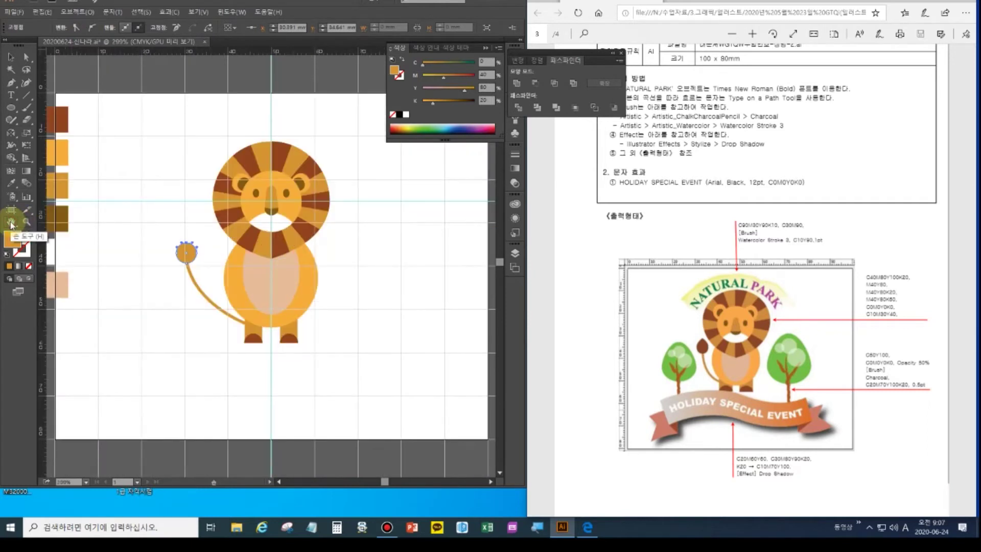
{"action": "left_click", "coordinate": [11, 223]}
{"action": "left_click_drag", "start_coordinate": [92, 311], "coordinate": [169, 303]}
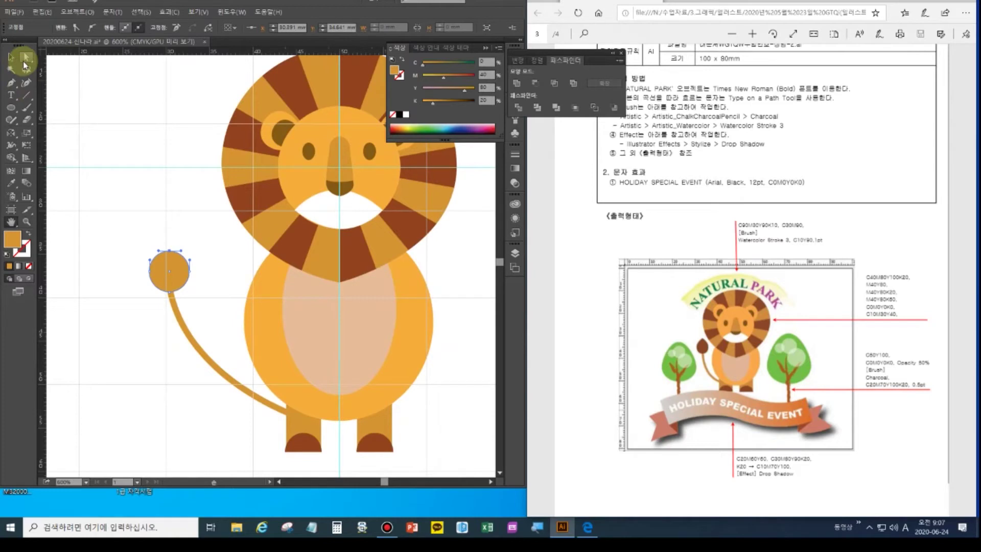
{"action": "left_click", "coordinate": [26, 57]}
{"action": "key", "text": "Up"}
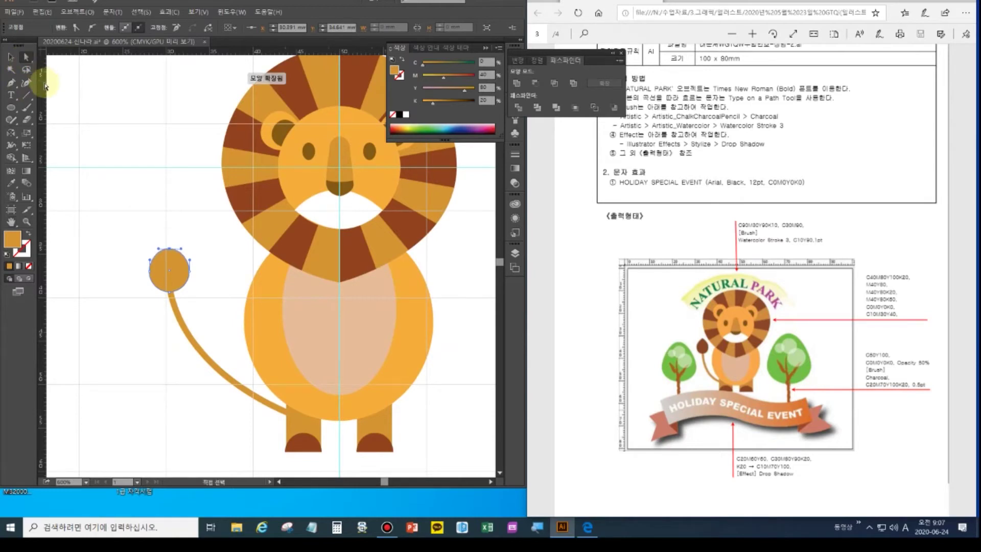
{"action": "key", "text": "Up"}
{"action": "key", "text": "Up"}
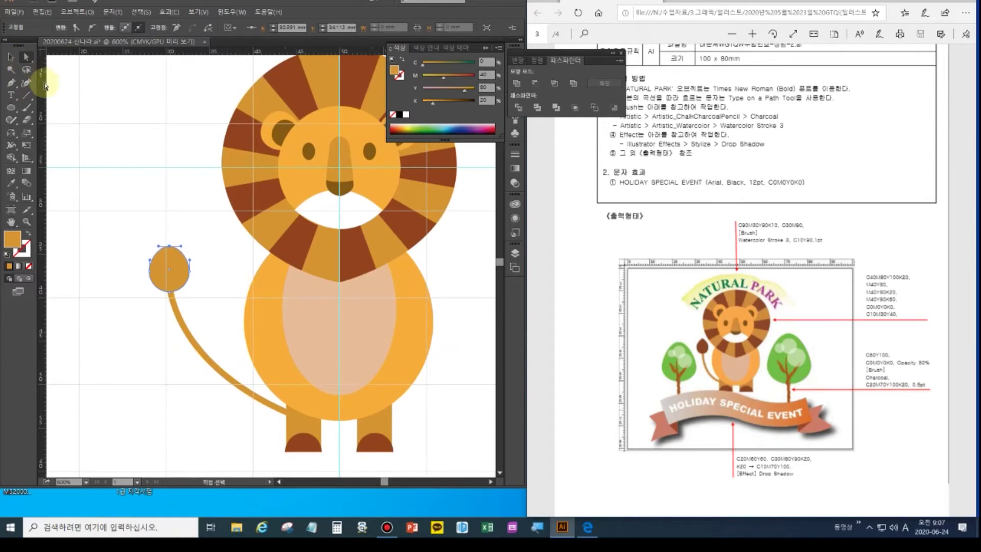
Convert the upper anchor point of the tail-tip shape into a sharp corner with the Anchor Point tool.
{"action": "left_click", "coordinate": [10, 83]}
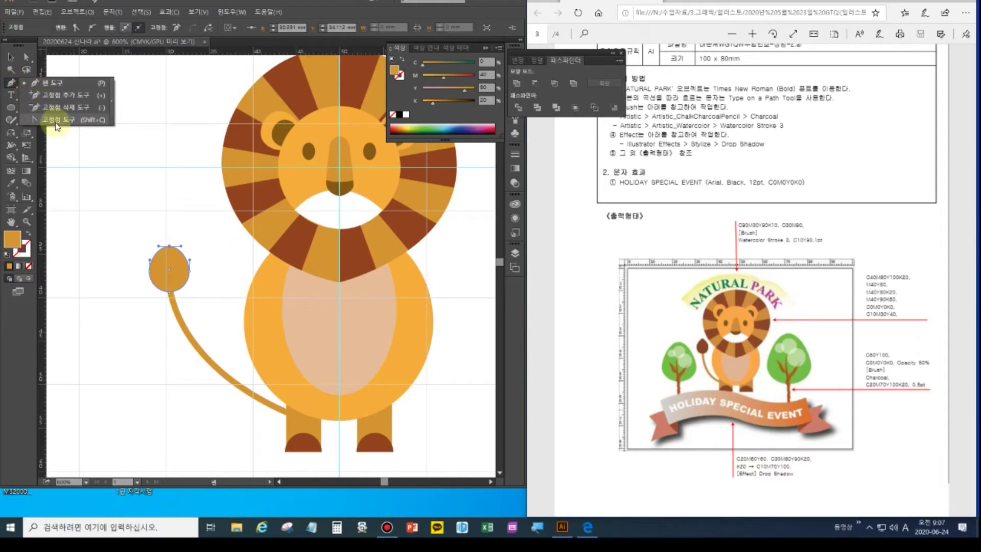
{"action": "left_click", "coordinate": [56, 122]}
{"action": "left_click", "coordinate": [170, 246]}
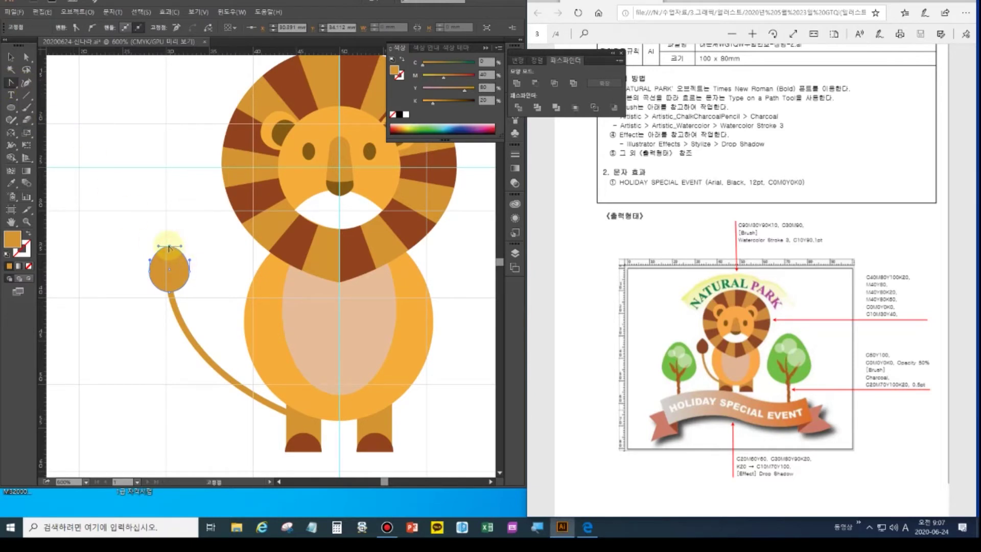
{"action": "left_click", "coordinate": [170, 247]}
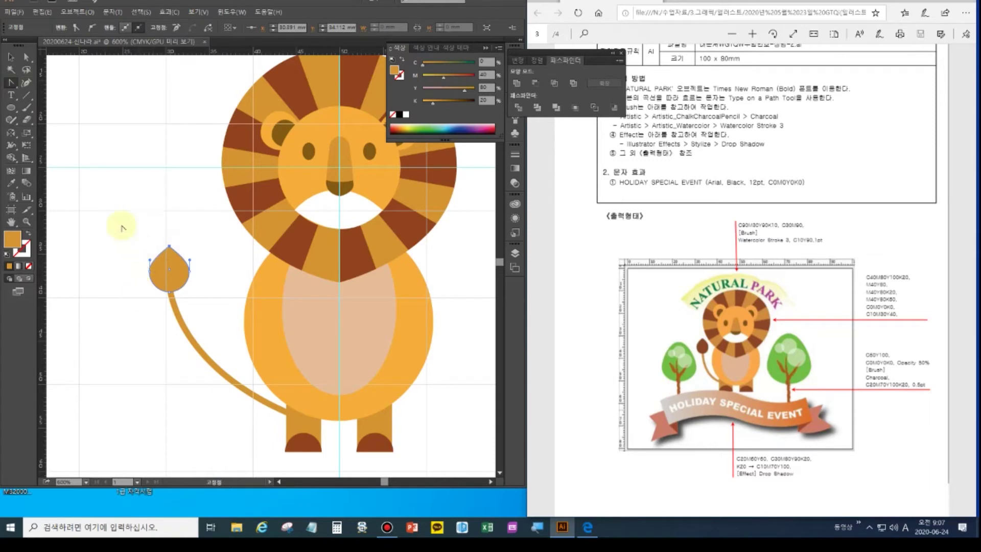
{"action": "left_click", "coordinate": [27, 57]}
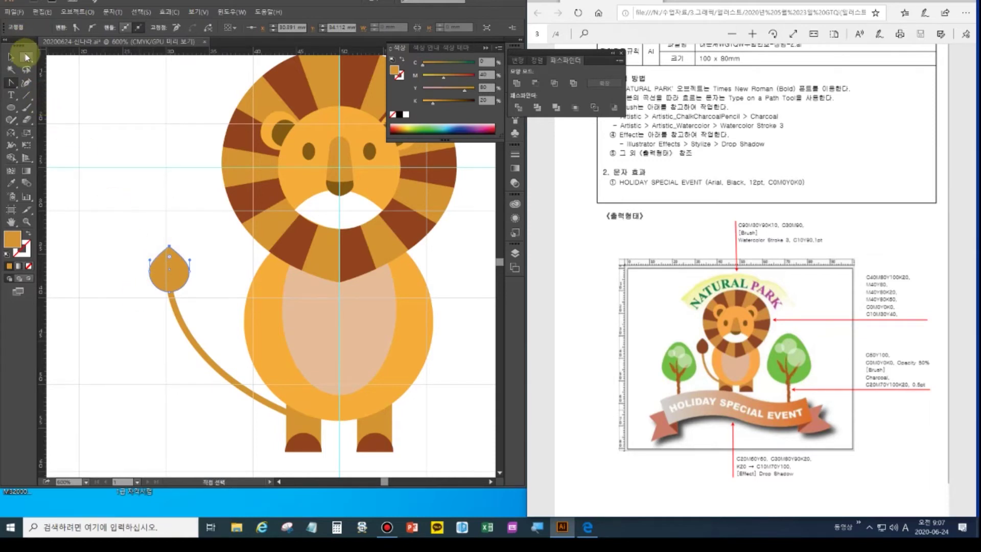
Recolour the lion's tail tip with the dark brown sampled from the mane.
{"action": "left_click", "coordinate": [150, 261]}
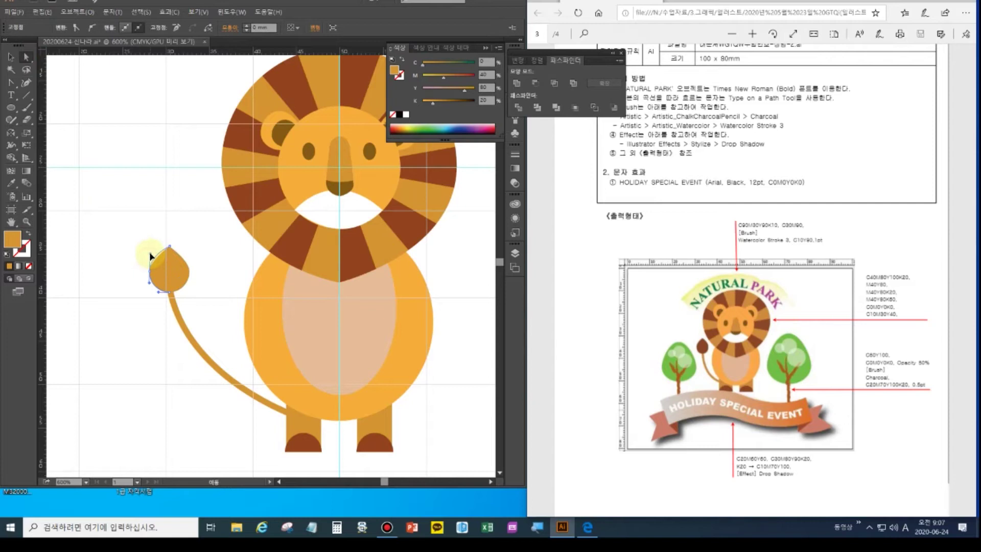
{"action": "left_click", "coordinate": [189, 263]}
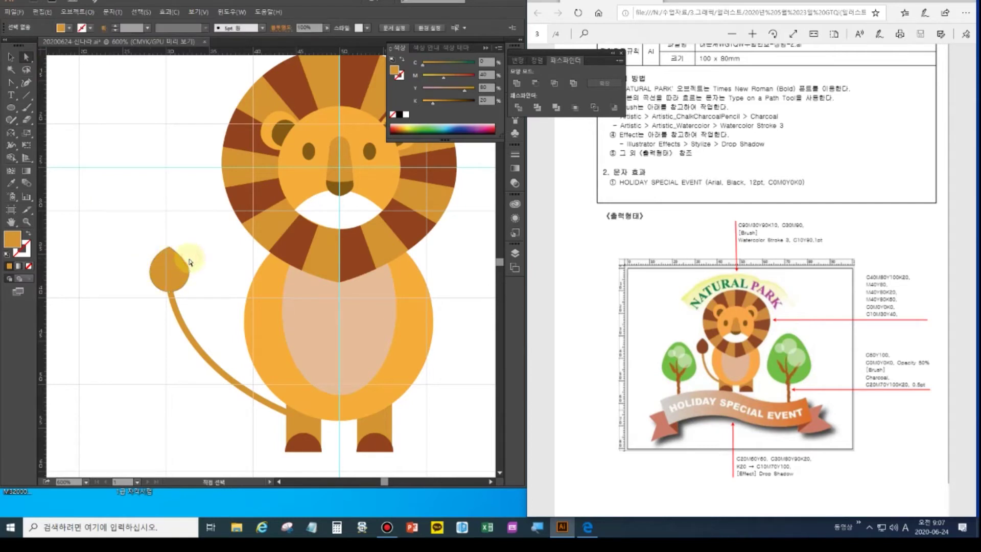
{"action": "left_click", "coordinate": [192, 263]}
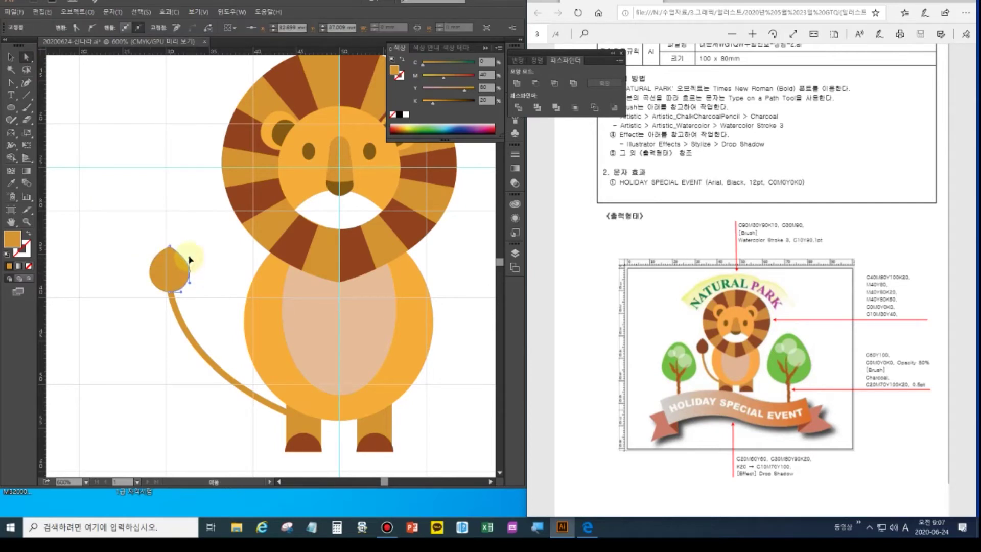
{"action": "left_click", "coordinate": [131, 347]}
{"action": "left_click", "coordinate": [165, 266]}
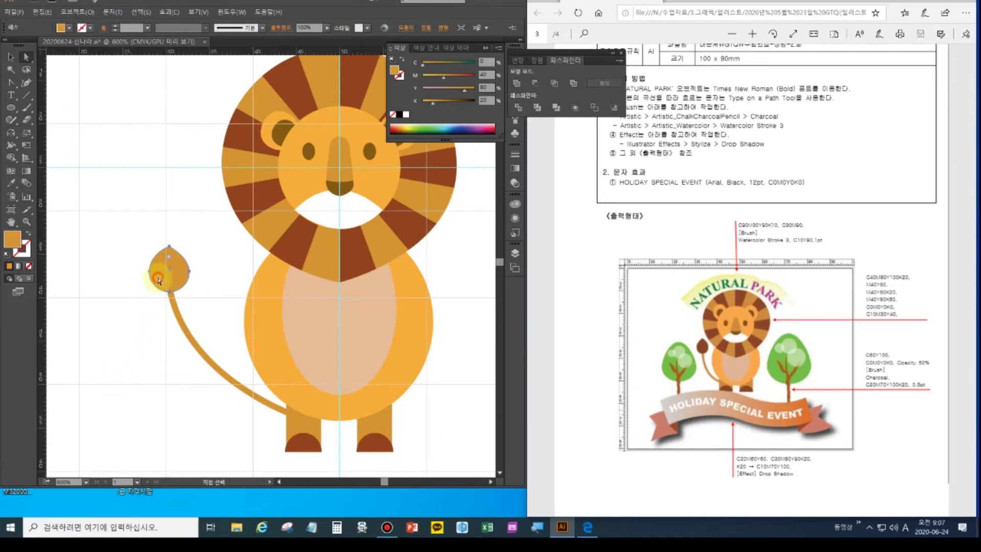
{"action": "left_click", "coordinate": [12, 183]}
{"action": "left_click", "coordinate": [253, 199]}
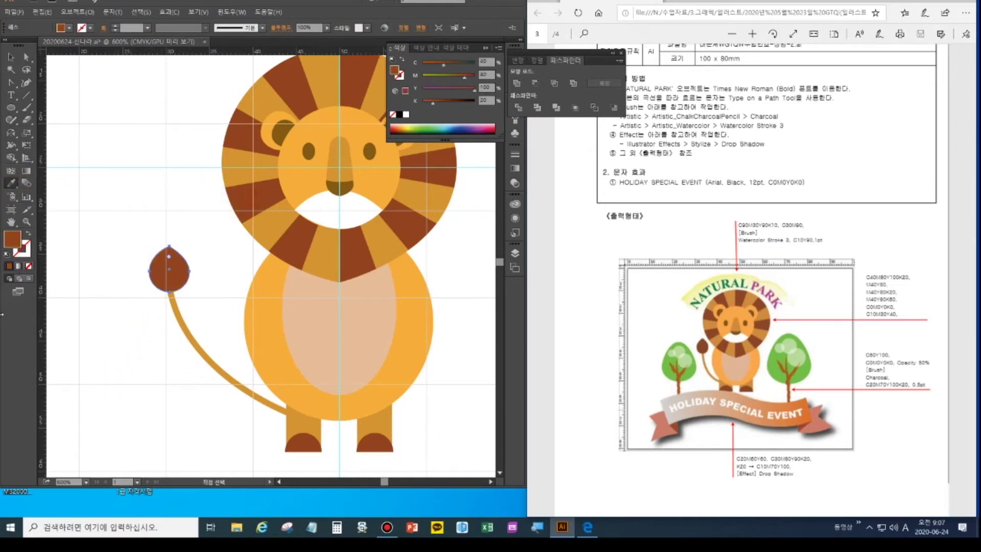
{"action": "left_click", "coordinate": [118, 368]}
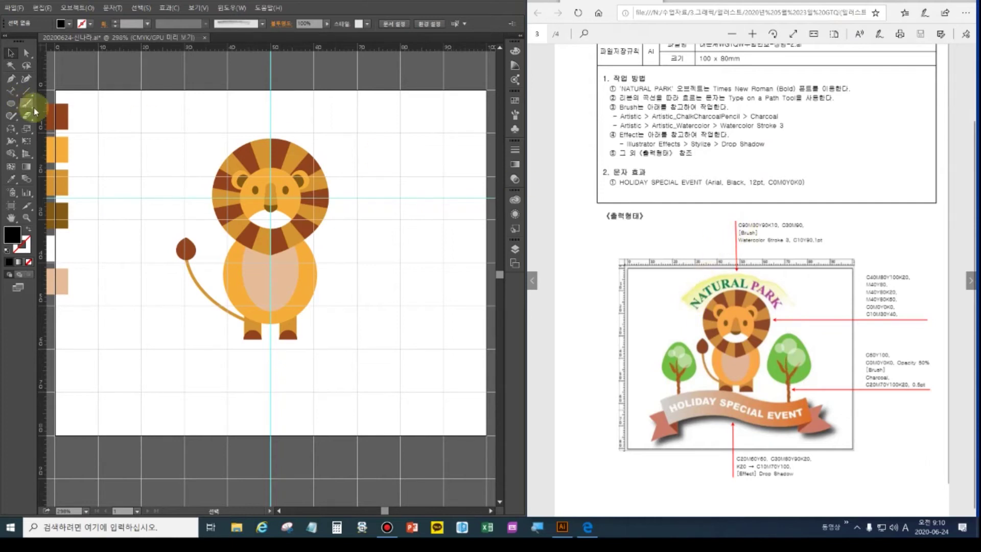
Recolour the dark brown swatch at the artboard's edge to C90 M30 Y90 K10.
{"action": "left_click", "coordinate": [58, 119]}
{"action": "left_click", "coordinate": [57, 119]}
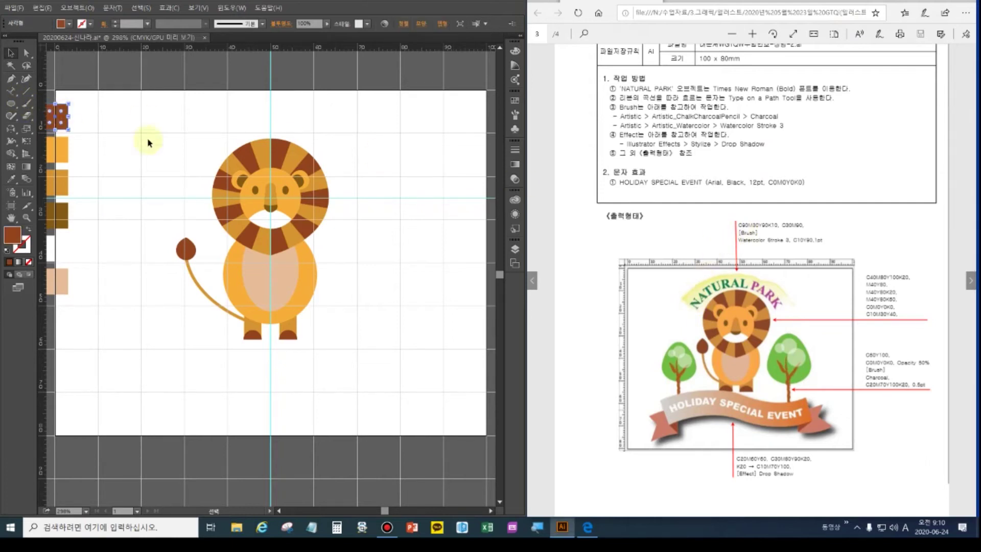
{"action": "left_click", "coordinate": [513, 51]}
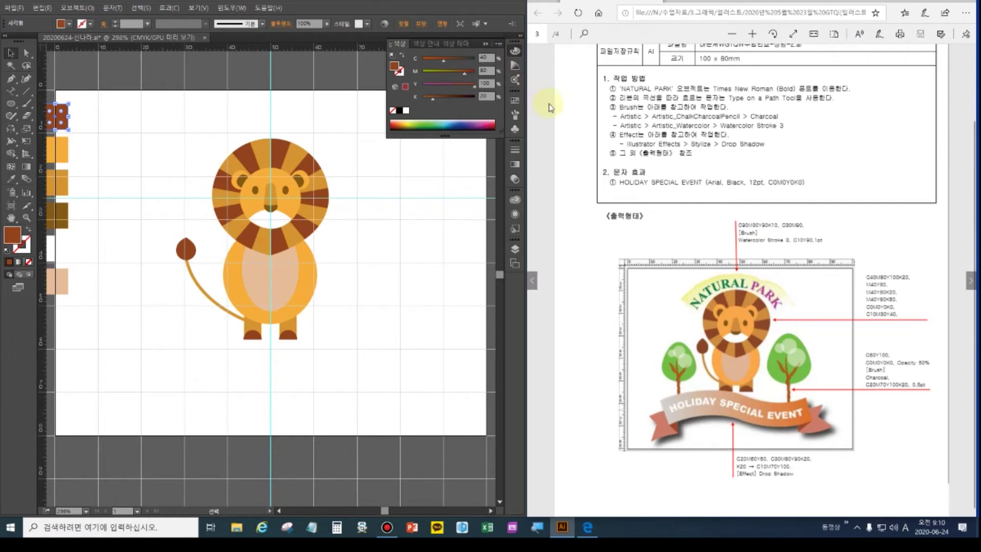
{"action": "left_click", "coordinate": [486, 58]}
{"action": "type", "text": "90"}
{"action": "key", "text": "Tab"}
{"action": "type", "text": "30"}
{"action": "key", "text": "Tab"}
{"action": "type", "text": "90"}
{"action": "key", "text": "Tab"}
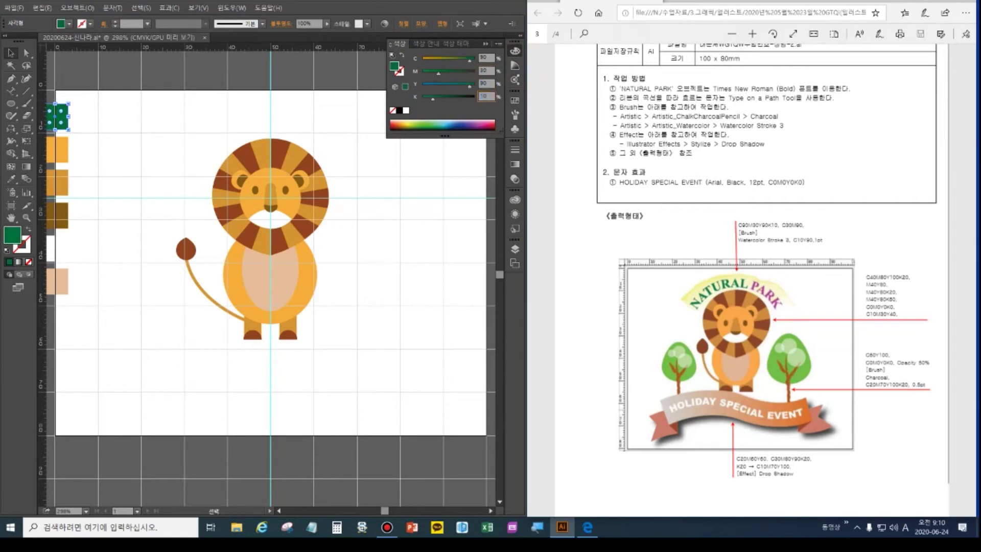
{"action": "type", "text": "10"}
{"action": "left_click", "coordinate": [483, 58]}
Recolour the light orange swatch below the green one to C30 M90 Y0 K0.
{"action": "left_click", "coordinate": [60, 150]}
{"action": "left_click", "coordinate": [485, 68]}
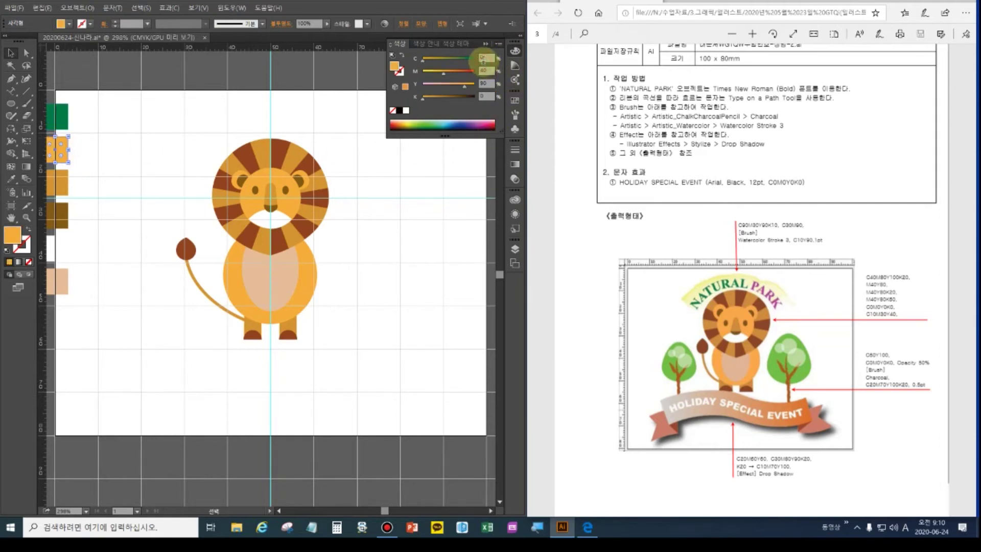
{"action": "type", "text": "30"}
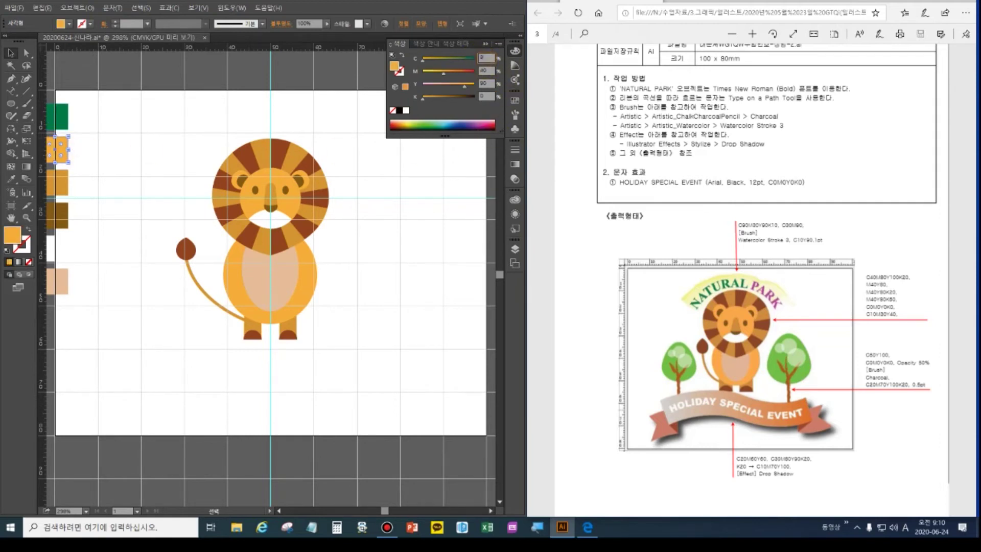
{"action": "key", "text": "Tab"}
{"action": "type", "text": "90"}
{"action": "key", "text": "Tab"}
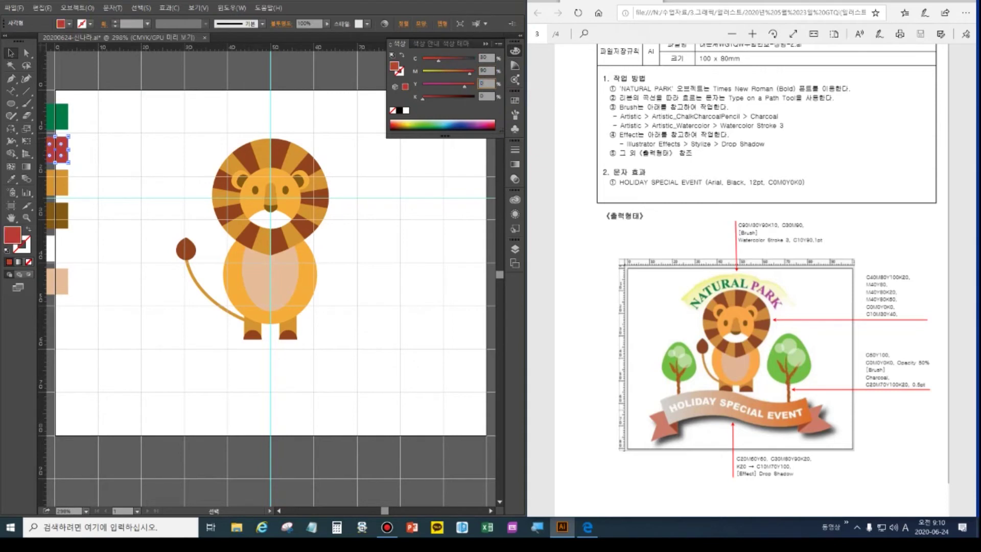
{"action": "key", "text": "Tab"}
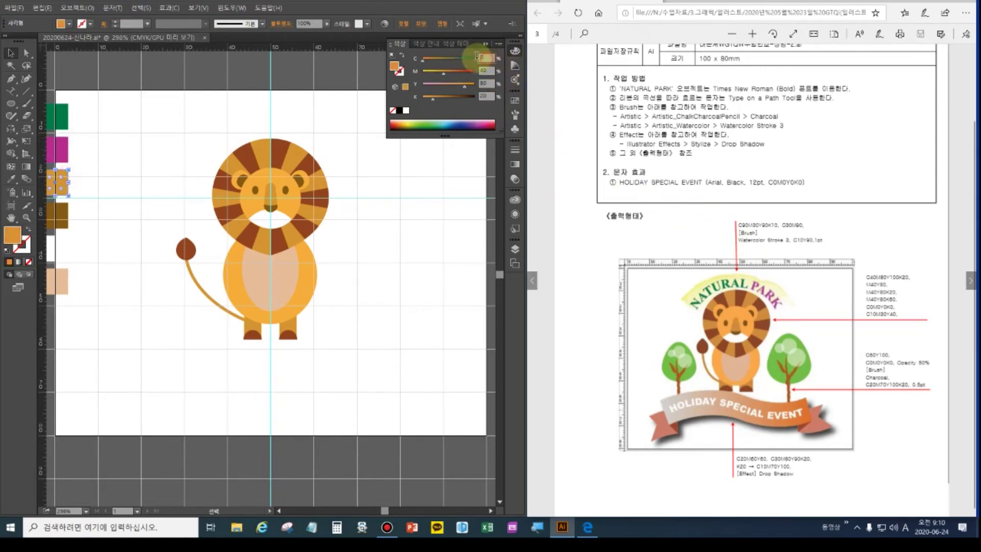
Recolour the third swatch to C10 M0 Y90 K0 and delete the leftover swatches below it.
{"action": "left_click", "coordinate": [476, 62]}
{"action": "type", "text": "10"}
{"action": "key", "text": "Tab"}
{"action": "type", "text": "0"}
{"action": "key", "text": "Tab"}
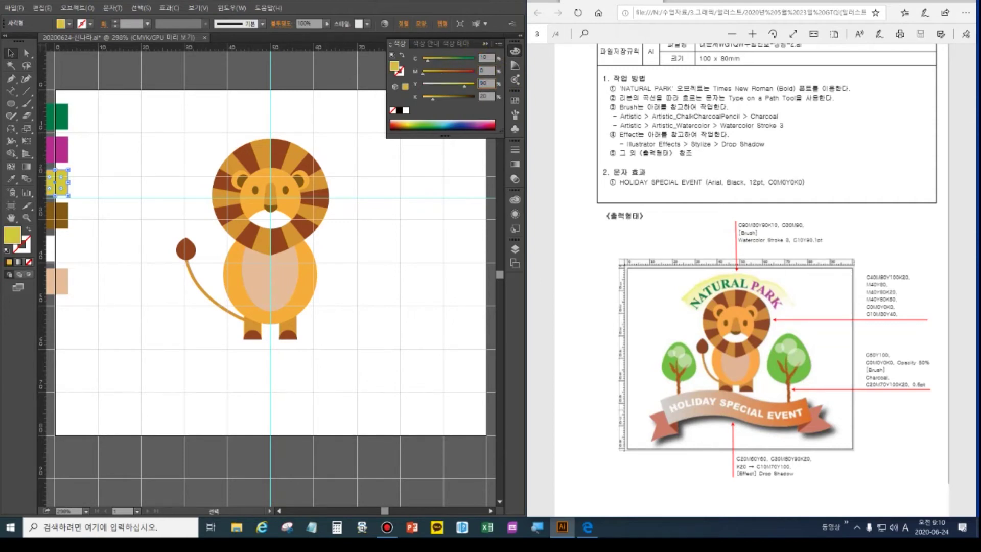
{"action": "key", "text": "Tab"}
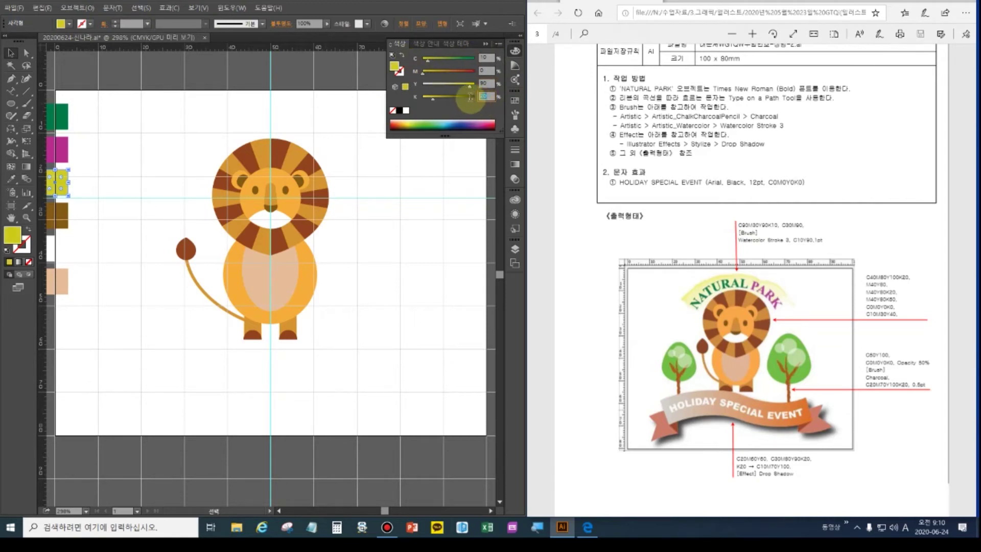
{"action": "type", "text": "0"}
{"action": "key", "text": "Return"}
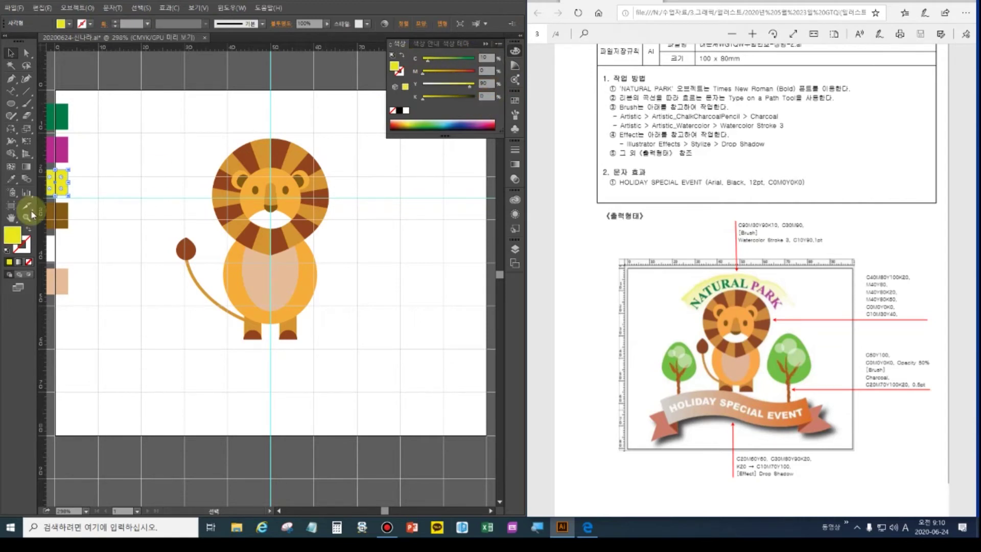
{"action": "left_click", "coordinate": [59, 213]}
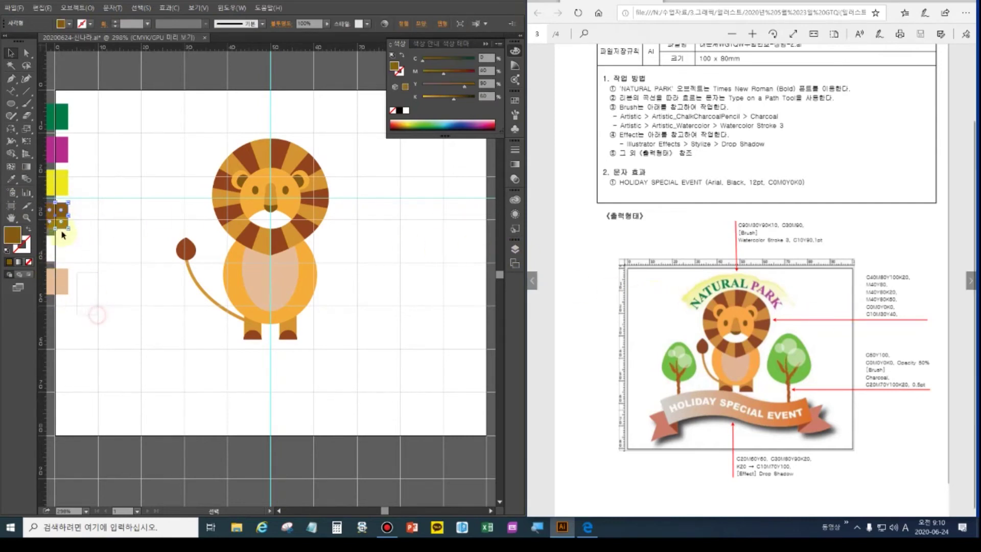
{"action": "key", "text": "Delete"}
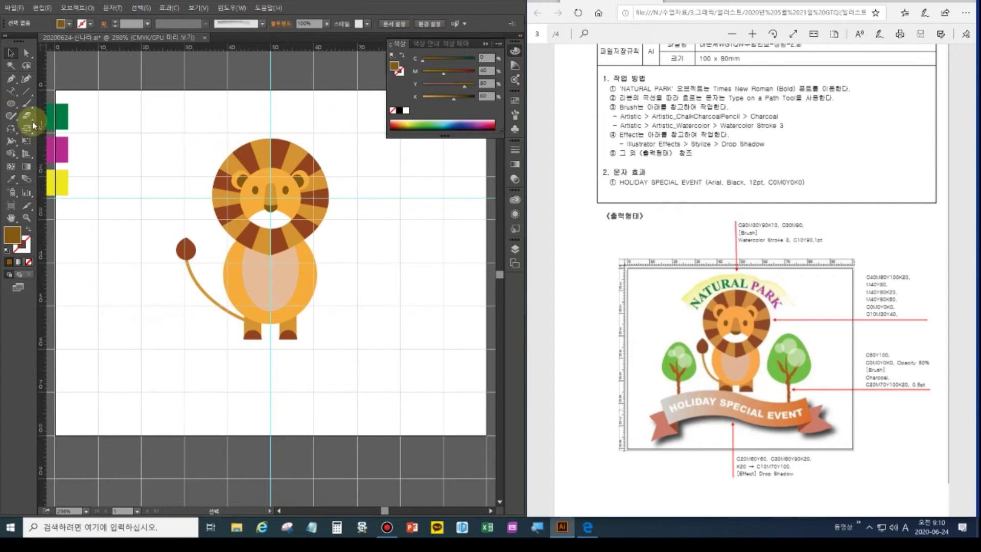
Draw an upward-curved arc about 52 mm wide just above the lion's head with the Pen tool.
{"action": "left_click", "coordinate": [11, 79]}
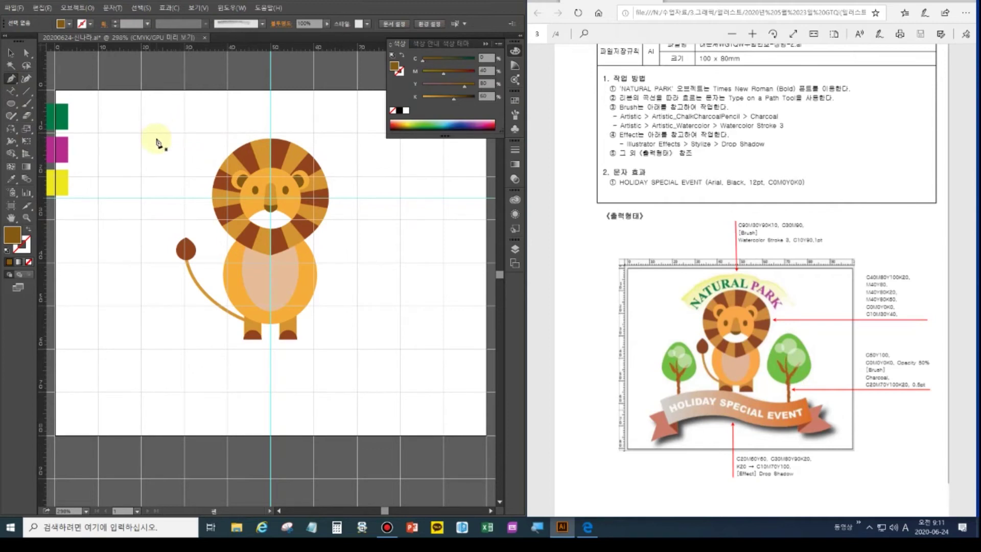
{"action": "left_click", "coordinate": [158, 138]}
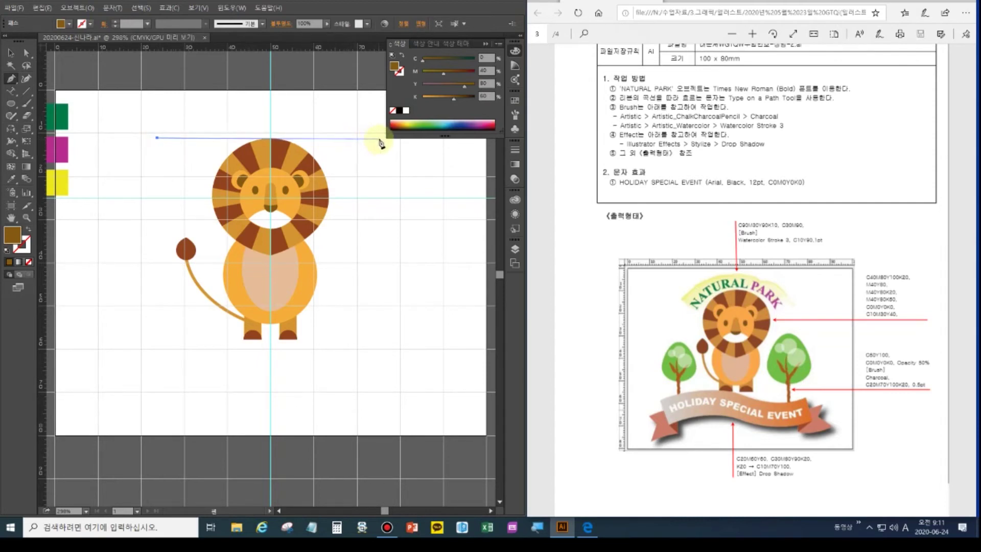
{"action": "left_click_drag", "start_coordinate": [384, 138], "coordinate": [453, 199]}
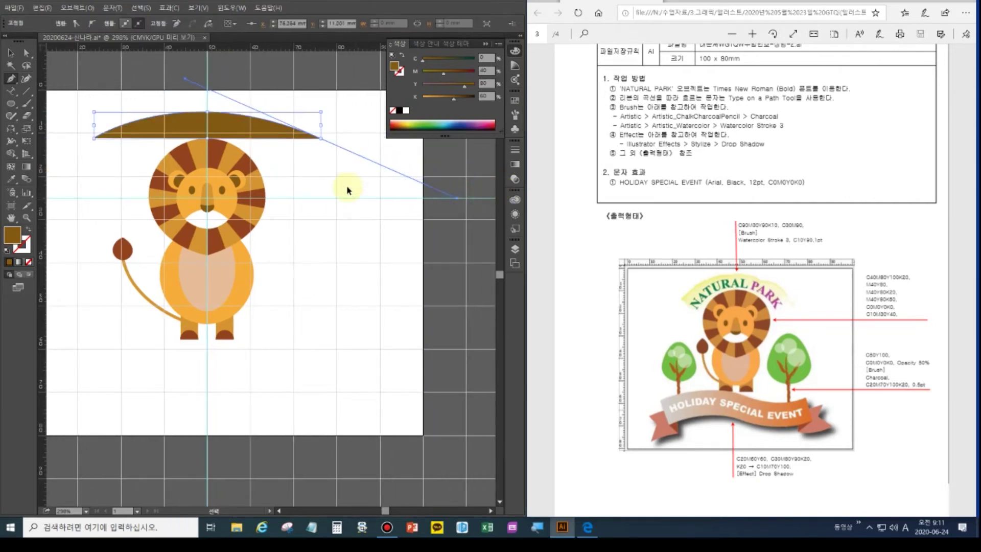
{"action": "left_click", "coordinate": [334, 187], "text": "ctrl"}
{"action": "left_click", "coordinate": [11, 218]}
{"action": "double_click", "coordinate": [12, 221]}
Give the arc the yellow swatch colour as its stroke, with no fill.
{"action": "left_click", "coordinate": [10, 53]}
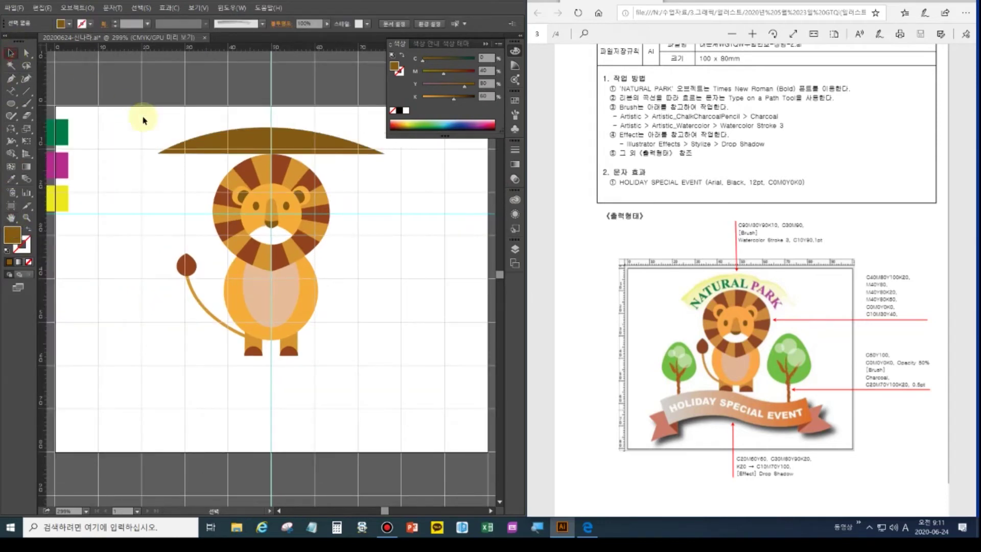
{"action": "left_click_drag", "start_coordinate": [148, 132], "coordinate": [186, 175]}
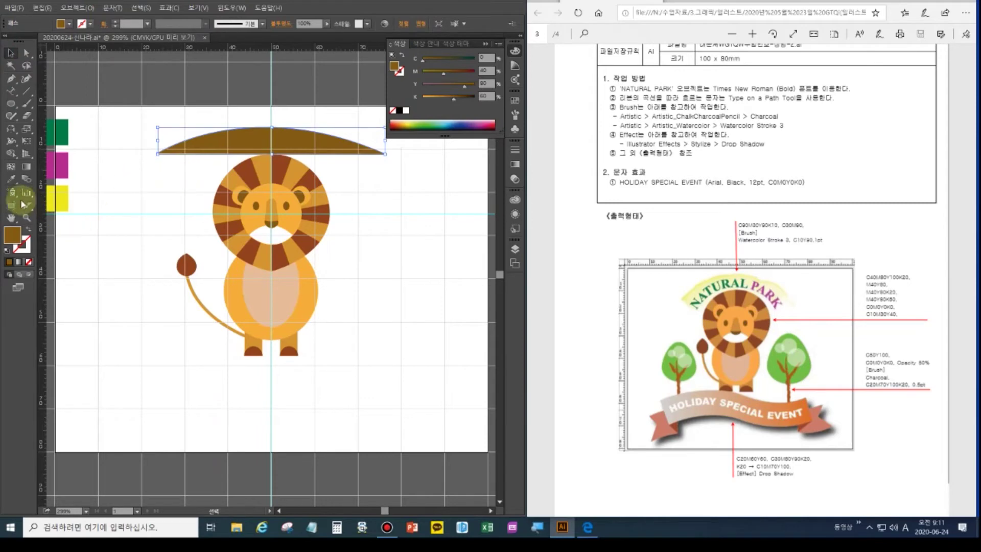
{"action": "left_click", "coordinate": [13, 183]}
{"action": "left_click", "coordinate": [62, 196]}
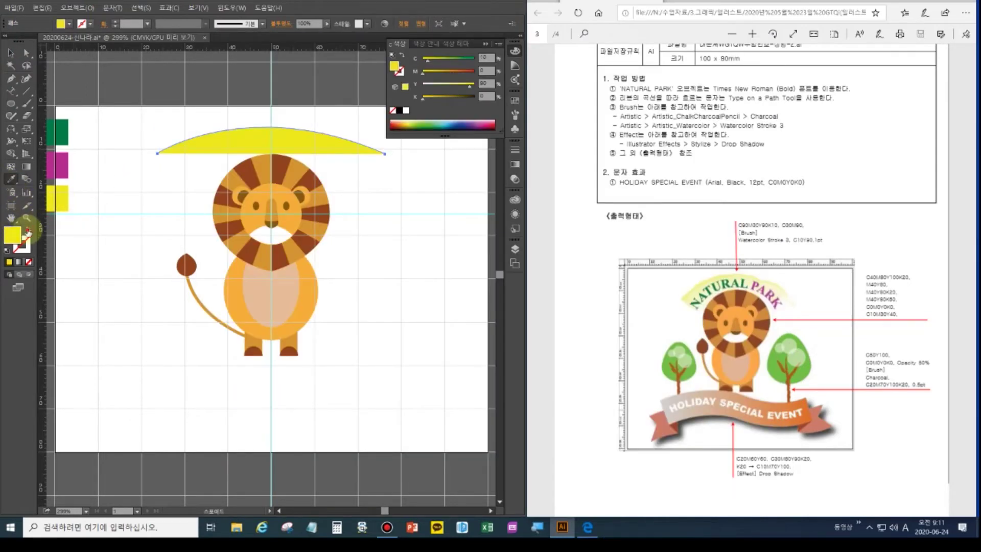
{"action": "key", "text": "shift+x"}
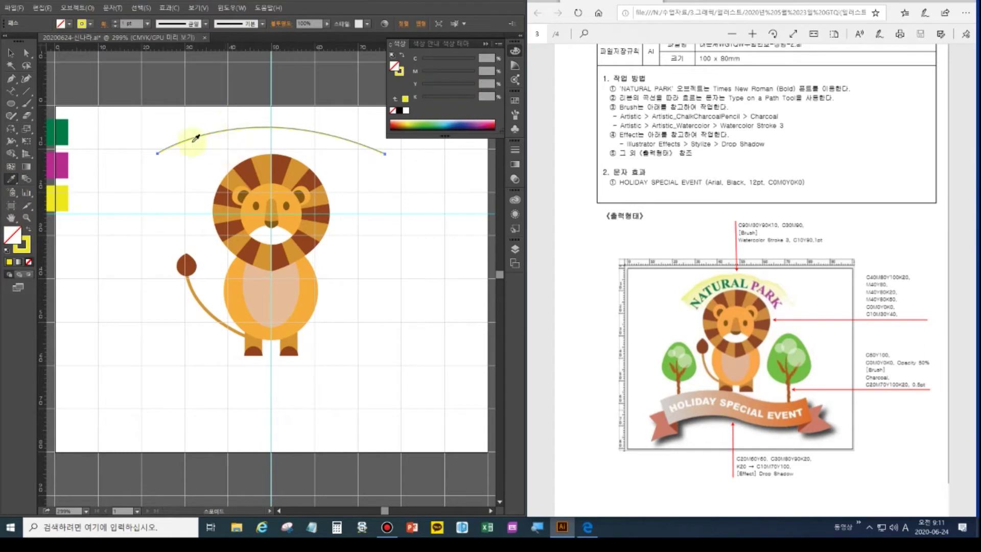
Check the brush specification in the reference PDF and open the artistic watercolor brush library (예술_수채화 효과) for the arc.
{"action": "left_click", "coordinate": [11, 53]}
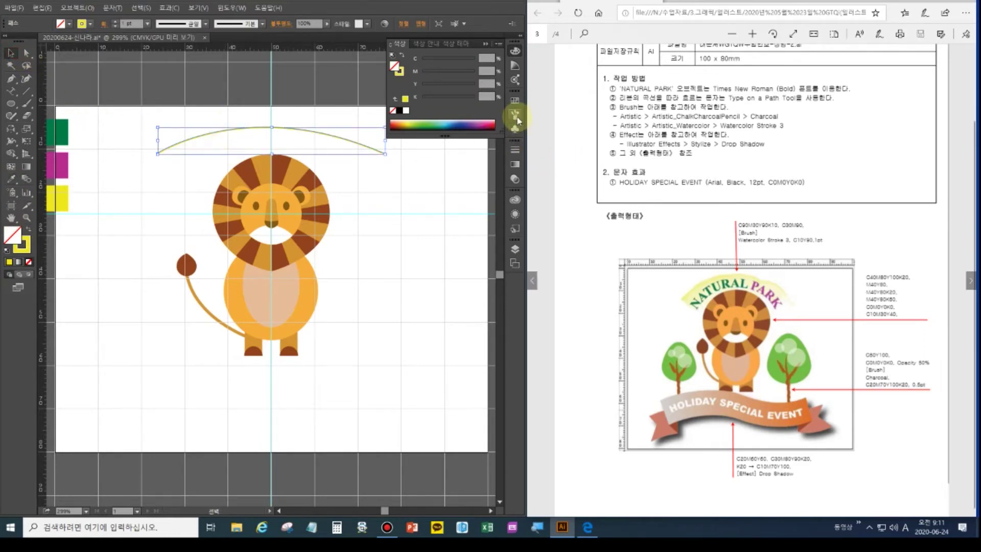
{"action": "key", "text": "b"}
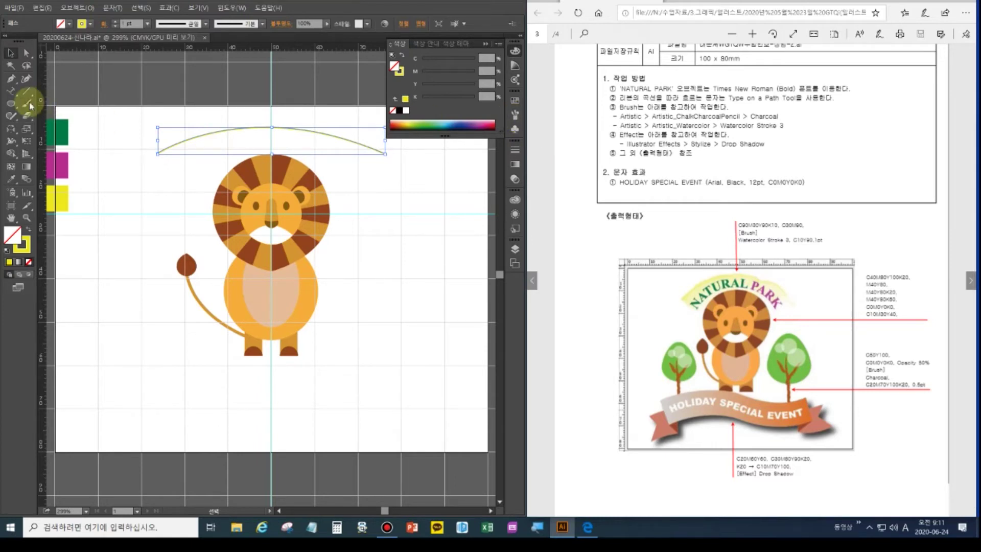
{"action": "left_click", "coordinate": [516, 116]}
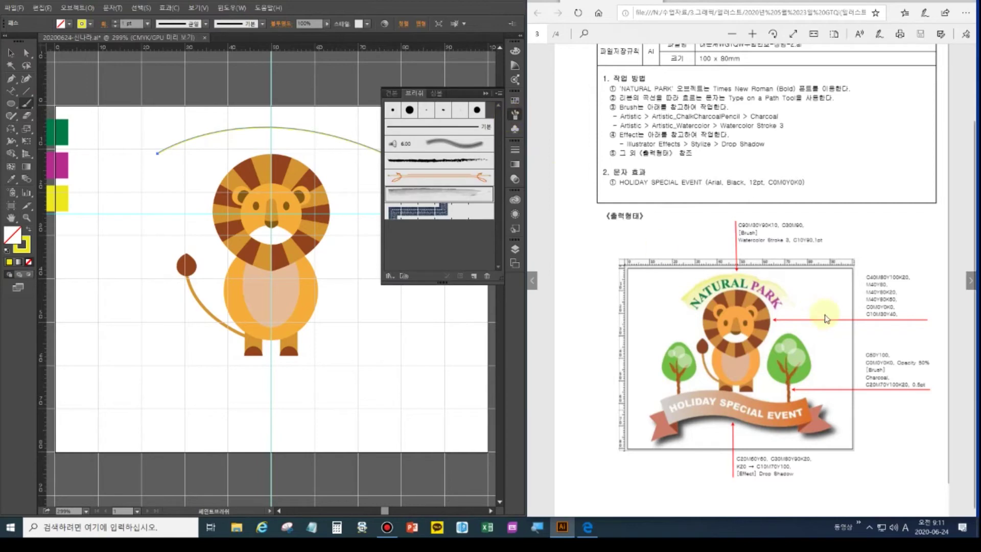
{"action": "left_click", "coordinate": [761, 245]}
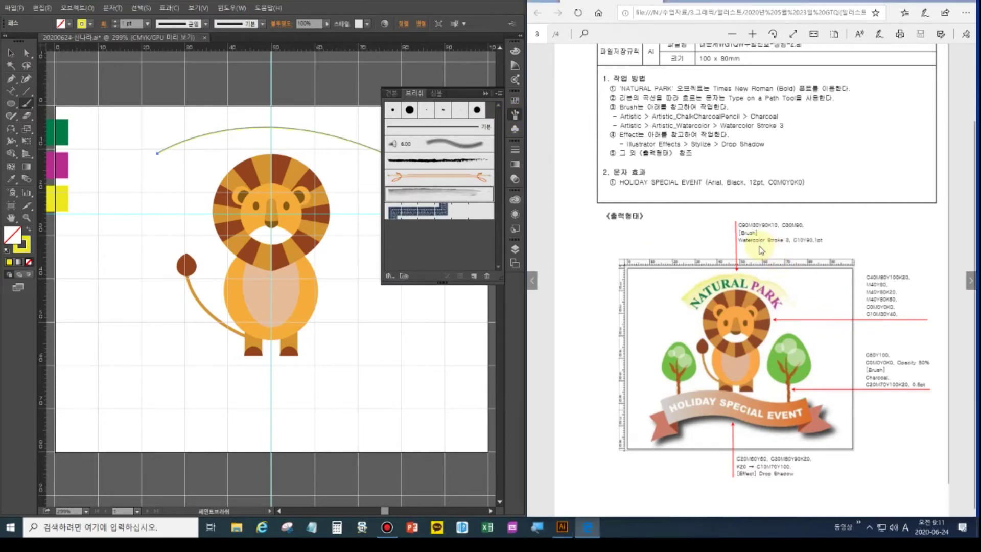
{"action": "scroll", "coordinate": [761, 249], "scroll_direction": "up", "scroll_amount": 3}
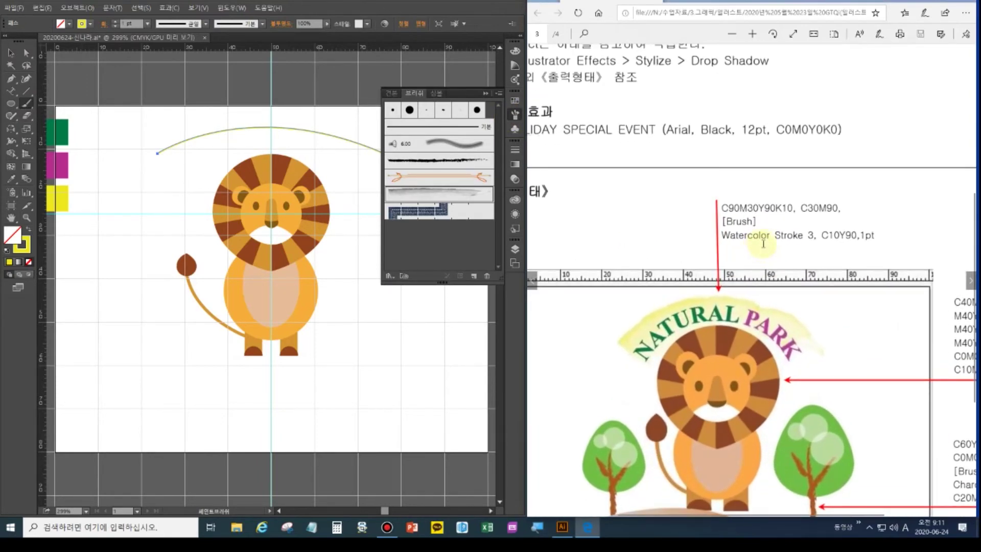
{"action": "scroll", "coordinate": [764, 243], "scroll_direction": "up", "scroll_amount": 1}
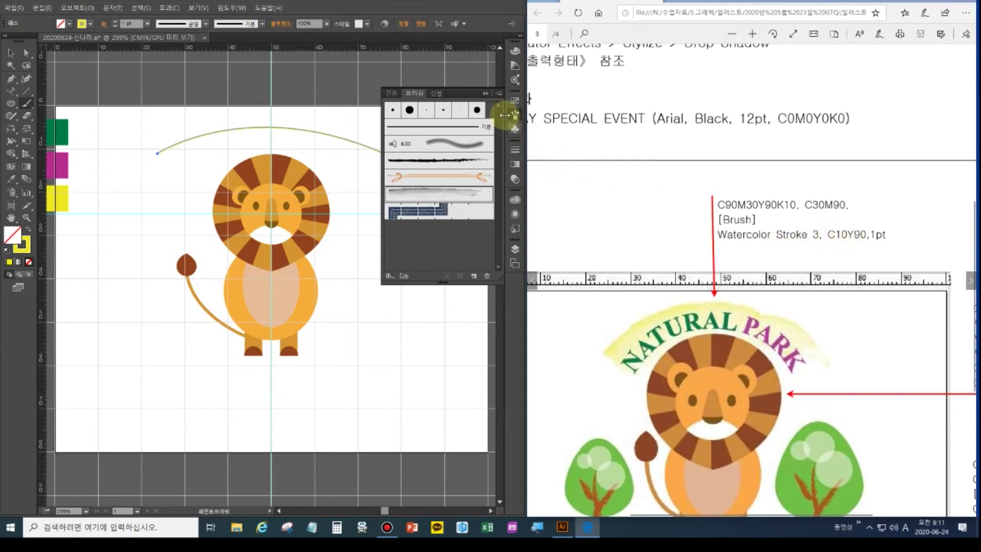
{"action": "left_click", "coordinate": [498, 96]}
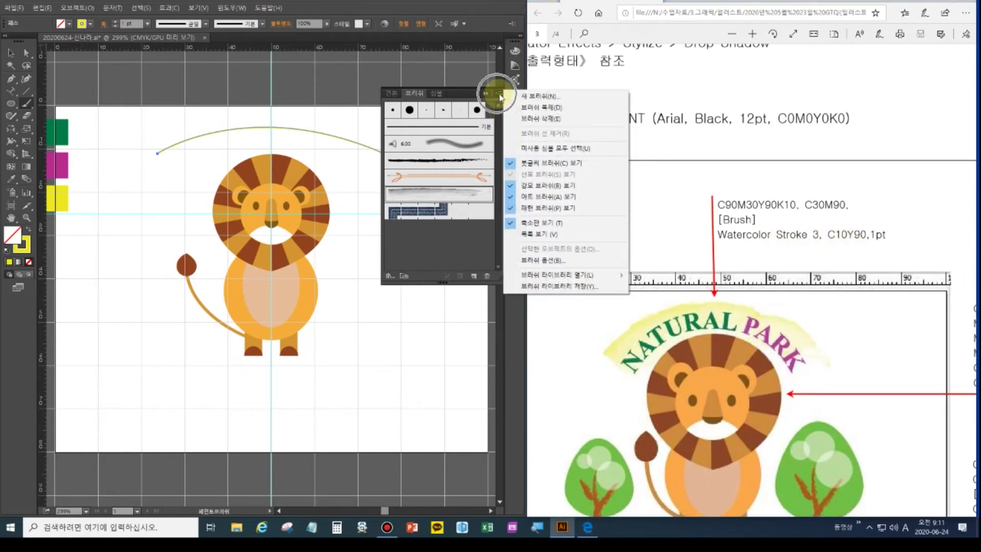
{"action": "mouse_move", "coordinate": [572, 276]}
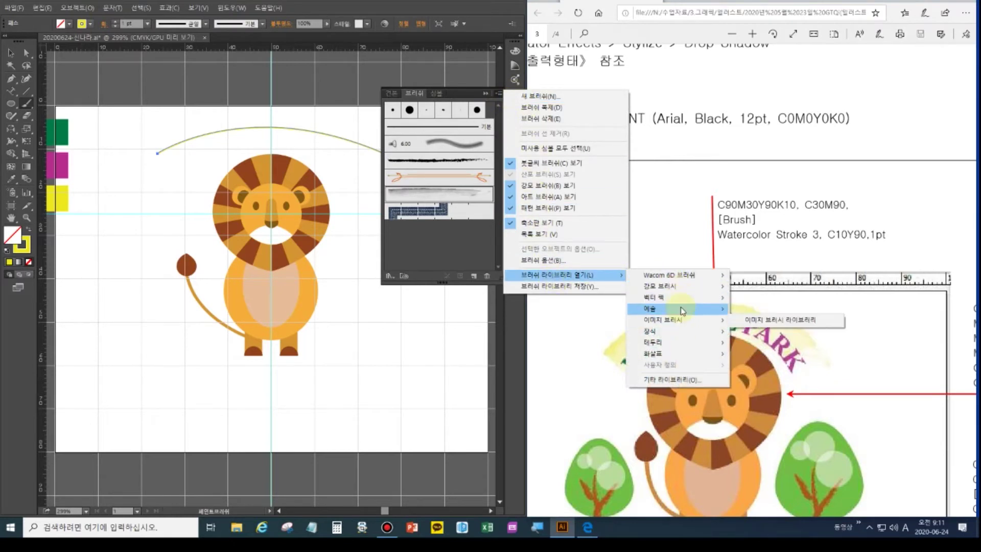
{"action": "mouse_move", "coordinate": [683, 310]}
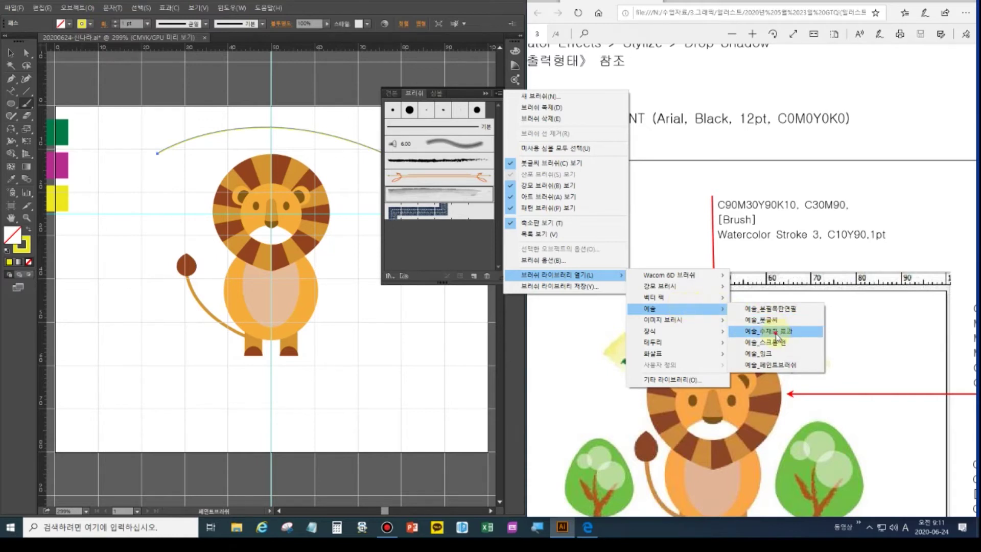
{"action": "left_click", "coordinate": [776, 332]}
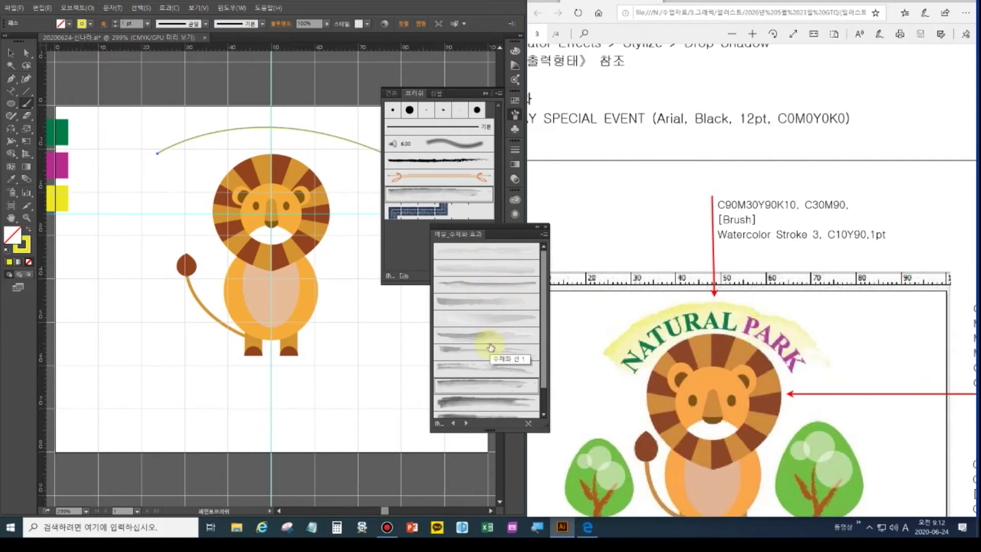
Apply the Watercolor Stroke 3 brush to the yellow arc and close the brush library.
{"action": "left_click", "coordinate": [498, 387]}
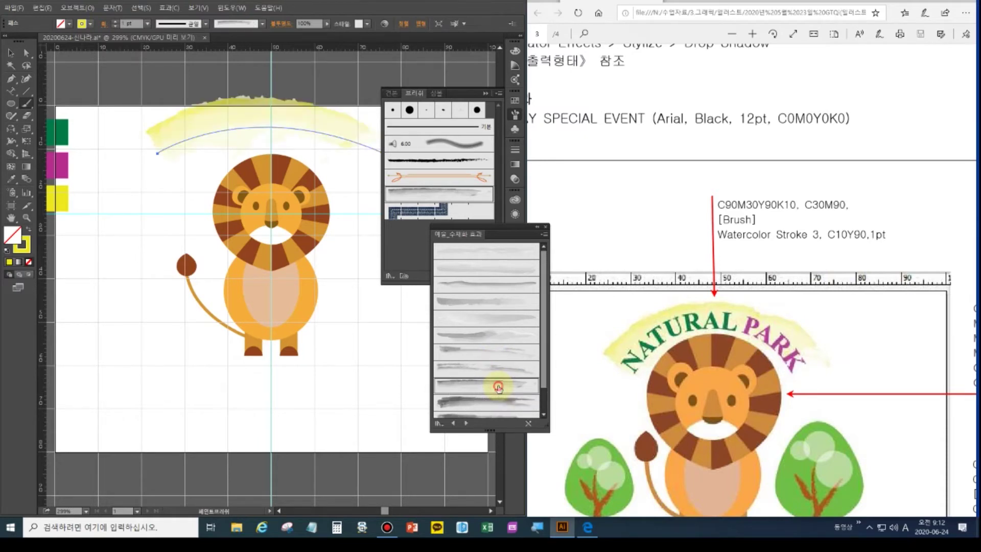
{"action": "left_click", "coordinate": [546, 227]}
{"action": "left_click", "coordinate": [484, 88]}
Move the watercolor arc down about 5 mm so it sits close to the lion's mane, and deselect it.
{"action": "left_click", "coordinate": [15, 54]}
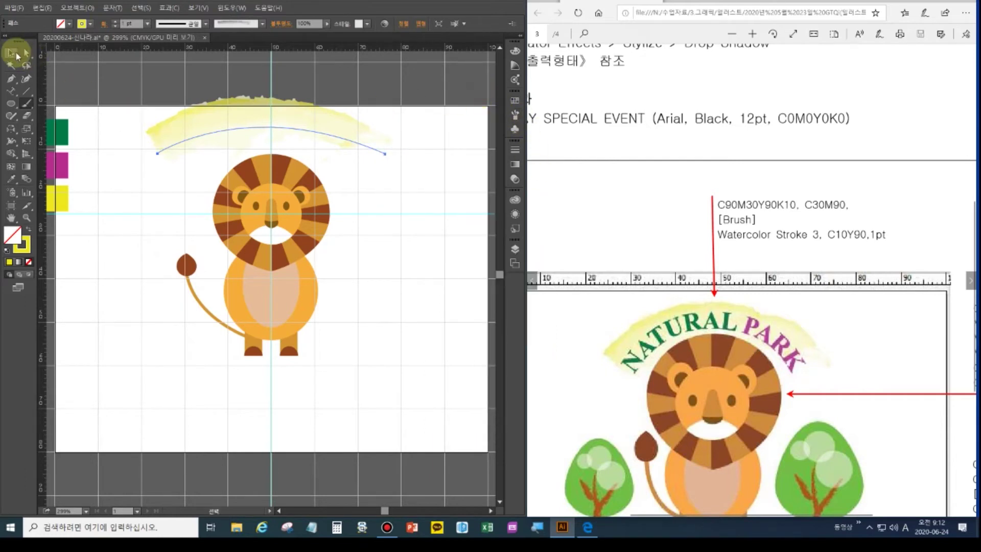
{"action": "left_click_drag", "start_coordinate": [250, 129], "coordinate": [250, 147]}
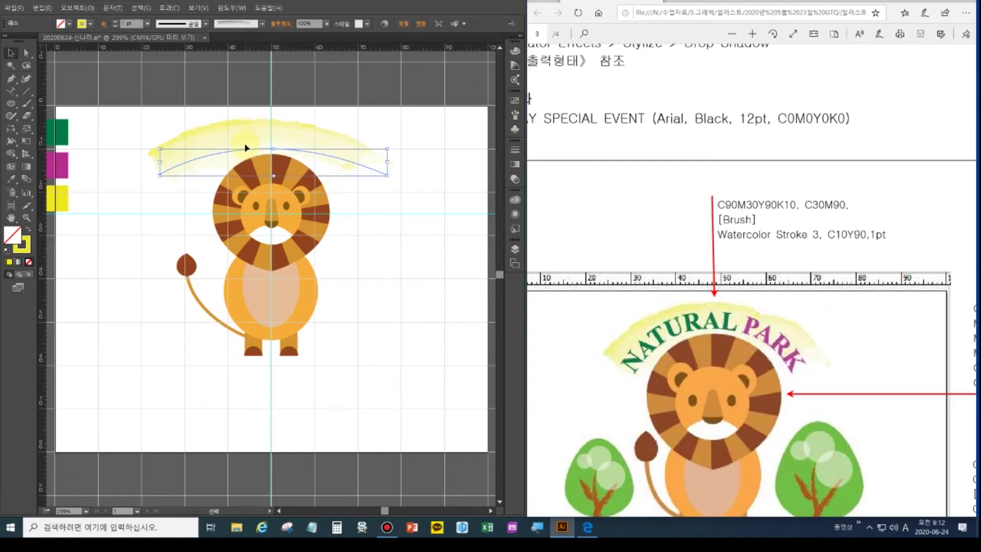
{"action": "key", "text": "a"}
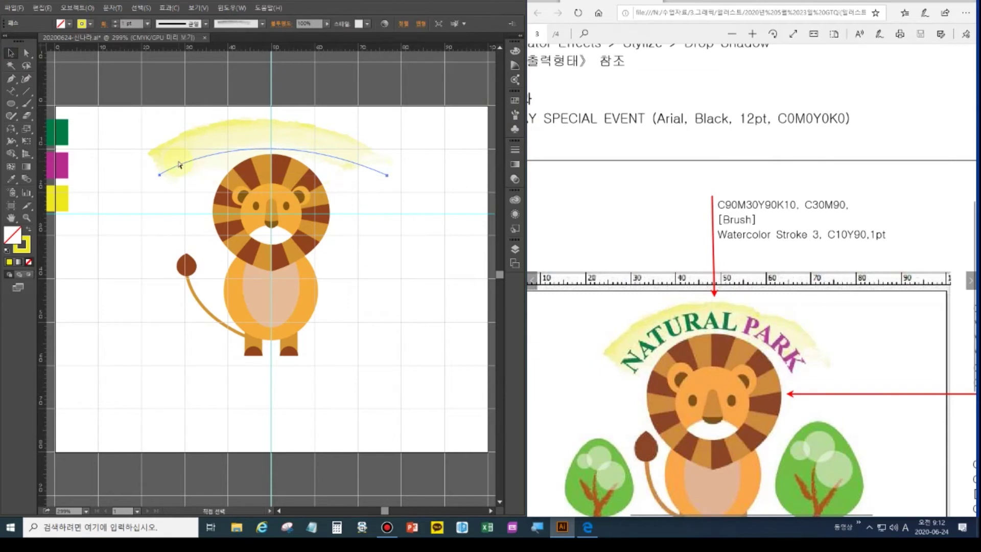
{"action": "key", "text": "ctrl+shift+a"}
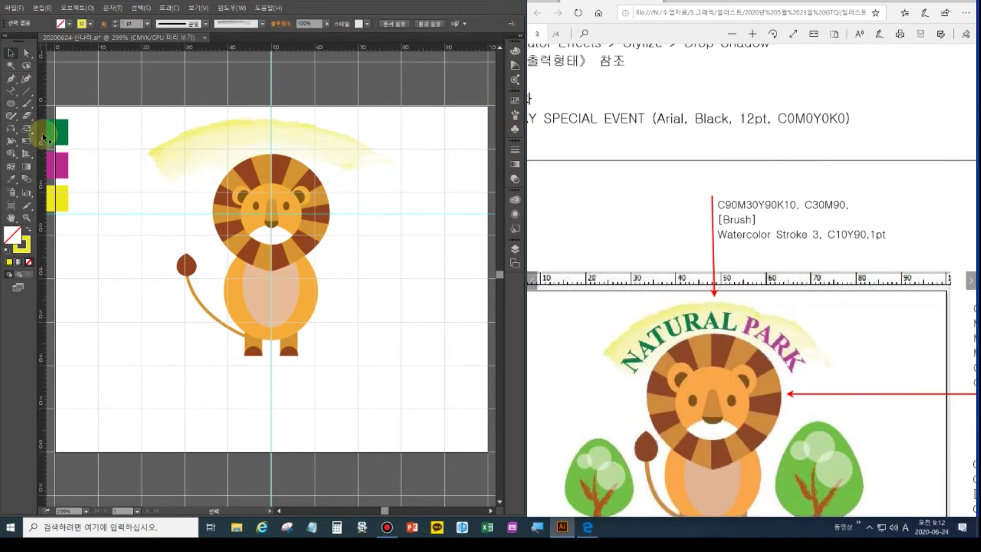
Draw a second upward-curved arc about 47 mm wide with the Pen tool over the watercolor band, with black stroke and no fill.
{"action": "left_click", "coordinate": [12, 78]}
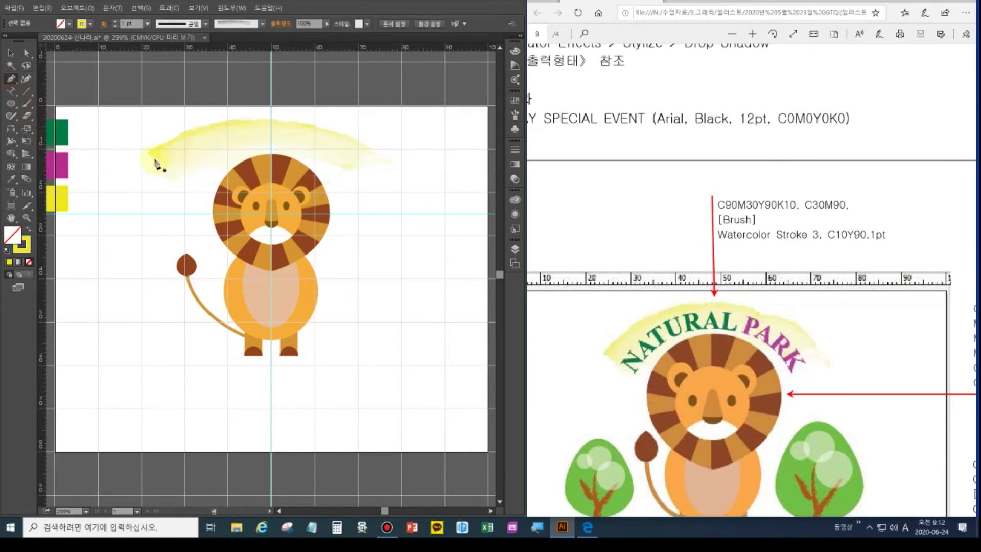
{"action": "left_click", "coordinate": [7, 250]}
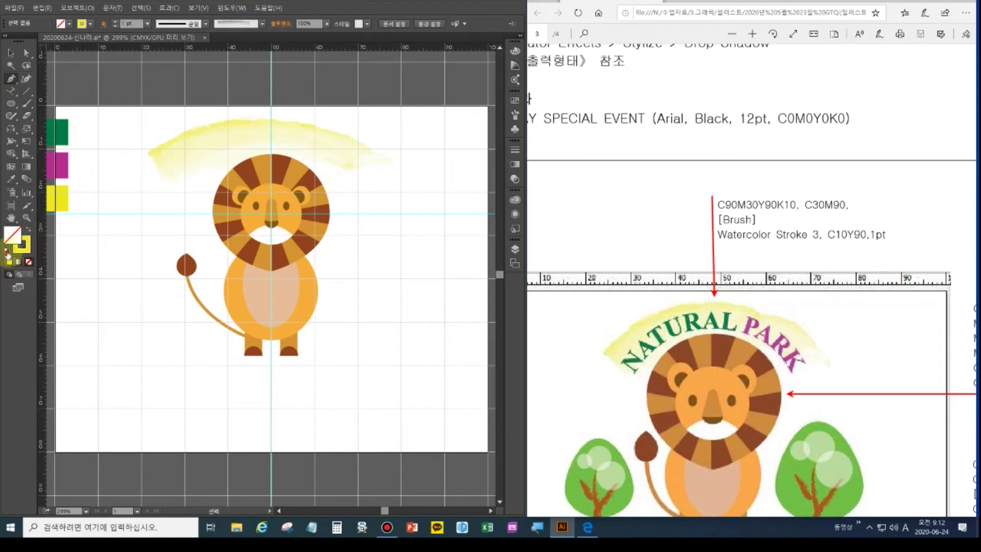
{"action": "left_click", "coordinate": [28, 262]}
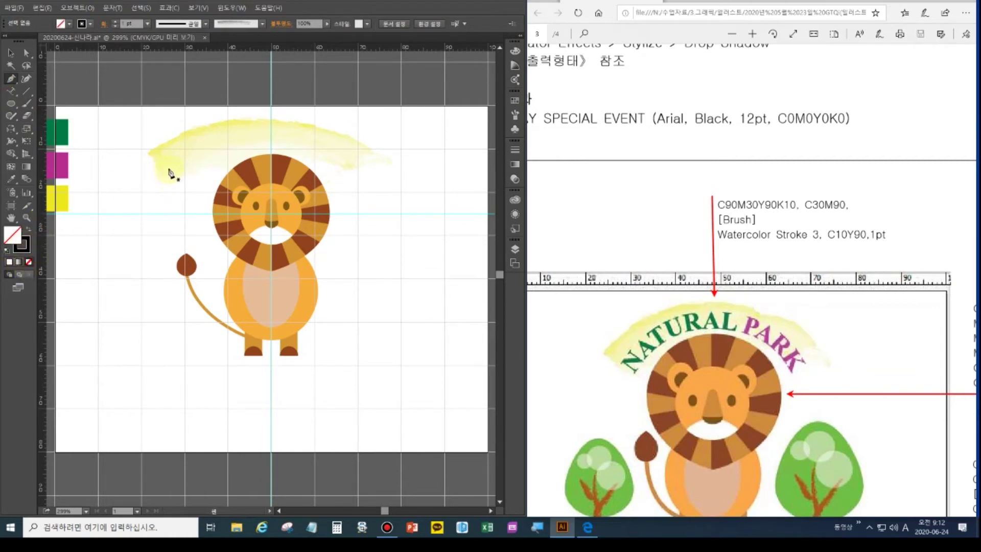
{"action": "left_click", "coordinate": [157, 174]}
{"action": "left_click_drag", "start_coordinate": [360, 173], "coordinate": [461, 237]}
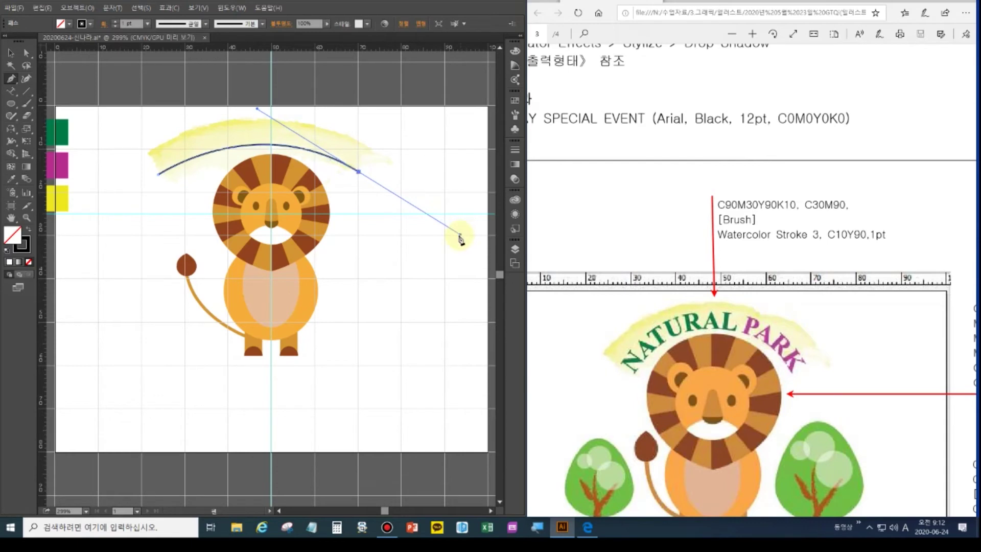
{"action": "left_click", "coordinate": [367, 241], "text": "ctrl"}
Nudge the black arc sideways until it is centred on the vertical guide above the lion's head.
{"action": "left_click", "coordinate": [11, 53]}
{"action": "left_click", "coordinate": [188, 159]}
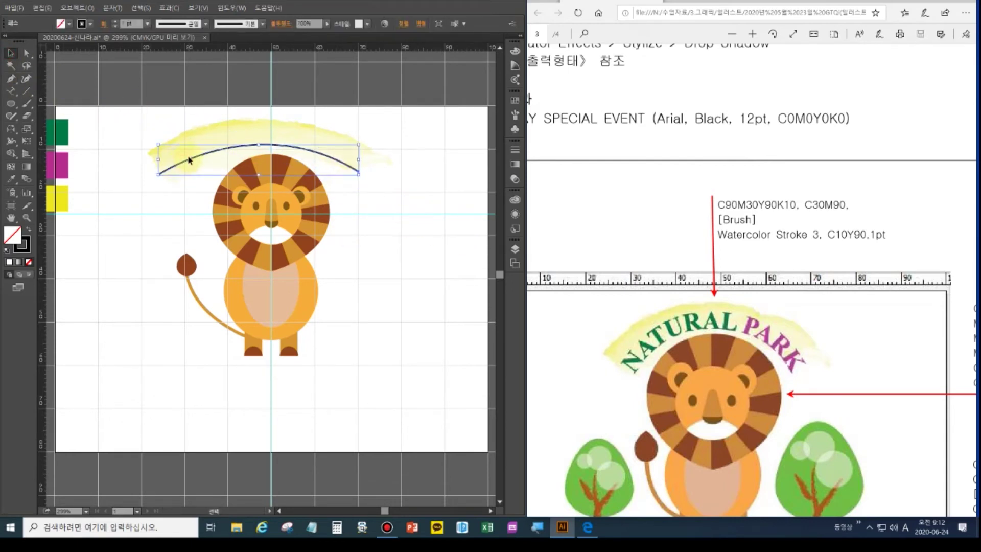
{"action": "key", "text": "Right"}
{"action": "key", "text": "Right"}
{"action": "key", "text": "Right"}
{"action": "key", "text": "Right"}
{"action": "key", "text": "Right"}
{"action": "key", "text": "Right"}
{"action": "key", "text": "Right"}
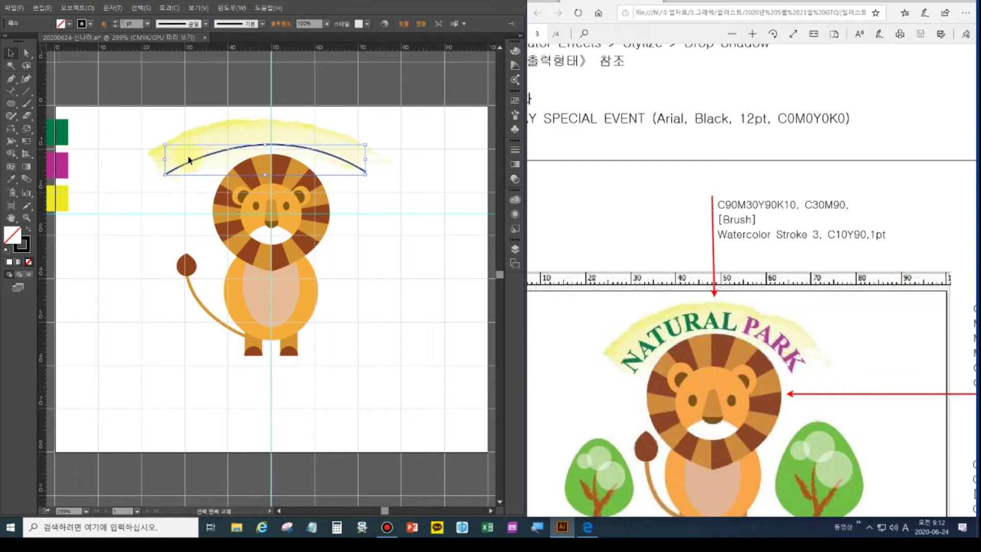
{"action": "key", "text": "Right"}
{"action": "key", "text": "Right"}
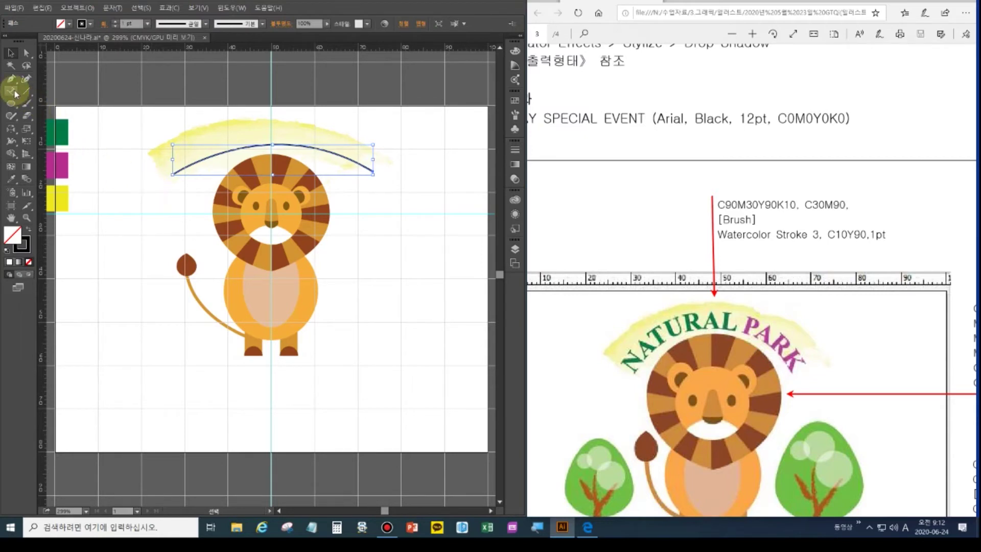
Add the text NATURAL PARK along the black arc with the Type on a Path tool.
{"action": "left_click_drag", "start_coordinate": [13, 94], "coordinate": [46, 122]}
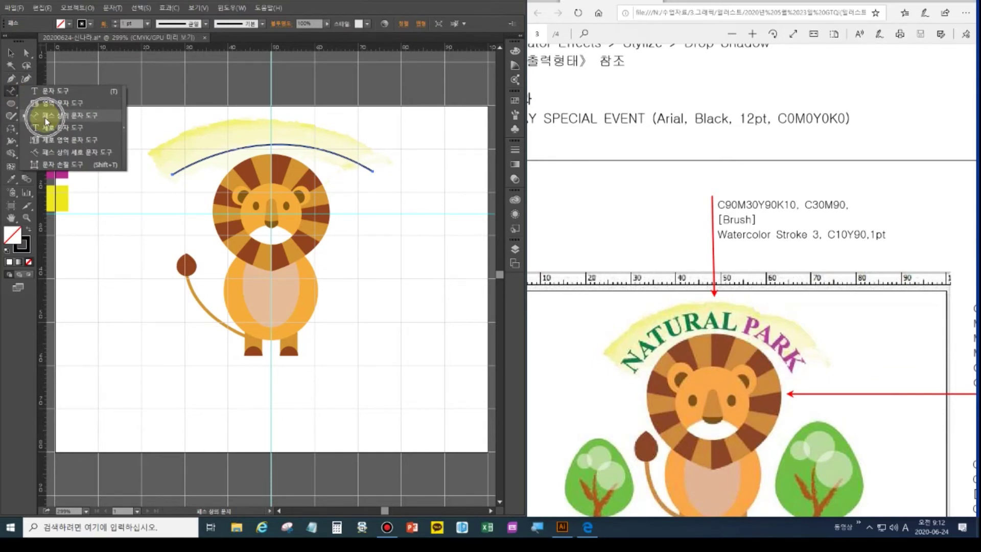
{"action": "left_click_drag", "start_coordinate": [46, 121], "coordinate": [46, 121]}
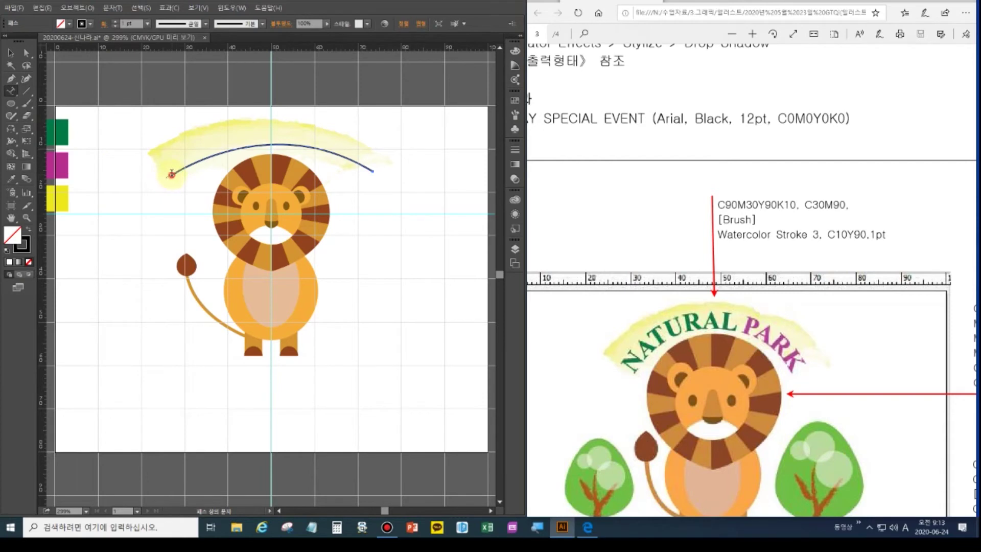
{"action": "left_click", "coordinate": [172, 174]}
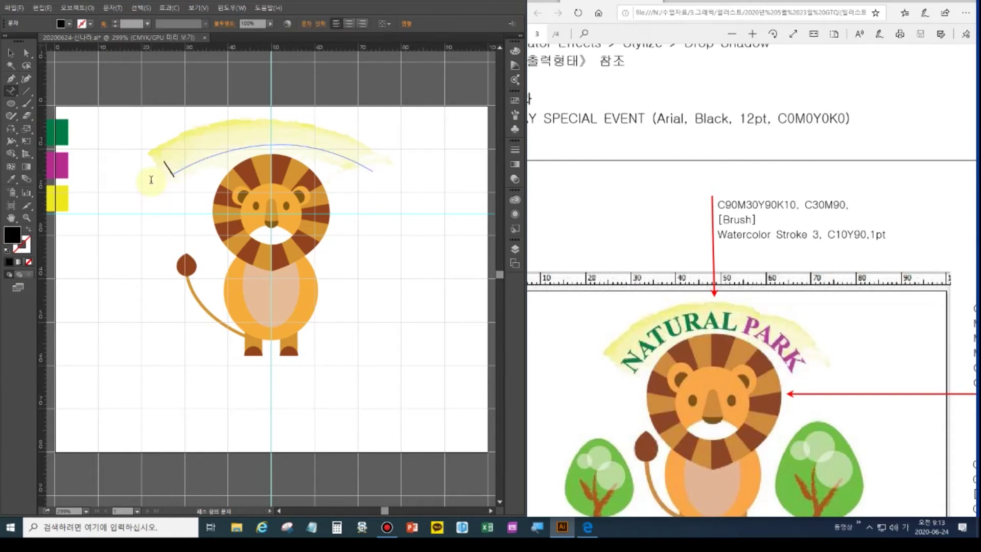
{"action": "type", "text": "NATURAL PARK"}
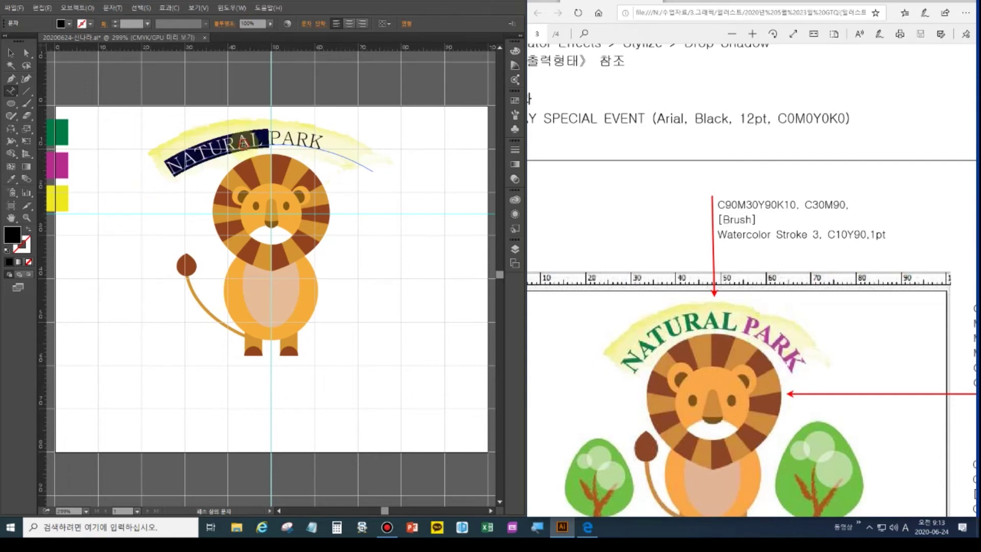
Check the required font in the reference PDF and set the NATURAL PARK text to Times New Roman Bold.
{"action": "triple_click", "coordinate": [243, 144]}
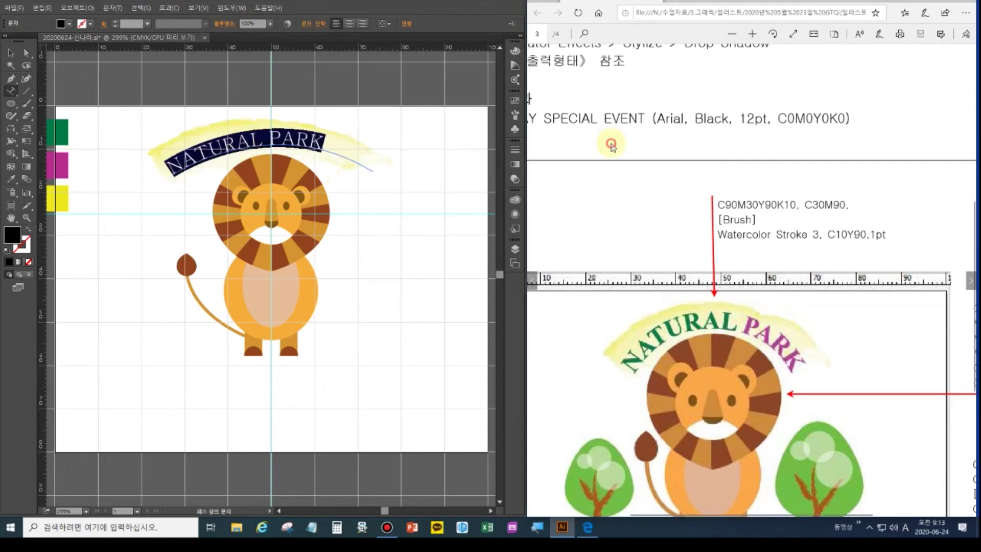
{"action": "scroll", "coordinate": [611, 146], "scroll_direction": "down", "scroll_amount": 4}
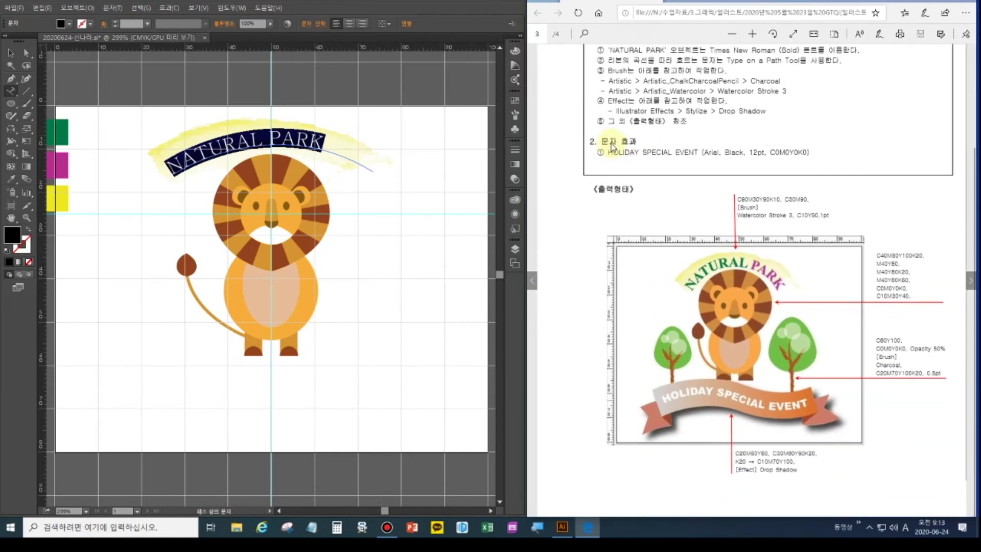
{"action": "scroll", "coordinate": [611, 146], "scroll_direction": "up", "scroll_amount": 2}
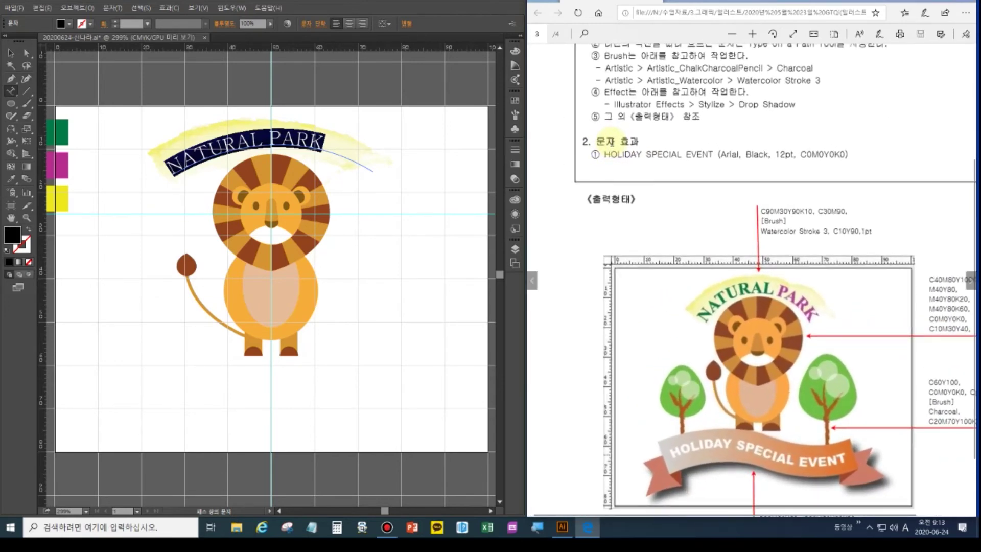
{"action": "scroll", "coordinate": [619, 109], "scroll_direction": "up", "scroll_amount": 4}
{"action": "scroll", "coordinate": [681, 176], "scroll_direction": "down", "scroll_amount": 1}
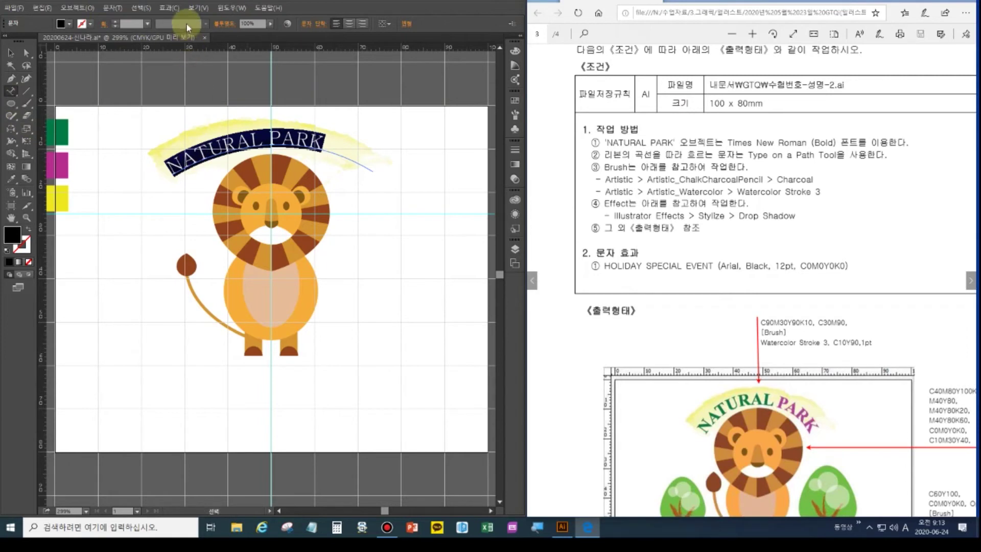
{"action": "left_click", "coordinate": [209, 150]}
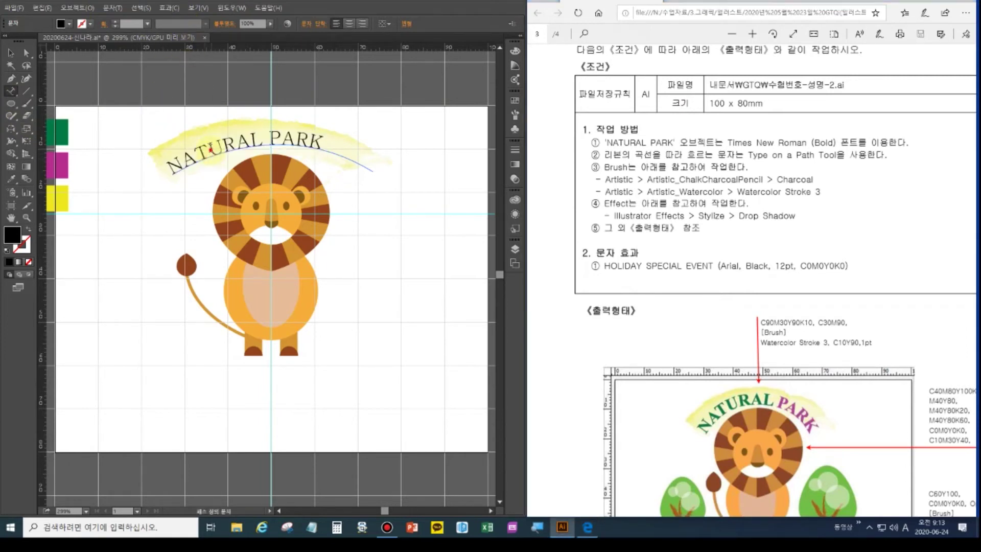
{"action": "key", "text": "ctrl+a"}
{"action": "key", "text": "ctrl+t"}
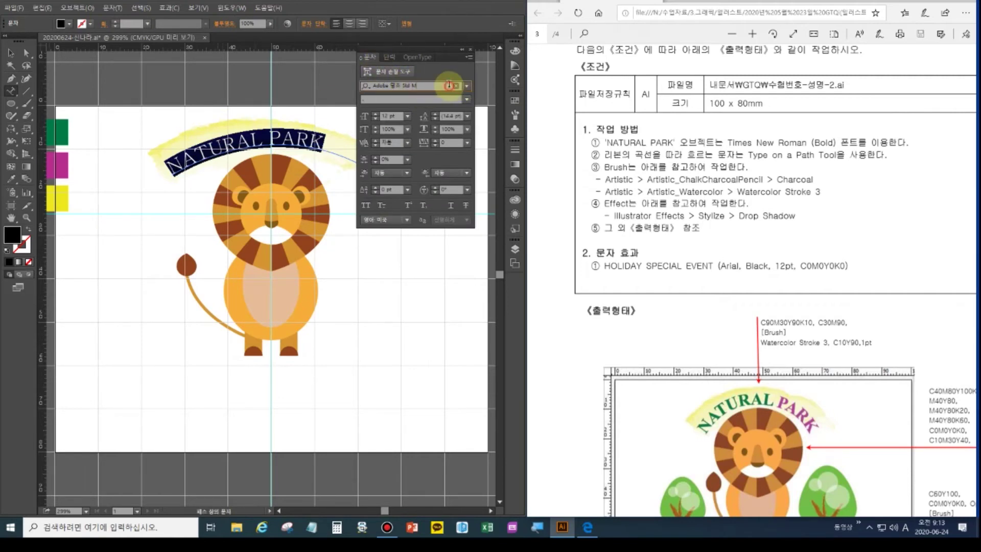
{"action": "left_click", "coordinate": [347, 86]}
{"action": "type", "text": "T"}
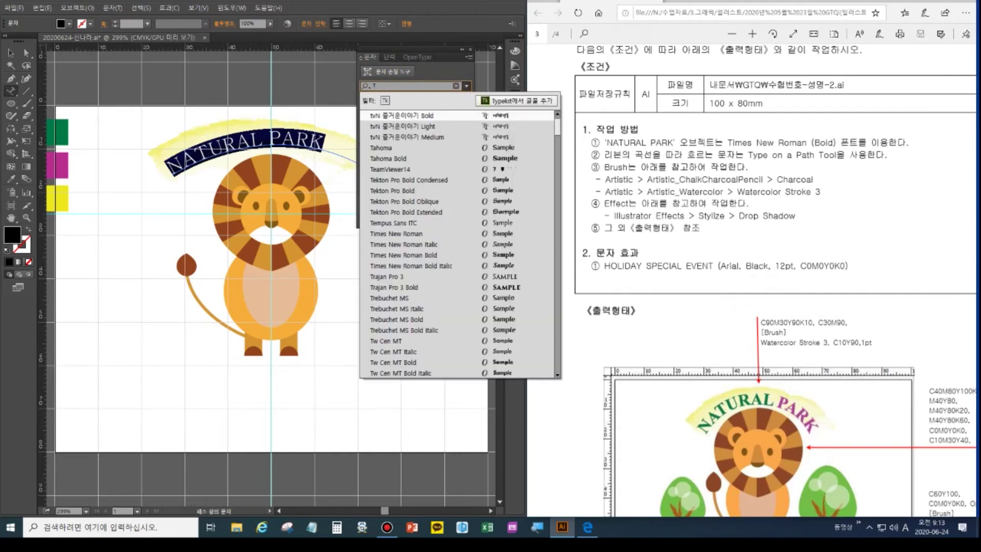
{"action": "type", "text": "ime"}
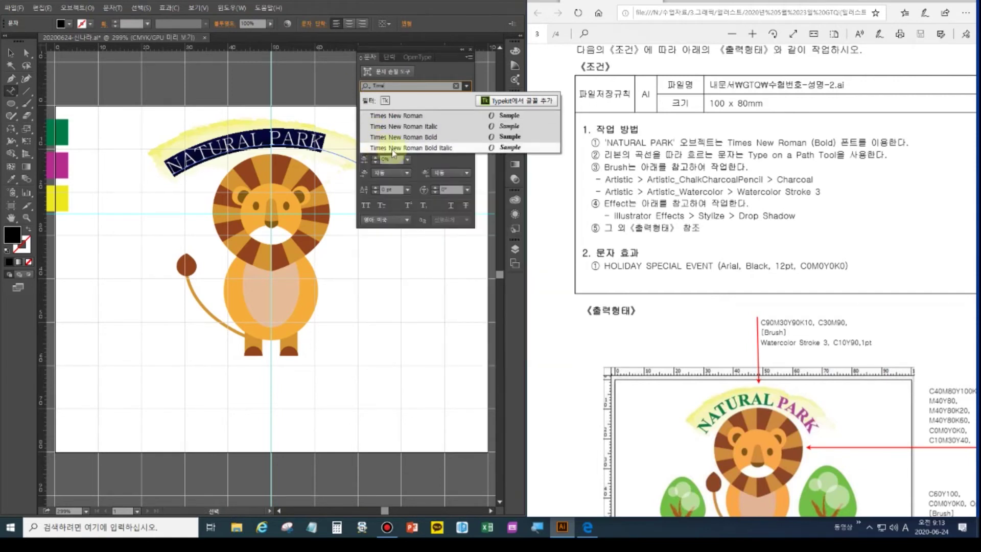
{"action": "left_click", "coordinate": [423, 141]}
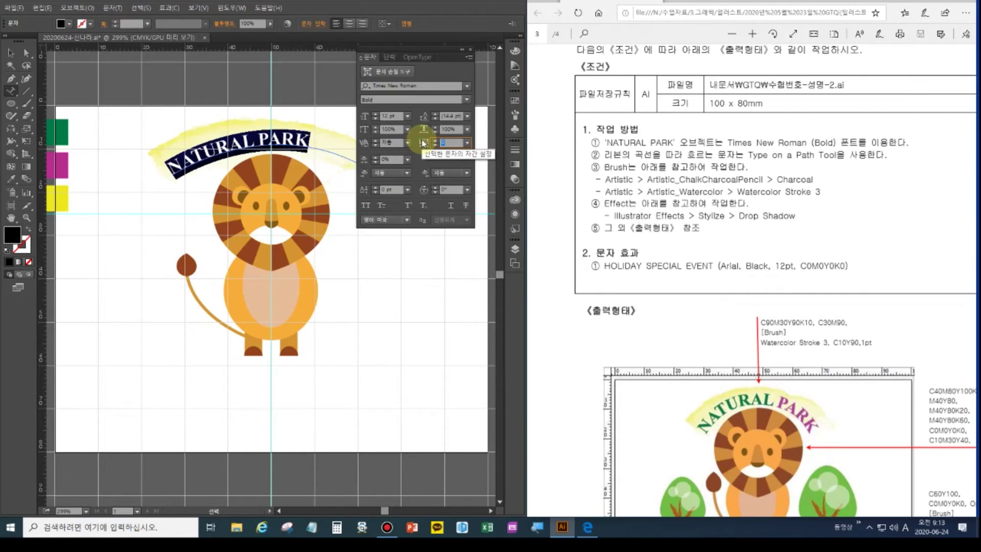
Enlarge NATURAL PARK to 15 pt and shift it along its path so it spans the arc above the lion's head.
{"action": "left_click", "coordinate": [405, 110]}
{"action": "left_click", "coordinate": [176, 158]}
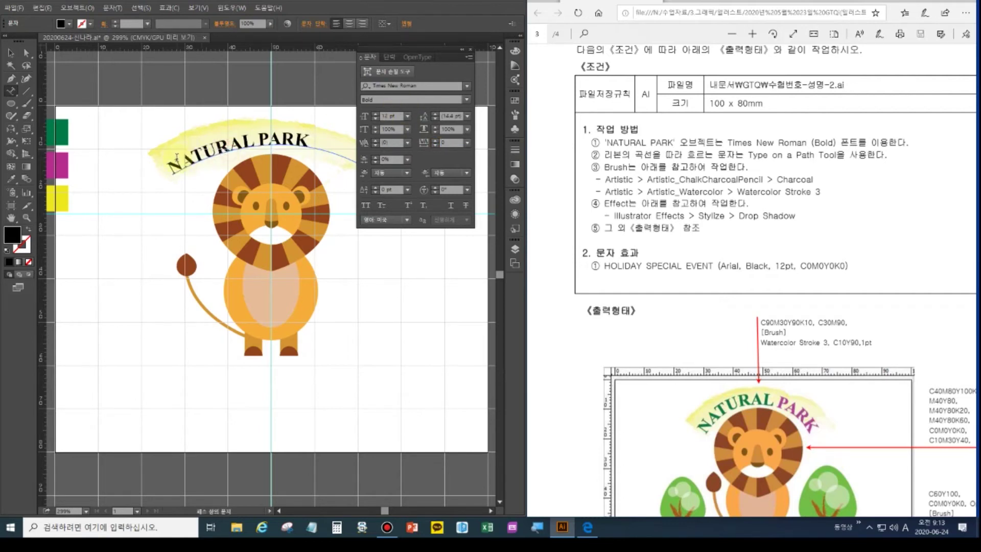
{"action": "left_click_drag", "start_coordinate": [172, 165], "coordinate": [169, 169]}
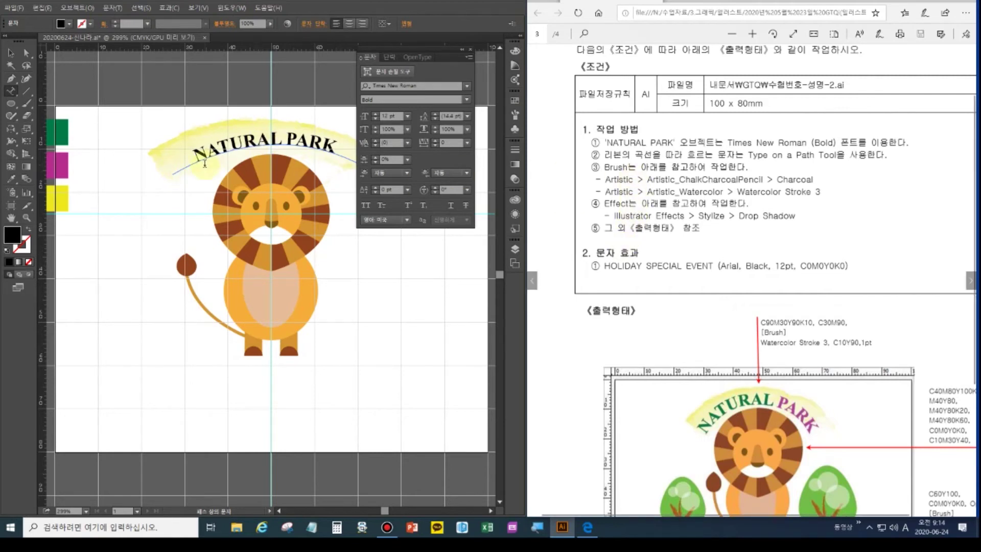
{"action": "left_click_drag", "start_coordinate": [197, 156], "coordinate": [338, 148]}
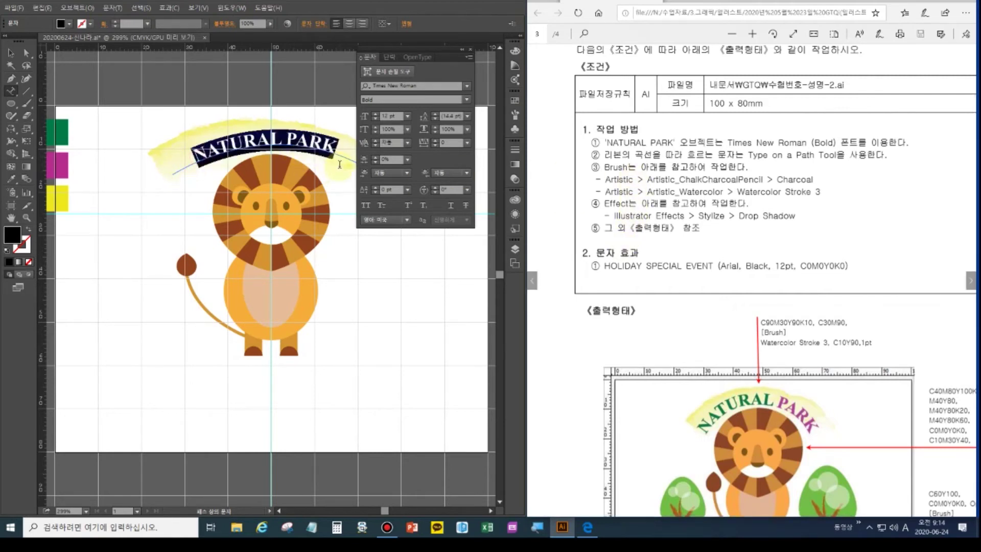
{"action": "left_click", "coordinate": [376, 115]}
{"action": "left_click", "coordinate": [376, 115]}
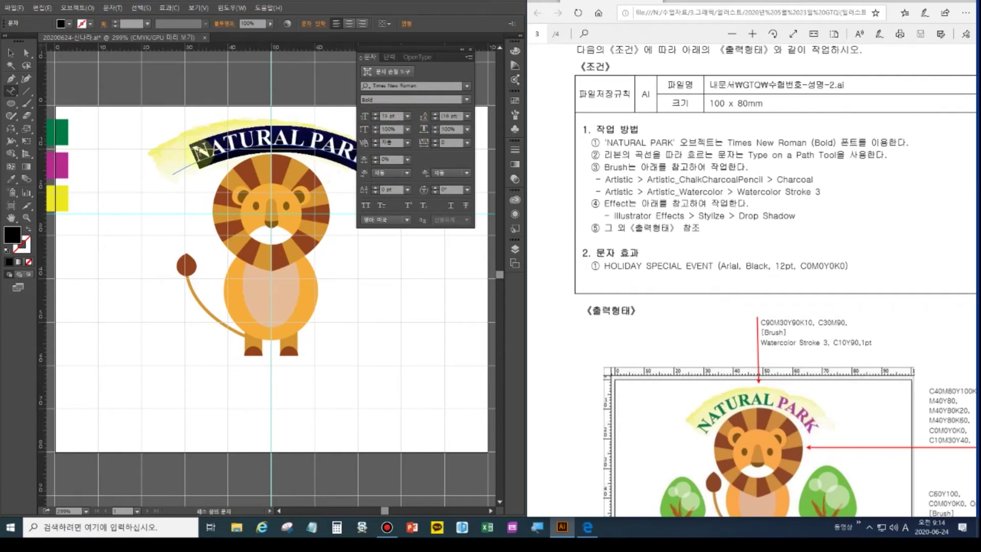
{"action": "left_click", "coordinate": [279, 114]}
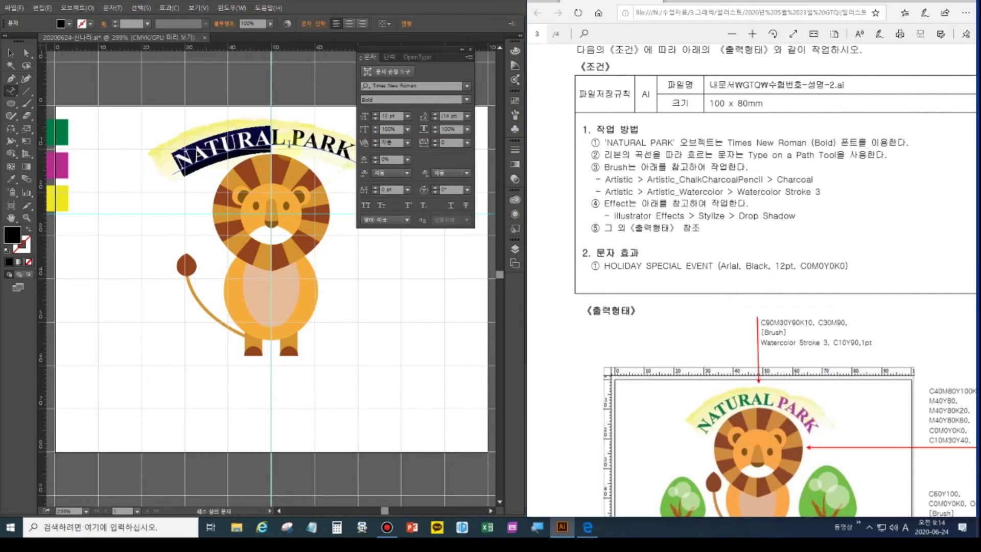
Colour the word NATURAL with the green swatch using the Eyedropper and deselect the text.
{"action": "left_click", "coordinate": [284, 139]}
{"action": "left_click_drag", "start_coordinate": [283, 139], "coordinate": [153, 163]}
{"action": "left_click", "coordinate": [10, 179]}
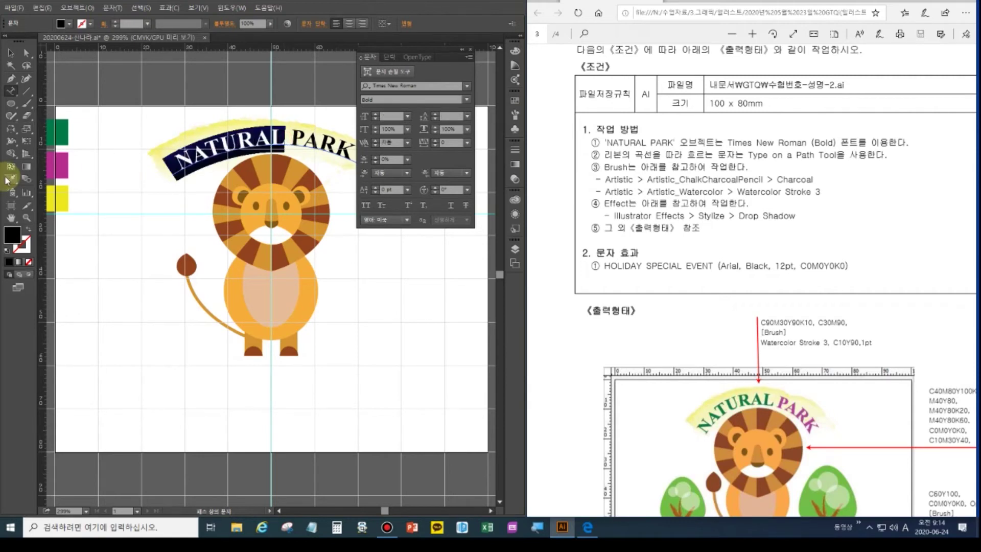
{"action": "left_click", "coordinate": [56, 131]}
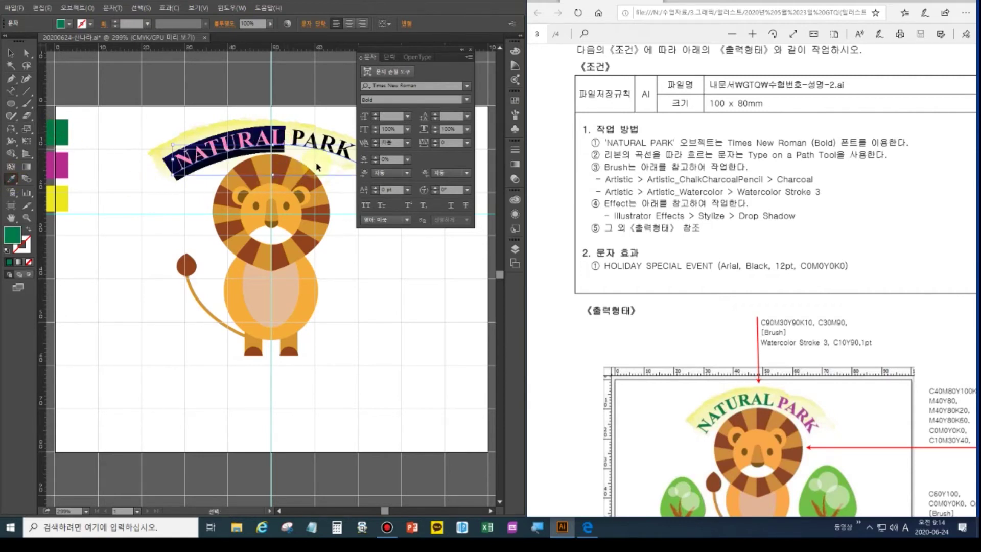
{"action": "left_click", "coordinate": [328, 82], "text": "ctrl"}
Colour the word PARK with the magenta swatch using the Eyedropper and deselect the text.
{"action": "left_click", "coordinate": [10, 91]}
{"action": "left_click_drag", "start_coordinate": [290, 139], "coordinate": [358, 156]}
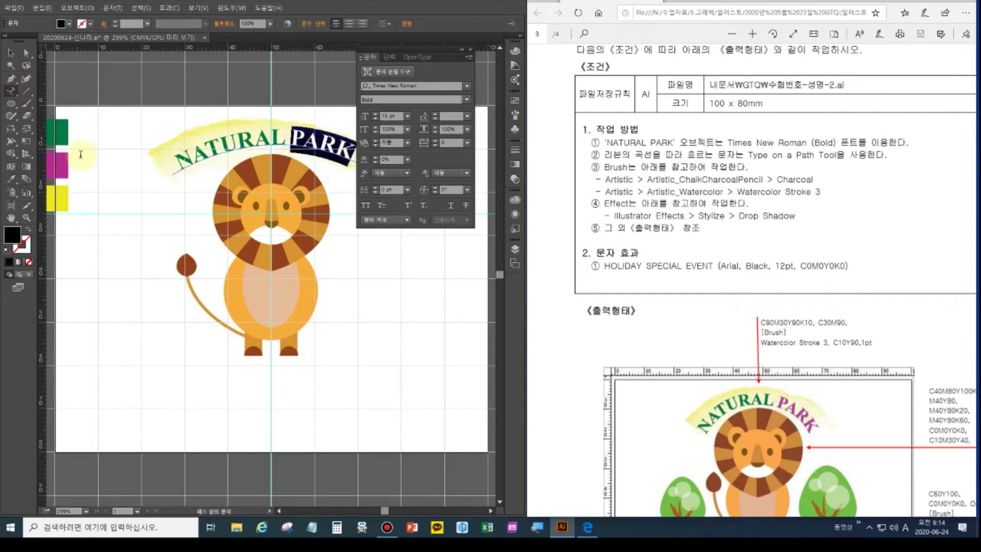
{"action": "left_click", "coordinate": [10, 179]}
{"action": "left_click", "coordinate": [57, 165]}
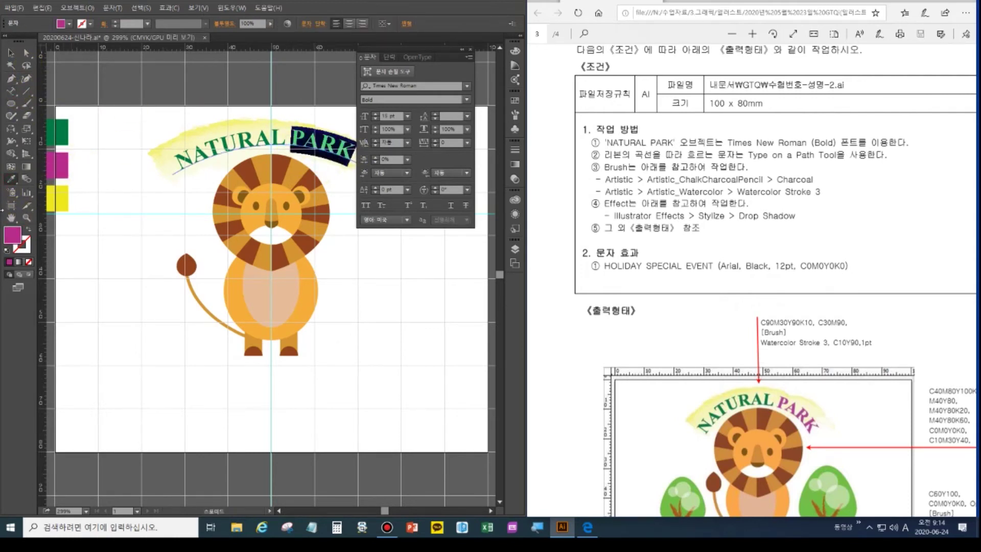
{"action": "left_click", "coordinate": [132, 230], "text": "ctrl"}
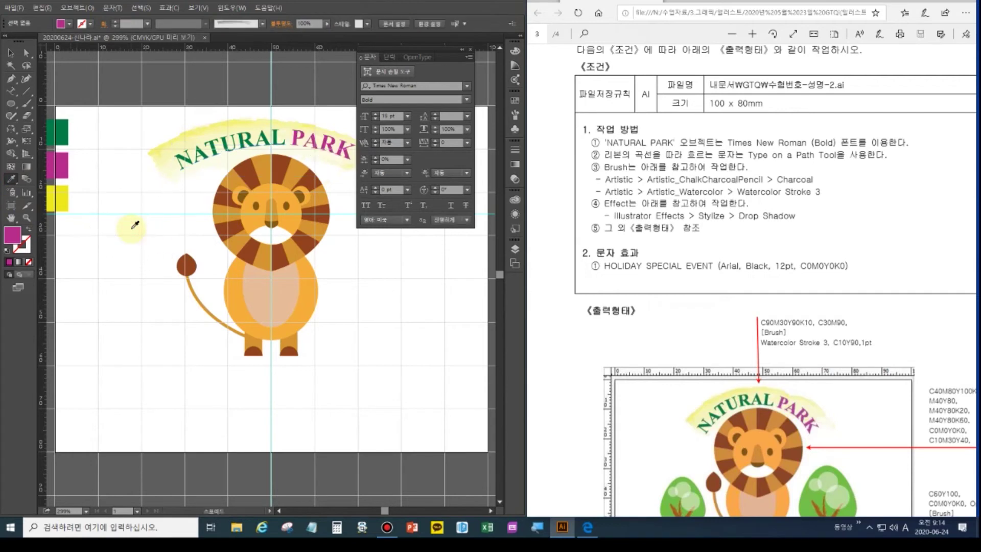
Close the character settings and examine the ribbon's shape and colour specifications in the reference PDF.
{"action": "left_click", "coordinate": [470, 49]}
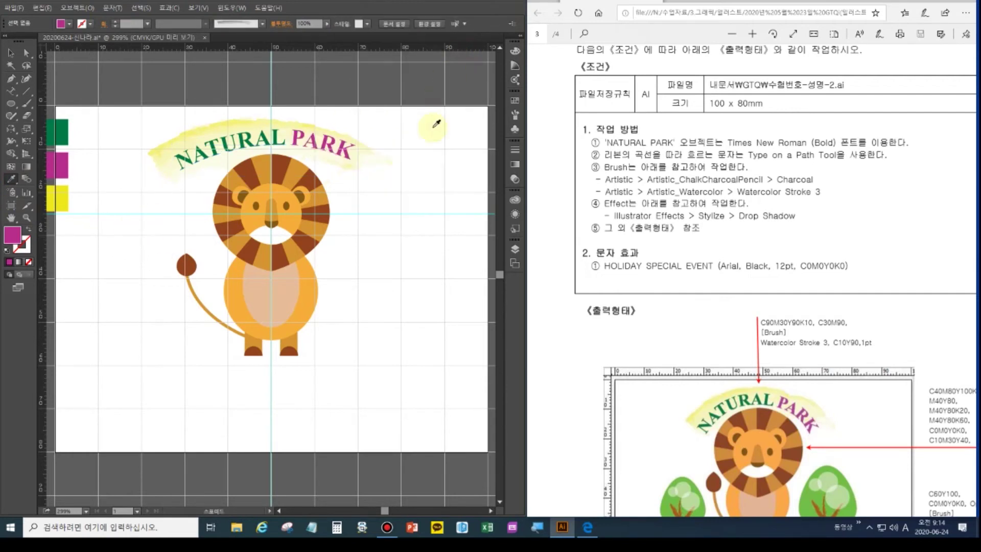
{"action": "left_click", "coordinate": [795, 353]}
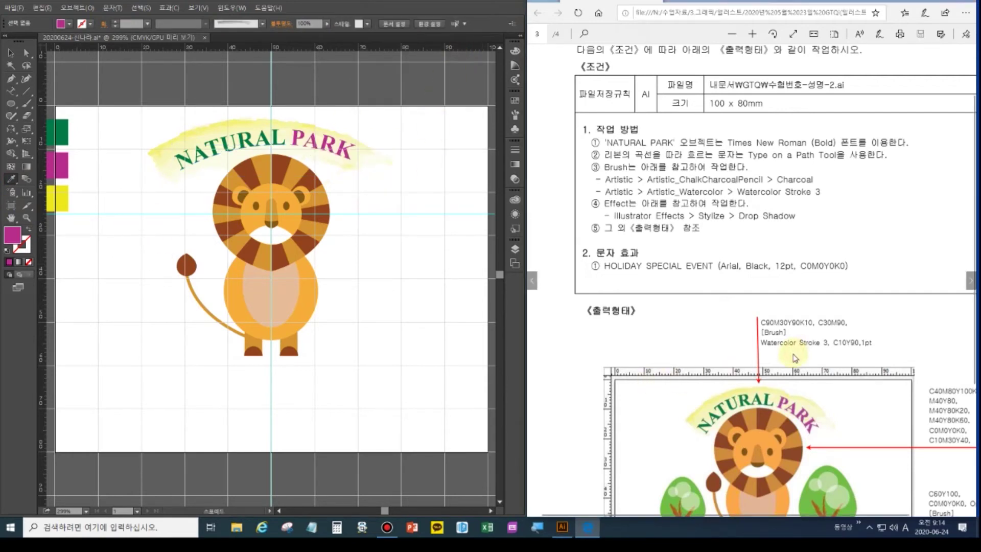
{"action": "scroll", "coordinate": [796, 357], "scroll_direction": "down", "scroll_amount": 3}
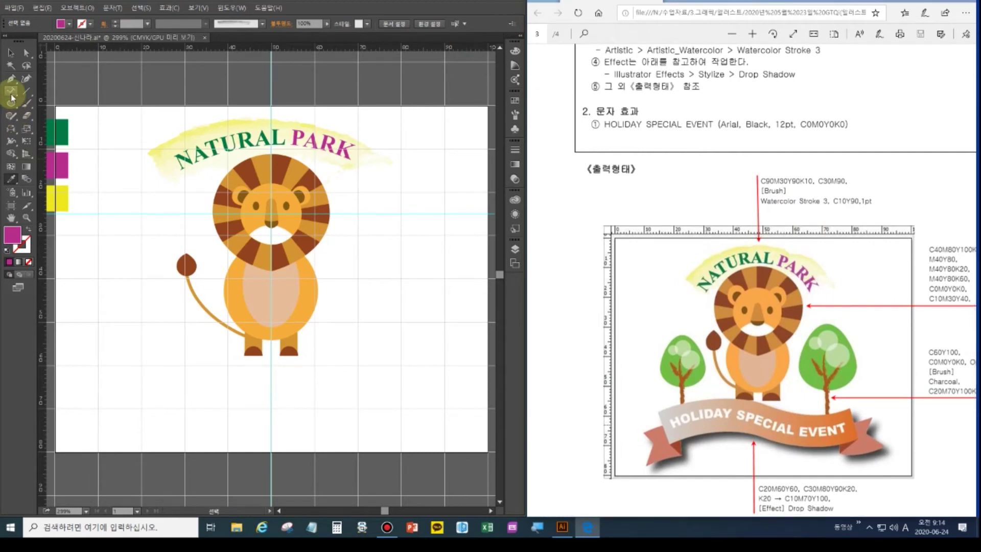
{"action": "scroll", "coordinate": [813, 337], "scroll_direction": "up", "scroll_amount": 2, "text": "ctrl"}
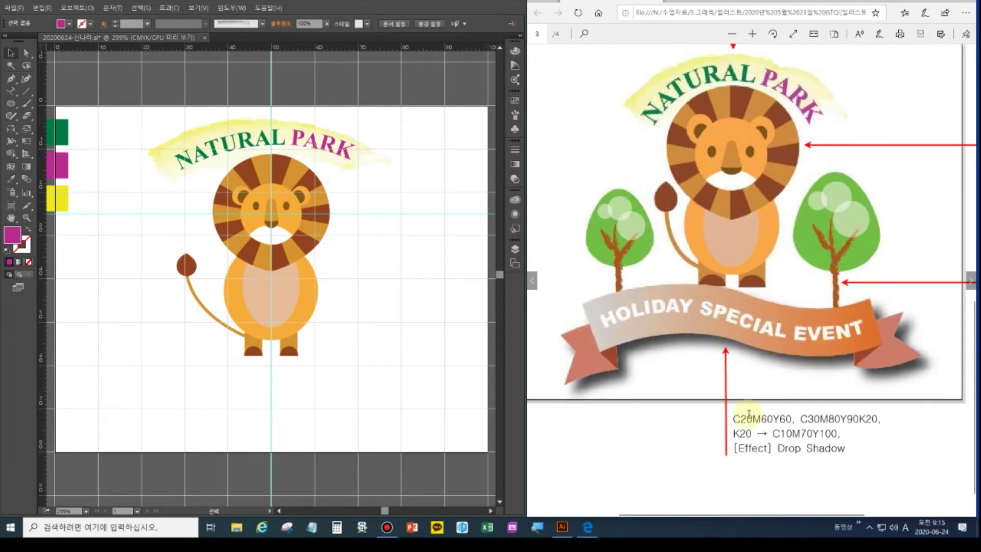
Set the green swatch's fill to C20 M60 Y60 K0.
{"action": "left_click", "coordinate": [12, 61]}
{"action": "left_click", "coordinate": [57, 132]}
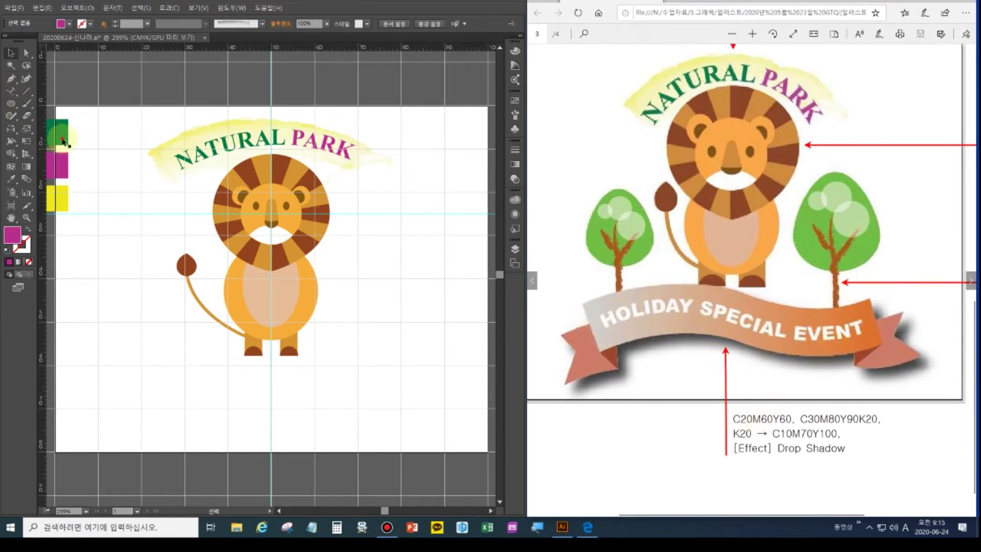
{"action": "left_click", "coordinate": [515, 51]}
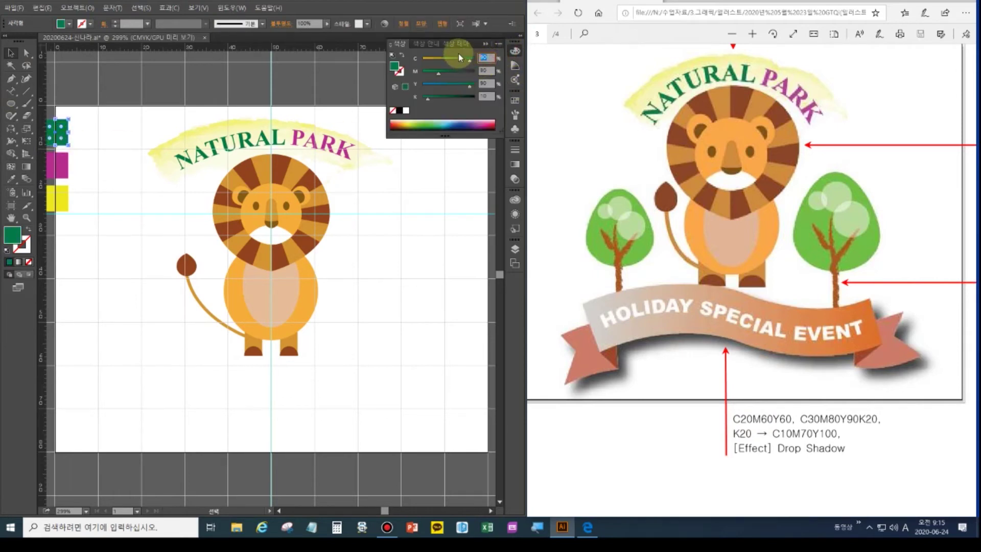
{"action": "type", "text": "20"}
{"action": "key", "text": "Tab"}
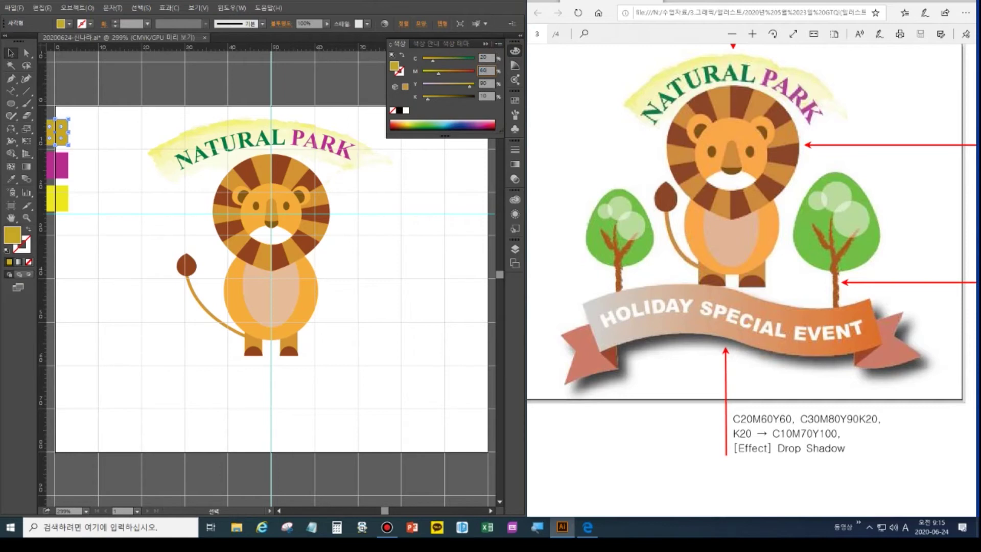
{"action": "type", "text": "80"}
{"action": "key", "text": "Tab"}
{"action": "key", "text": "Return"}
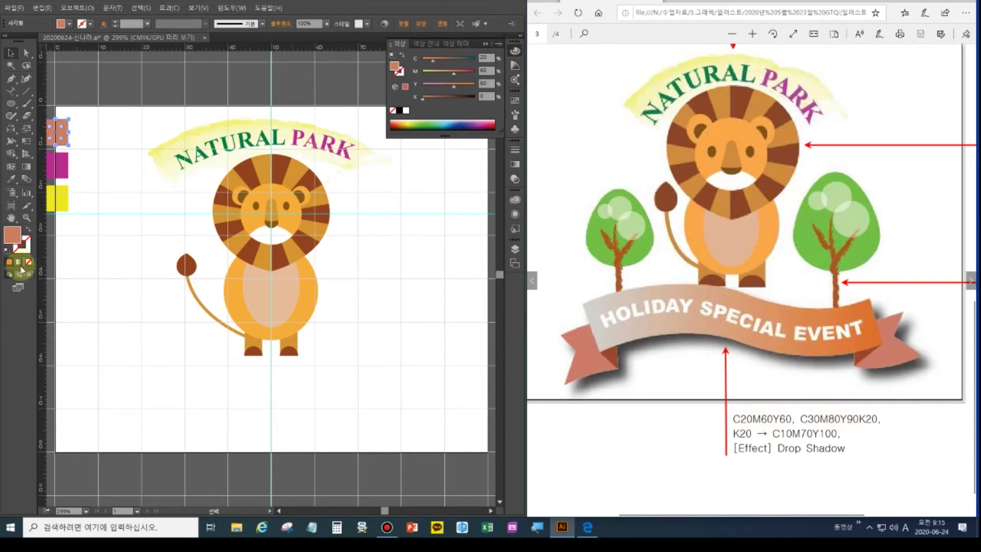
Apply a linear gradient to the uppermost swatch and set its starting stop to C0 M0 Y0 K20.
{"action": "left_click", "coordinate": [20, 263]}
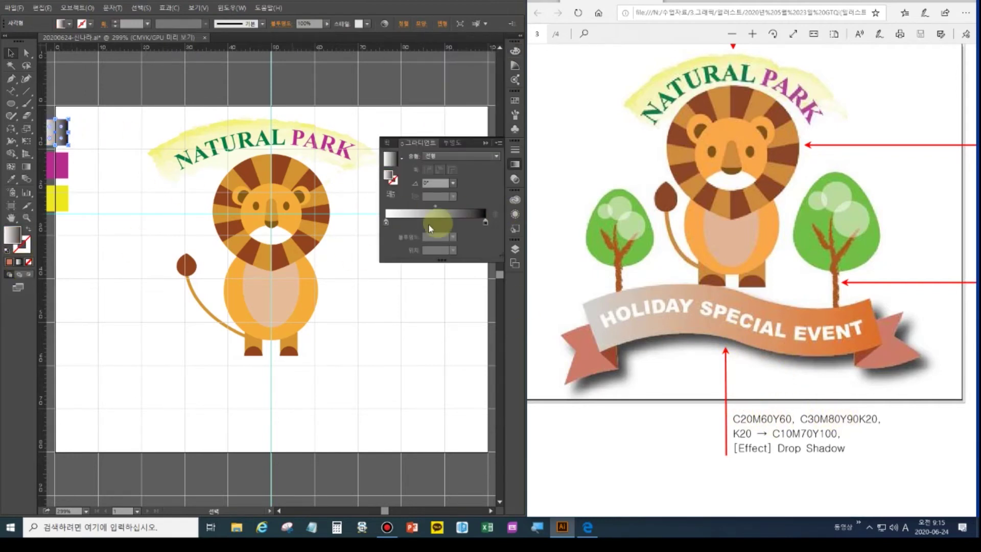
{"action": "left_click", "coordinate": [384, 223]}
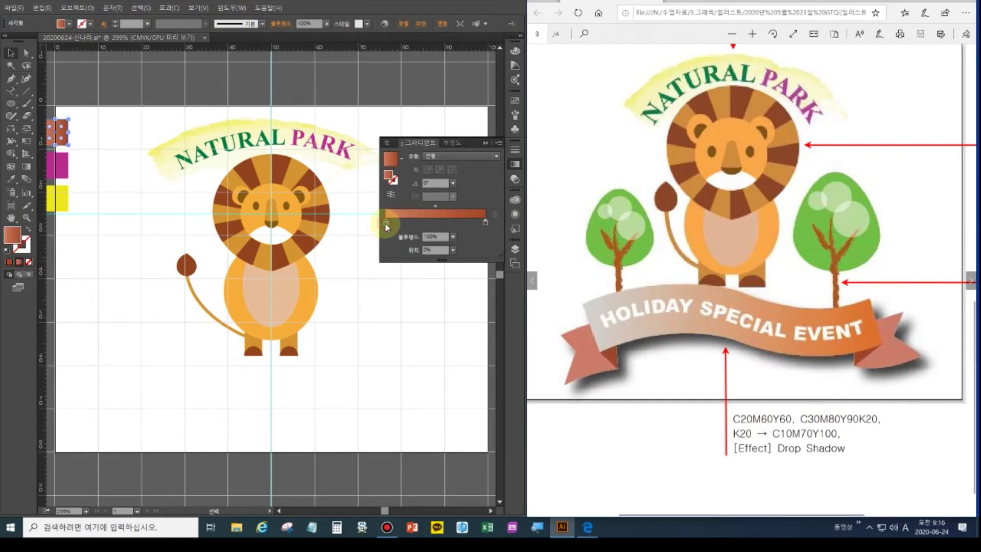
{"action": "double_click", "coordinate": [386, 223]}
{"action": "left_click_drag", "start_coordinate": [475, 259], "coordinate": [443, 260]}
{"action": "type", "text": "0"}
{"action": "key", "text": "Tab"}
{"action": "type", "text": "0"}
{"action": "key", "text": "Tab"}
{"action": "type", "text": "0"}
{"action": "key", "text": "Tab"}
{"action": "type", "text": "2"}
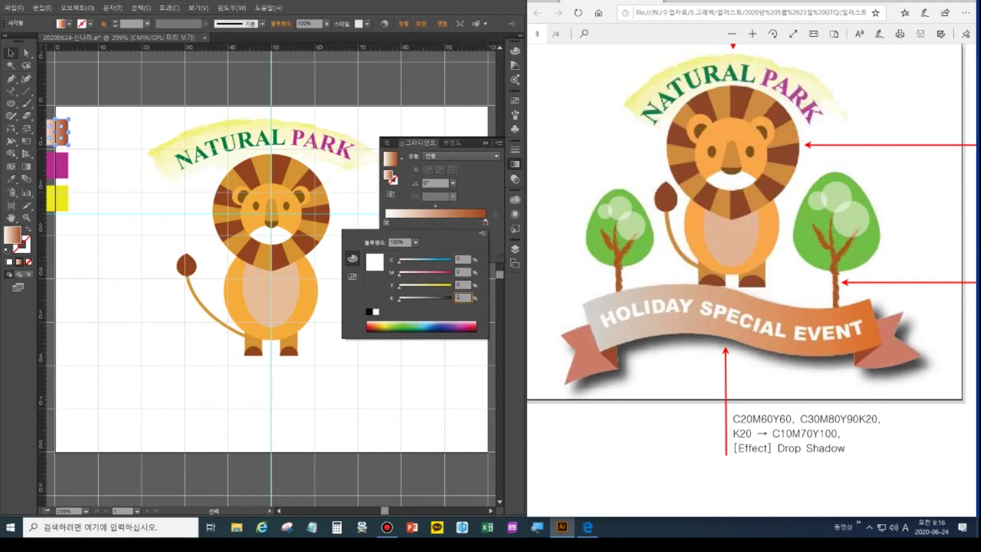
{"action": "key", "text": "Return"}
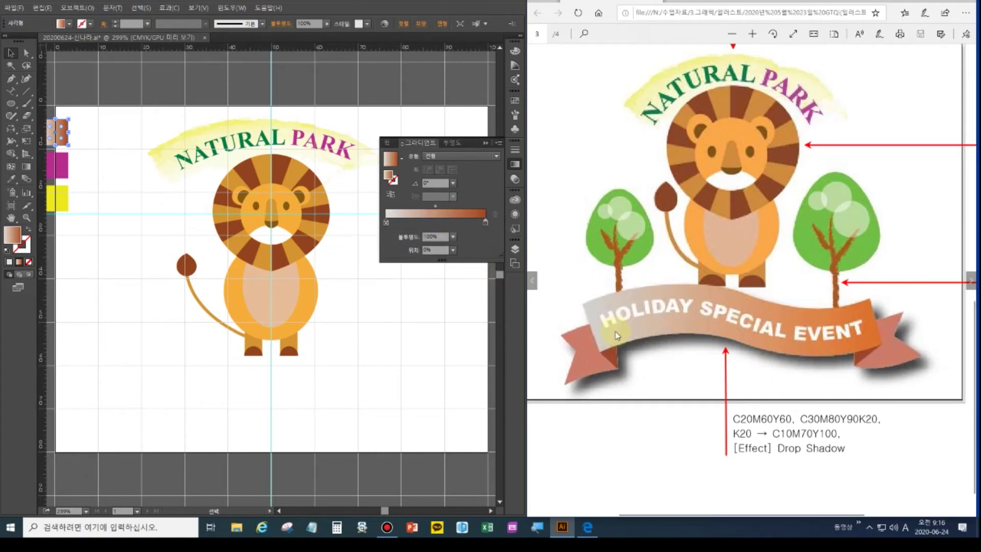
Set the ending stop of the uppermost swatch's gradient to C10 M70 Y100 K0.
{"action": "double_click", "coordinate": [485, 223]}
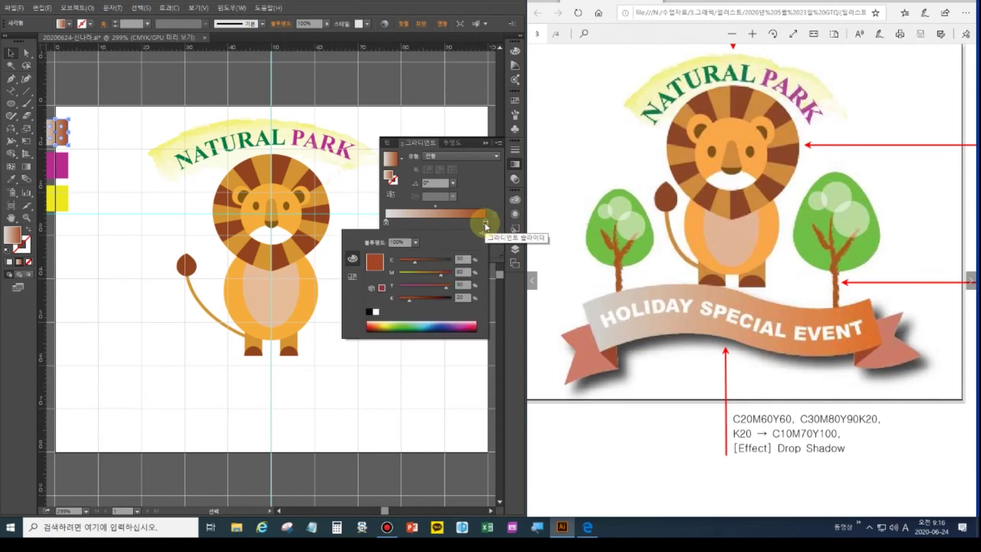
{"action": "left_click", "coordinate": [463, 259]}
{"action": "type", "text": "10"}
{"action": "key", "text": "Tab"}
{"action": "type", "text": "70"}
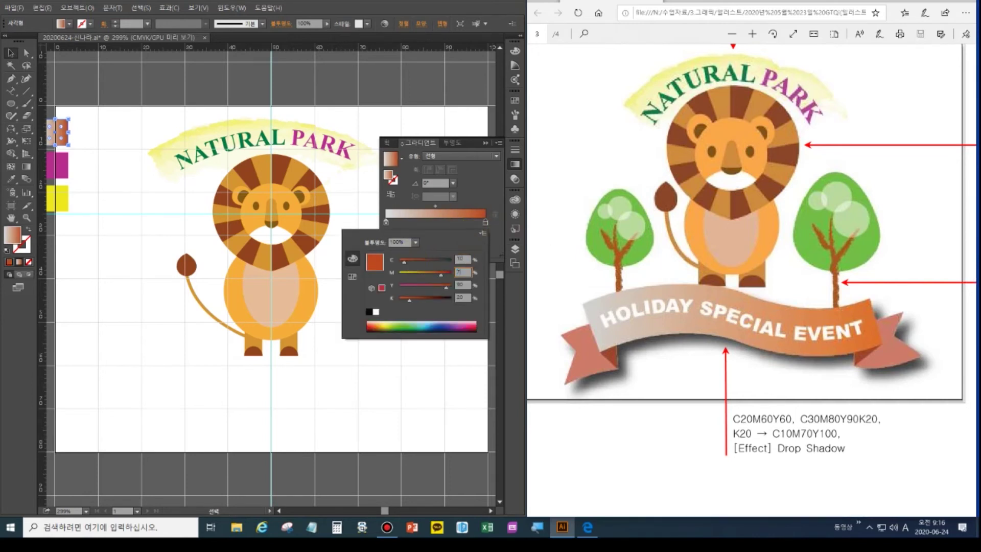
{"action": "key", "text": "Tab"}
{"action": "type", "text": "100"}
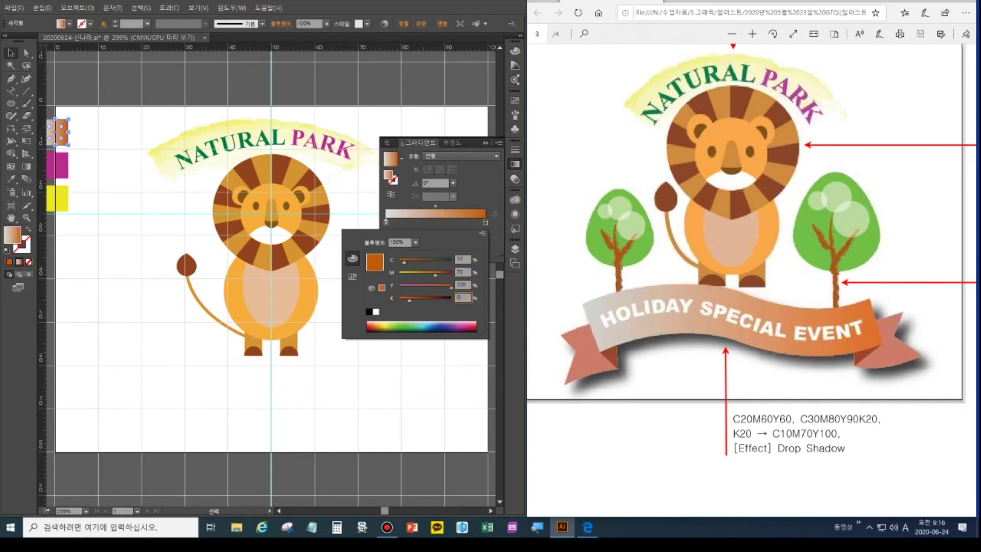
{"action": "key", "text": "Return"}
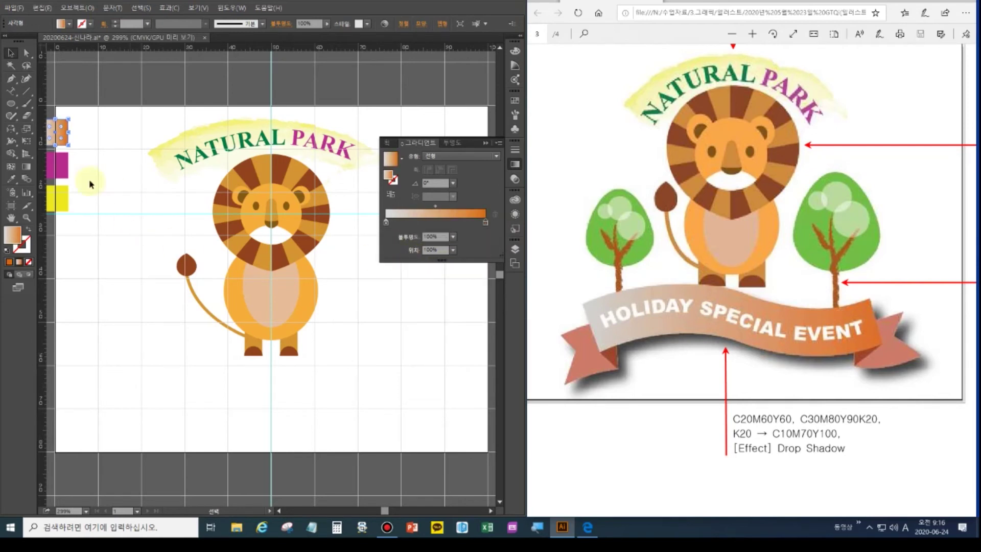
Recolour the magenta swatch to C20 M60 Y60 K0.
{"action": "left_click", "coordinate": [62, 173]}
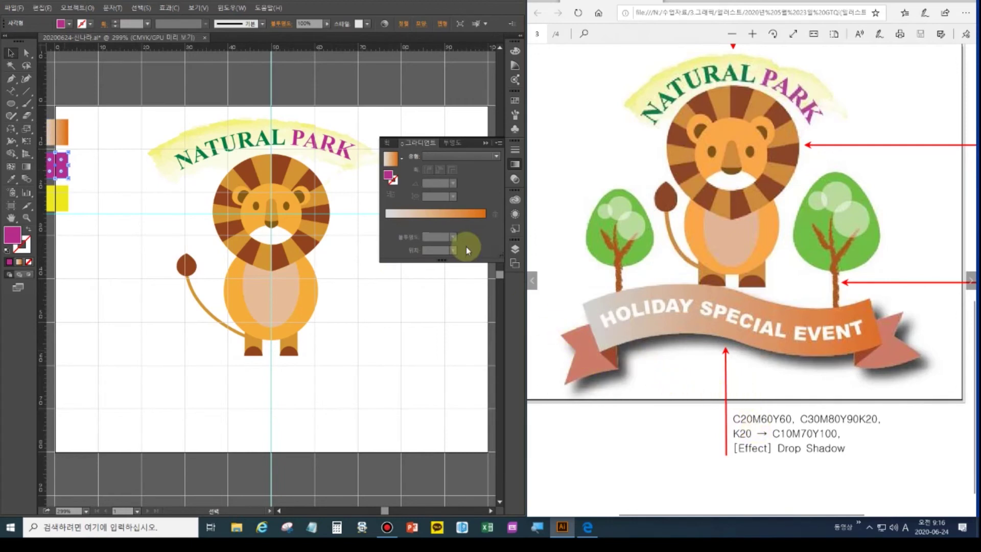
{"action": "left_click", "coordinate": [485, 144]}
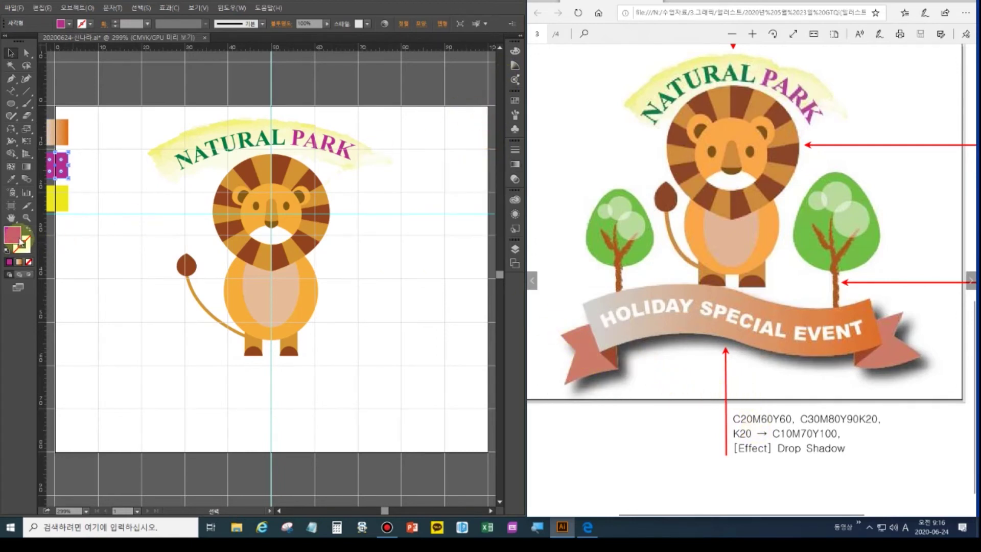
{"action": "left_click", "coordinate": [515, 50]}
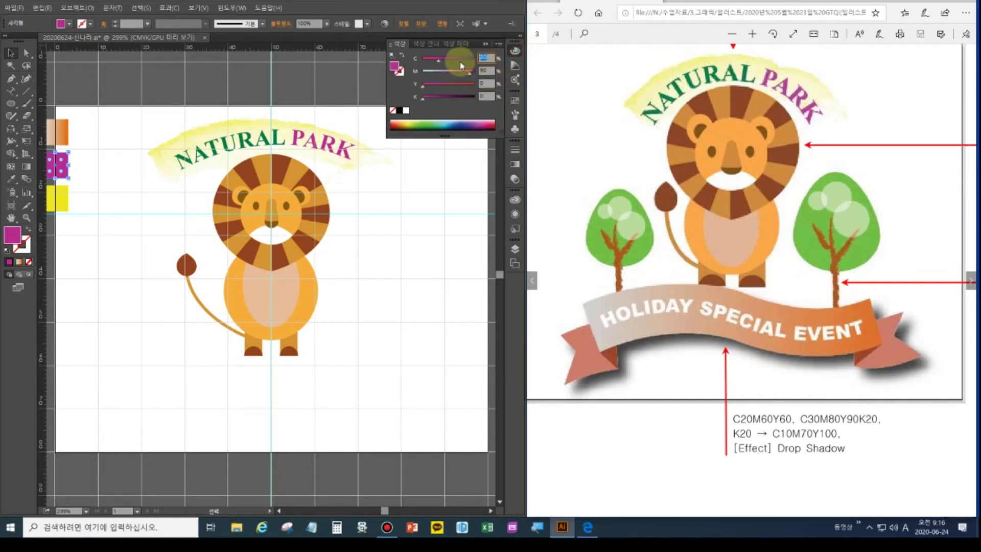
{"action": "type", "text": "20"}
{"action": "key", "text": "Tab"}
{"action": "type", "text": "60"}
{"action": "key", "text": "Tab"}
{"action": "type", "text": "6"}
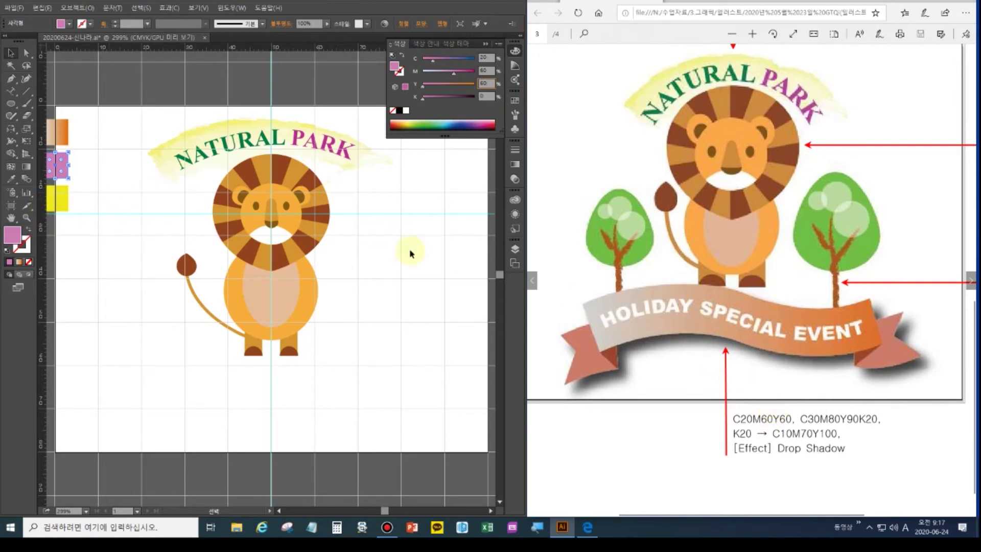
{"action": "left_click", "coordinate": [902, 359]}
Recolour the yellow swatch to C30 M80 Y90 K20 and deselect it.
{"action": "left_click", "coordinate": [47, 206]}
{"action": "left_click", "coordinate": [490, 62]}
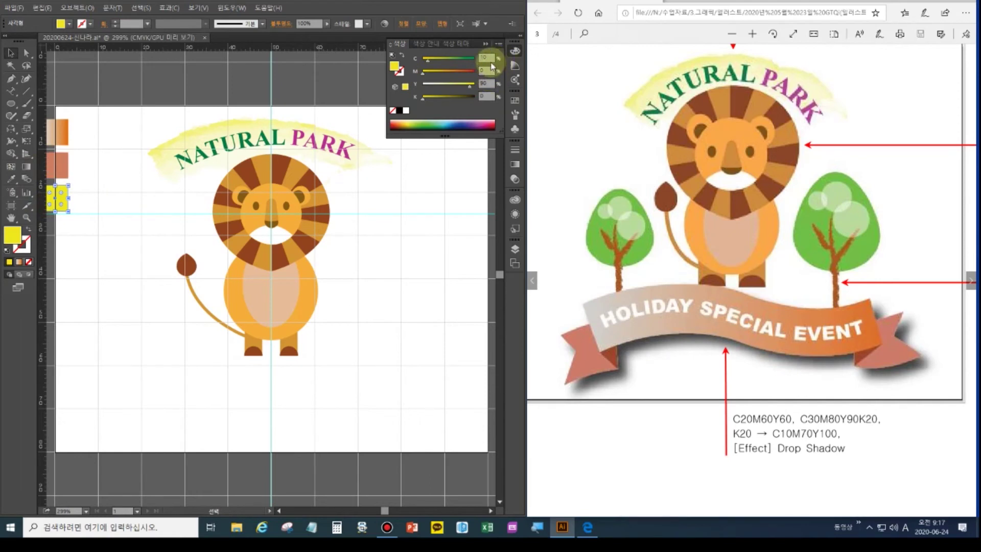
{"action": "left_click", "coordinate": [624, 285]}
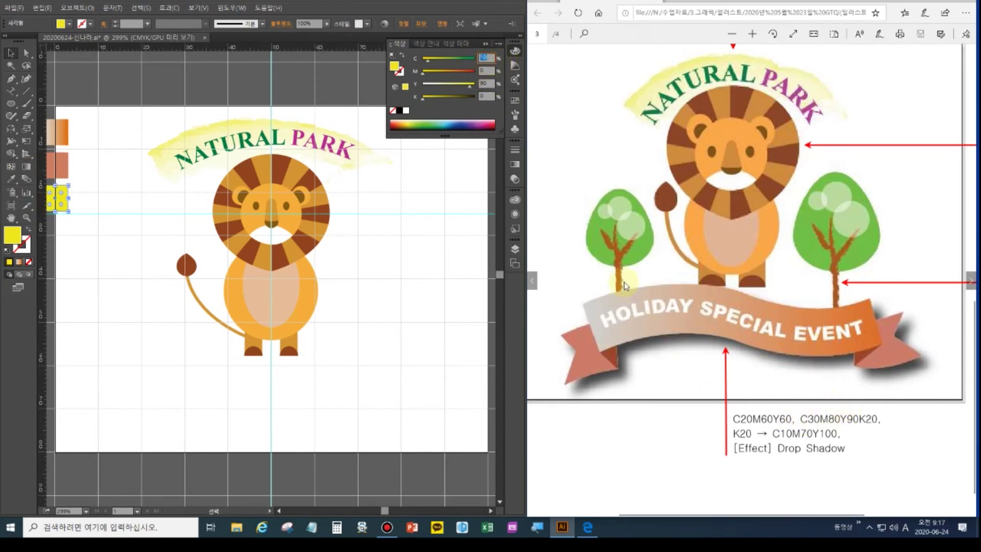
{"action": "key", "text": "Tab"}
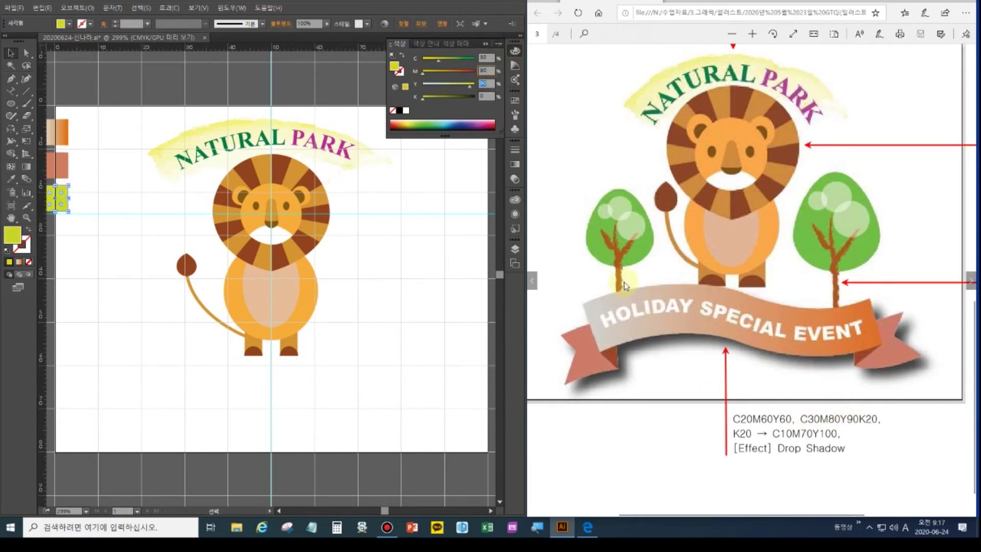
{"action": "key", "text": "Tab"}
{"action": "type", "text": "20"}
{"action": "key", "text": "Return"}
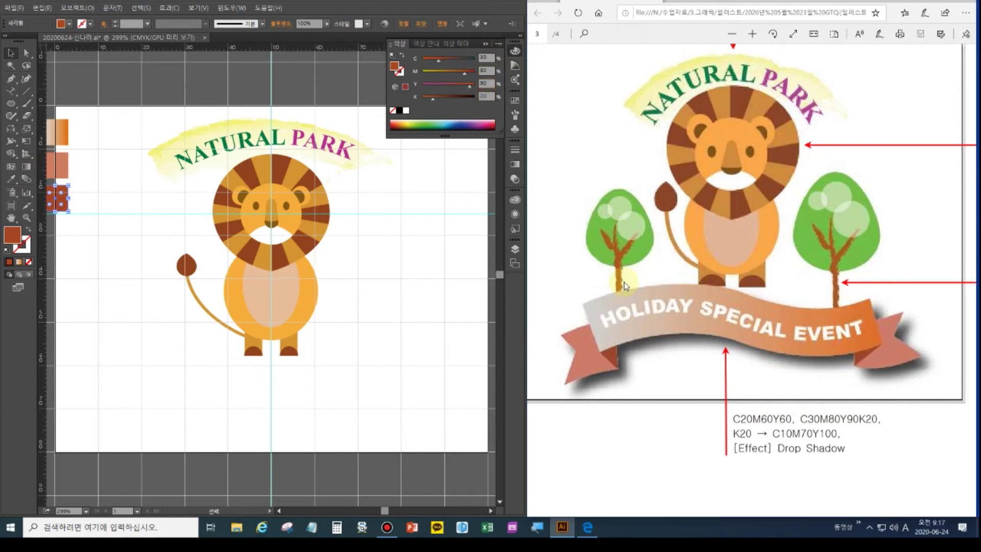
{"action": "left_click", "coordinate": [613, 359]}
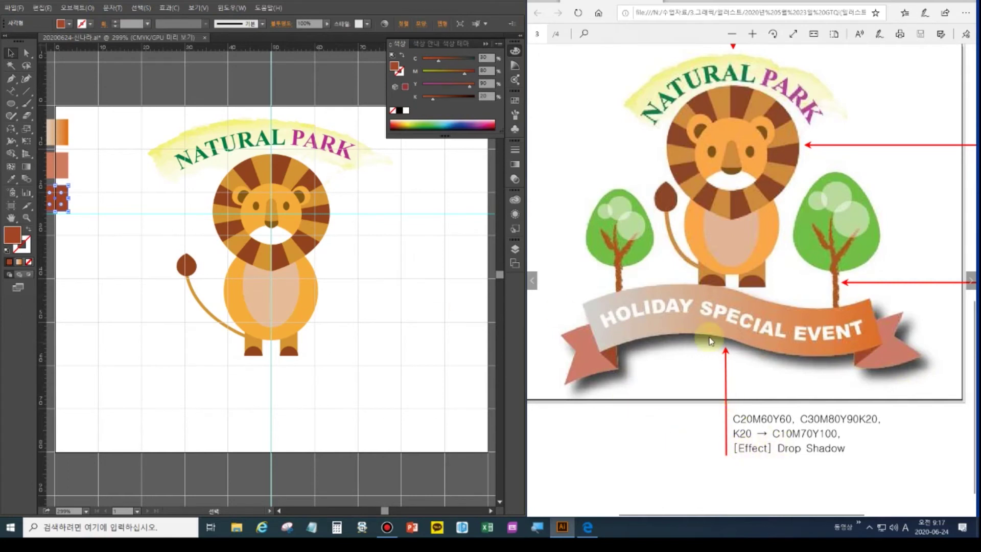
{"action": "left_click", "coordinate": [309, 399]}
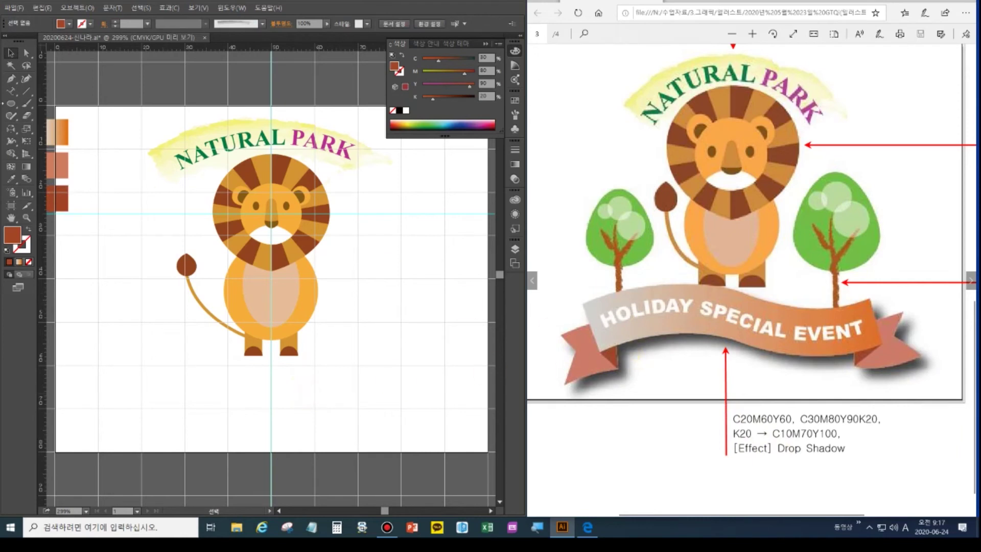
Draw a closed wavy ribbon about 69 mm wide beneath the lion's feet with the Pen tool, following the reference, and select it.
{"action": "left_click", "coordinate": [11, 79]}
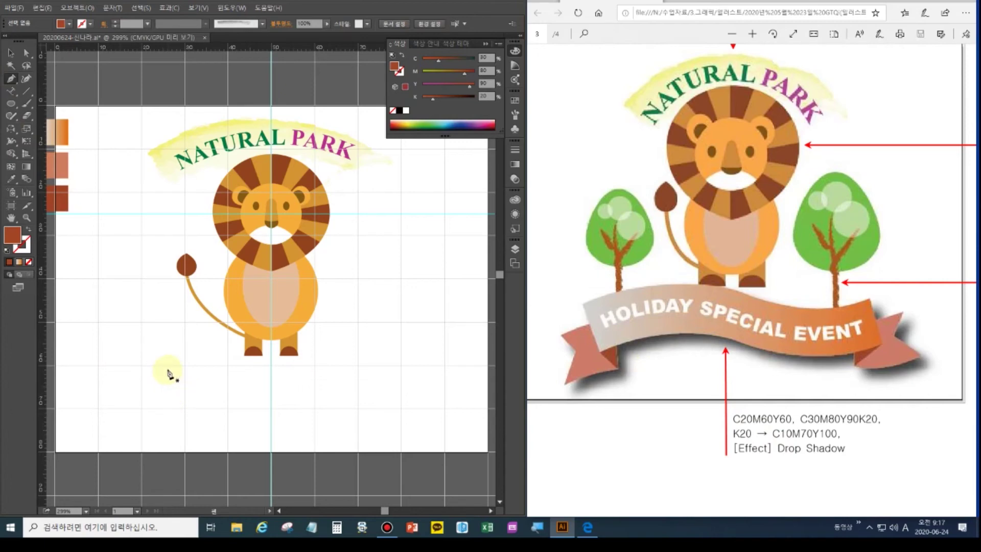
{"action": "left_click", "coordinate": [622, 423]}
{"action": "scroll", "coordinate": [625, 423], "scroll_direction": "down", "scroll_amount": 2}
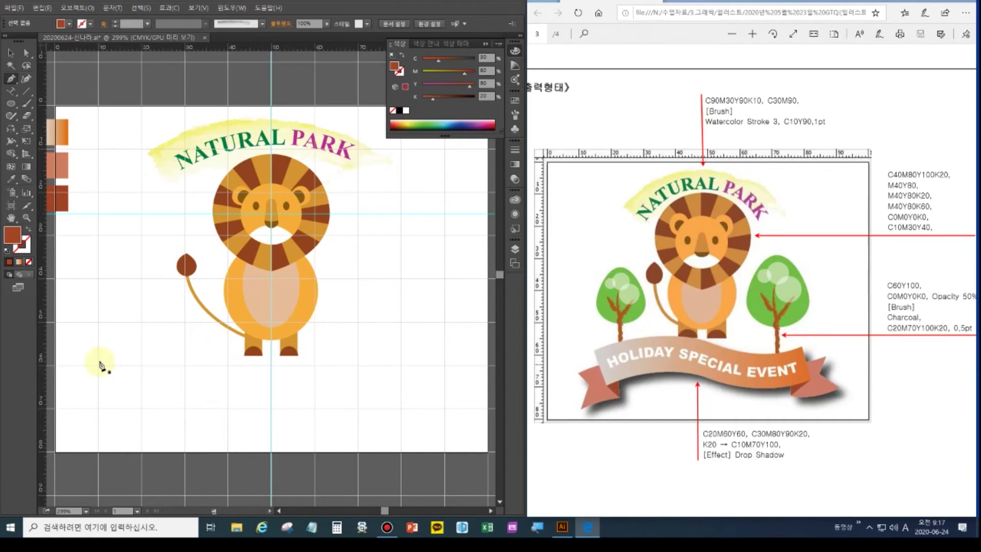
{"action": "left_click", "coordinate": [99, 361]}
{"action": "left_click", "coordinate": [247, 357]}
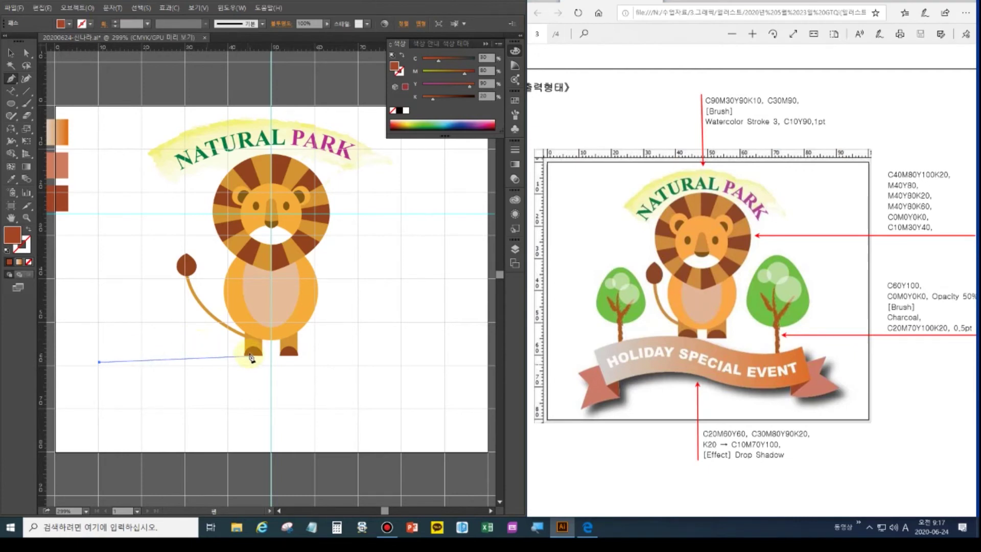
{"action": "left_click_drag", "start_coordinate": [250, 353], "coordinate": [337, 371]}
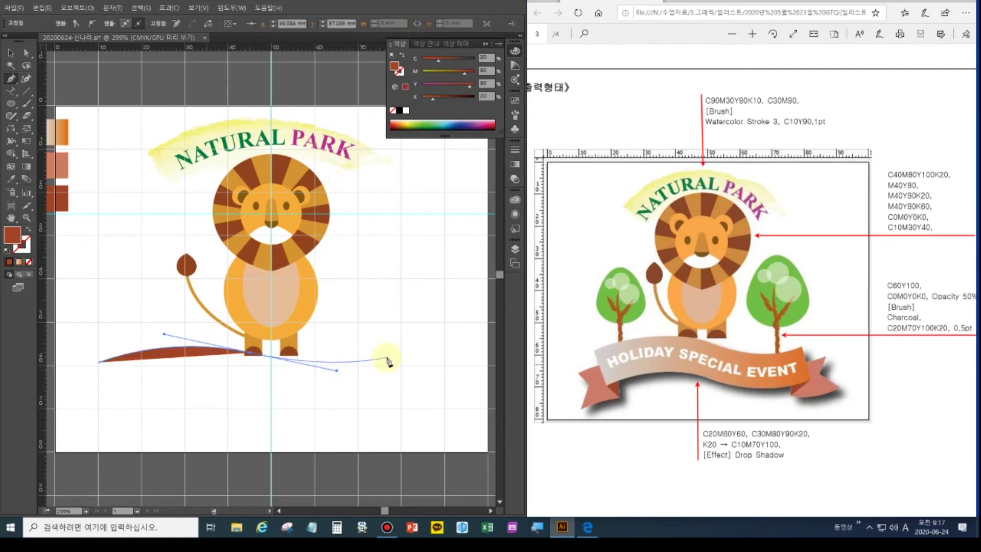
{"action": "left_click_drag", "start_coordinate": [387, 358], "coordinate": [395, 385]}
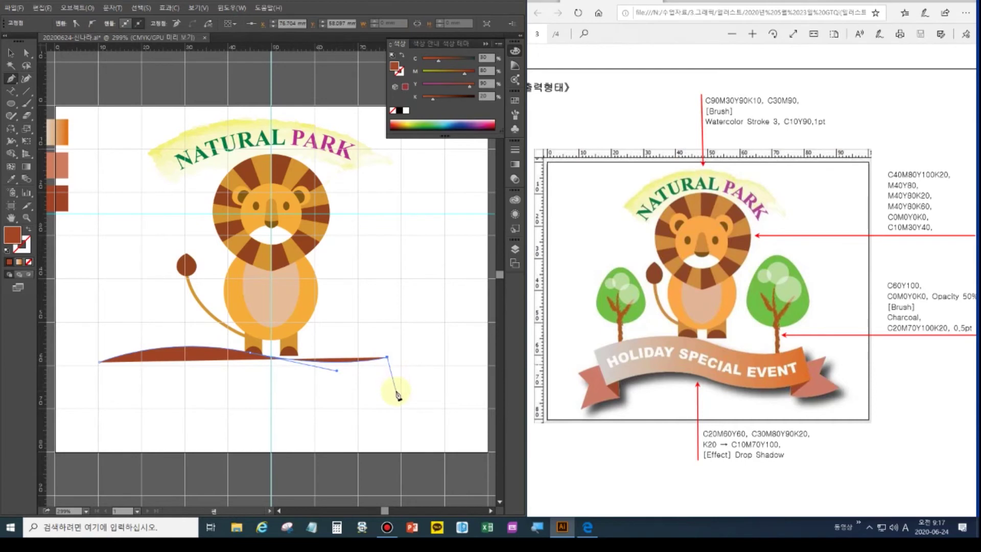
{"action": "left_click", "coordinate": [397, 391]}
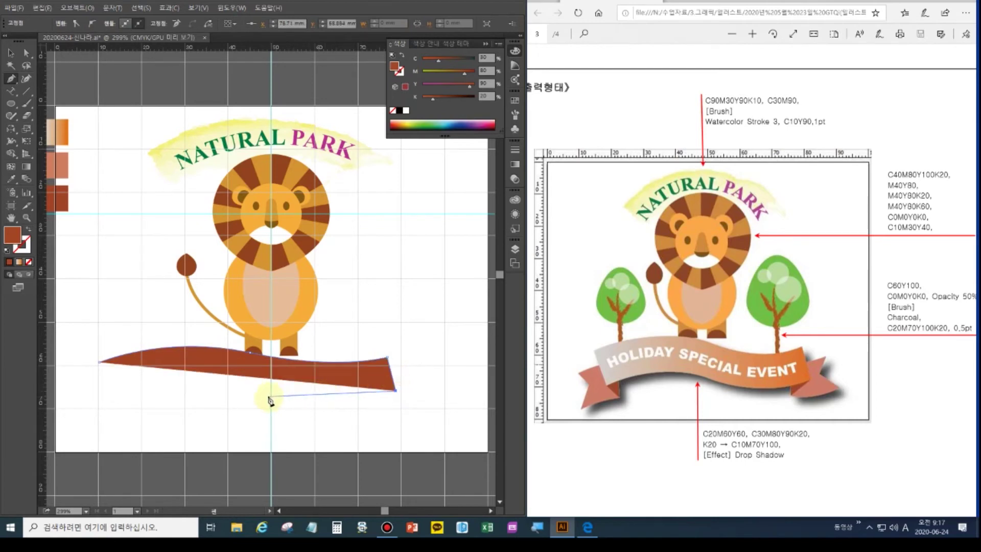
{"action": "left_click_drag", "start_coordinate": [252, 395], "coordinate": [185, 380]}
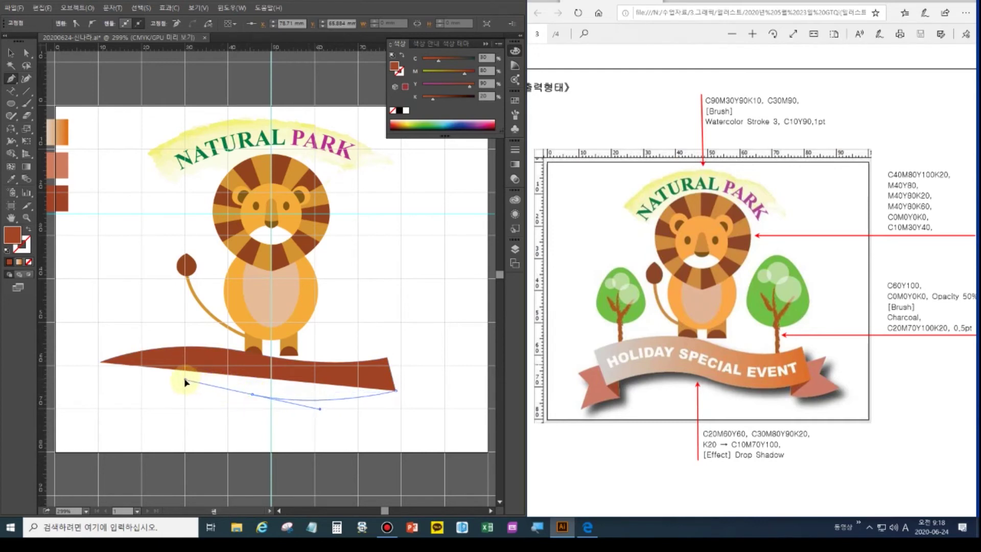
{"action": "left_click", "coordinate": [113, 392]}
{"action": "left_click", "coordinate": [100, 363]}
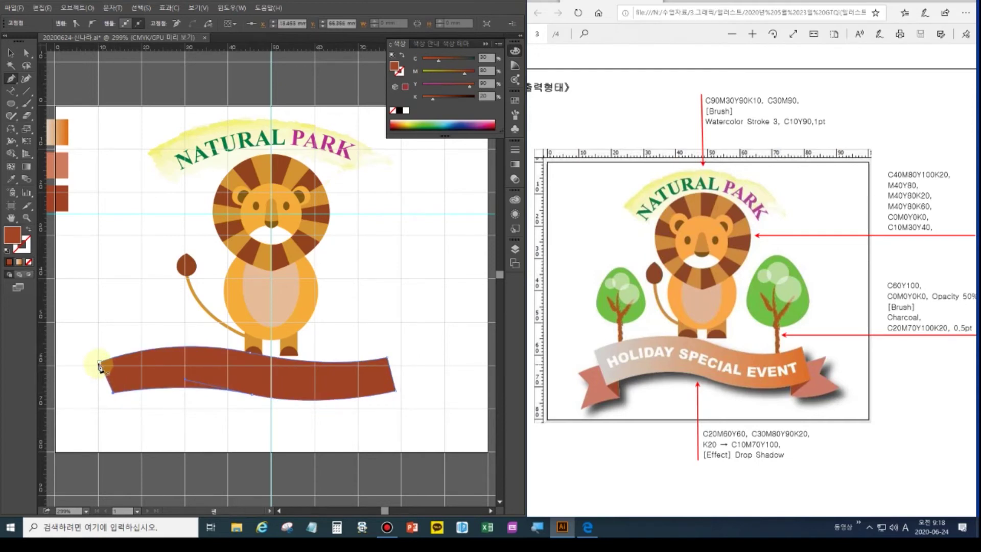
{"action": "key", "text": "v"}
{"action": "left_click", "coordinate": [179, 368]}
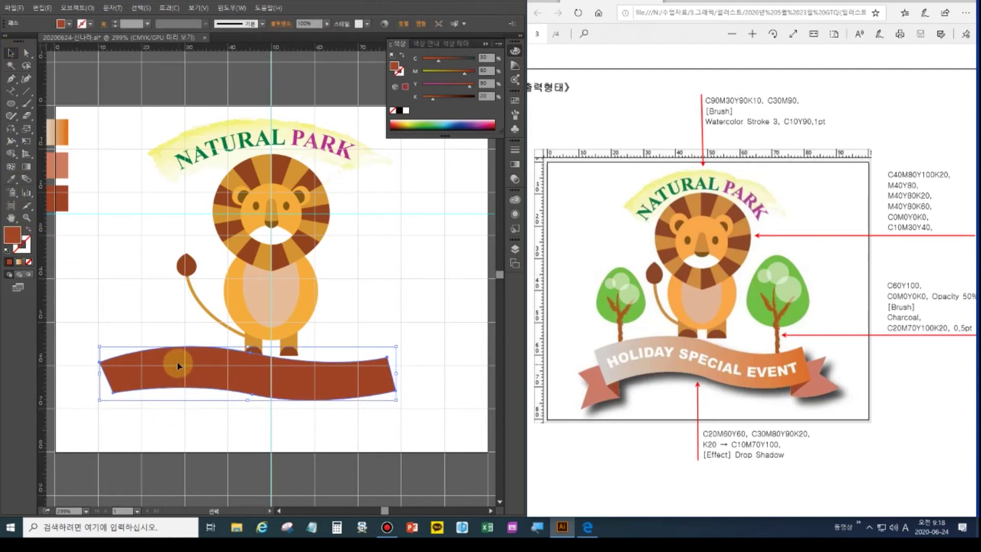
Fill the wavy ribbon with the uppermost swatch's gradient, adjust its upper end corners to refine the end edges, and deselect it.
{"action": "left_click", "coordinate": [14, 182]}
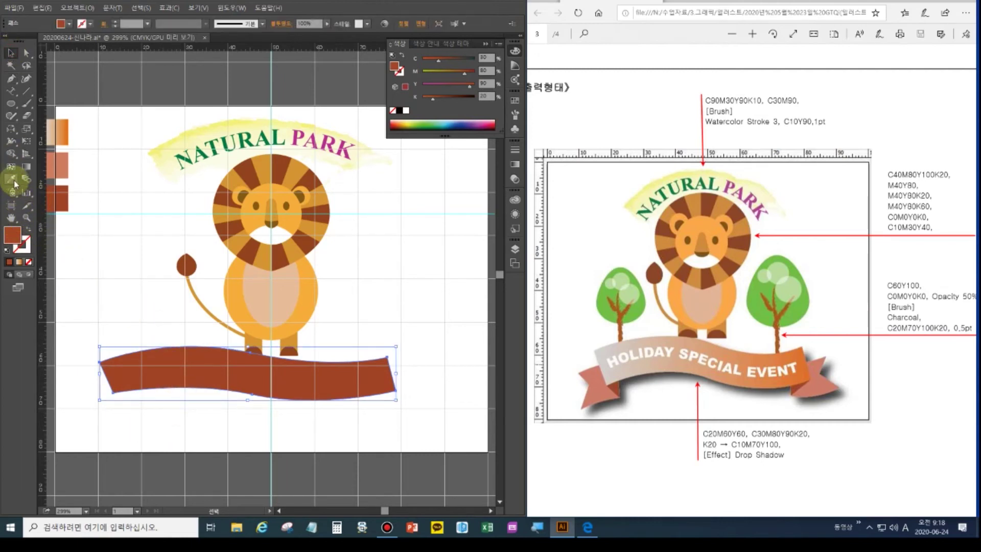
{"action": "left_click", "coordinate": [59, 132]}
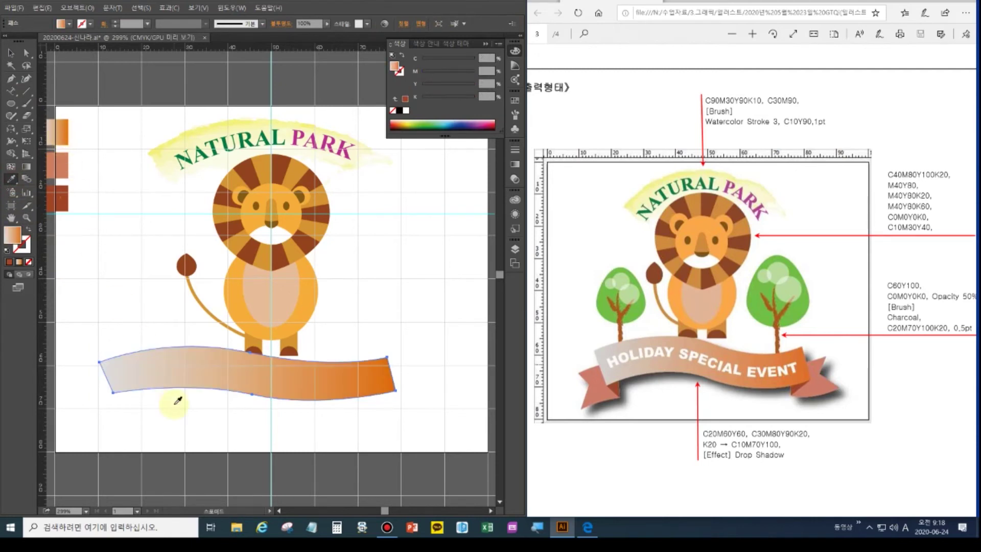
{"action": "left_click", "coordinate": [27, 53]}
{"action": "left_click_drag", "start_coordinate": [378, 348], "coordinate": [403, 368]}
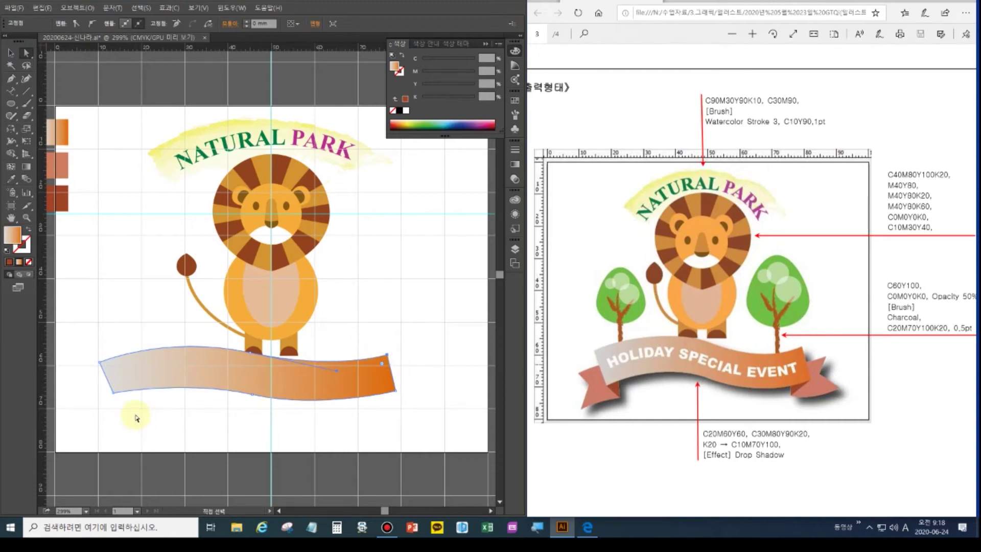
{"action": "left_click_drag", "start_coordinate": [99, 353], "coordinate": [106, 353]}
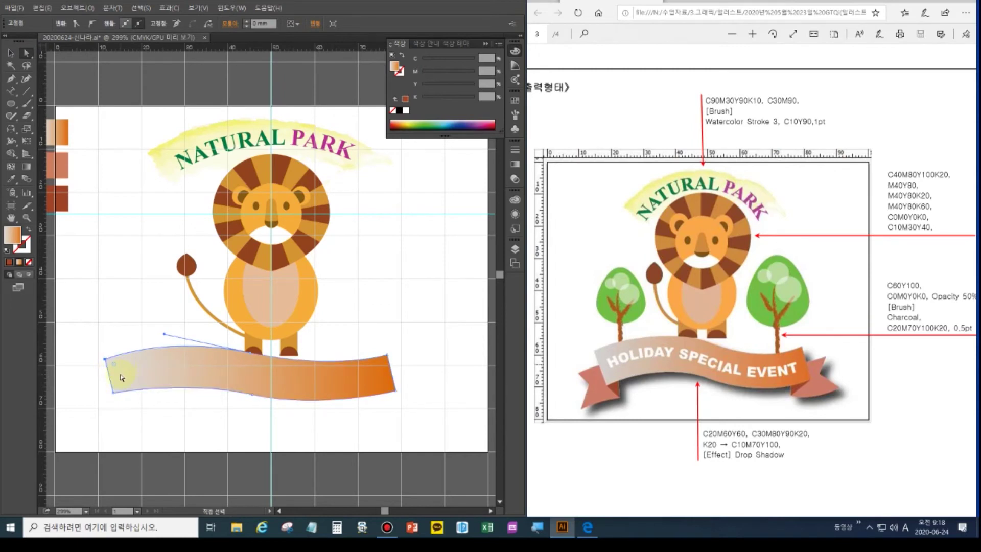
{"action": "left_click", "coordinate": [10, 53]}
{"action": "left_click", "coordinate": [158, 362]}
{"action": "key", "text": "ctrl+shift+a"}
Draw a closed notched ribbon tail about 9 mm wide at the ribbon's left end with the Pen tool.
{"action": "left_click", "coordinate": [11, 78]}
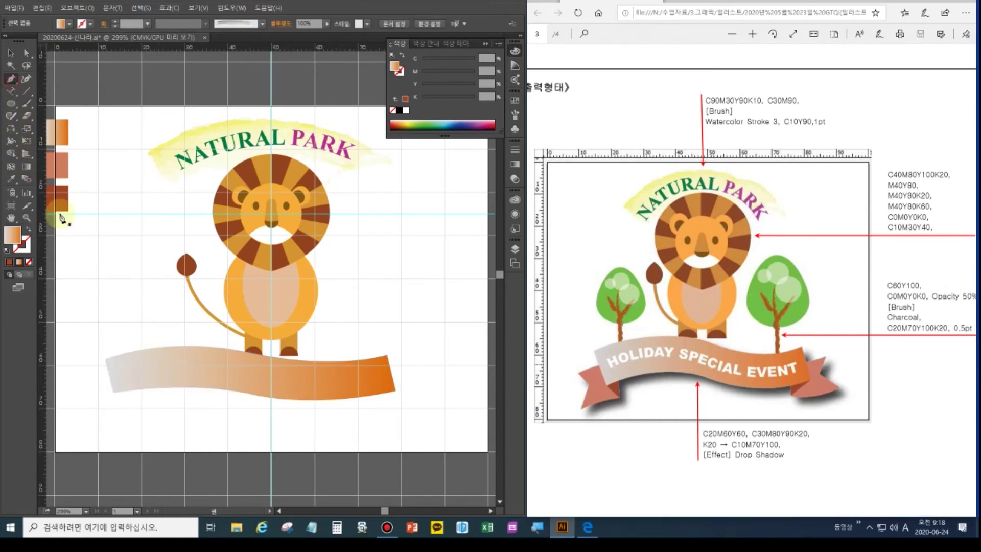
{"action": "left_click", "coordinate": [110, 371]}
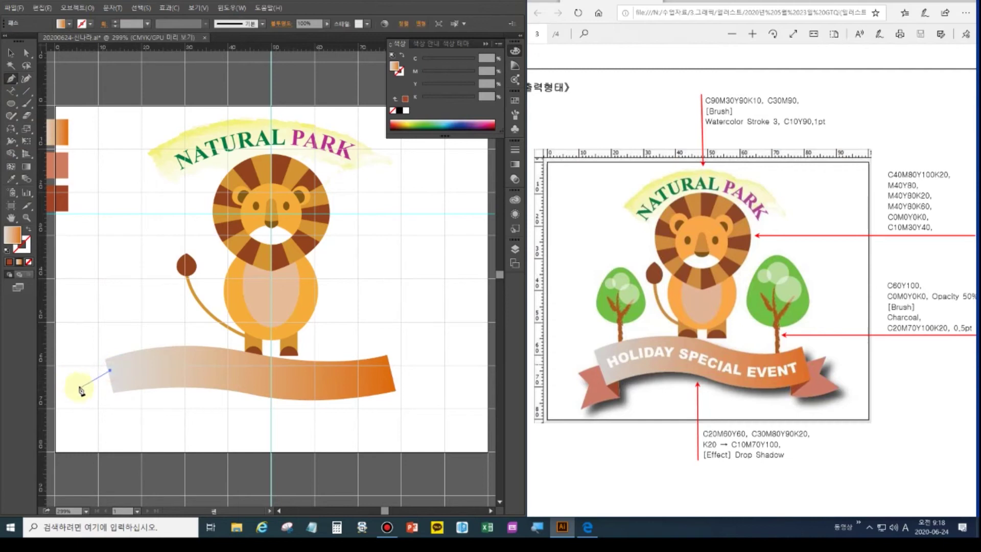
{"action": "left_click", "coordinate": [86, 381]}
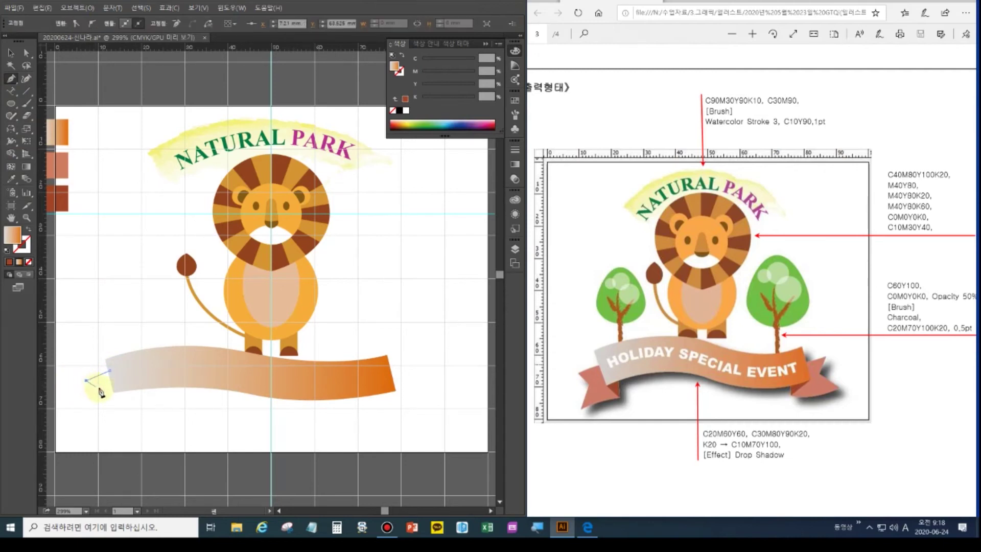
{"action": "left_click", "coordinate": [102, 392]}
{"action": "left_click", "coordinate": [91, 422]}
{"action": "left_click_drag", "start_coordinate": [126, 404], "coordinate": [133, 408]}
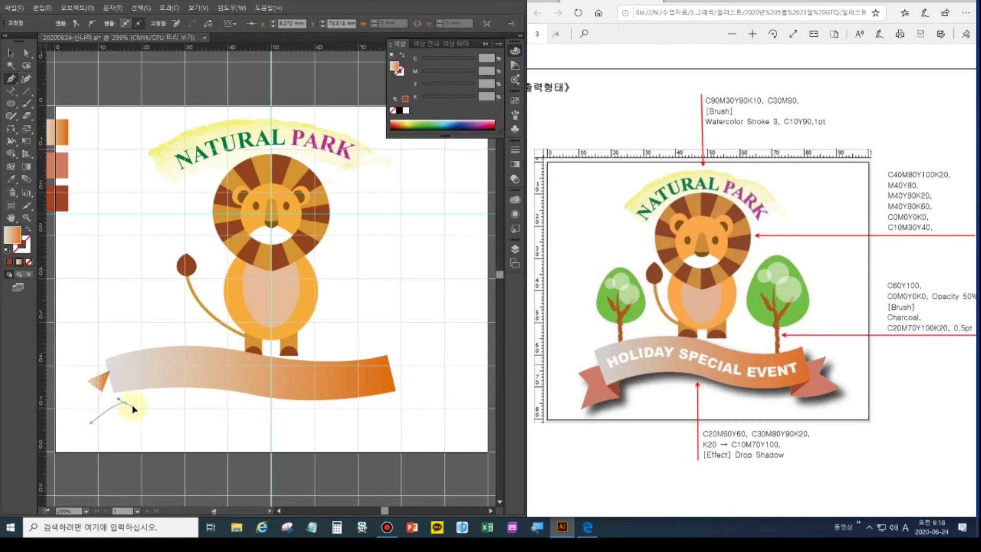
{"action": "left_click_drag", "start_coordinate": [133, 409], "coordinate": [129, 406]}
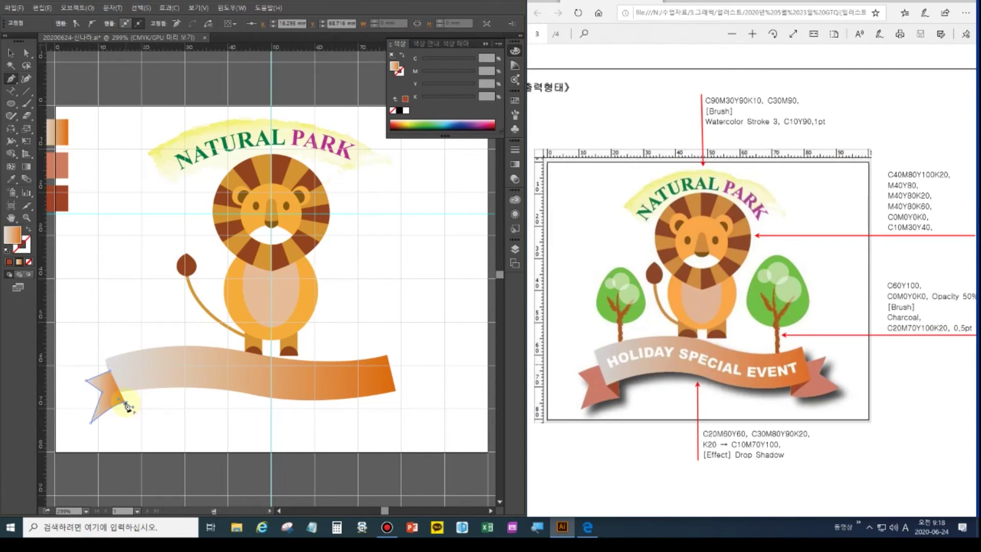
{"action": "left_click", "coordinate": [122, 371]}
{"action": "left_click", "coordinate": [113, 370]}
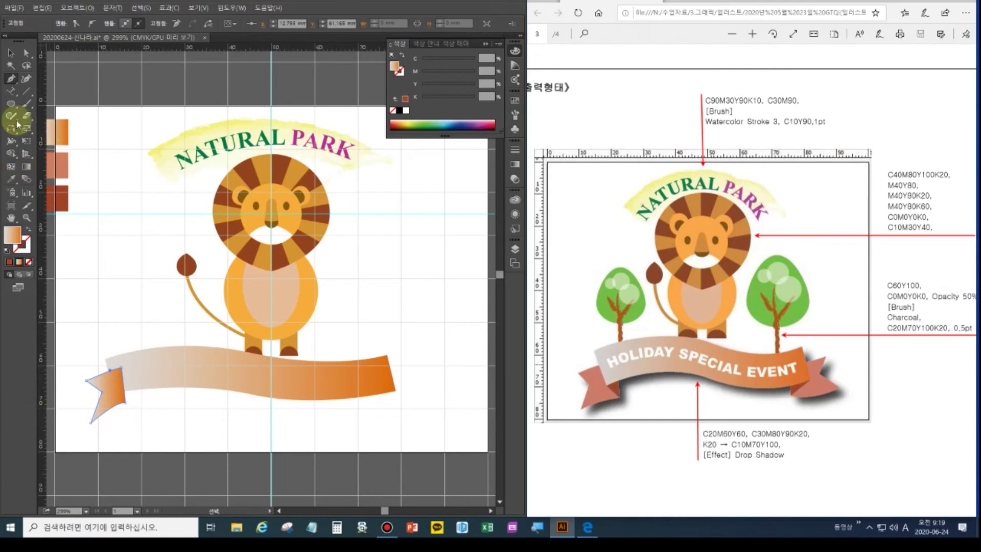
Fill the left ribbon tail with the C20 M60 Y60 swatch colour and send it behind the ribbon.
{"action": "left_click", "coordinate": [10, 55]}
{"action": "left_click", "coordinate": [107, 391]}
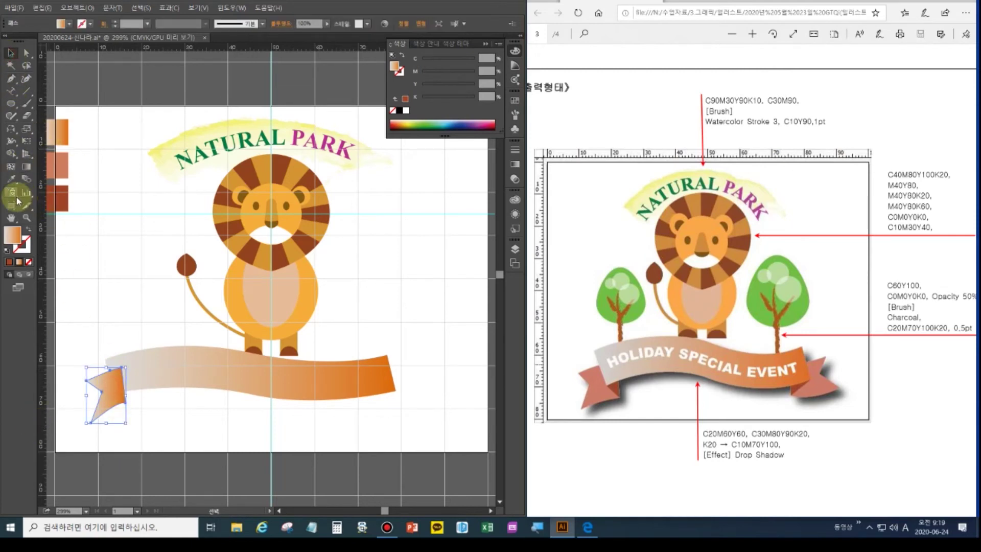
{"action": "left_click", "coordinate": [11, 181]}
{"action": "left_click", "coordinate": [57, 166]}
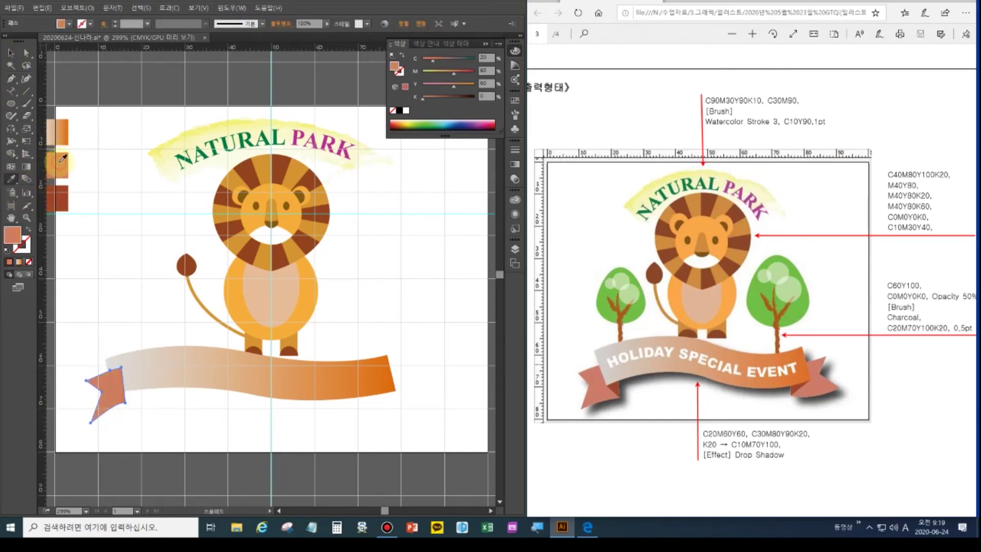
{"action": "left_click", "coordinate": [11, 53]}
{"action": "left_click", "coordinate": [119, 393]}
{"action": "key", "text": "a"}
{"action": "left_click", "coordinate": [118, 392]}
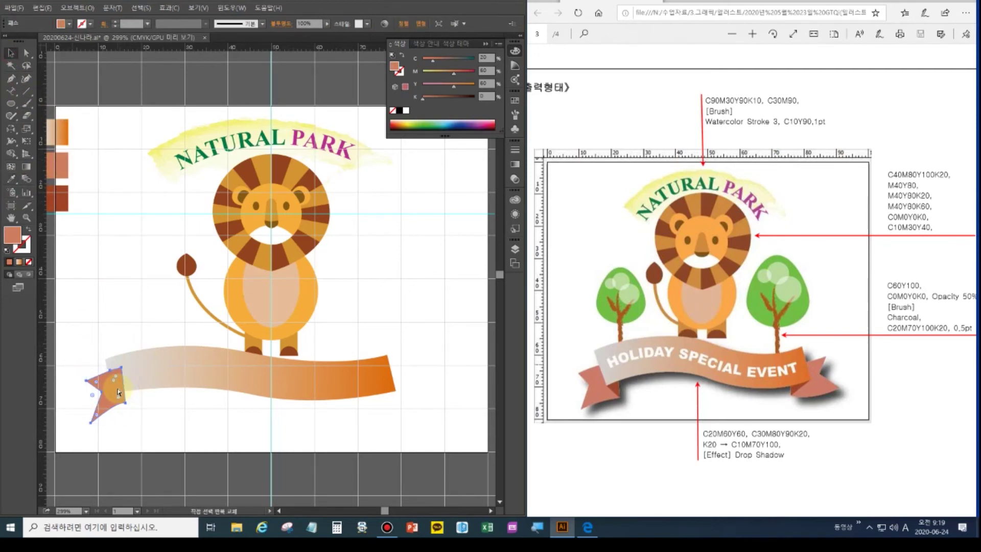
{"action": "key", "text": "v"}
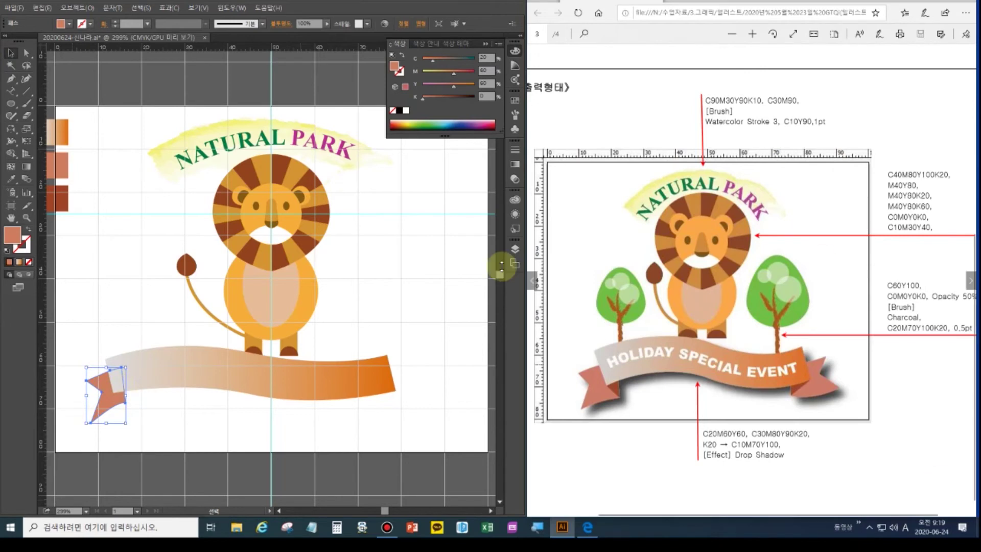
Draw a closed notched ribbon tail about 10 mm wide at the ribbon's right end with the Pen tool.
{"action": "left_click", "coordinate": [11, 79]}
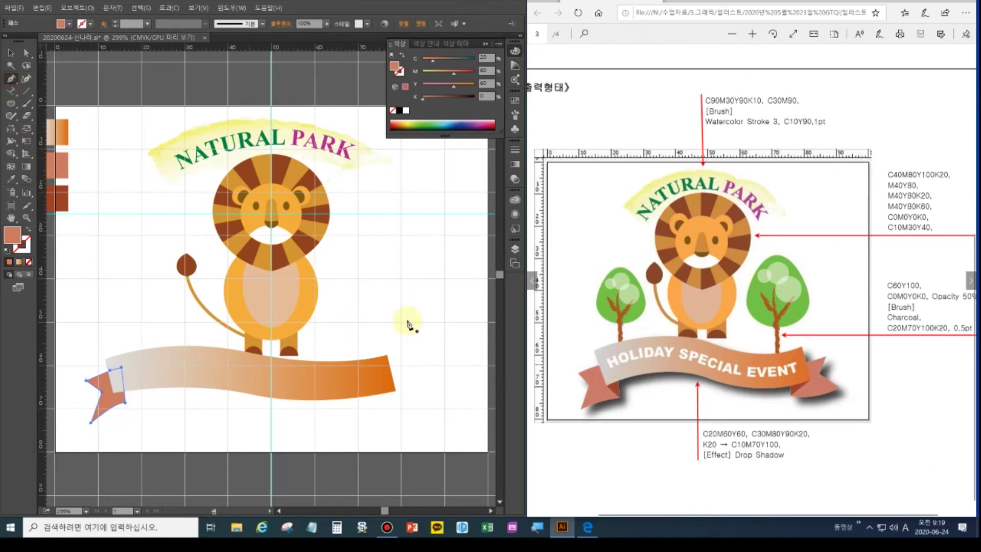
{"action": "left_click", "coordinate": [350, 431], "text": "ctrl"}
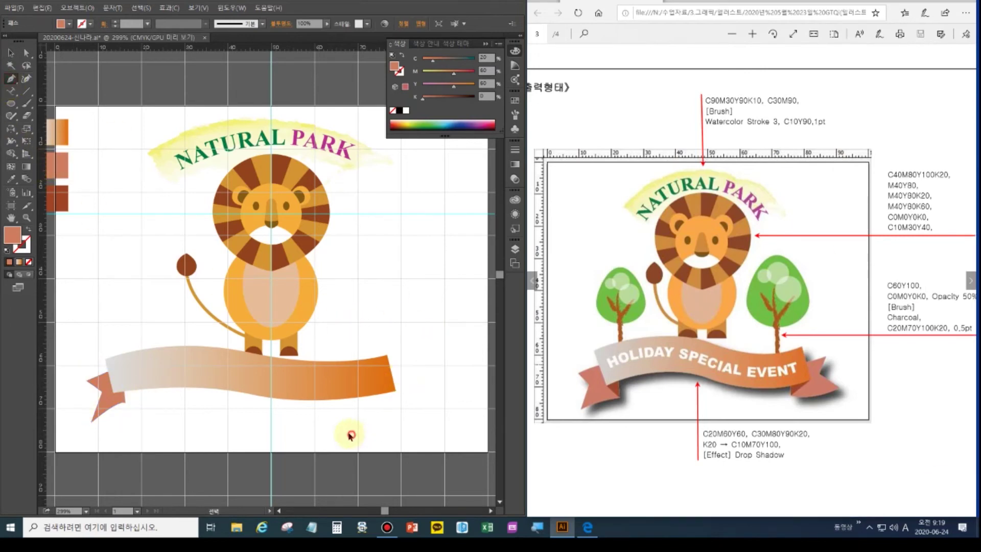
{"action": "left_click", "coordinate": [382, 369]}
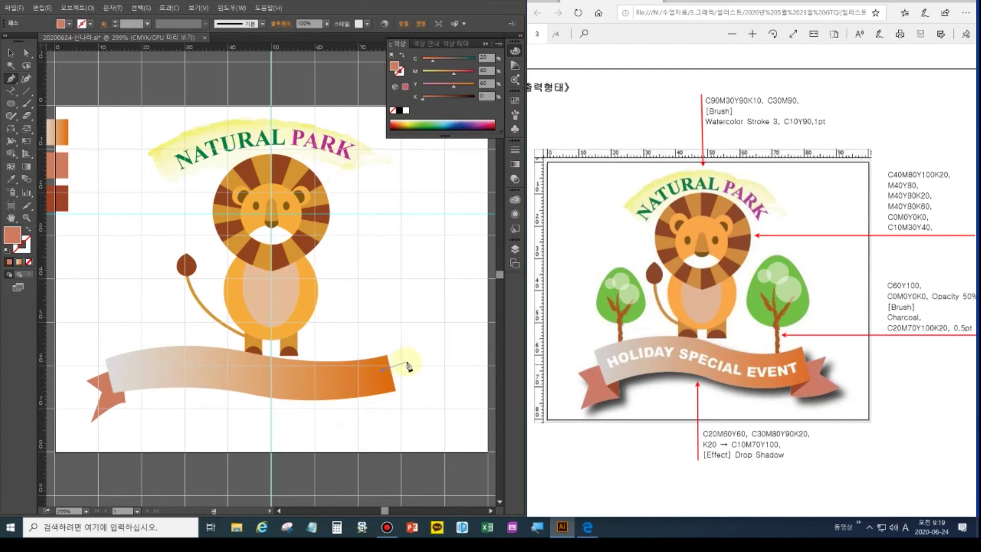
{"action": "left_click", "coordinate": [408, 360]}
{"action": "left_click", "coordinate": [400, 375]}
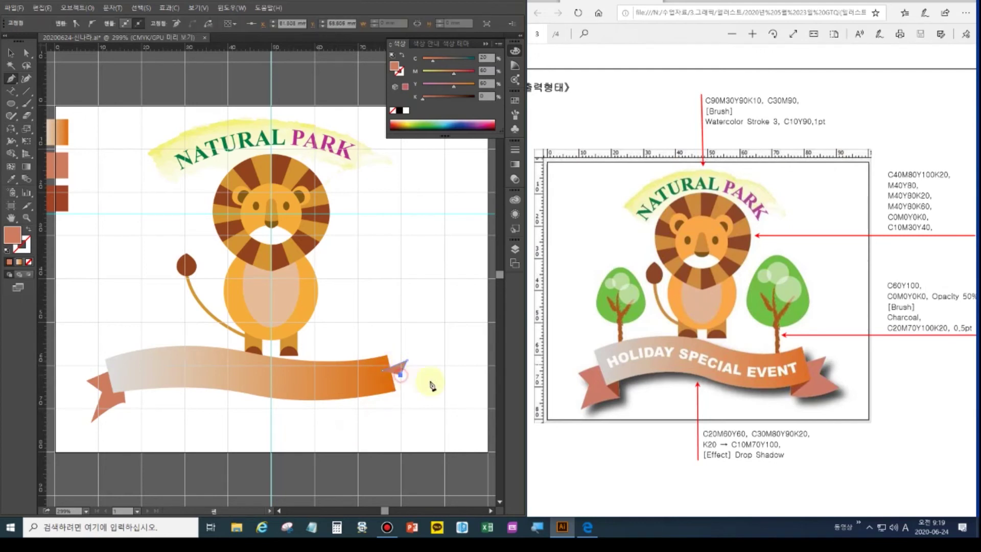
{"action": "left_click", "coordinate": [423, 384]}
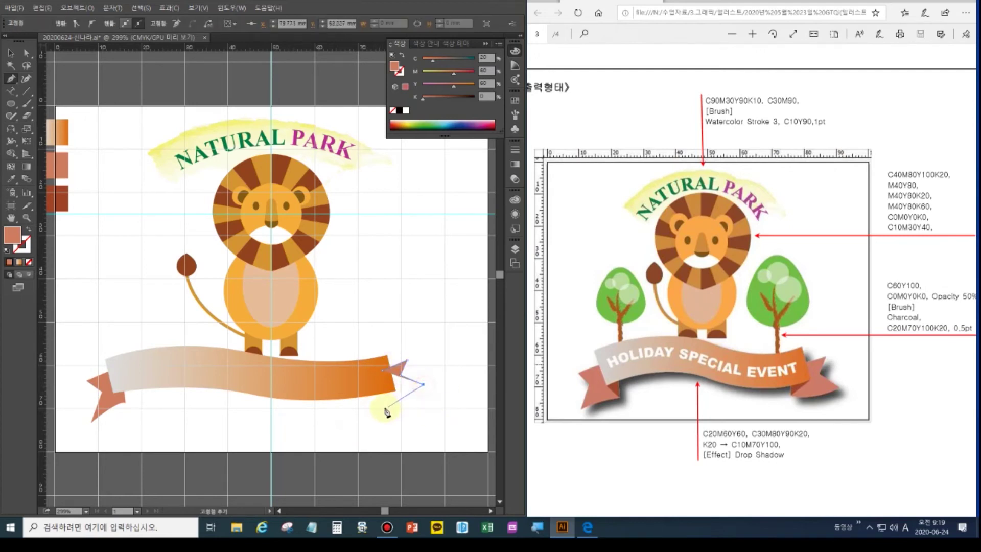
{"action": "mouse_move", "coordinate": [382, 404]}
{"action": "left_mouse_down"}
{"action": "mouse_move", "coordinate": [351, 396]}
{"action": "mouse_move", "coordinate": [368, 406]}
{"action": "left_mouse_up"}
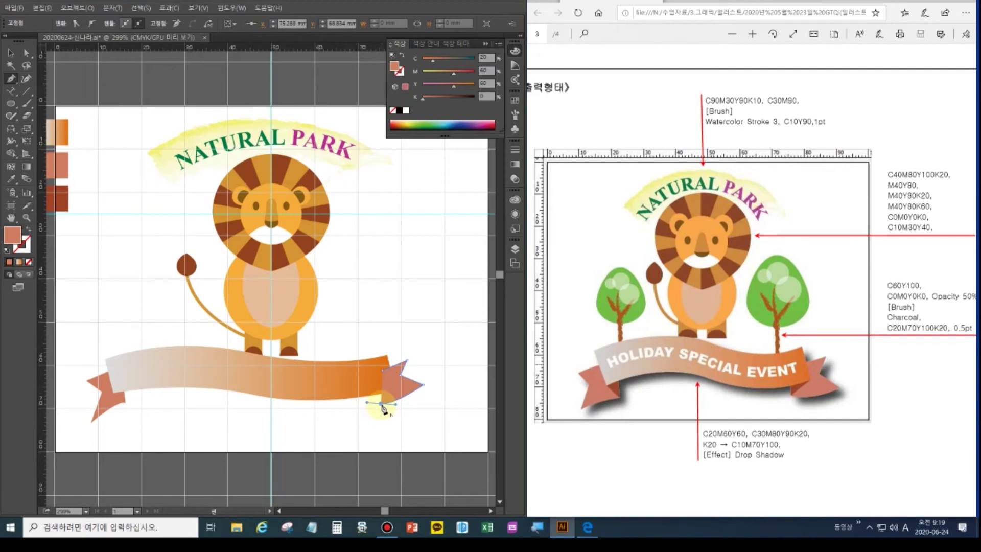
{"action": "left_click", "coordinate": [382, 404]}
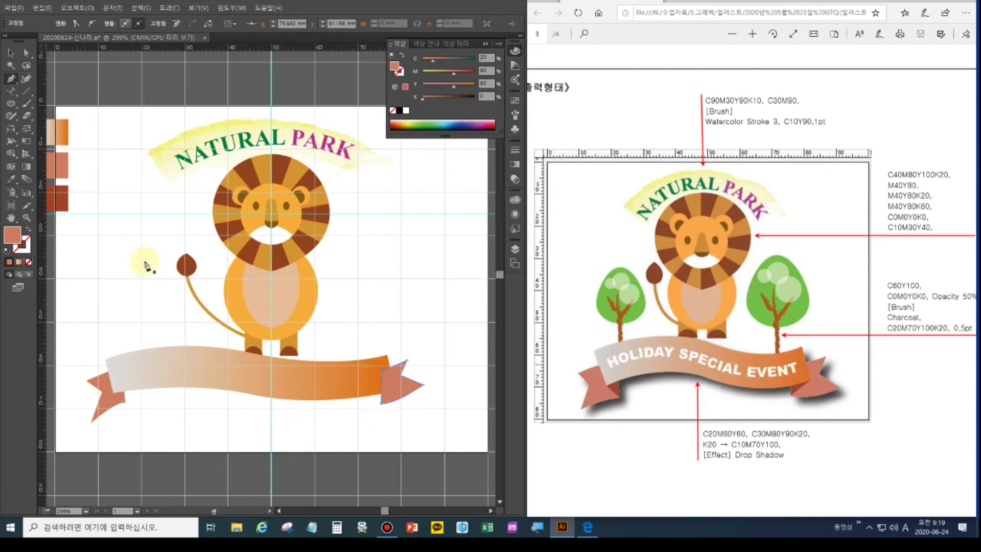
Send the right ribbon tail behind the wavy ribbon and deselect it.
{"action": "left_click", "coordinate": [8, 54]}
{"action": "left_click", "coordinate": [402, 390]}
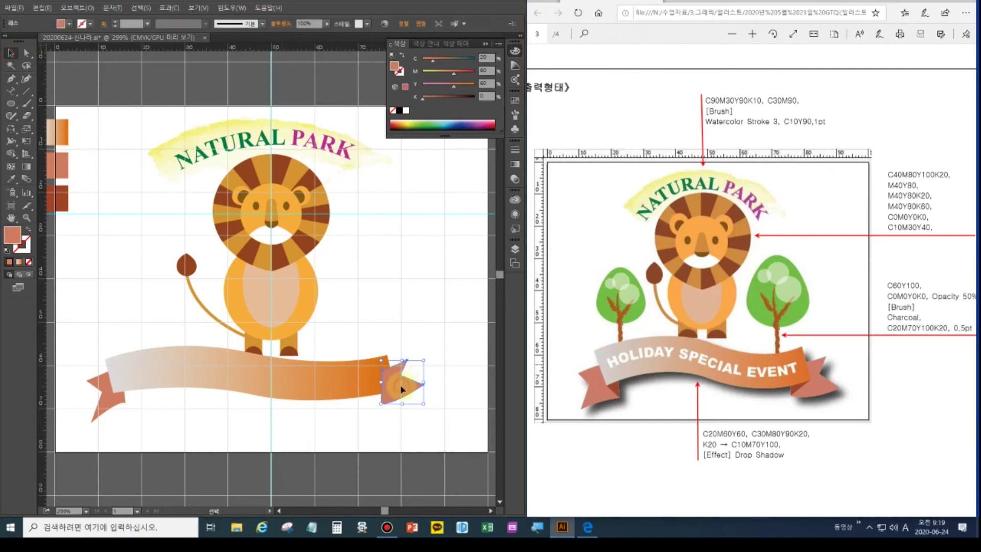
{"action": "key", "text": "ctrl+shift+bracketleft"}
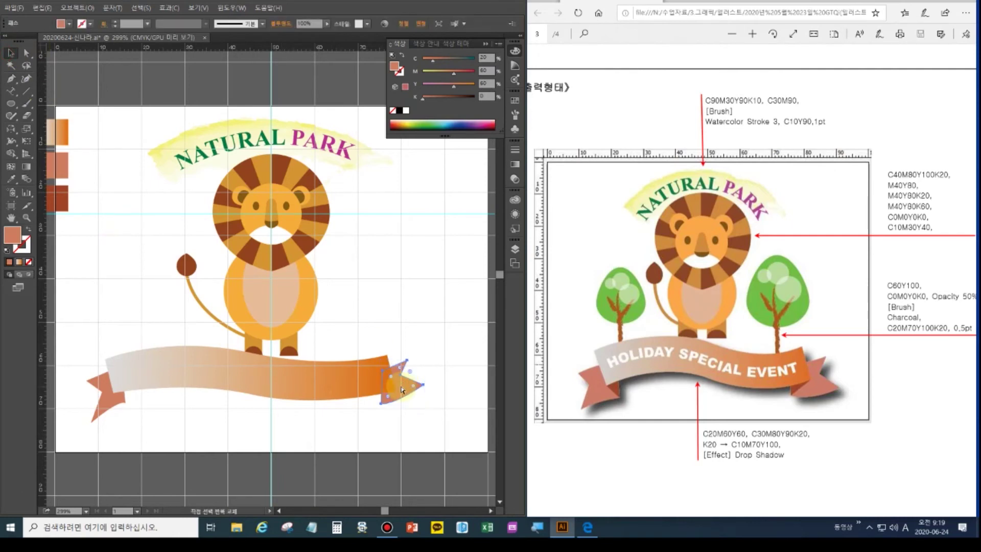
{"action": "key", "text": "a"}
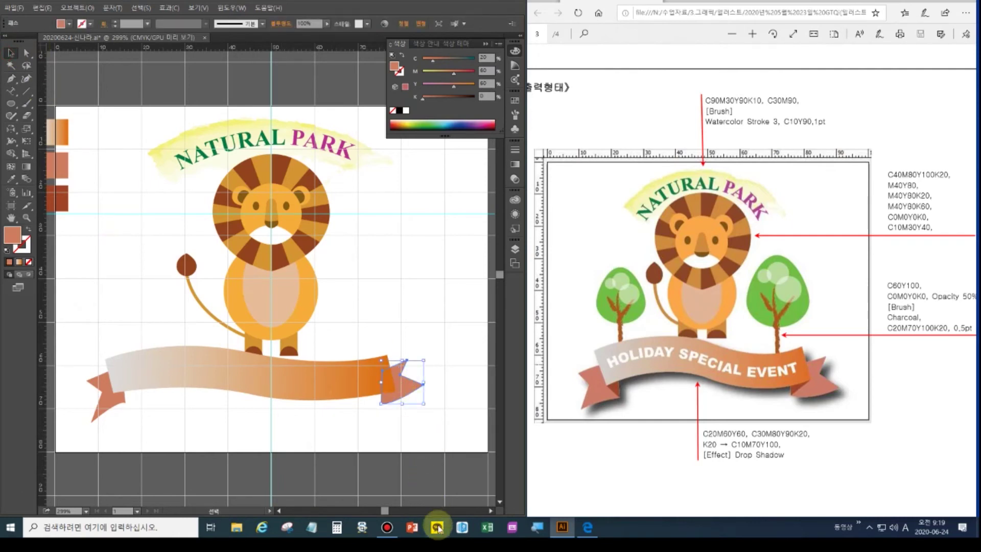
{"action": "left_click", "coordinate": [380, 438]}
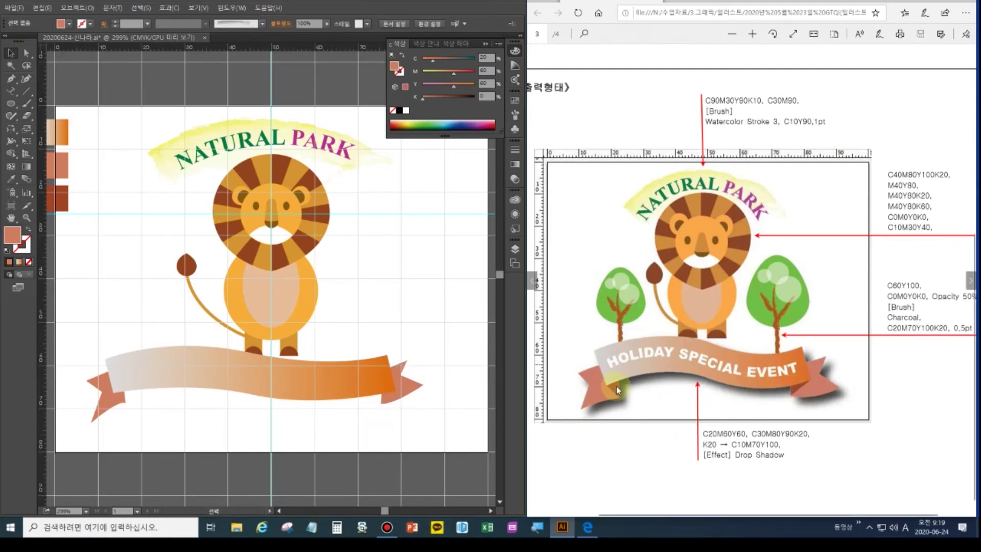
Draw a small triangular fold beneath the ribbon's left end and fill it with the C30 M80 Y90 K20 swatch colour.
{"action": "left_click", "coordinate": [11, 79]}
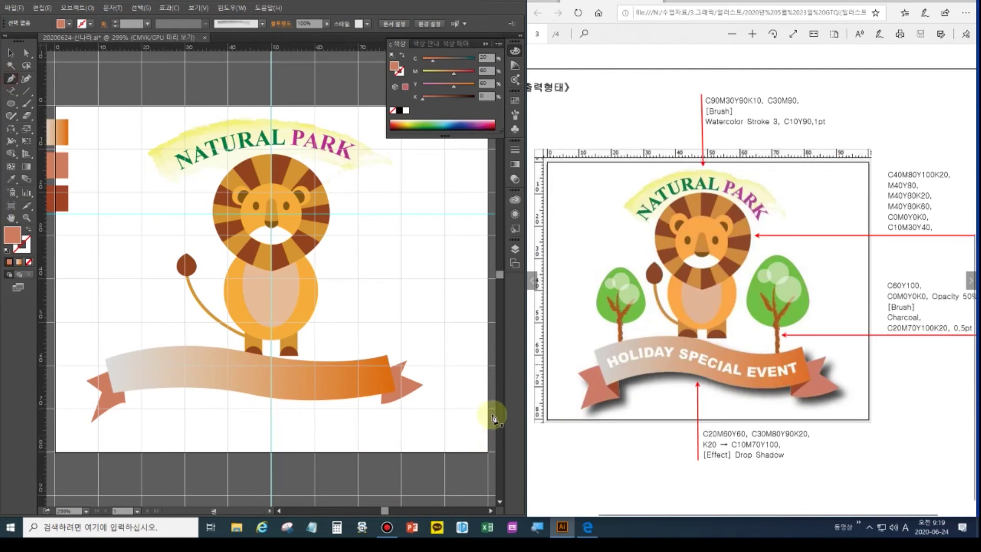
{"action": "left_click", "coordinate": [127, 393]}
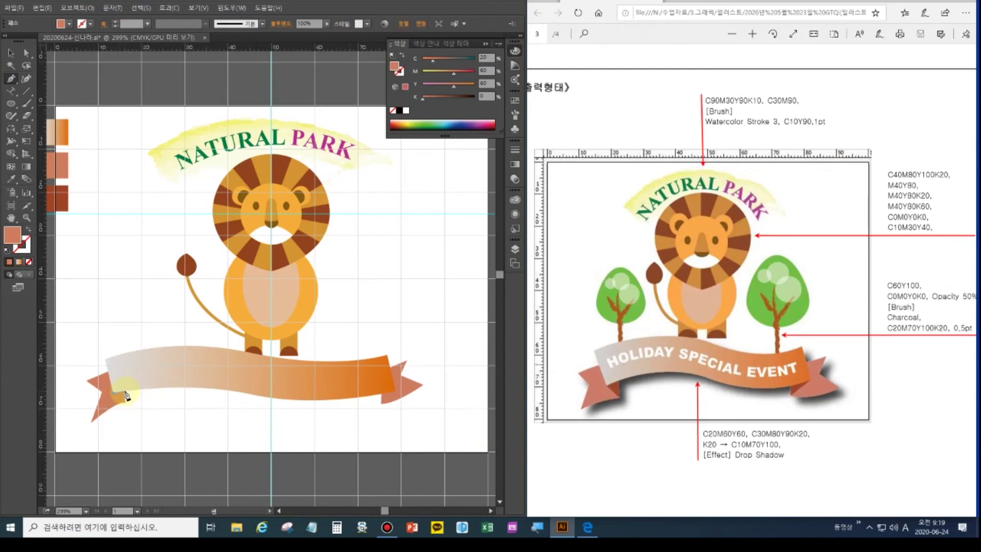
{"action": "left_click", "coordinate": [125, 406]}
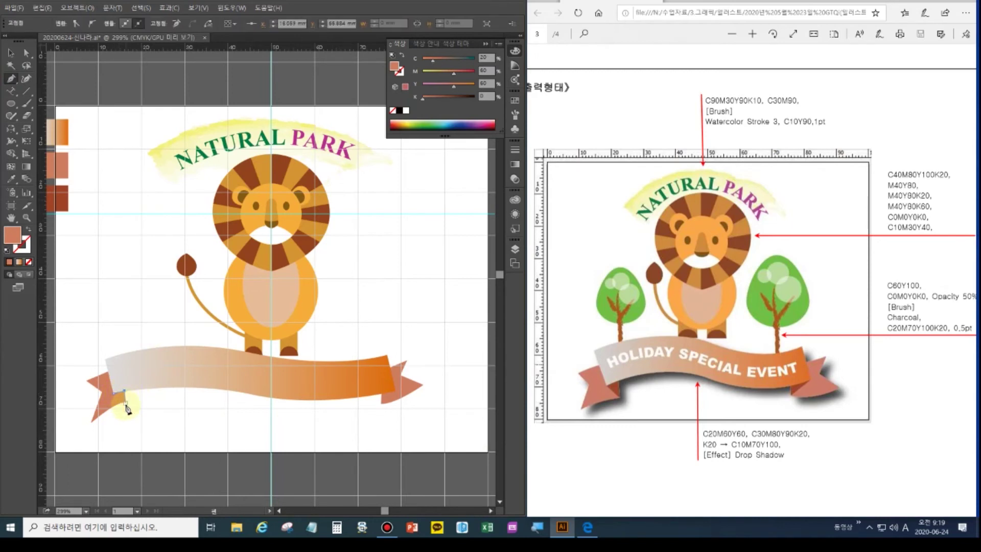
{"action": "left_click", "coordinate": [118, 396]}
{"action": "left_click", "coordinate": [9, 180]}
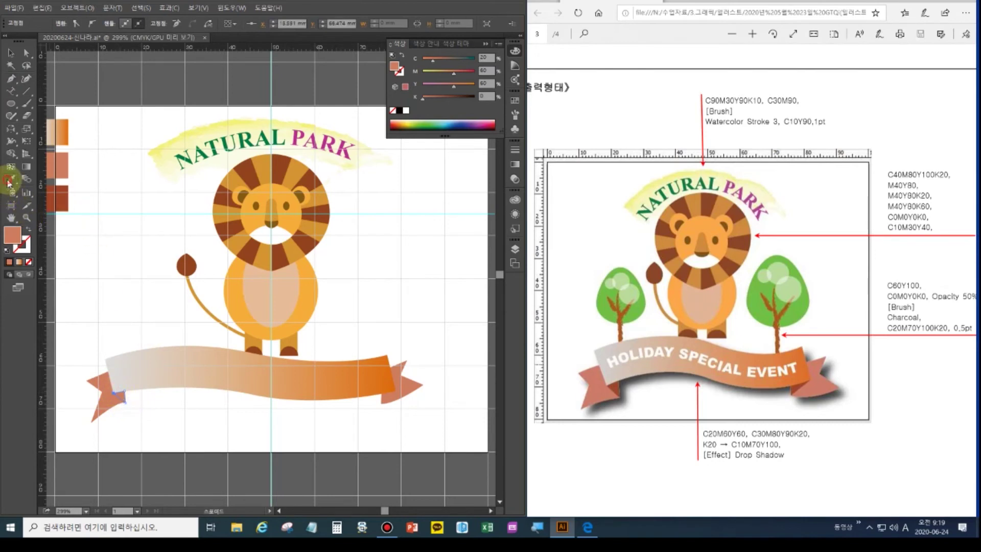
{"action": "left_click", "coordinate": [57, 198]}
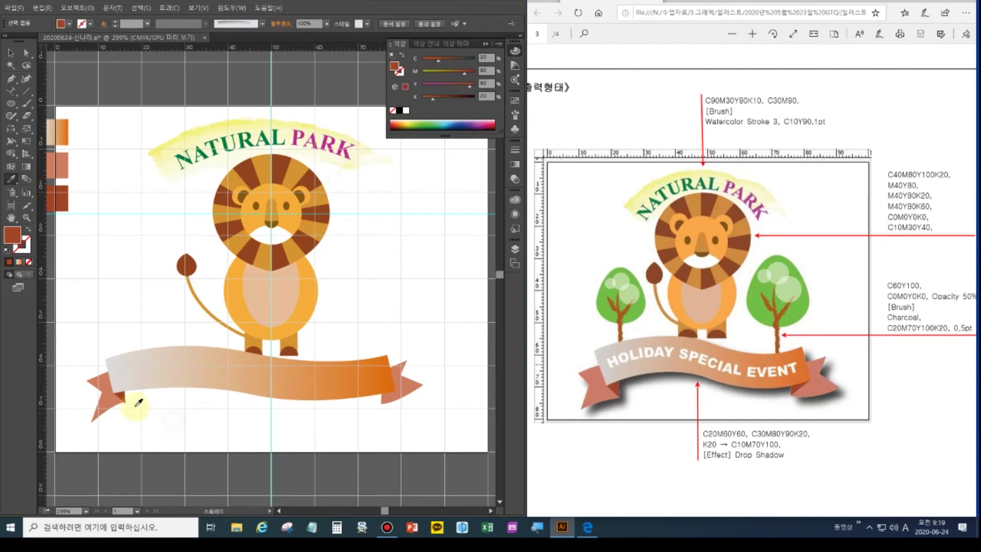
Draw a triangular fold about 3 mm wide beneath the ribbon's right end, filled with C30 M80 Y90 K20, and deselect it.
{"action": "left_click", "coordinate": [14, 85]}
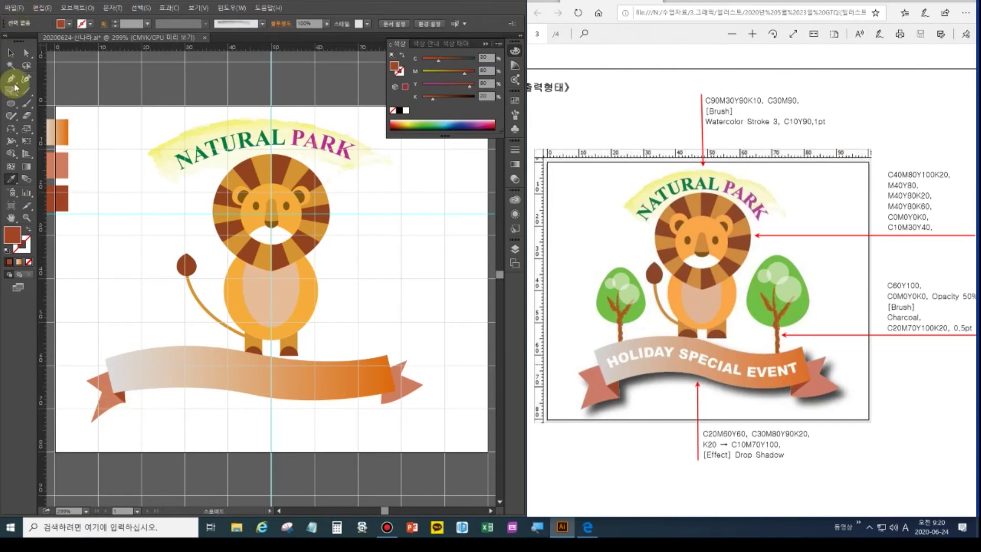
{"action": "left_click", "coordinate": [372, 394]}
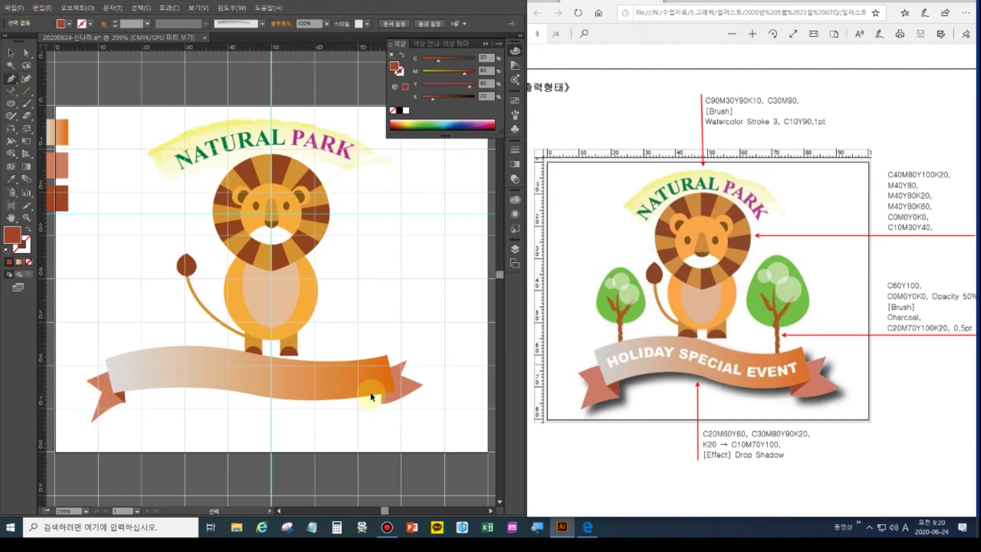
{"action": "scroll", "coordinate": [350, 399], "scroll_direction": "left", "scroll_amount": 1}
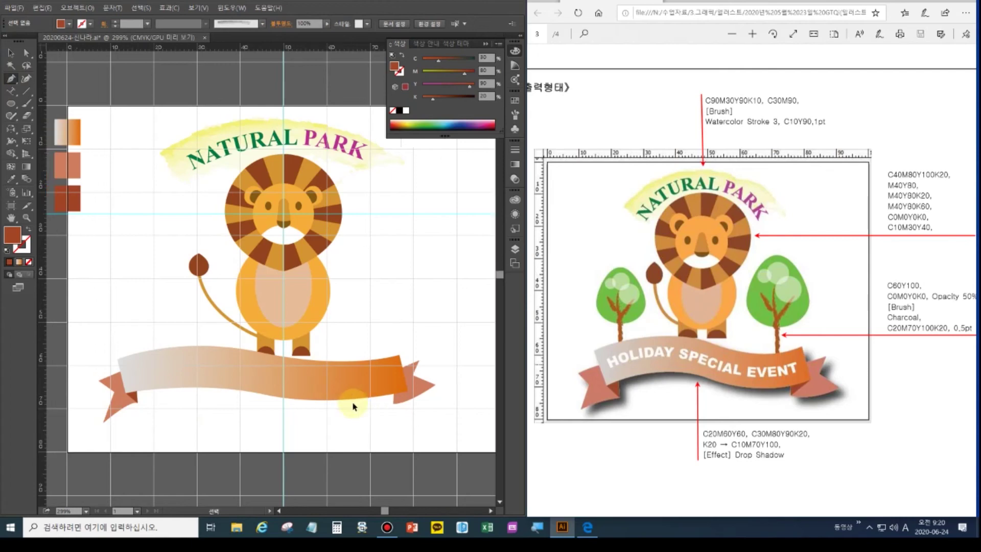
{"action": "scroll", "coordinate": [353, 406], "scroll_direction": "up", "scroll_amount": 2}
{"action": "scroll", "coordinate": [386, 407], "scroll_direction": "down", "scroll_amount": 5}
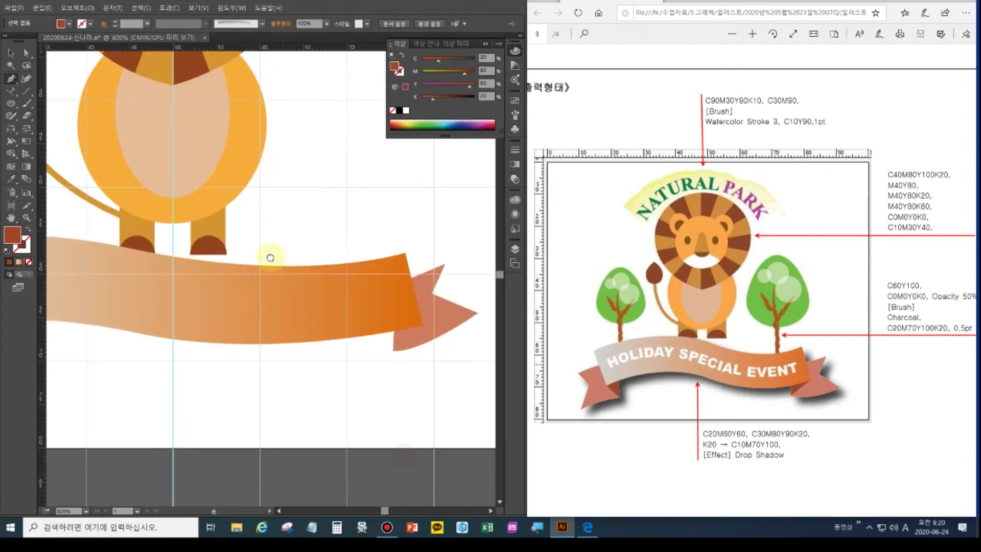
{"action": "left_click", "coordinate": [407, 309]}
{"action": "left_click", "coordinate": [412, 308]}
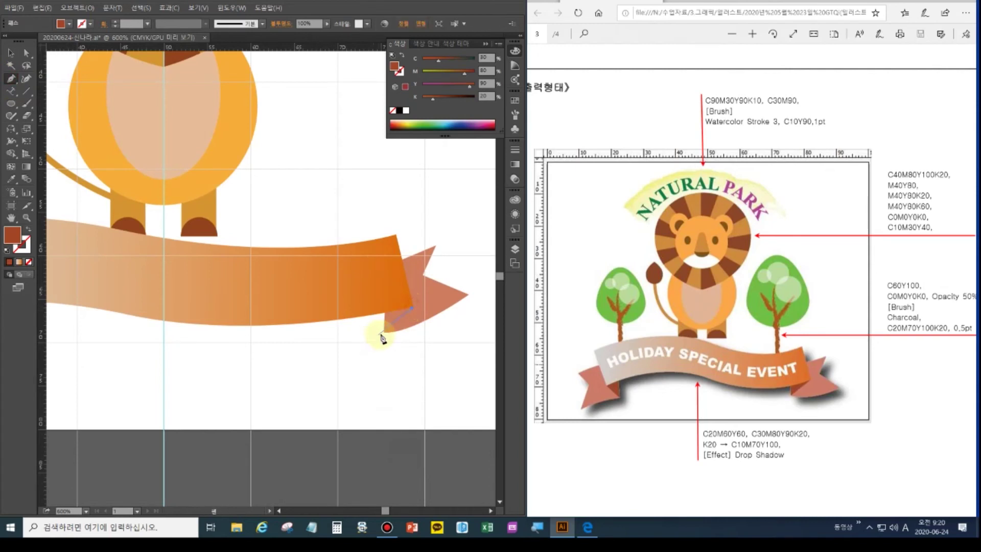
{"action": "left_click", "coordinate": [385, 334]}
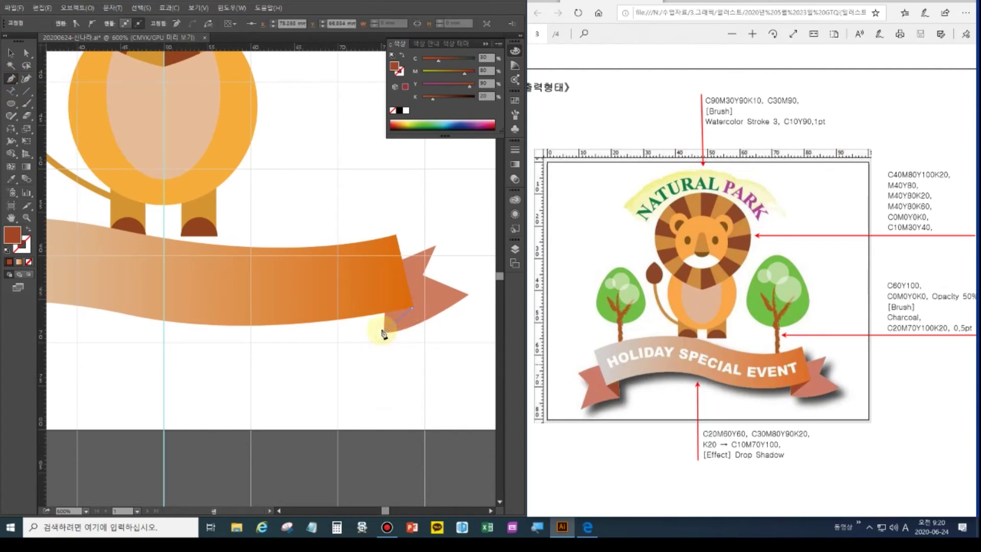
{"action": "left_click", "coordinate": [384, 313]}
{"action": "left_click", "coordinate": [412, 309]}
{"action": "left_click", "coordinate": [294, 348], "text": "ctrl"}
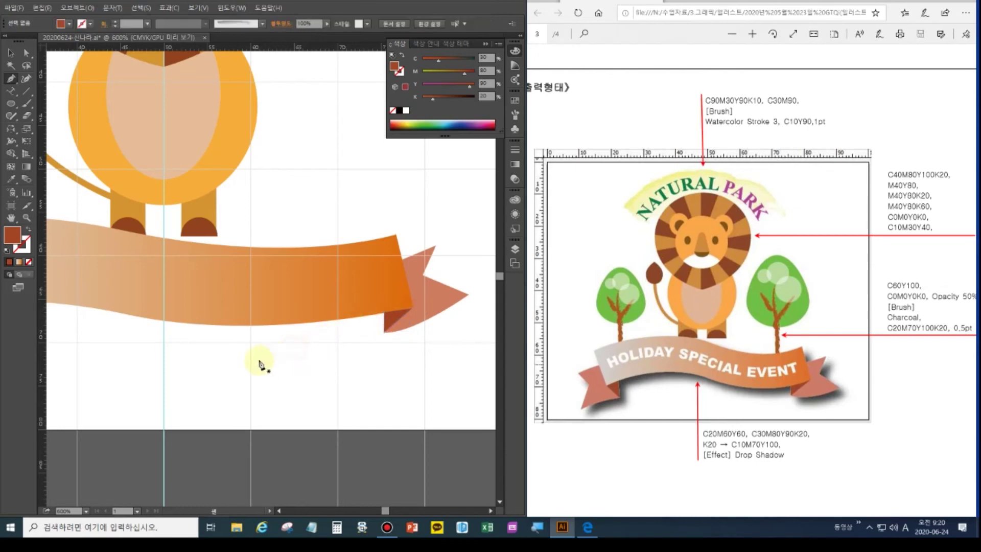
Select the wavy ribbon with both tails and folds, leaving out the lion and lettering, and group the pieces.
{"action": "double_click", "coordinate": [11, 218]}
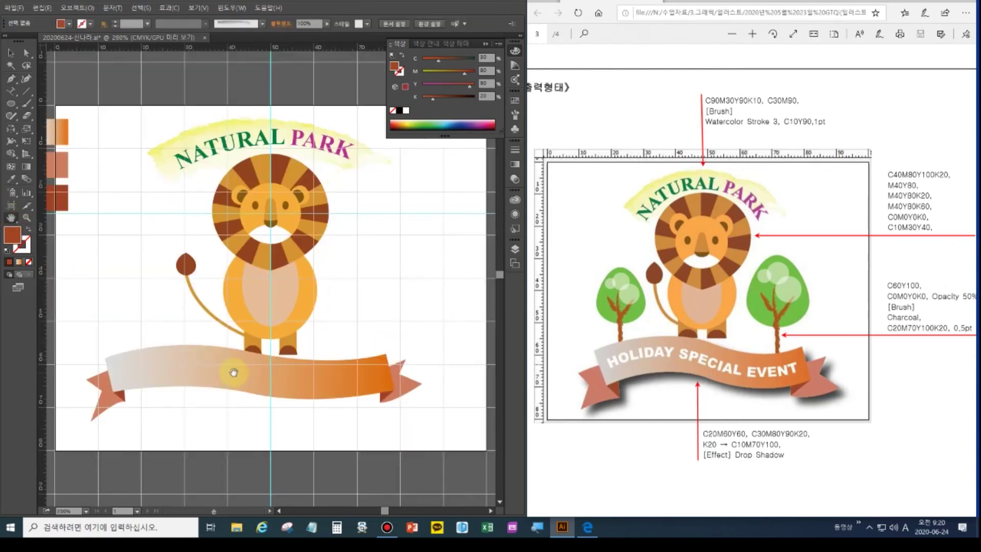
{"action": "left_click", "coordinate": [7, 54]}
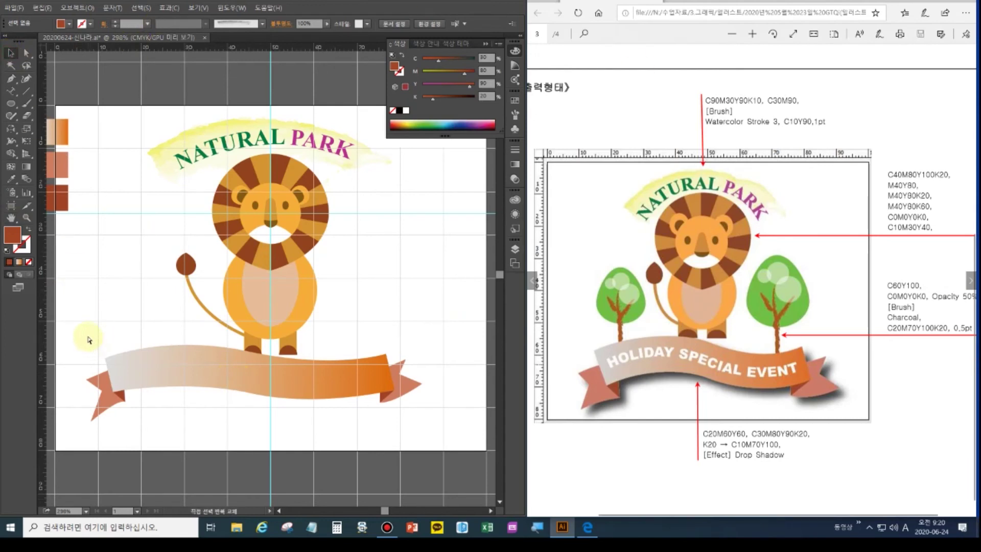
{"action": "key", "text": "ctrl+a"}
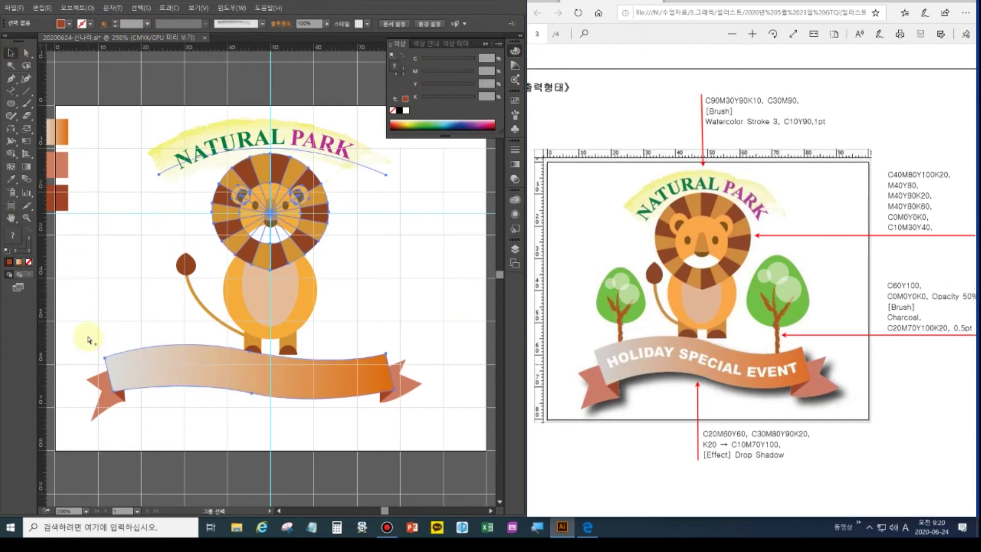
{"action": "mouse_move", "coordinate": [102, 376]}
{"action": "left_mouse_down"}
{"action": "mouse_move", "coordinate": [125, 405]}
{"action": "mouse_move", "coordinate": [259, 428]}
{"action": "left_mouse_up"}
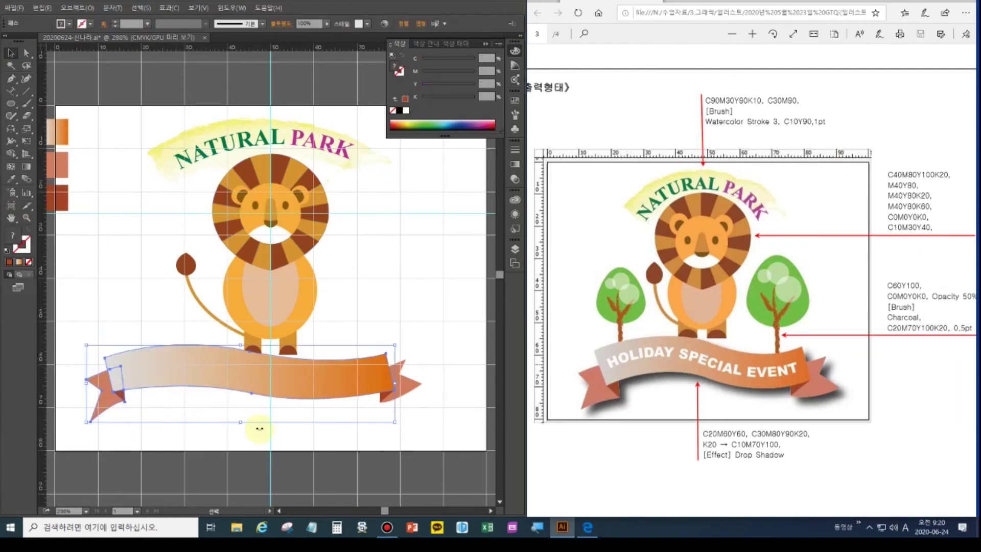
{"action": "left_click", "coordinate": [379, 389], "text": "shift"}
{"action": "left_click", "coordinate": [242, 364], "text": "shift"}
{"action": "left_click", "coordinate": [228, 384], "text": "shift"}
{"action": "key", "text": "ctrl+g"}
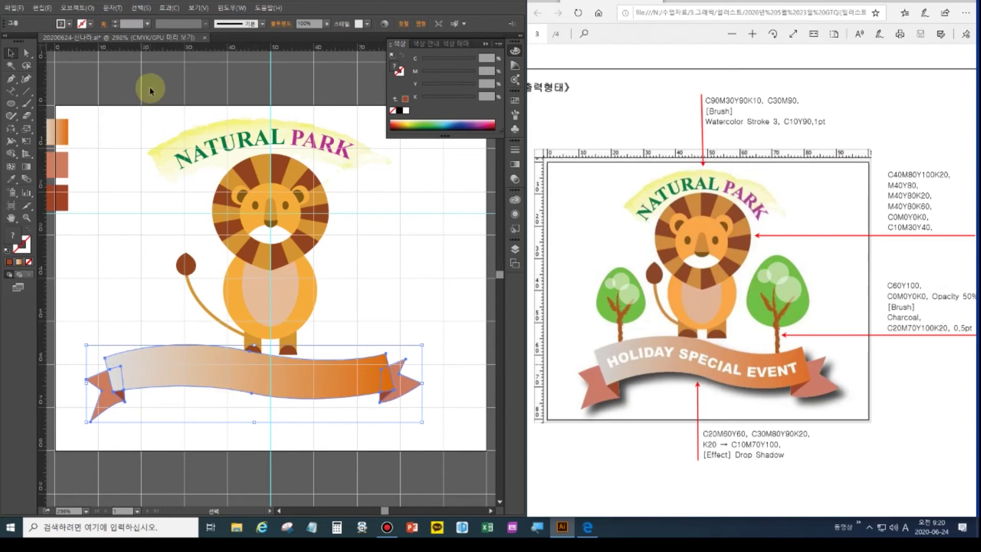
{"action": "left_click", "coordinate": [194, 7]}
{"action": "mouse_move", "coordinate": [169, 7]}
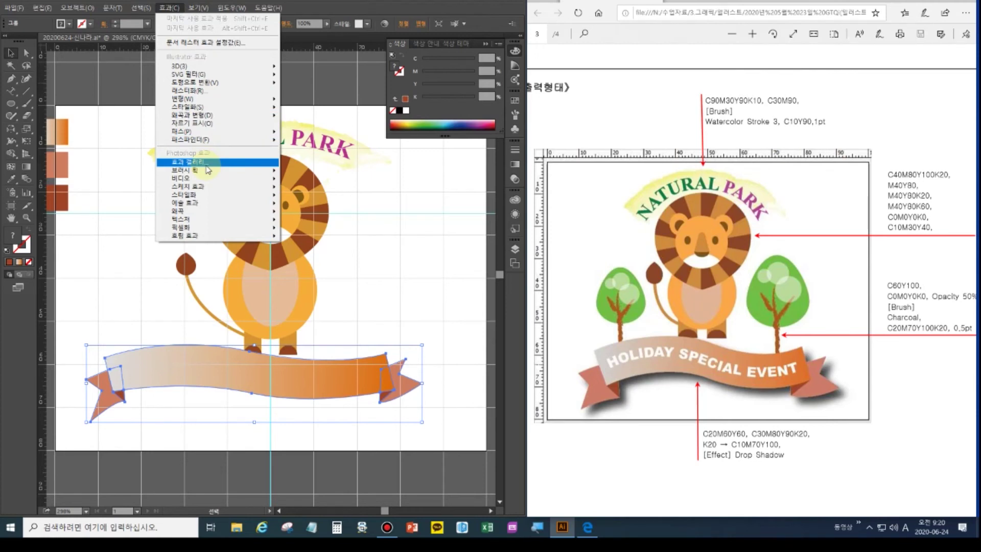
{"action": "mouse_move", "coordinate": [197, 207]}
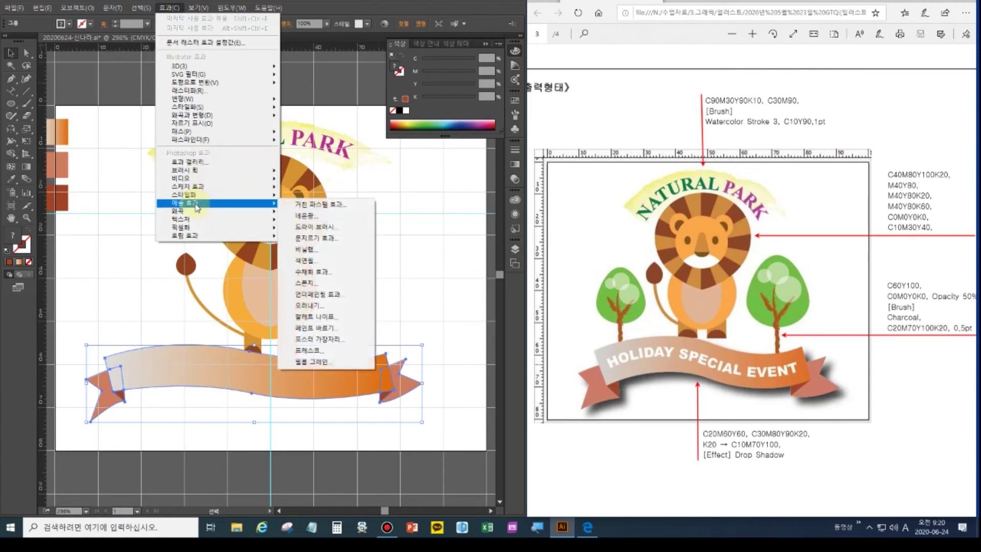
{"action": "mouse_move", "coordinate": [194, 238]}
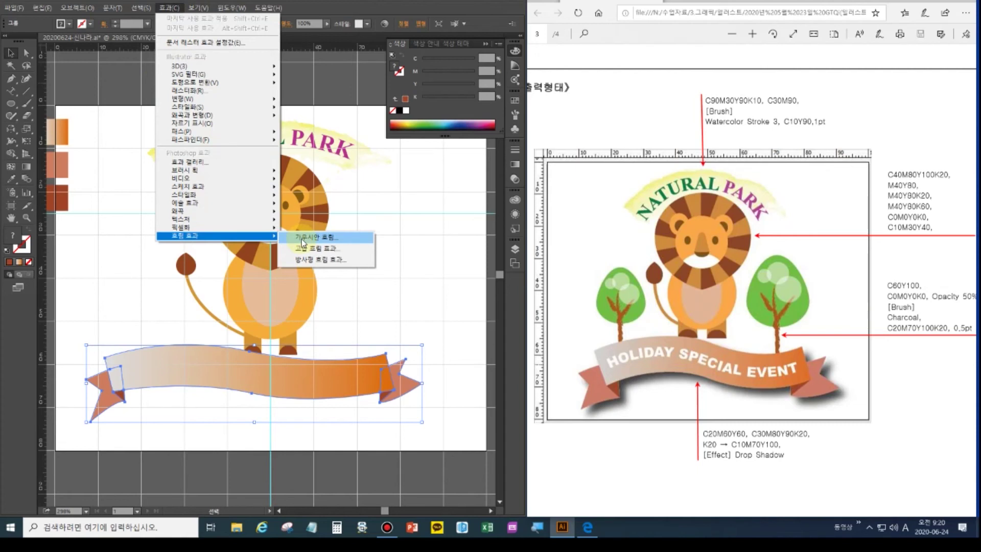
{"action": "mouse_move", "coordinate": [242, 221]}
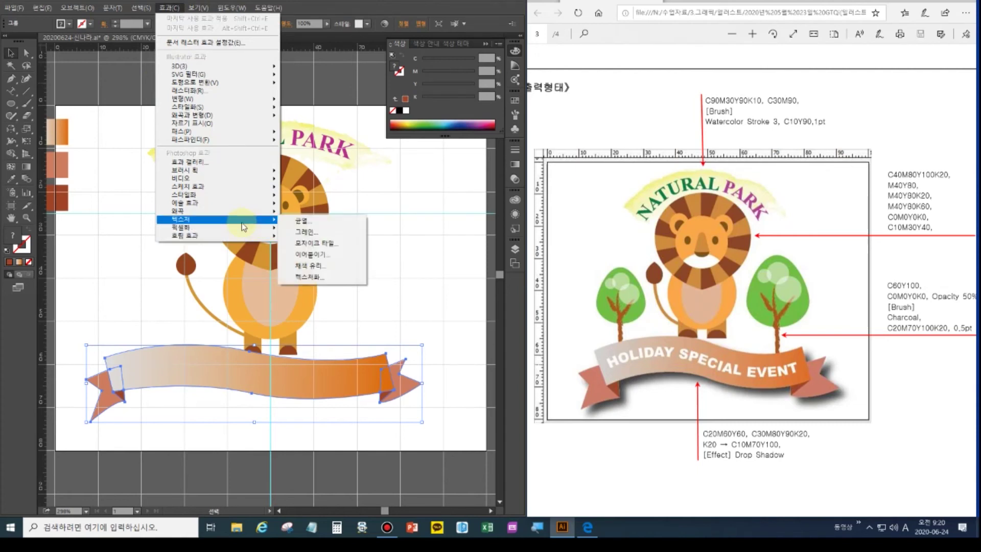
{"action": "left_click", "coordinate": [145, 51]}
Try to apply a Stylize Drop Shadow in Multiply mode with 75% opacity, 2.47 mm X and Y offsets and 1.76 mm blur.
{"action": "left_click", "coordinate": [169, 7]}
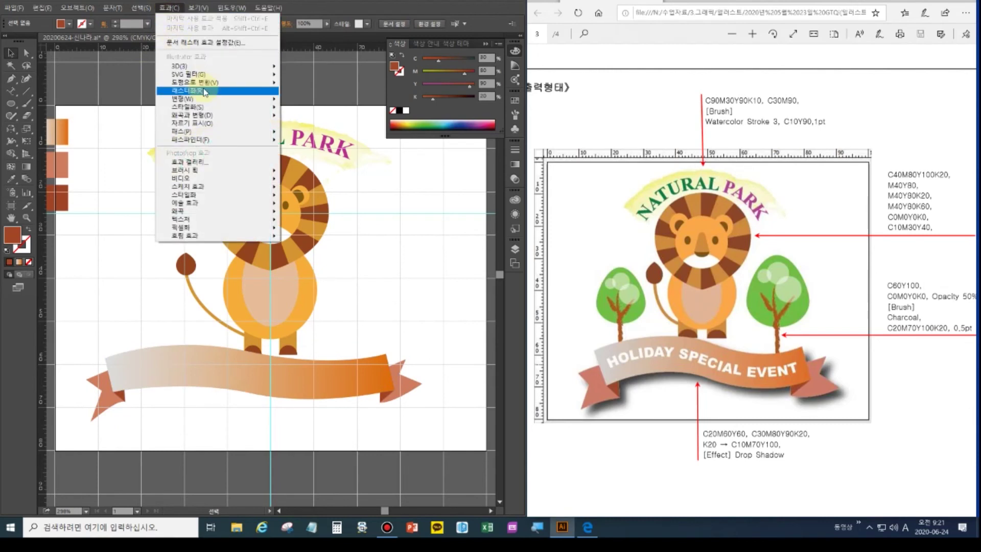
{"action": "mouse_move", "coordinate": [201, 106]}
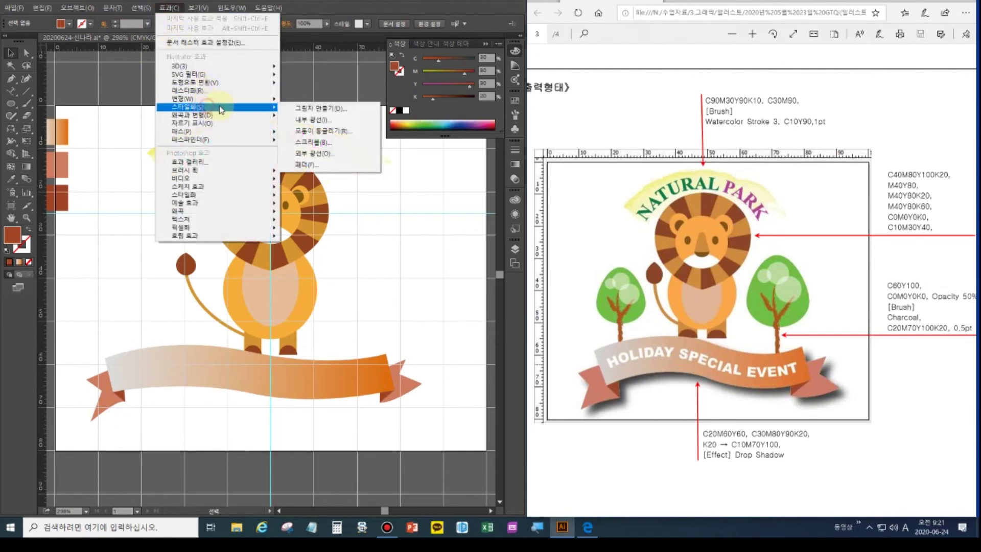
{"action": "left_click", "coordinate": [313, 109]}
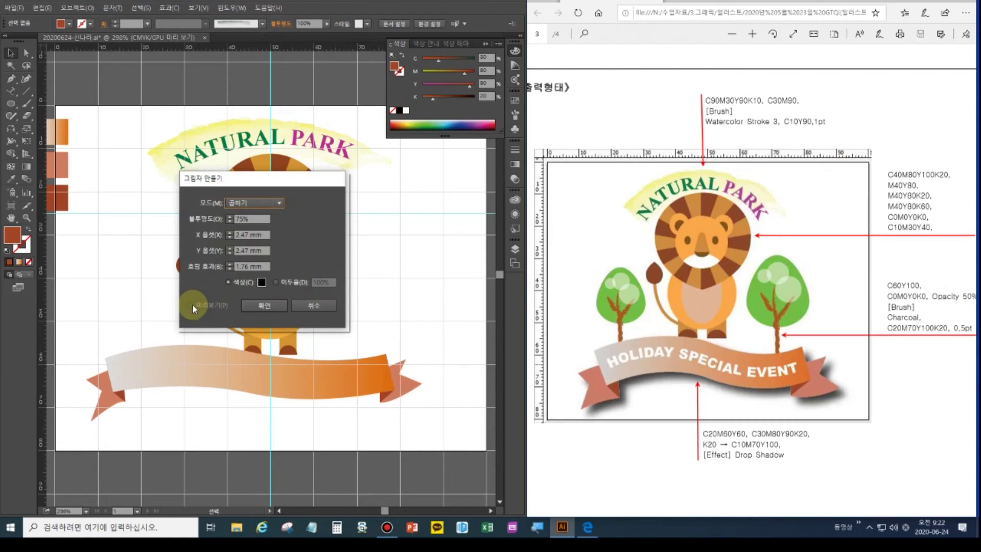
{"action": "left_click", "coordinate": [264, 306]}
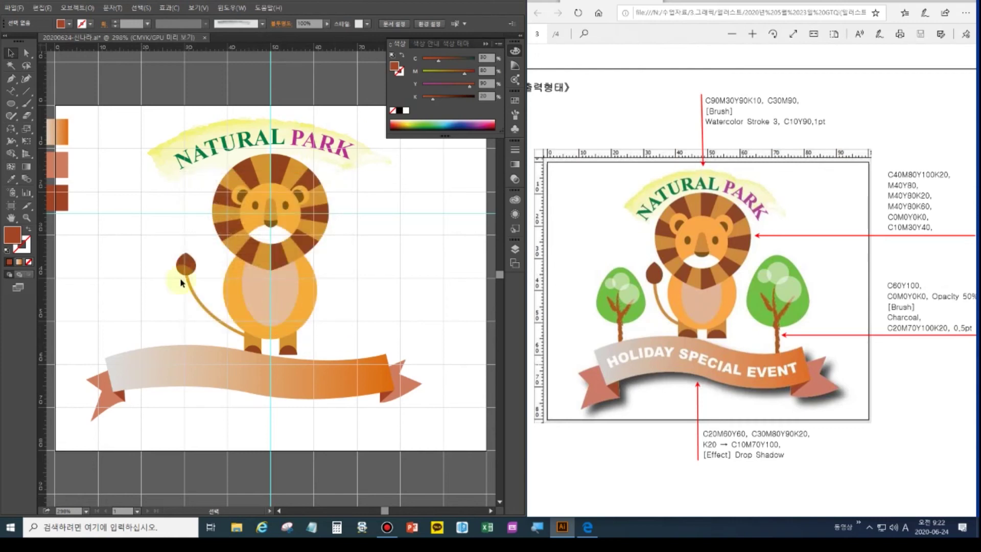
Apply the Stylize Drop Shadow effect to the grouped ribbon and deselect it.
{"action": "left_click_drag", "start_coordinate": [444, 427], "coordinate": [85, 375]}
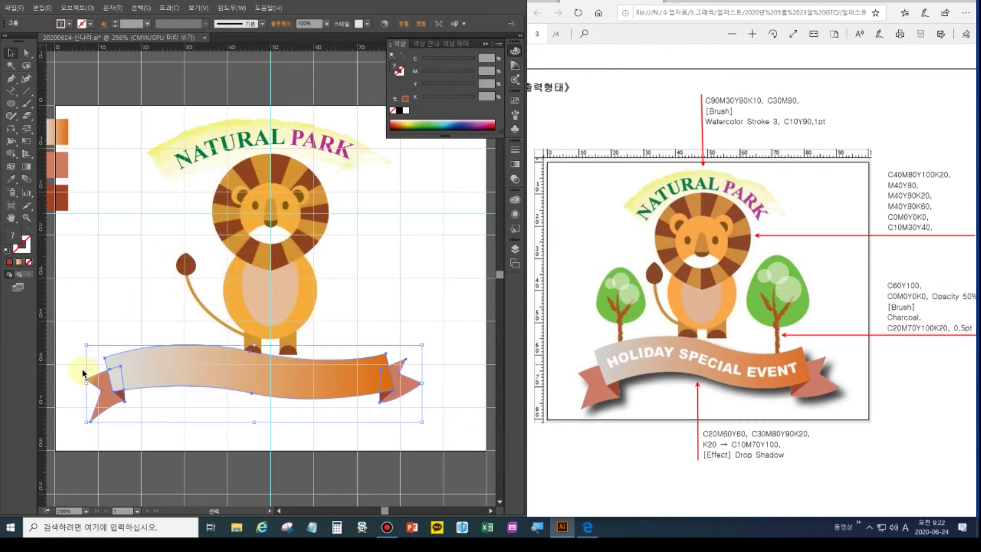
{"action": "left_click", "coordinate": [171, 8]}
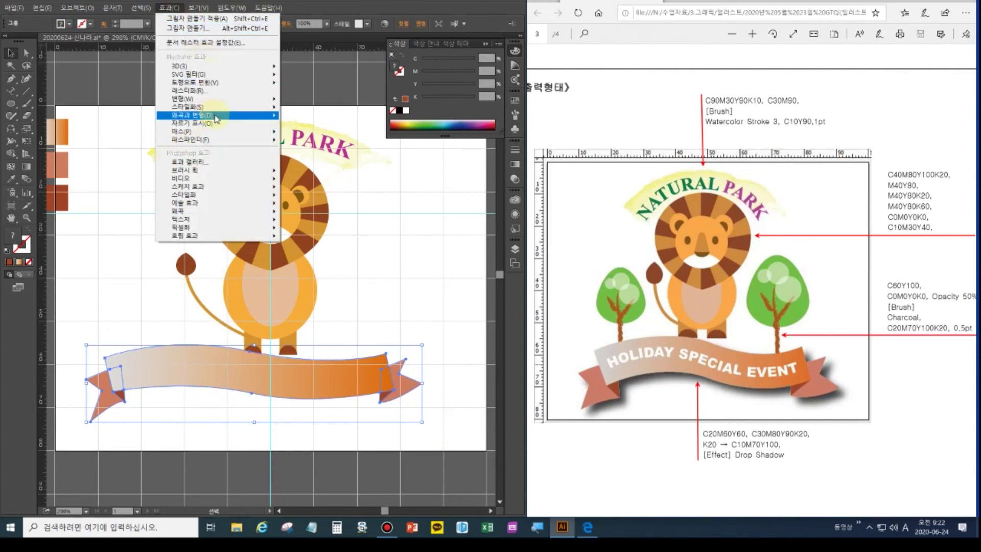
{"action": "mouse_move", "coordinate": [212, 107]}
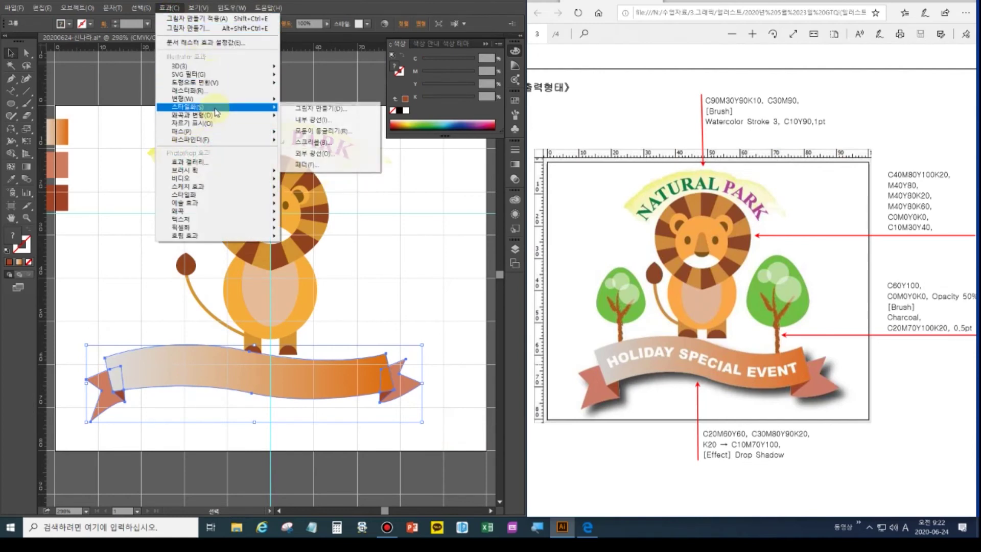
{"action": "left_click", "coordinate": [294, 109]}
{"action": "left_click", "coordinate": [250, 306]}
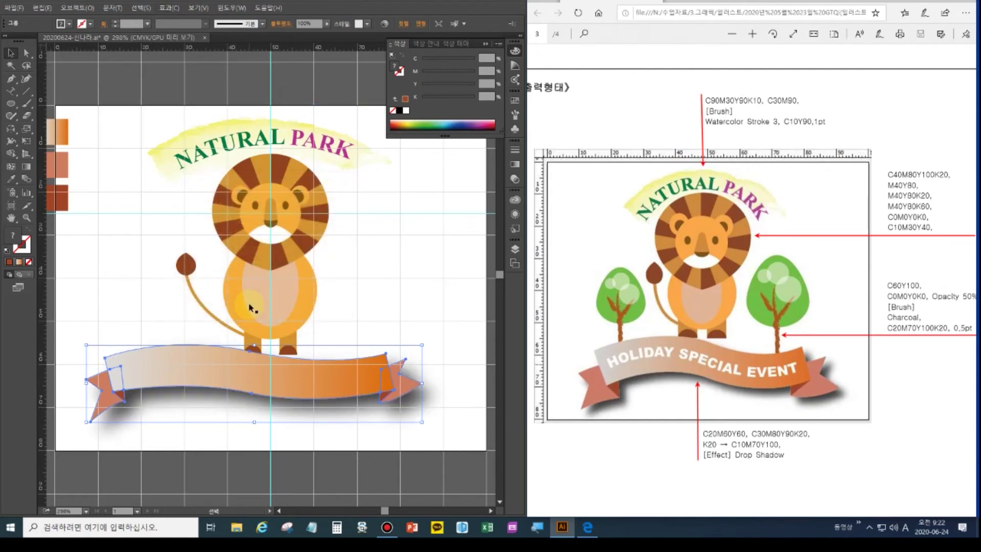
{"action": "left_click", "coordinate": [158, 313]}
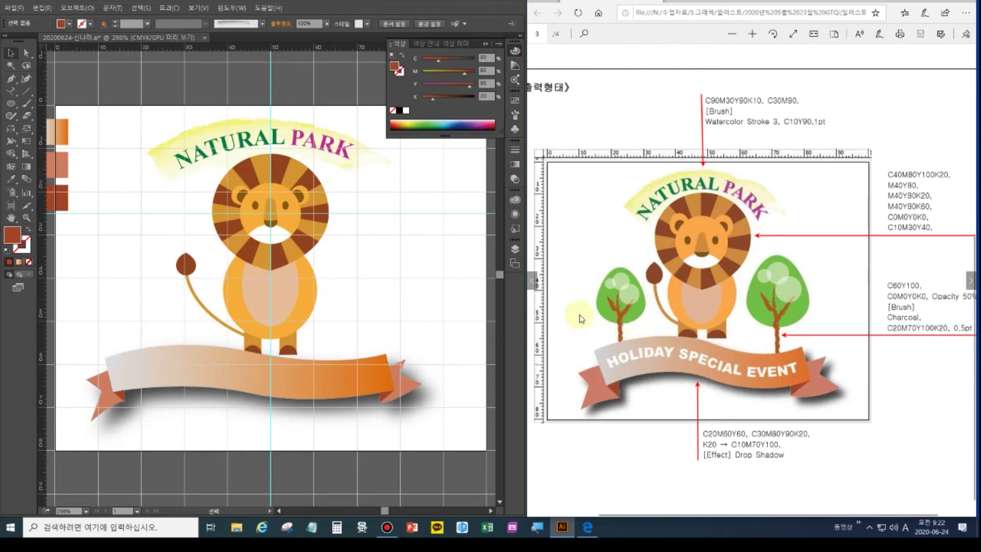
Recolour the gradient swatch square beside the artboard as the tree green, C60 M0 Y100 K0.
{"action": "left_click", "coordinate": [14, 108]}
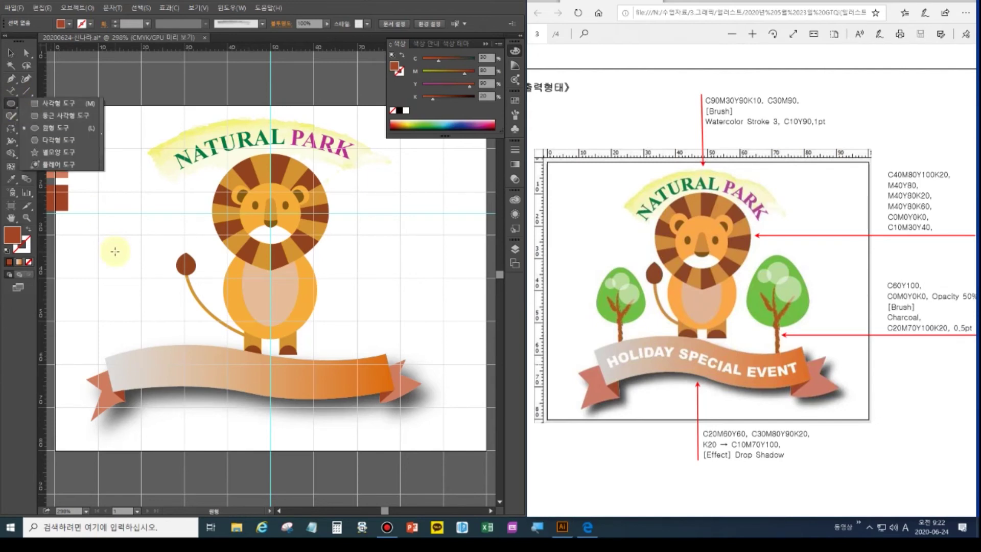
{"action": "left_click", "coordinate": [11, 80]}
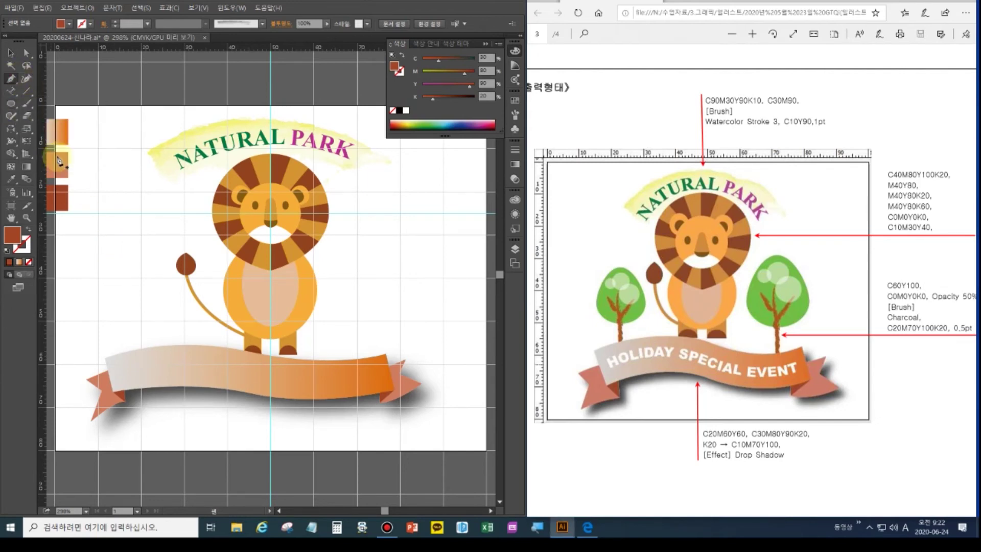
{"action": "left_click", "coordinate": [11, 52]}
{"action": "left_click", "coordinate": [50, 128]}
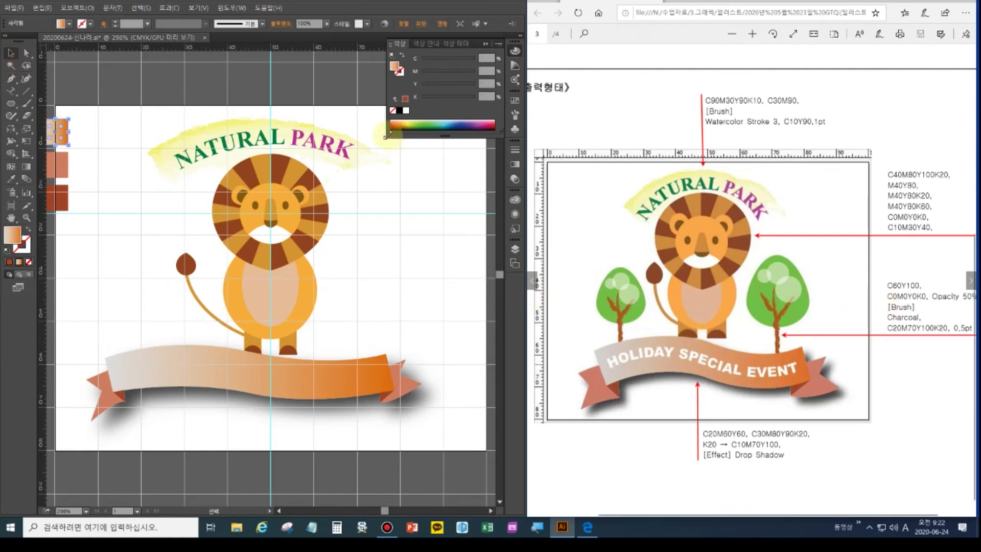
{"action": "left_click", "coordinate": [485, 57]}
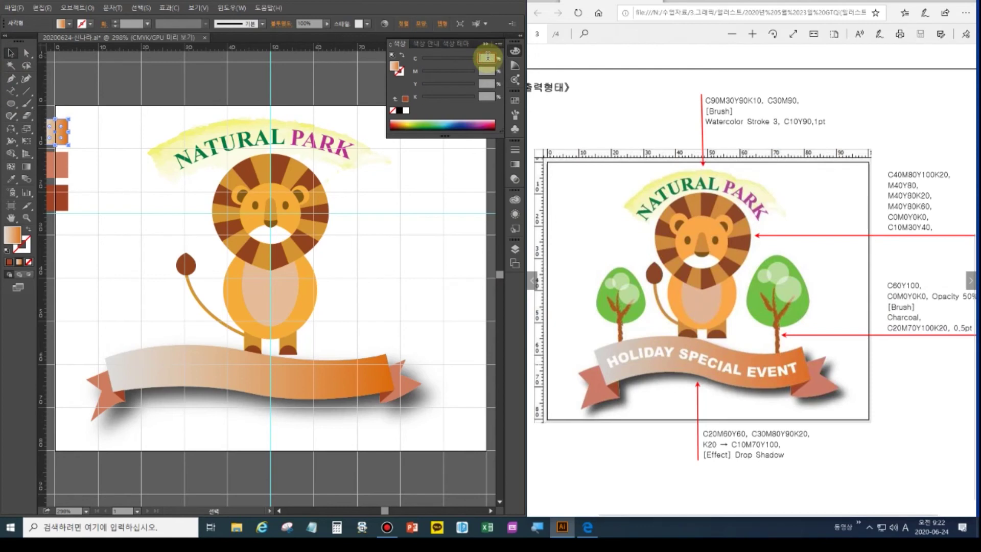
{"action": "left_click", "coordinate": [484, 58]}
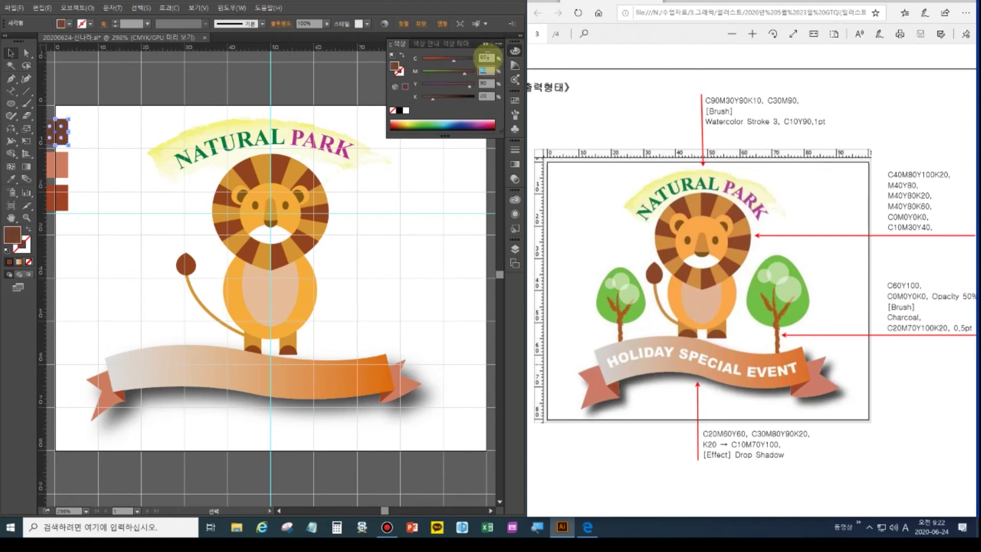
{"action": "type", "text": "0"}
{"action": "key", "text": "Tab"}
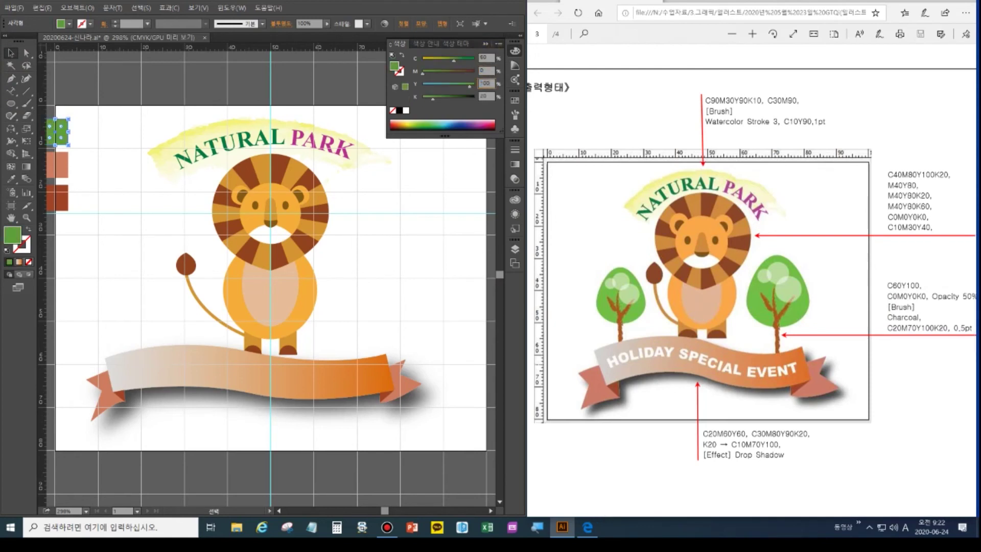
{"action": "left_click", "coordinate": [485, 57]}
{"action": "left_click", "coordinate": [486, 96]}
{"action": "type", "text": "0"}
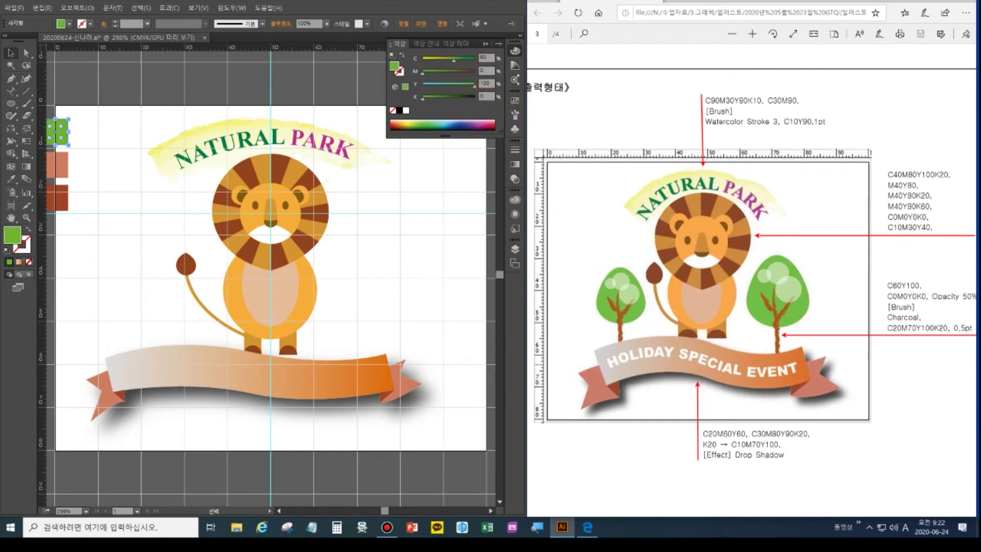
Recolour the salmon swatch square beside the artboard as white, C0 M0 Y0 K0.
{"action": "left_click", "coordinate": [58, 165]}
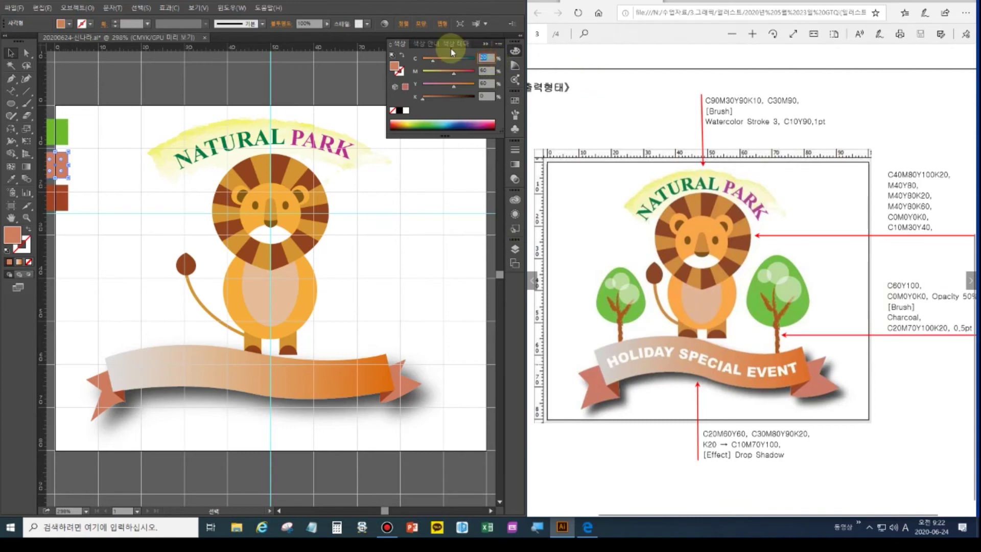
{"action": "type", "text": "0"}
{"action": "key", "text": "Tab"}
{"action": "type", "text": "0"}
{"action": "key", "text": "Tab"}
{"action": "type", "text": "0"}
{"action": "key", "text": "Tab"}
{"action": "type", "text": "0"}
{"action": "key", "text": "Return"}
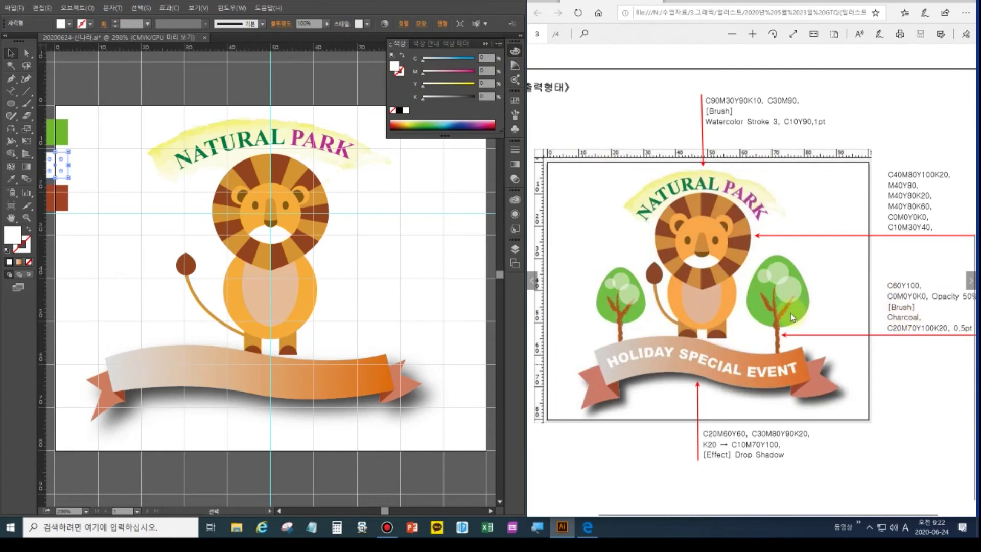
Recolour the reddish-brown swatch square beside the artboard as C20 M70 Y100 K20 and deselect it.
{"action": "left_click", "coordinate": [58, 198]}
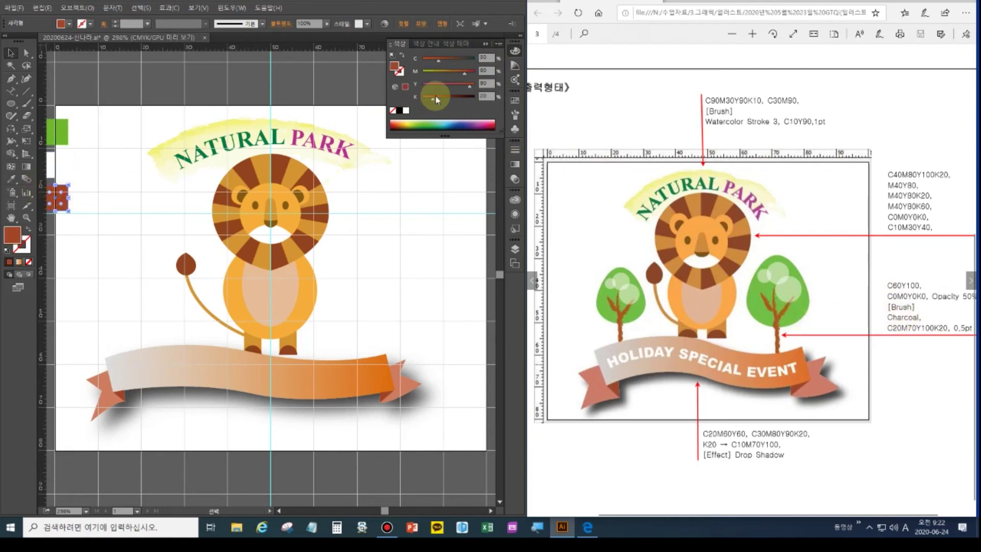
{"action": "left_click_drag", "start_coordinate": [484, 57], "coordinate": [466, 54]}
{"action": "type", "text": "20"}
{"action": "key", "text": "Tab"}
{"action": "type", "text": "70"}
{"action": "key", "text": "Tab"}
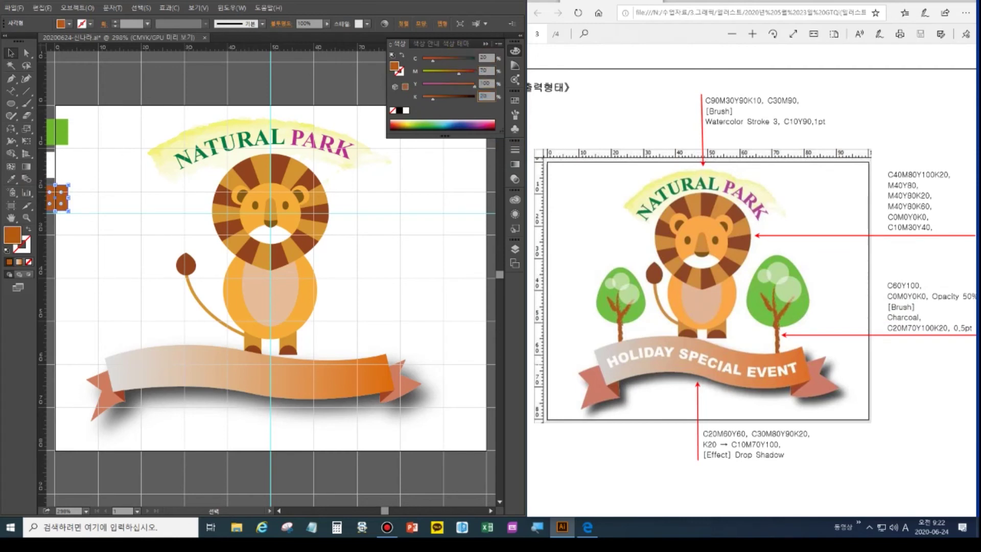
{"action": "left_click", "coordinate": [127, 284]}
Draw a closed, egg-shaped tree crown with the Pen tool in the empty area beside the lion's tail, above the ribbon.
{"action": "left_click", "coordinate": [10, 78]}
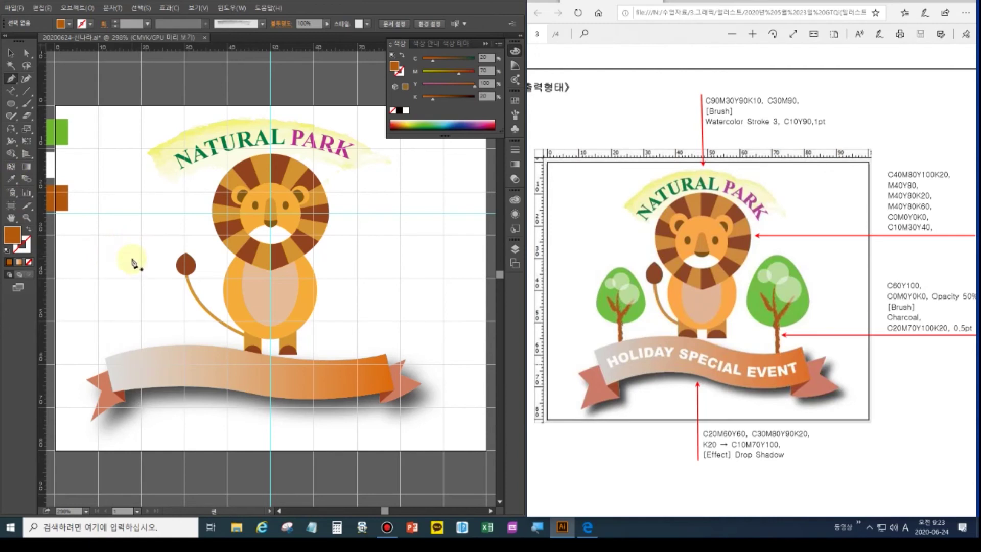
{"action": "left_click", "coordinate": [133, 246]}
{"action": "left_click", "coordinate": [105, 295]}
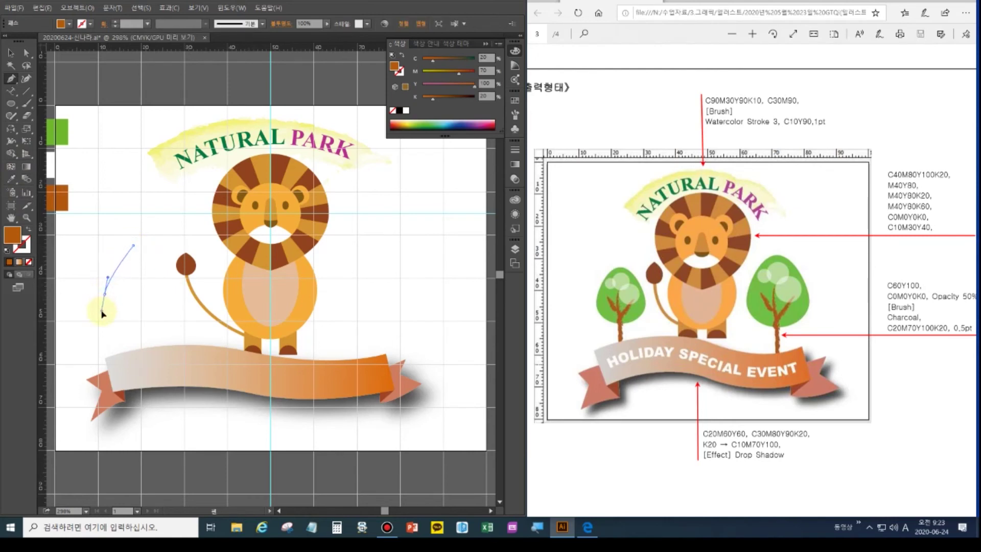
{"action": "left_click", "coordinate": [103, 311]}
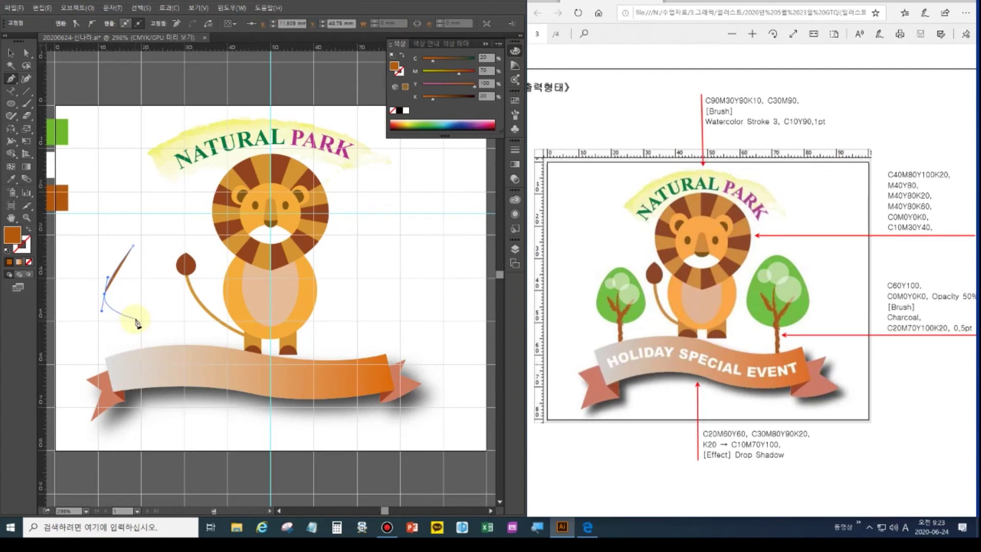
{"action": "left_click", "coordinate": [135, 319]}
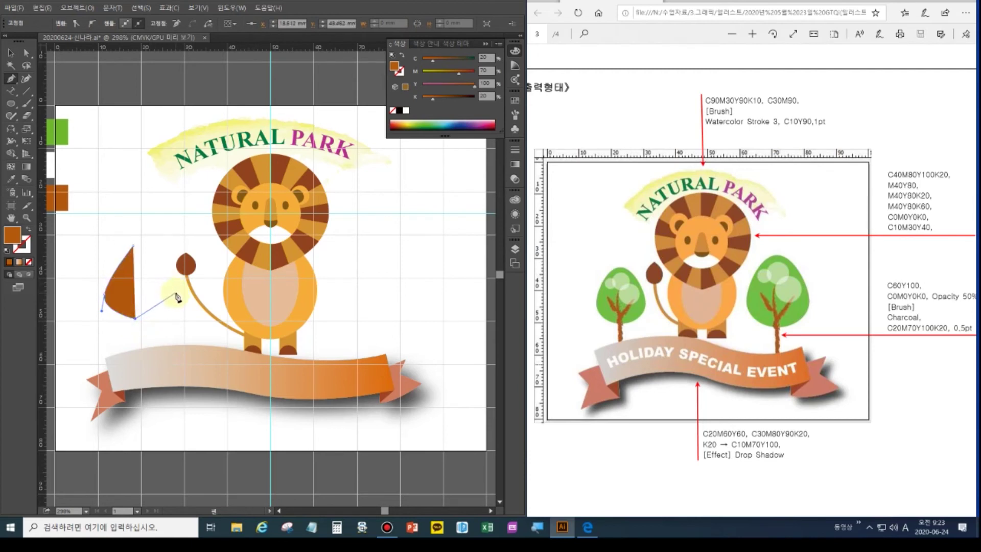
{"action": "left_click_drag", "start_coordinate": [176, 292], "coordinate": [176, 261]}
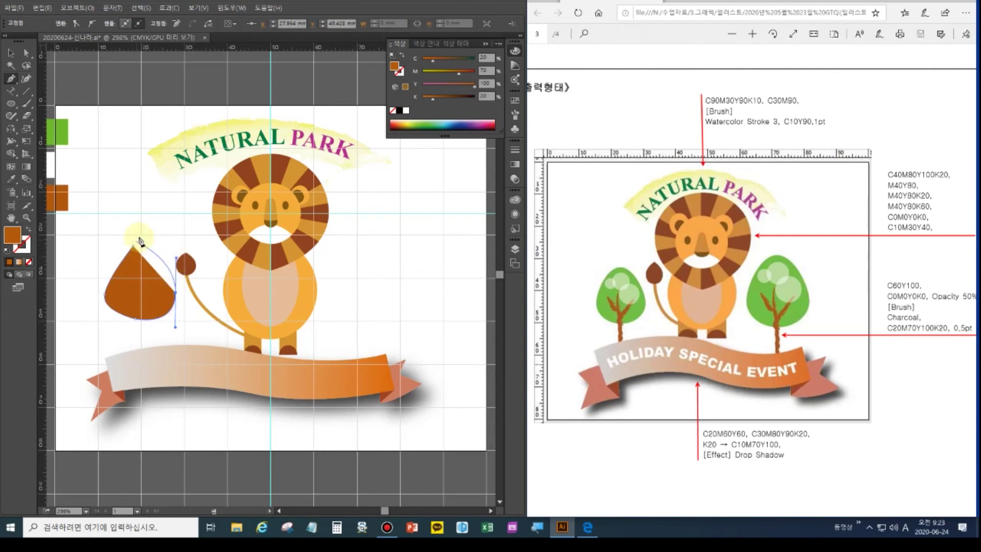
{"action": "left_click", "coordinate": [142, 236]}
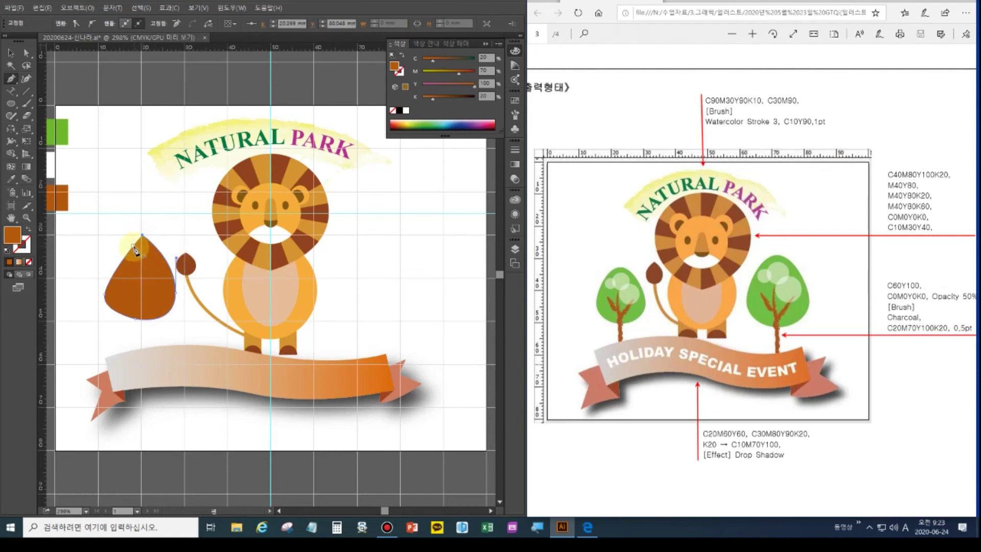
Refine the tree crown's outline by adjusting its upper-left and bottom anchor points, and convert the apex to a smooth point.
{"action": "left_click", "coordinate": [23, 49]}
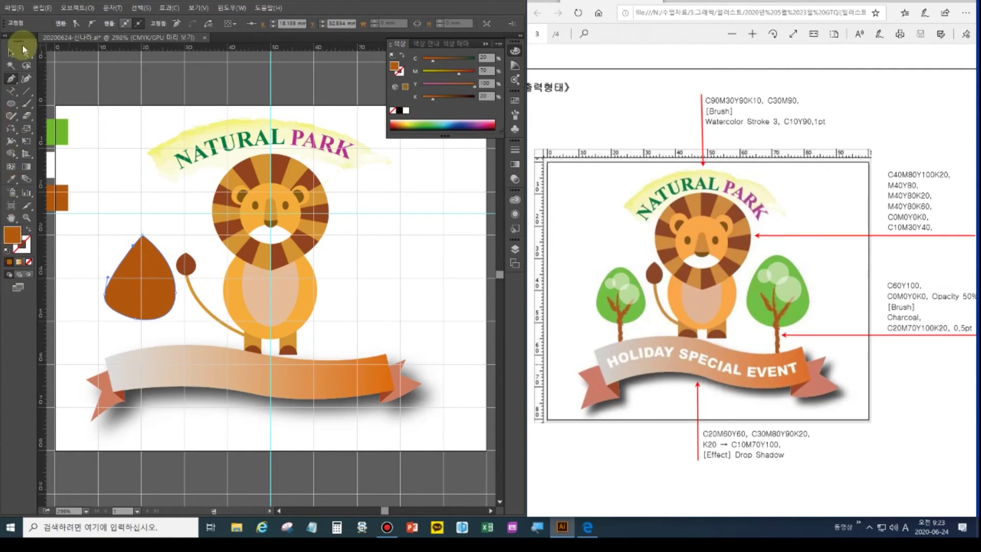
{"action": "mouse_move", "coordinate": [122, 252]}
{"action": "left_mouse_down"}
{"action": "mouse_move", "coordinate": [125, 240]}
{"action": "mouse_move", "coordinate": [125, 249]}
{"action": "left_mouse_up"}
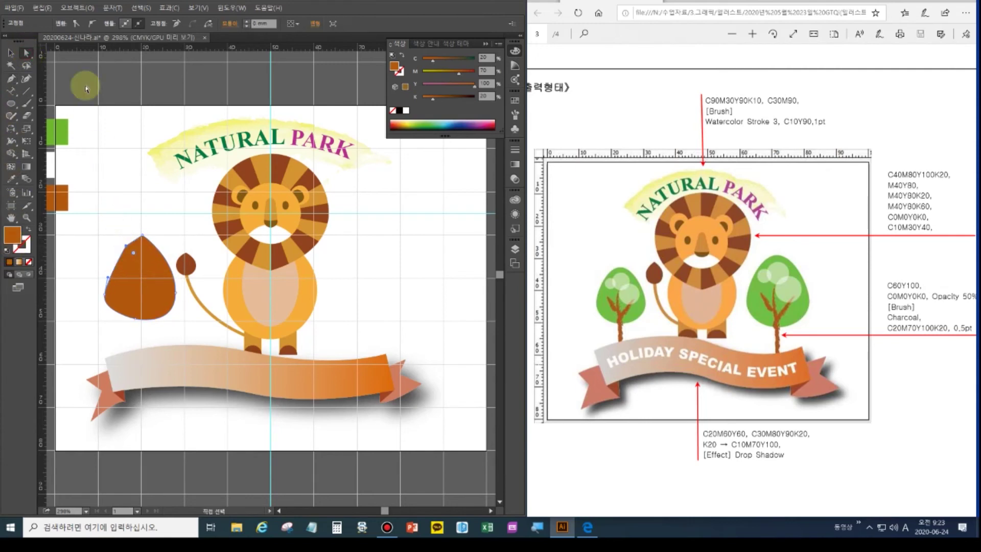
{"action": "left_click", "coordinate": [143, 295]}
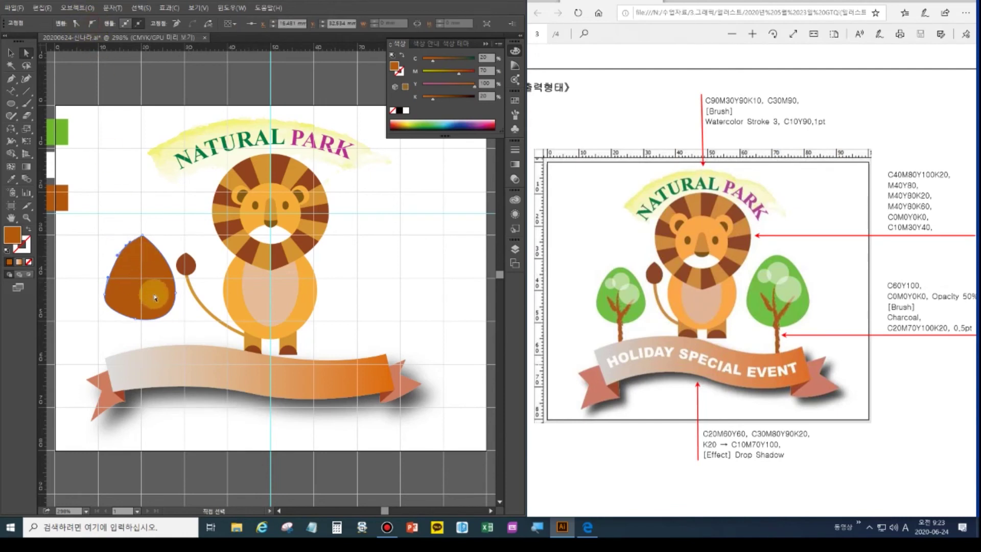
{"action": "left_click", "coordinate": [138, 319]}
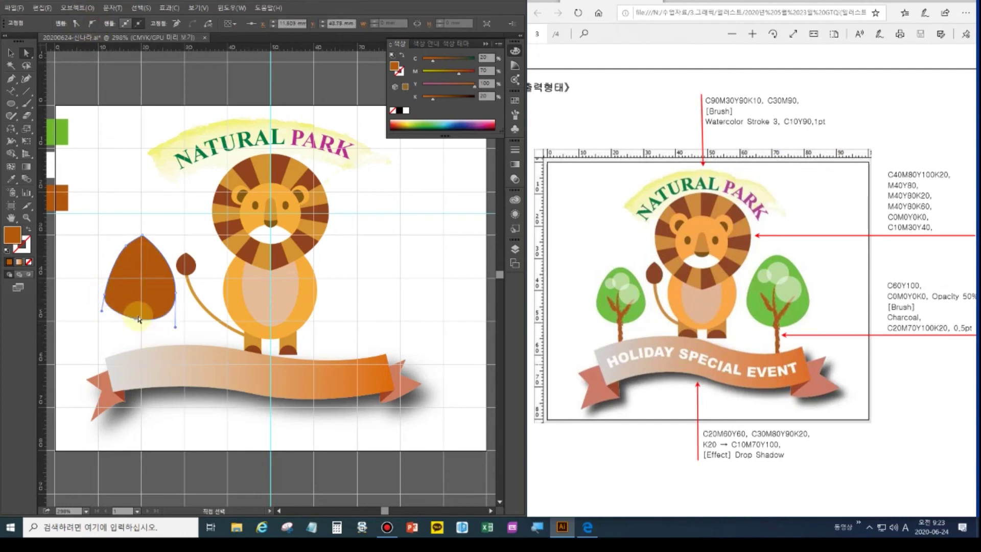
{"action": "left_click_drag", "start_coordinate": [137, 322], "coordinate": [178, 323]}
{"action": "left_click_drag", "start_coordinate": [115, 309], "coordinate": [84, 327]}
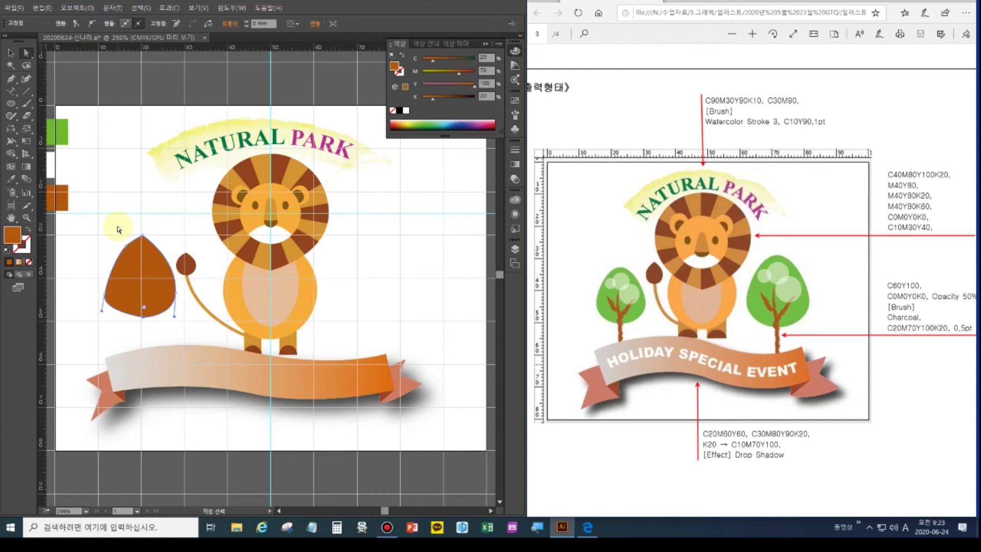
{"action": "left_click", "coordinate": [142, 236]}
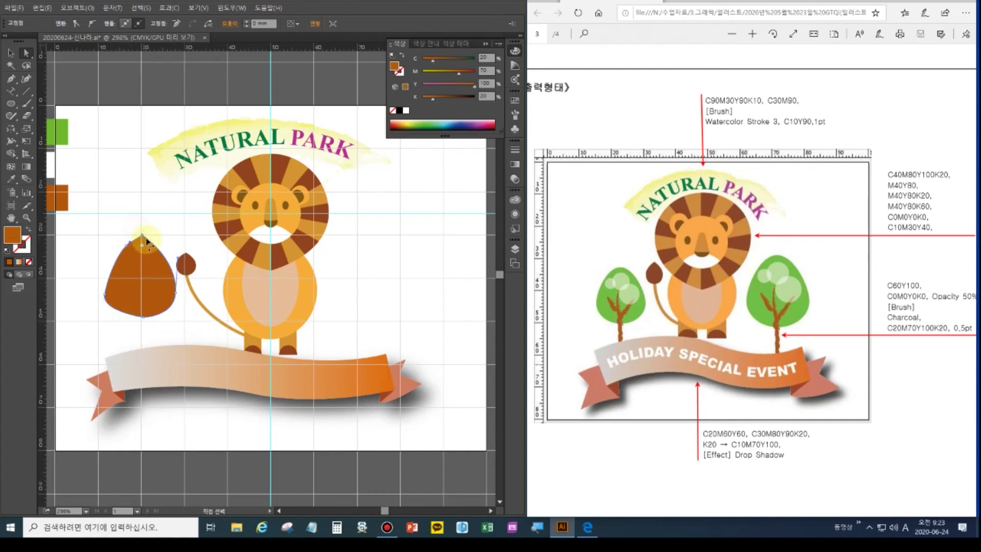
{"action": "left_click", "coordinate": [92, 23]}
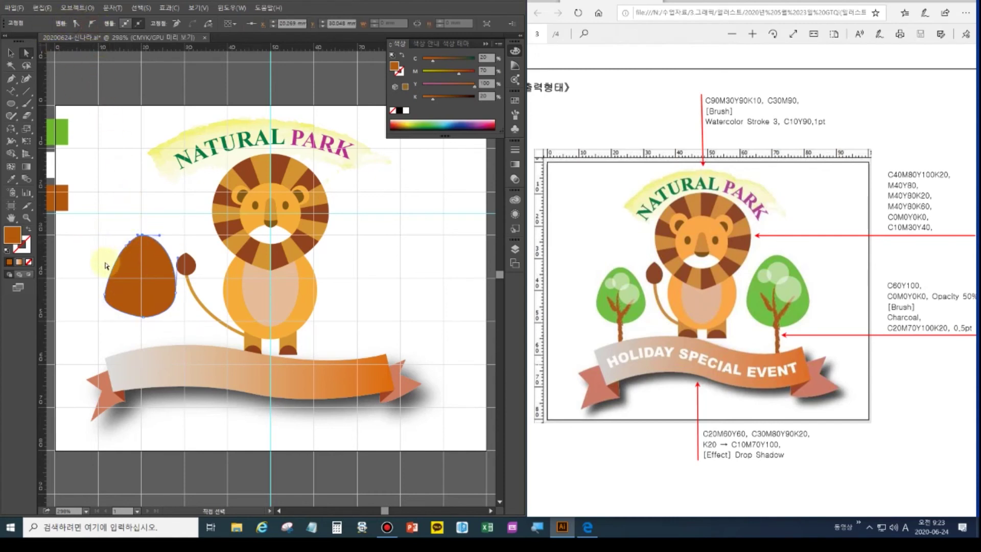
Fill the tree crown with the green swatch colour, C60 M0 Y100 K0, and deselect it.
{"action": "left_click", "coordinate": [94, 262]}
{"action": "left_click", "coordinate": [124, 289]}
{"action": "left_click", "coordinate": [11, 179]}
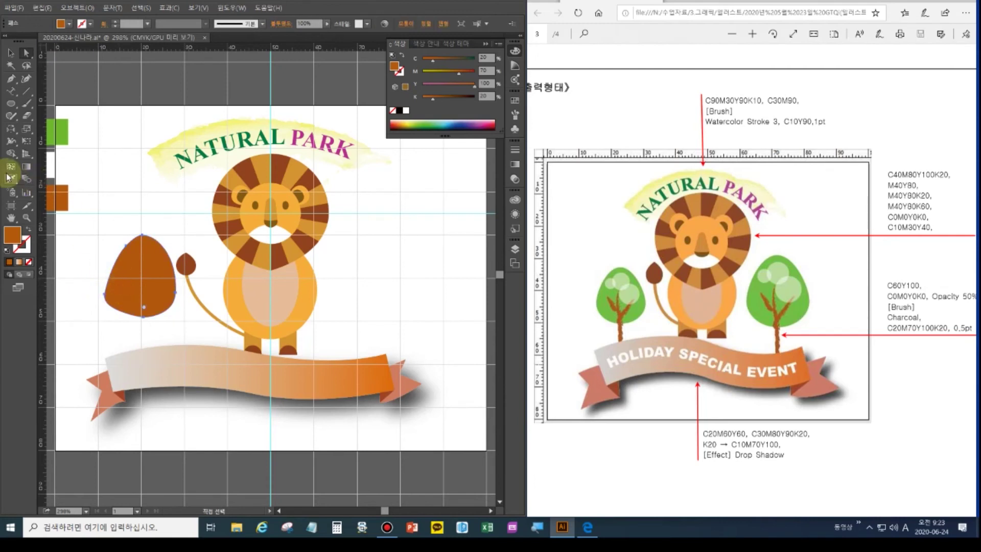
{"action": "left_click", "coordinate": [61, 133]}
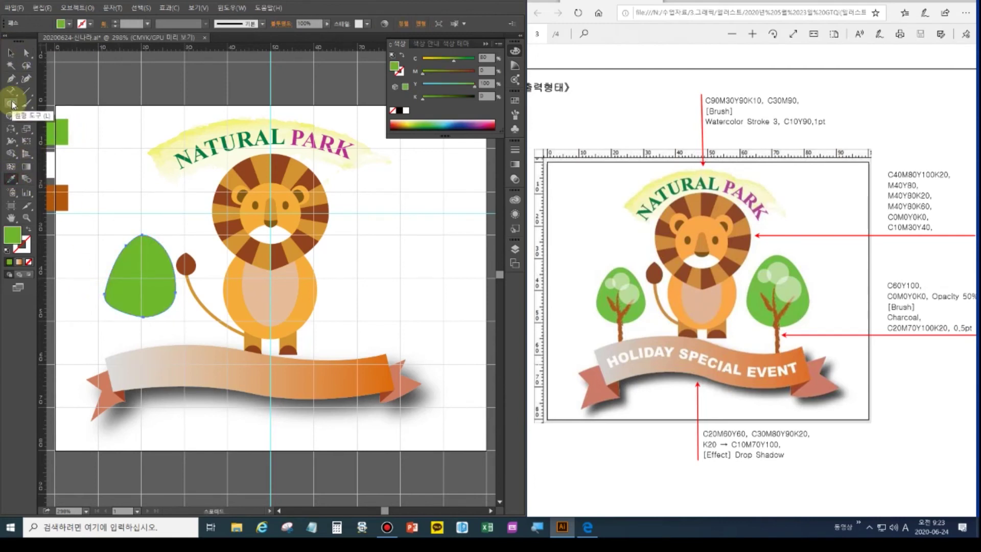
{"action": "key", "text": "a"}
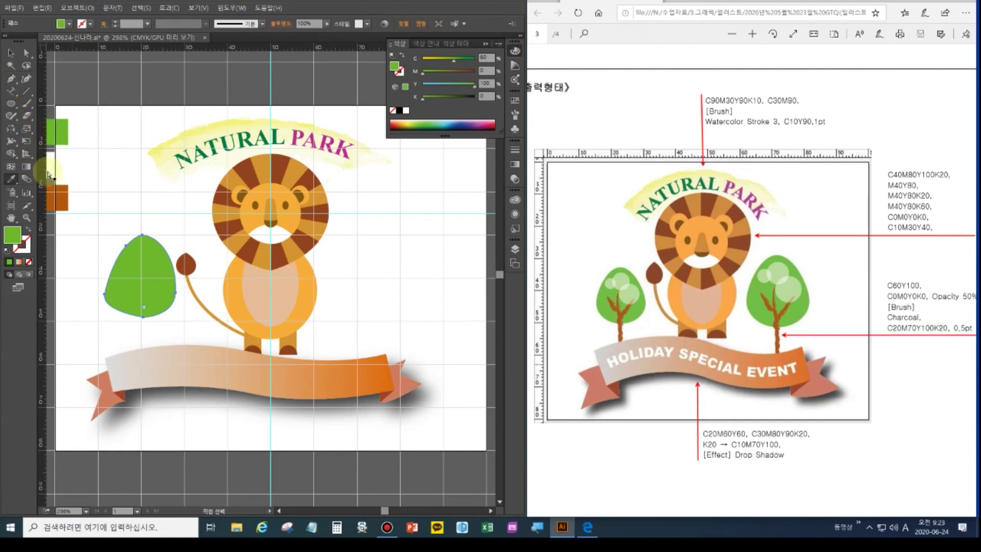
{"action": "left_click", "coordinate": [51, 182], "text": "ctrl"}
Draw a small circle near the top of the tree crown and fill it with the white swatch colour.
{"action": "left_click", "coordinate": [11, 103]}
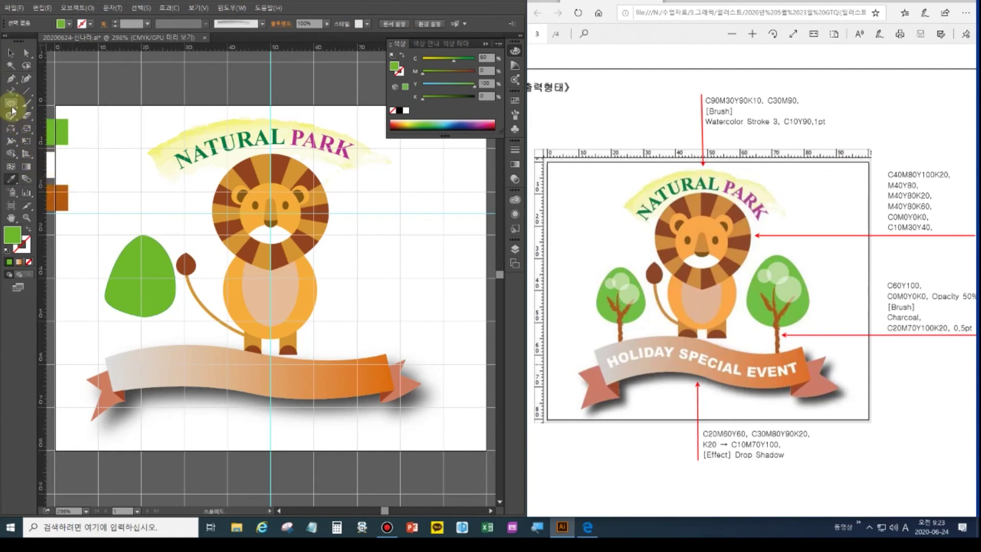
{"action": "left_click_drag", "start_coordinate": [134, 248], "coordinate": [157, 271]}
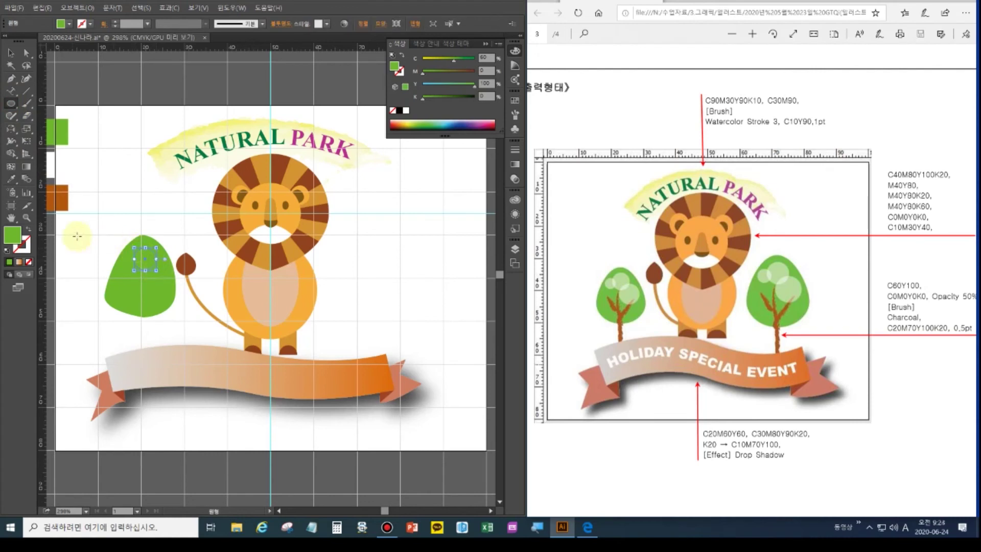
{"action": "left_click", "coordinate": [10, 179]}
{"action": "left_click", "coordinate": [53, 163]}
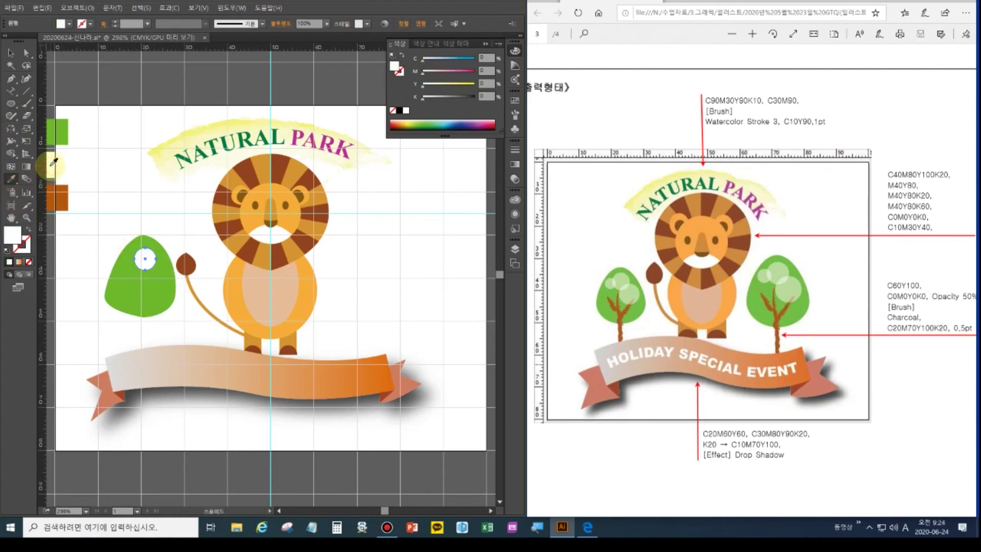
Set the white circle's opacity to 50%.
{"action": "left_click", "coordinate": [11, 53]}
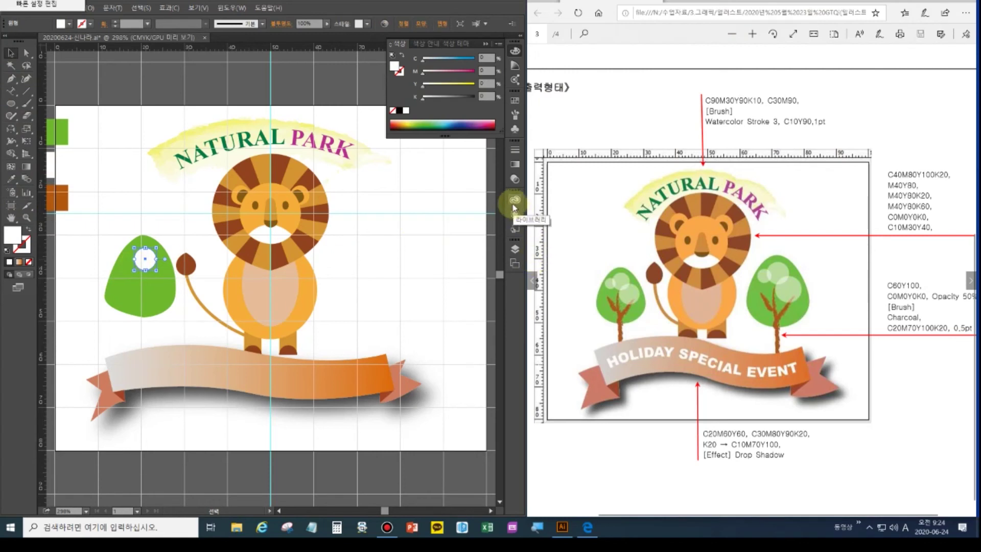
{"action": "left_click", "coordinate": [515, 201]}
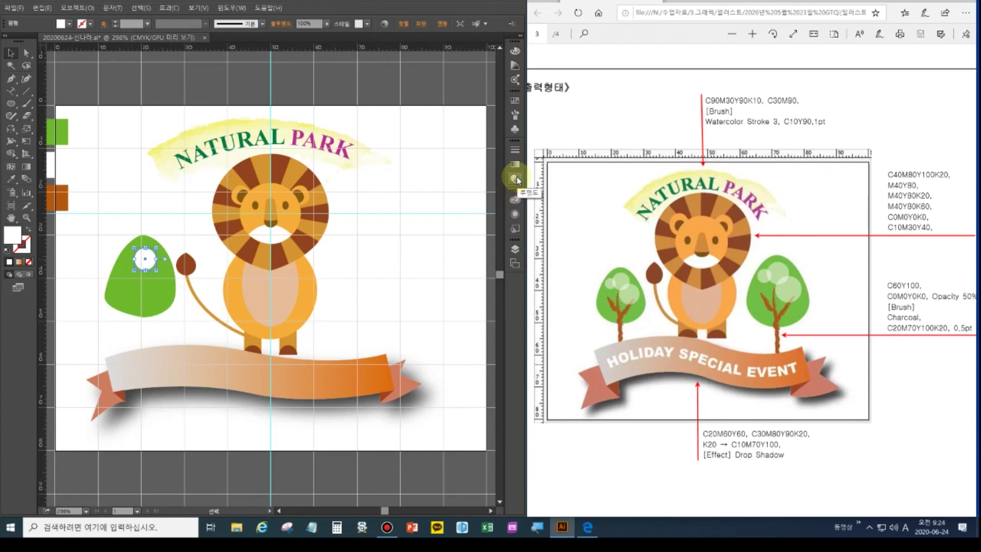
{"action": "left_click", "coordinate": [515, 178]}
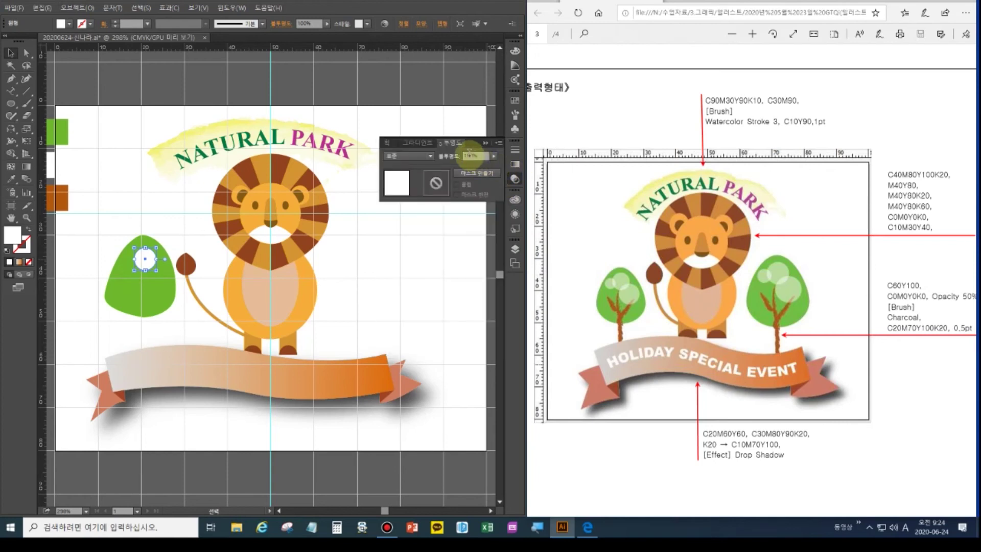
{"action": "type", "text": "50"}
{"action": "key", "text": "Return"}
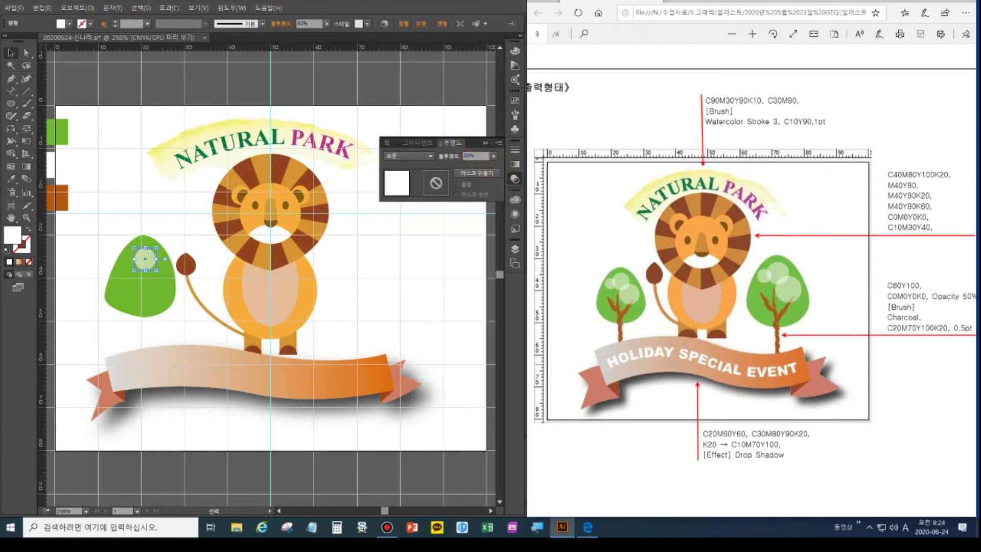
{"action": "left_click", "coordinate": [232, 8]}
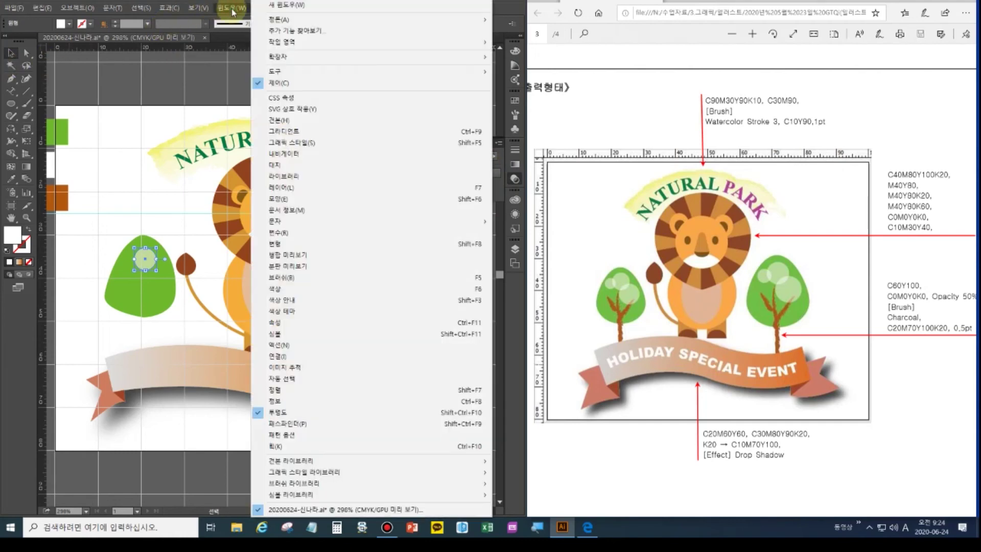
{"action": "left_click", "coordinate": [463, 413]}
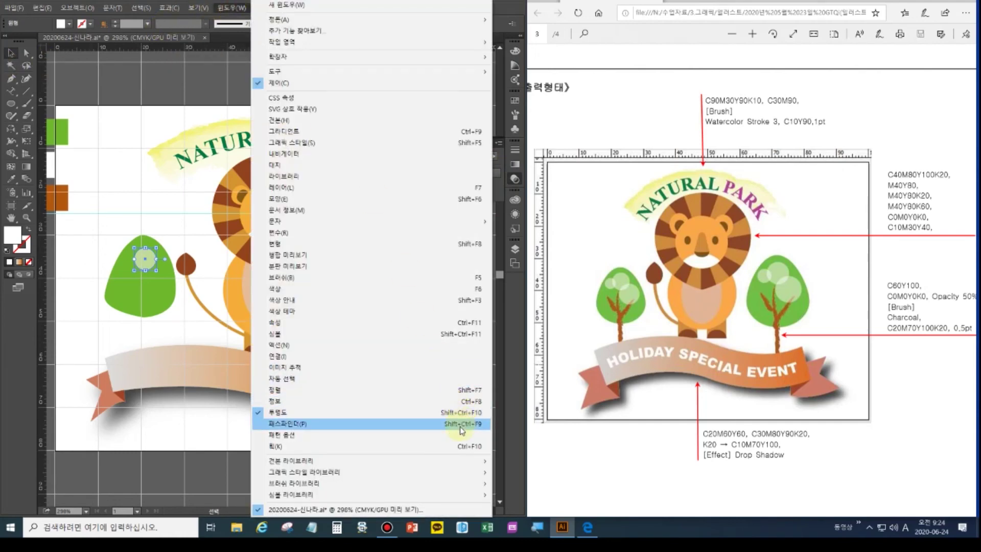
Duplicate and resize the translucent circle to form three diagonal highlights on the tree crown, small, medium and large, and deselect them.
{"action": "left_click", "coordinate": [141, 265]}
{"action": "left_click_drag", "start_coordinate": [146, 266], "coordinate": [142, 287]}
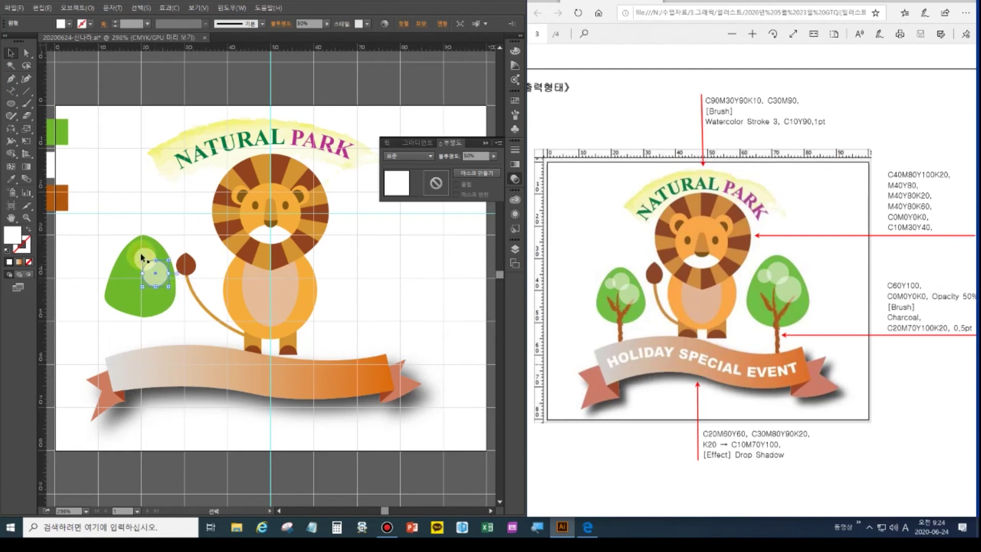
{"action": "left_click_drag", "start_coordinate": [153, 283], "coordinate": [147, 258]}
{"action": "mouse_move", "coordinate": [138, 261]}
{"action": "left_mouse_down"}
{"action": "mouse_move", "coordinate": [117, 276]}
{"action": "mouse_move", "coordinate": [126, 263]}
{"action": "left_mouse_up"}
{"action": "left_click", "coordinate": [95, 265]}
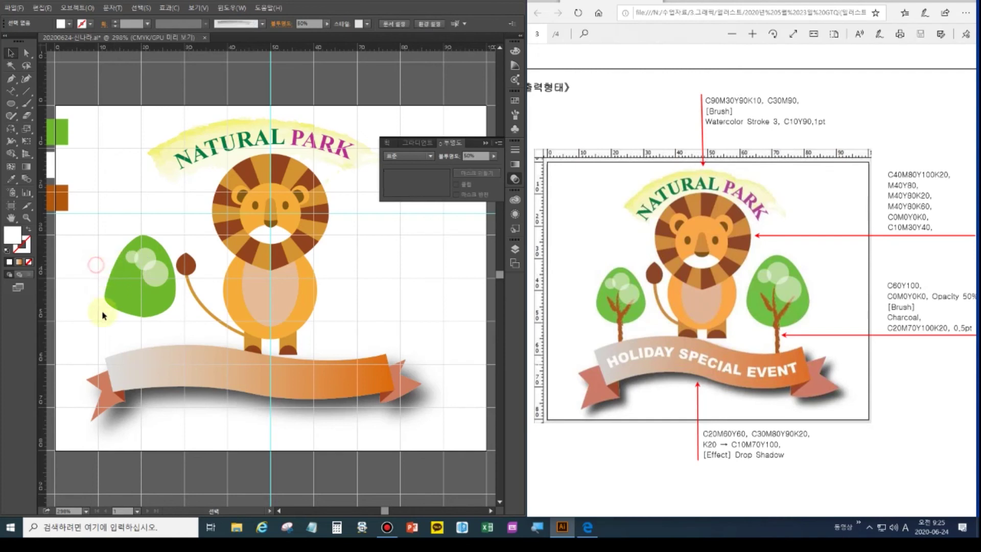
Reshape the tree crown's left and right sides by adjusting the direction handles of their anchor points.
{"action": "left_click", "coordinate": [27, 53]}
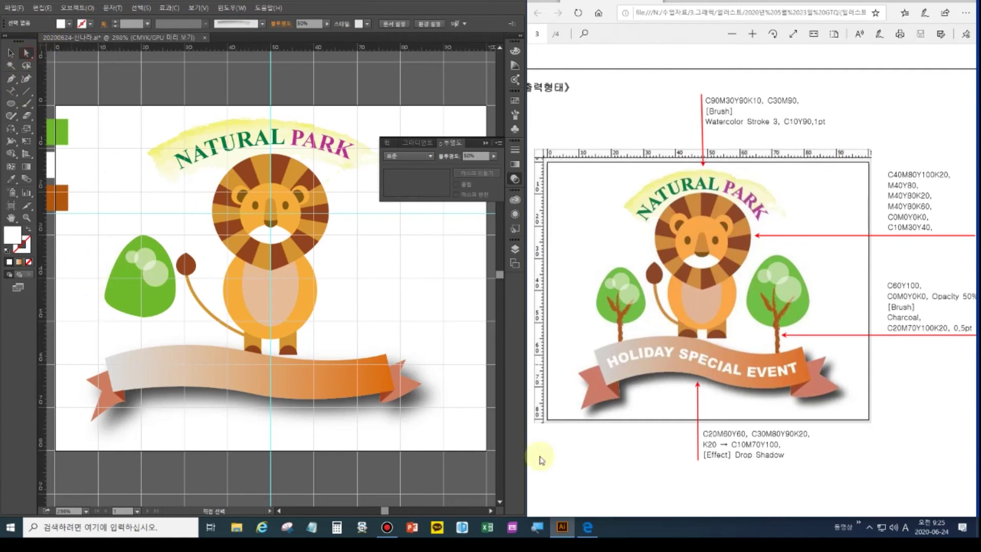
{"action": "left_click_drag", "start_coordinate": [111, 280], "coordinate": [106, 319]}
{"action": "left_click", "coordinate": [128, 287]}
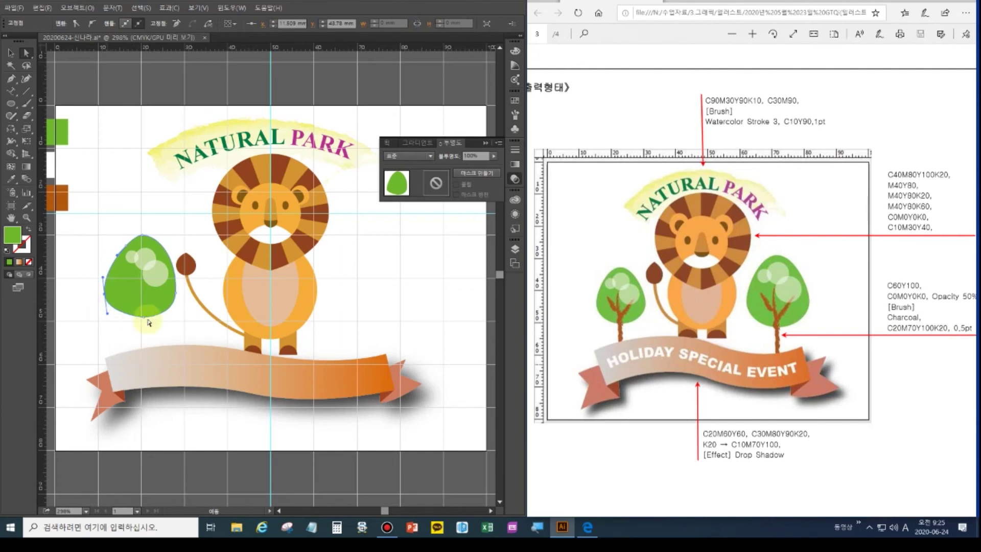
{"action": "left_click", "coordinate": [176, 307]}
{"action": "left_click", "coordinate": [177, 260]}
{"action": "left_click_drag", "start_coordinate": [178, 262], "coordinate": [186, 265]}
{"action": "left_click", "coordinate": [169, 322]}
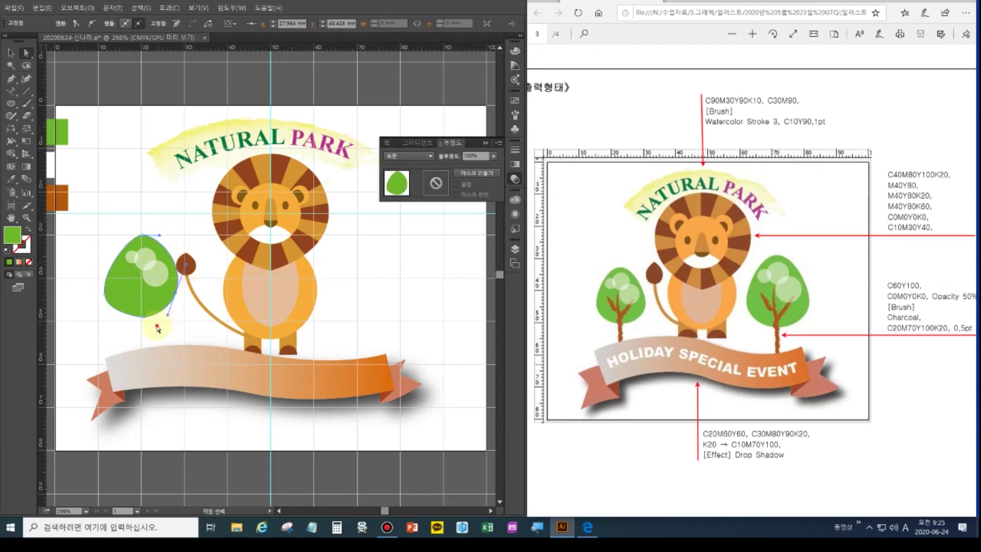
Move the tree crown's bottom anchor point slightly up to flatten the base.
{"action": "left_click", "coordinate": [144, 315]}
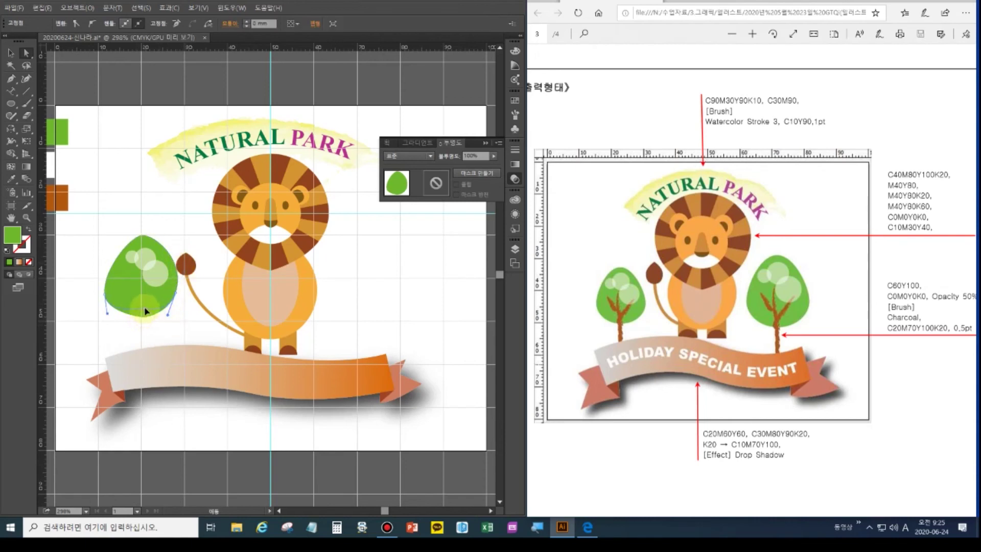
{"action": "left_click_drag", "start_coordinate": [146, 311], "coordinate": [144, 312]}
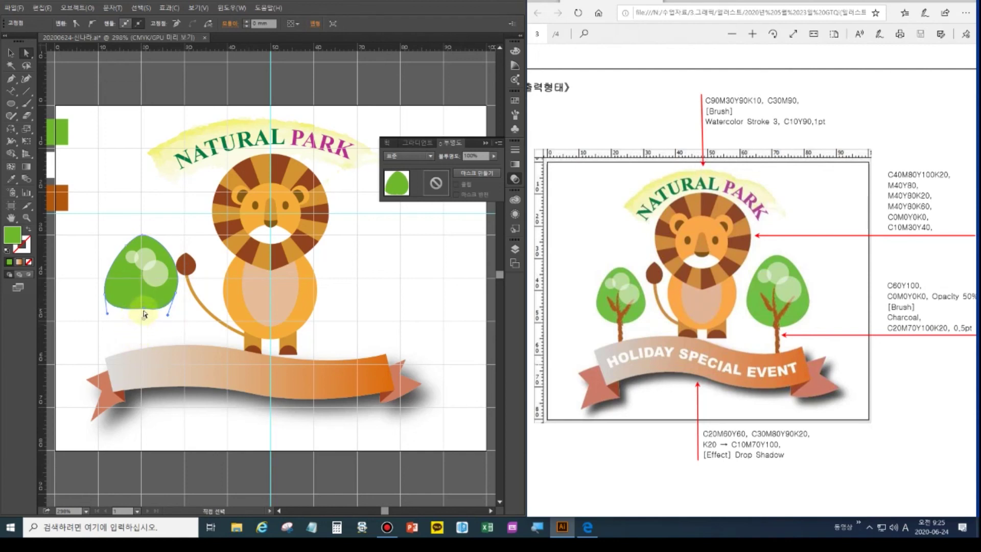
{"action": "left_click", "coordinate": [144, 310]}
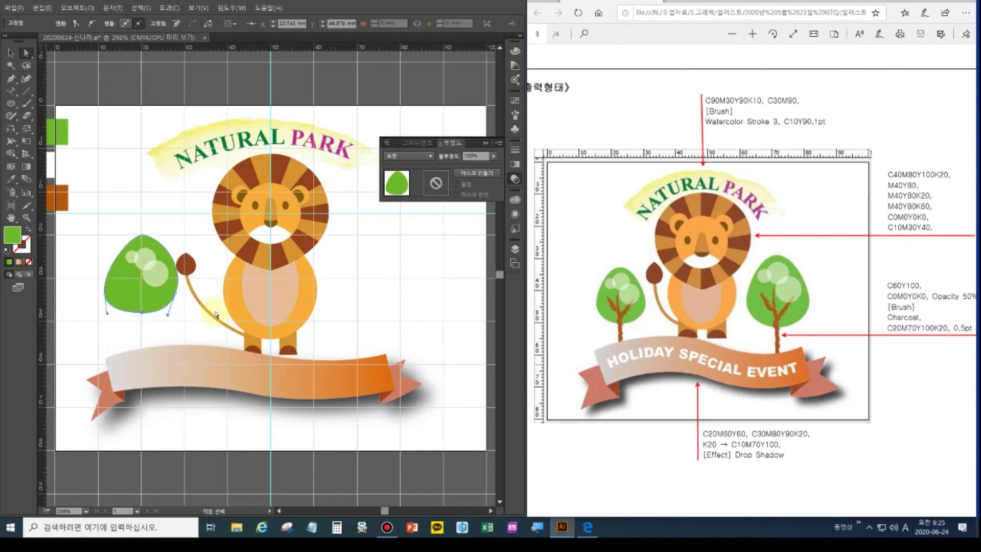
Draw a straight vertical trunk path from the banner's upper edge up to the middle of the tree crown, with default fill and stroke.
{"action": "left_click", "coordinate": [95, 328]}
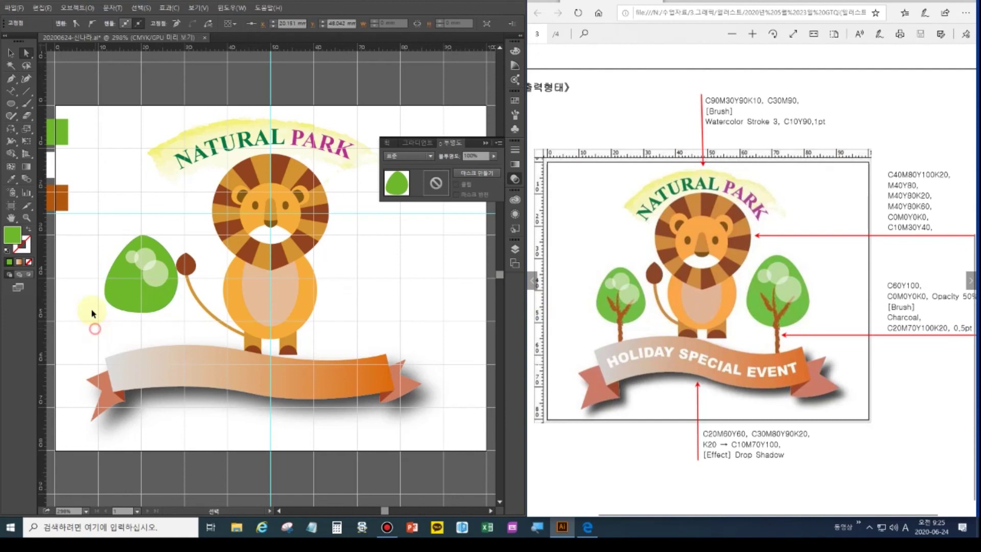
{"action": "left_click", "coordinate": [11, 79]}
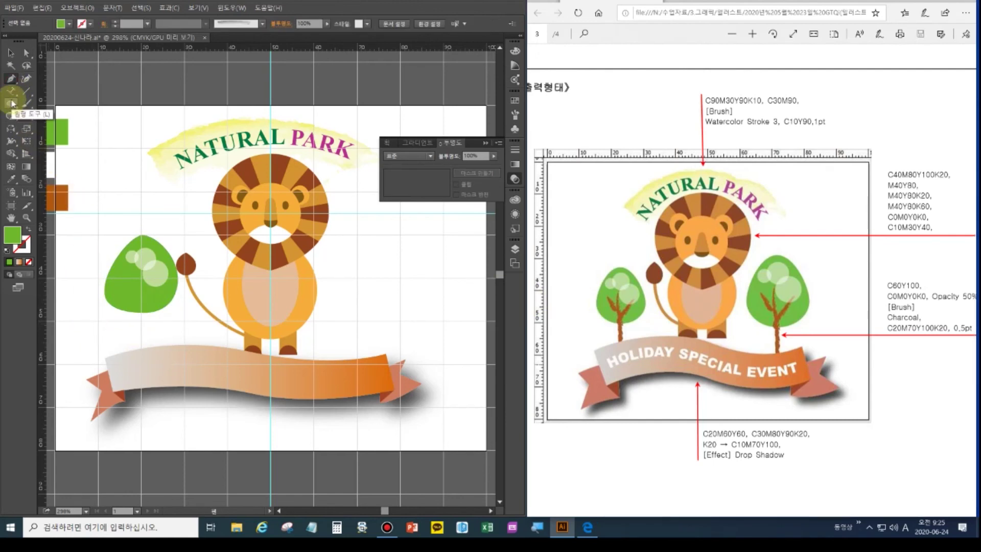
{"action": "left_click", "coordinate": [8, 262]}
{"action": "left_click", "coordinate": [7, 251]}
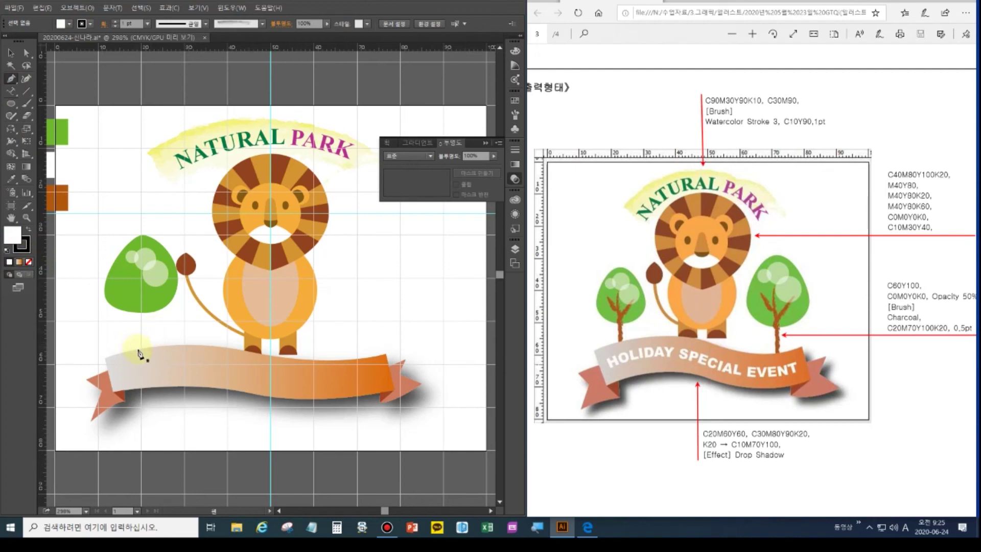
{"action": "left_click", "coordinate": [140, 291]}
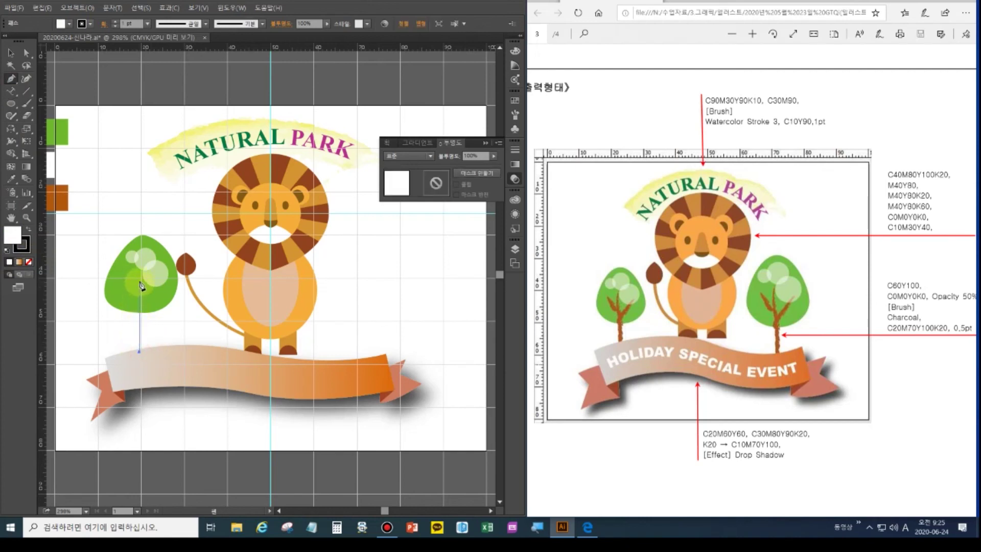
{"action": "left_click", "coordinate": [141, 335], "text": "ctrl"}
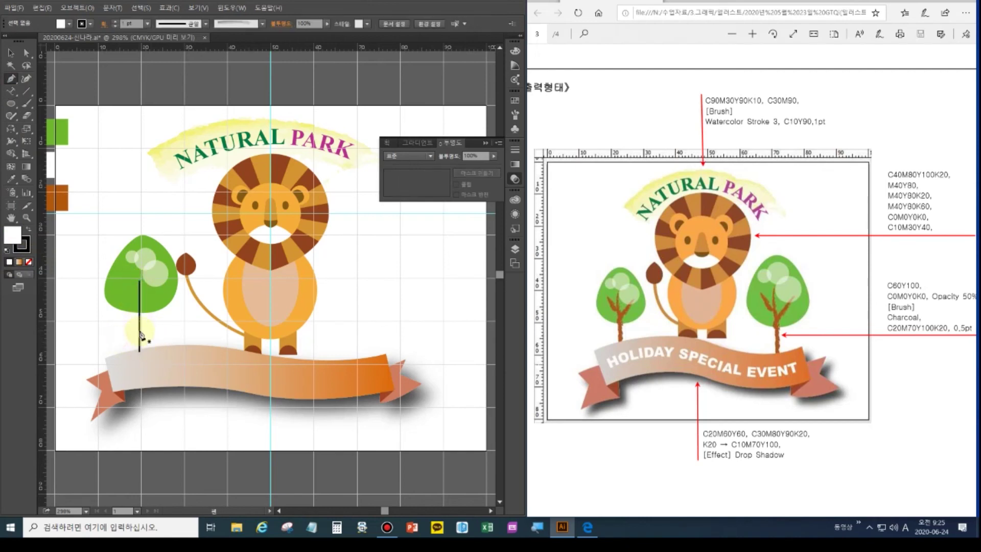
Draw a diagonal branch path from the upper trunk up to the right, ending at the large highlight circle.
{"action": "left_click", "coordinate": [139, 306]}
{"action": "left_click", "coordinate": [164, 277]}
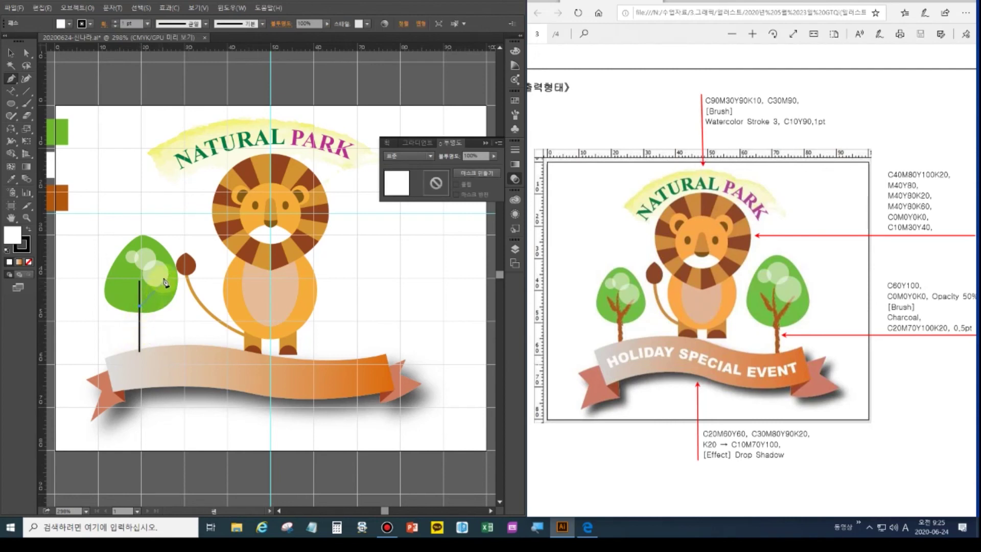
{"action": "left_click", "coordinate": [144, 301], "text": "ctrl"}
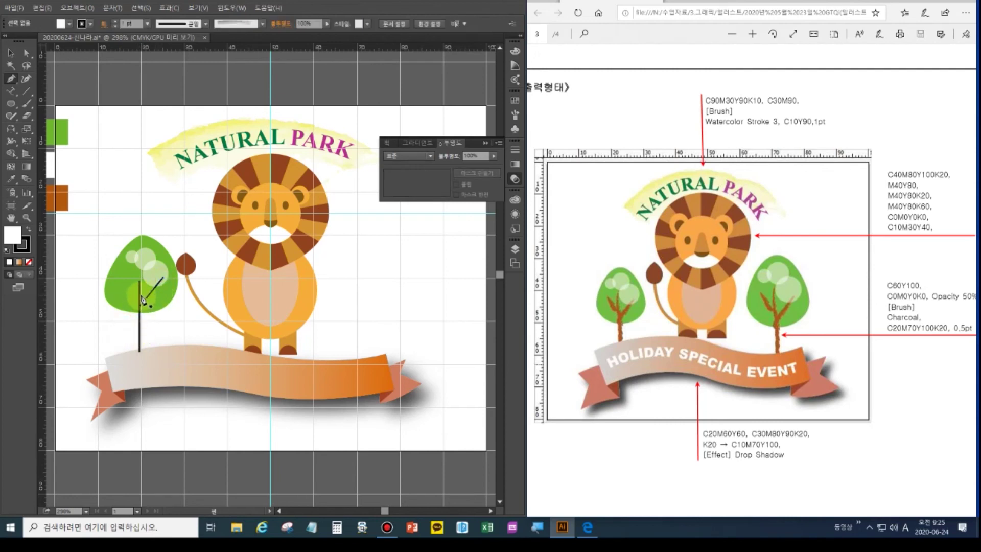
{"action": "left_click", "coordinate": [142, 301], "text": "ctrl"}
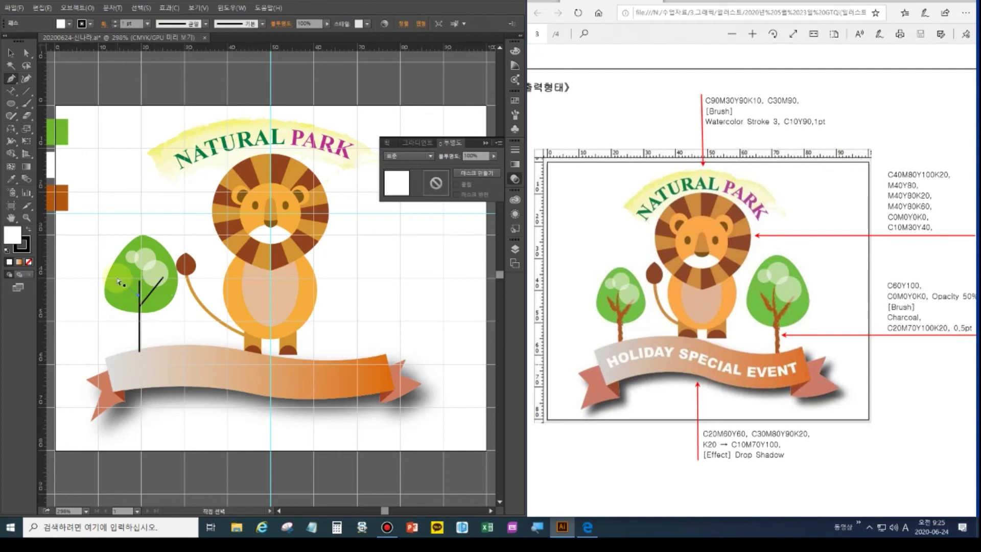
{"action": "left_click", "coordinate": [118, 282], "text": "ctrl"}
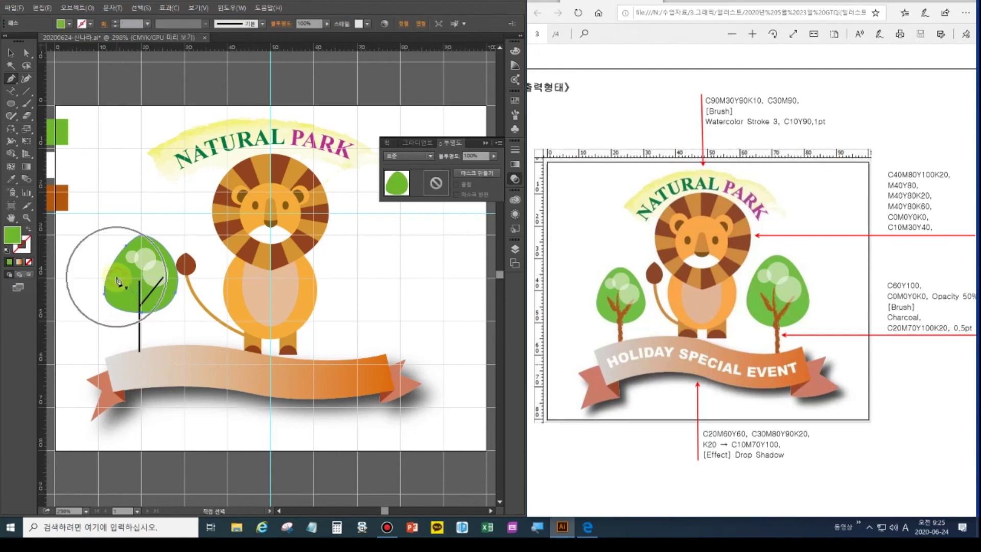
{"action": "left_click", "coordinate": [7, 249]}
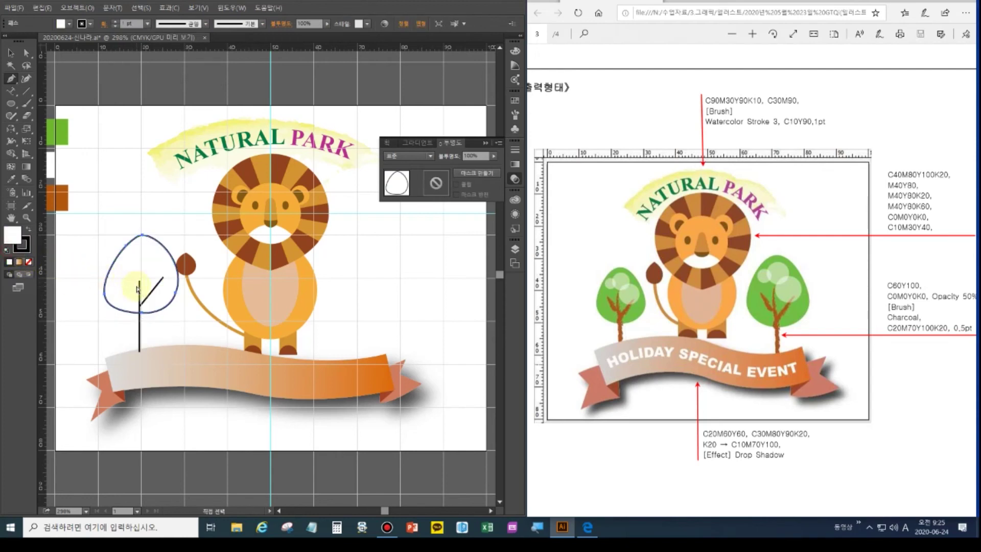
{"action": "key", "text": "ctrl+z"}
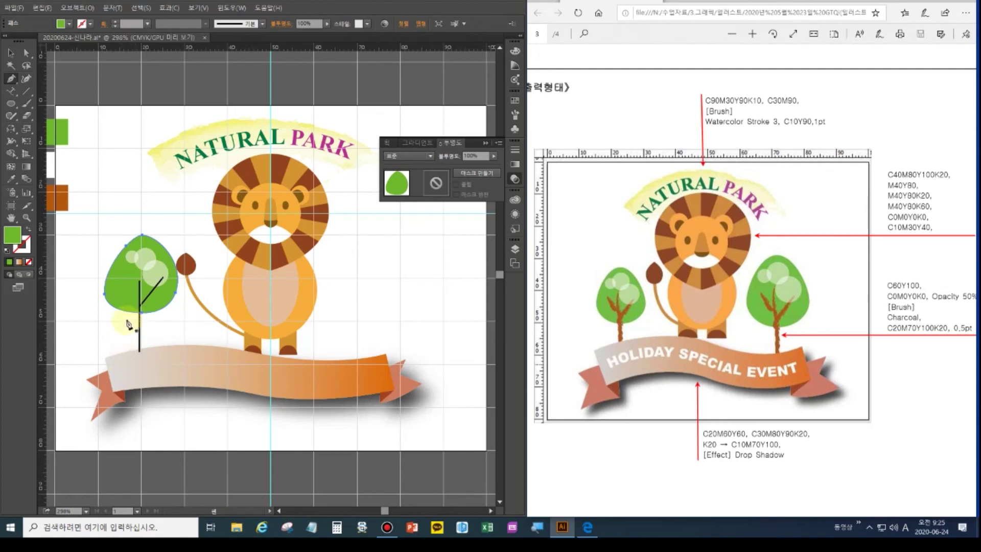
Draw a shorter diagonal branch path from the trunk up to the left inside the tree crown.
{"action": "left_click", "coordinate": [132, 319], "text": "ctrl"}
{"action": "left_click", "coordinate": [138, 298], "text": "ctrl"}
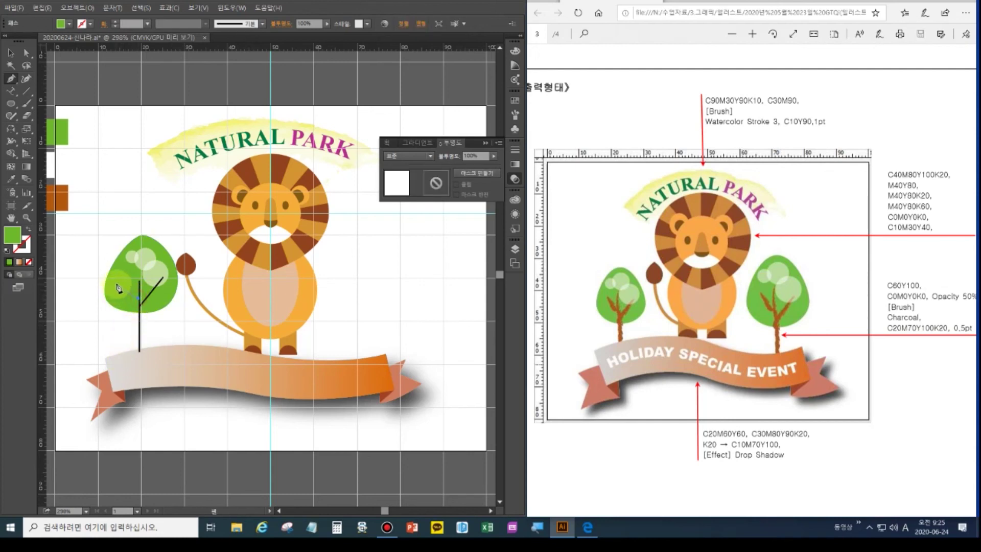
{"action": "left_click", "coordinate": [120, 285], "text": "ctrl"}
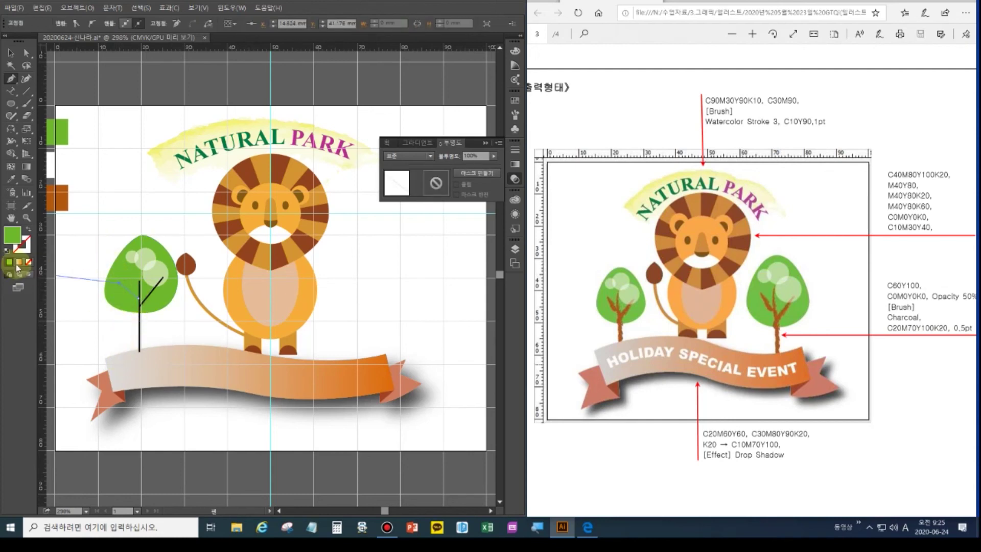
Give the left branch the default black stroke and no fill, and deselect it.
{"action": "left_click", "coordinate": [136, 298], "text": "ctrl"}
{"action": "left_click", "coordinate": [26, 55]}
{"action": "left_click", "coordinate": [131, 292], "text": "ctrl"}
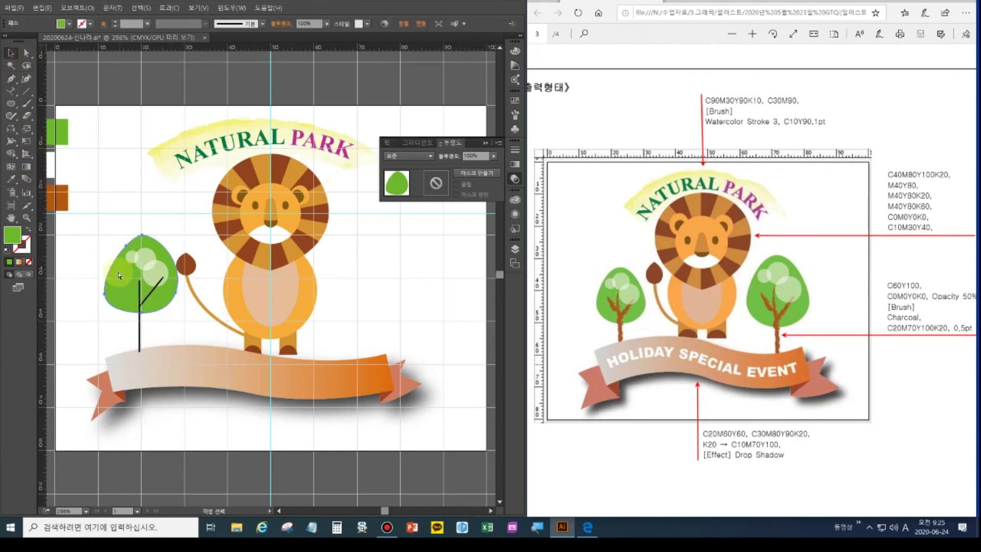
{"action": "left_click", "coordinate": [131, 293]}
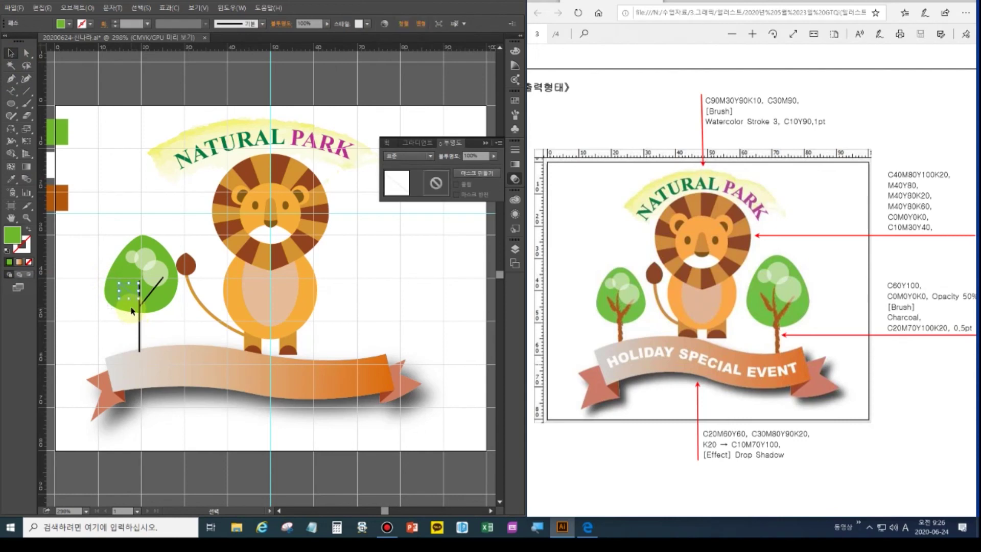
{"action": "left_click", "coordinate": [6, 250]}
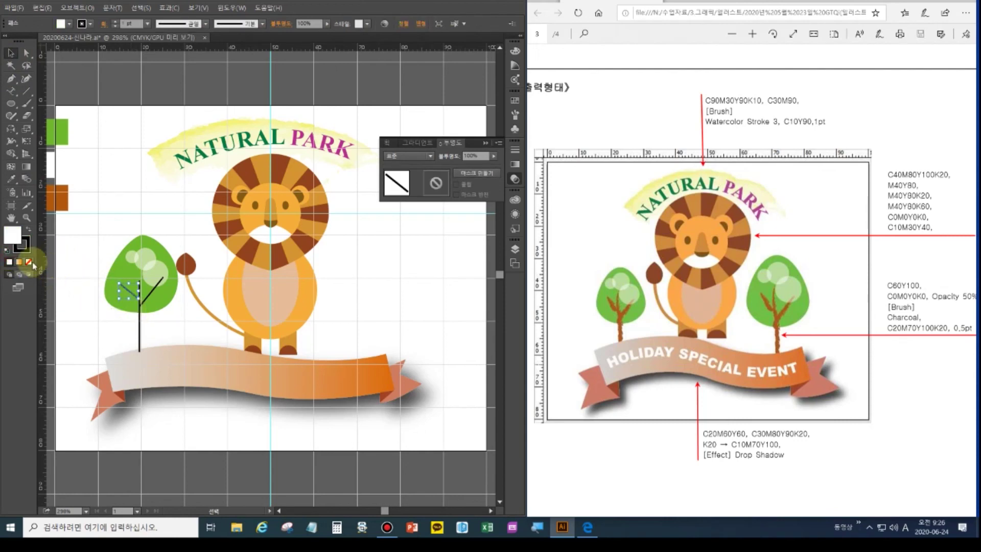
{"action": "left_click", "coordinate": [30, 263]}
{"action": "left_click", "coordinate": [74, 332]}
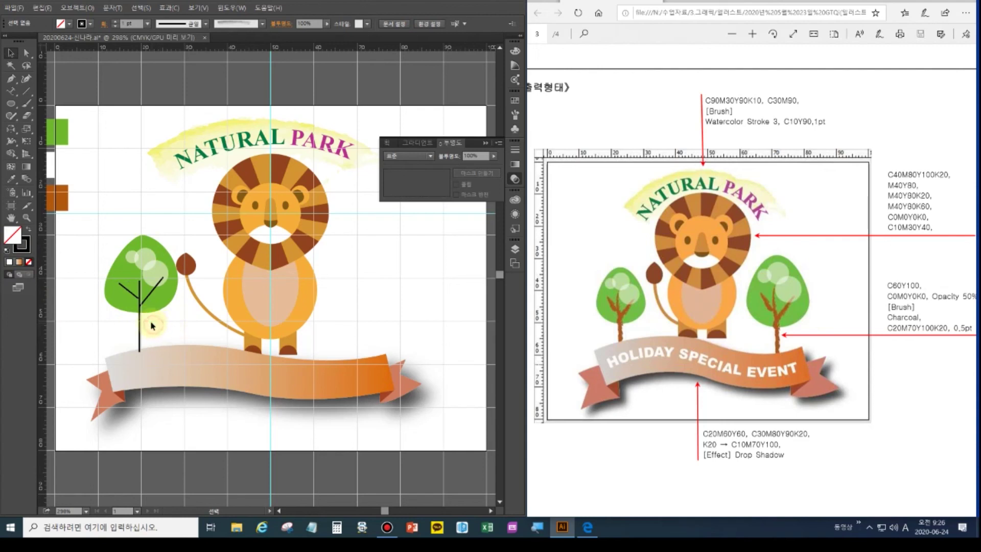
Apply the Charcoal (목탄) brush from the artistic library 예술_분필목탄연필 to the trunk and both branches, with a 0.5 pt stroke.
{"action": "left_click", "coordinate": [127, 295]}
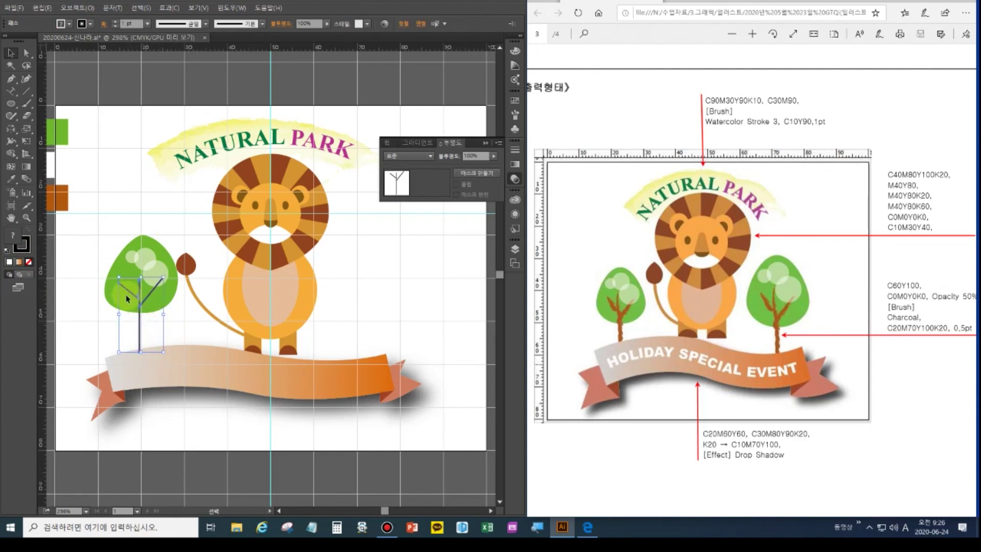
{"action": "left_click", "coordinate": [514, 118]}
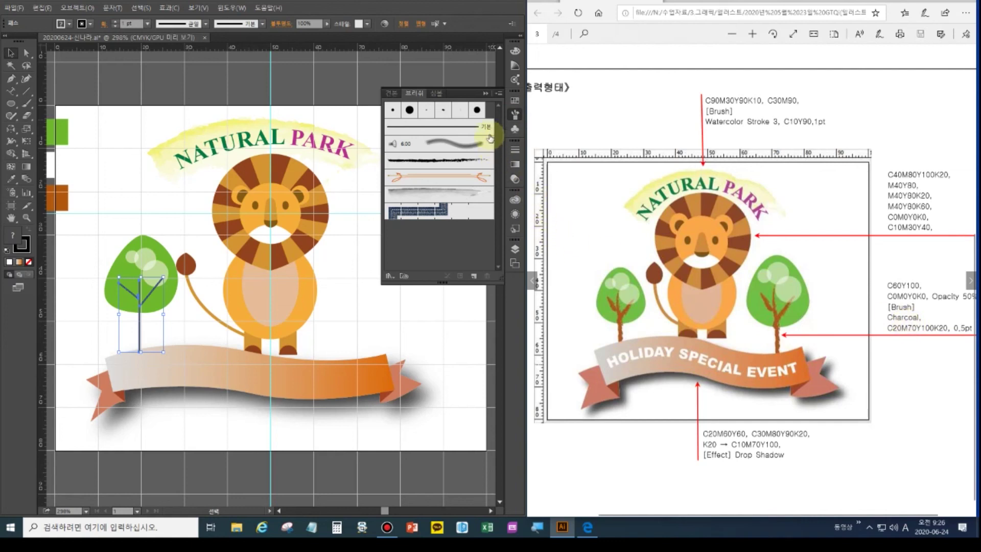
{"action": "left_click", "coordinate": [498, 93]}
{"action": "mouse_move", "coordinate": [558, 278]}
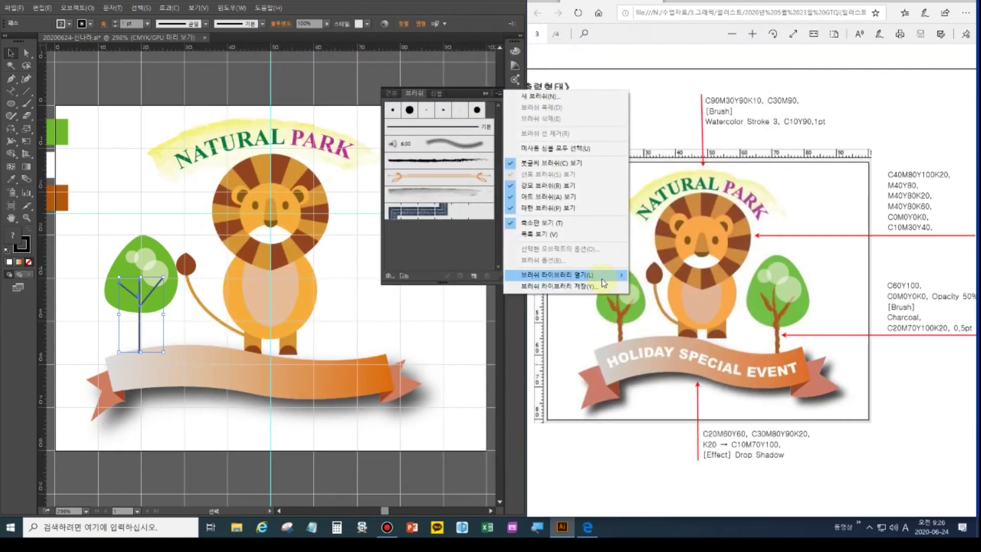
{"action": "mouse_move", "coordinate": [625, 276]}
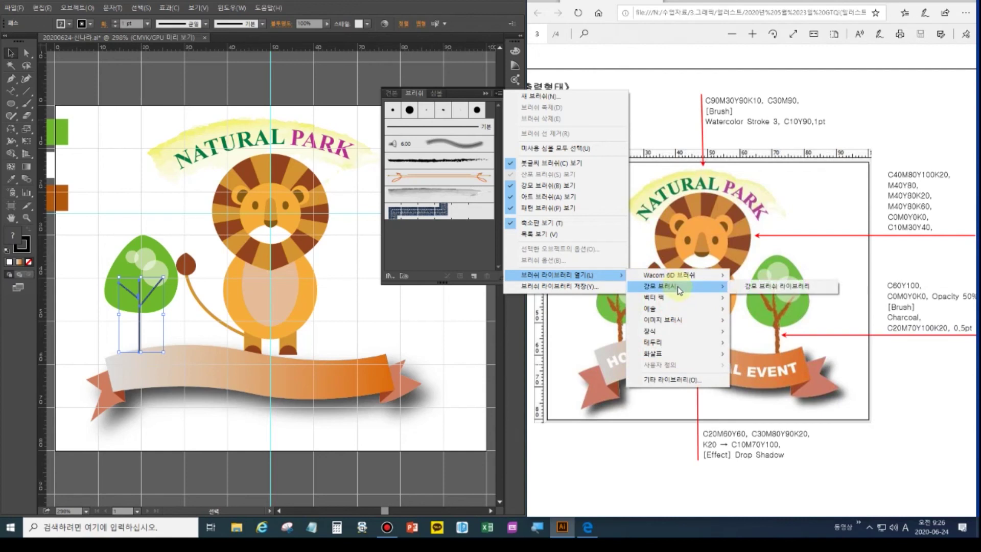
{"action": "mouse_move", "coordinate": [675, 308]}
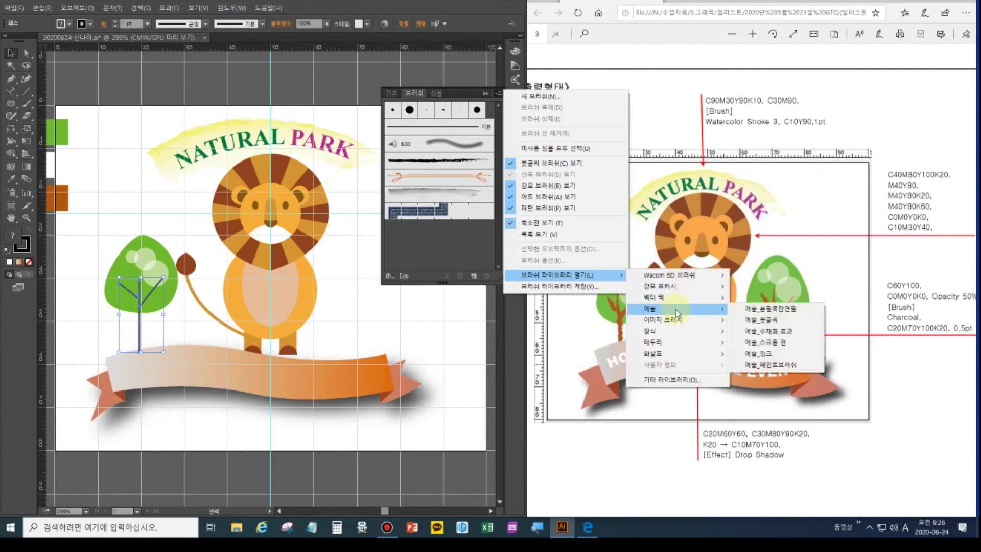
{"action": "left_click", "coordinate": [780, 310]}
{"action": "mouse_move", "coordinate": [527, 294]}
{"action": "left_mouse_down"}
{"action": "mouse_move", "coordinate": [544, 295]}
{"action": "mouse_move", "coordinate": [565, 398]}
{"action": "mouse_move", "coordinate": [558, 437]}
{"action": "left_mouse_up"}
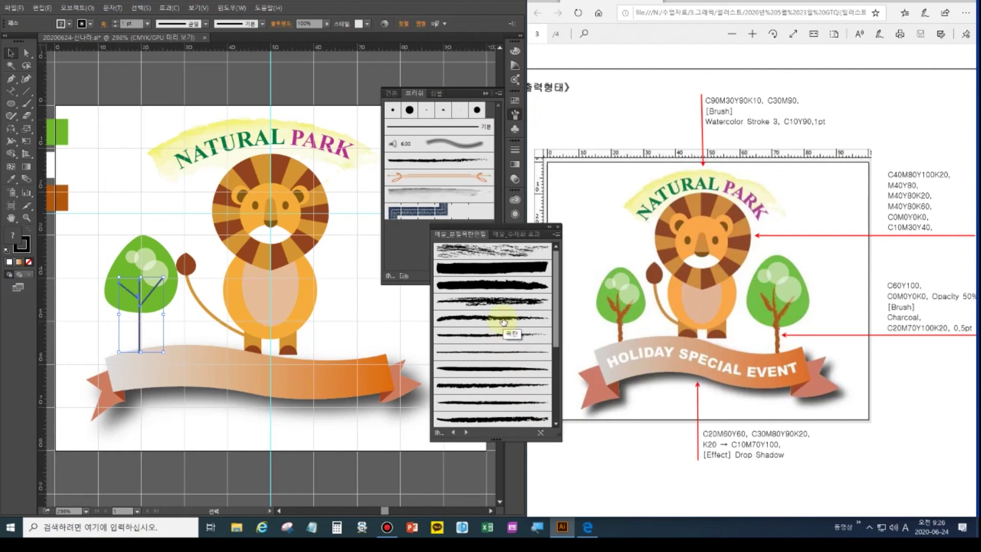
{"action": "left_click", "coordinate": [504, 322]}
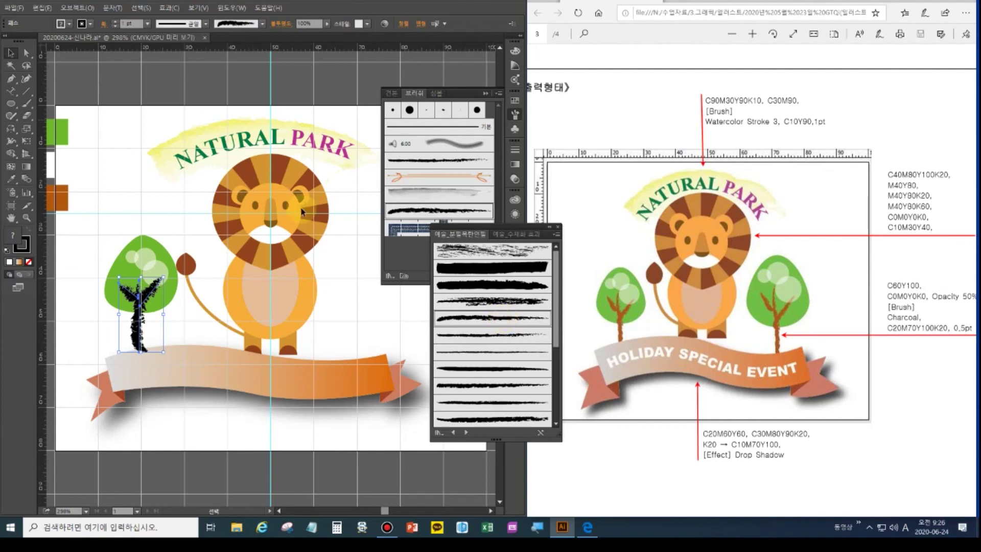
{"action": "left_click", "coordinate": [148, 24]}
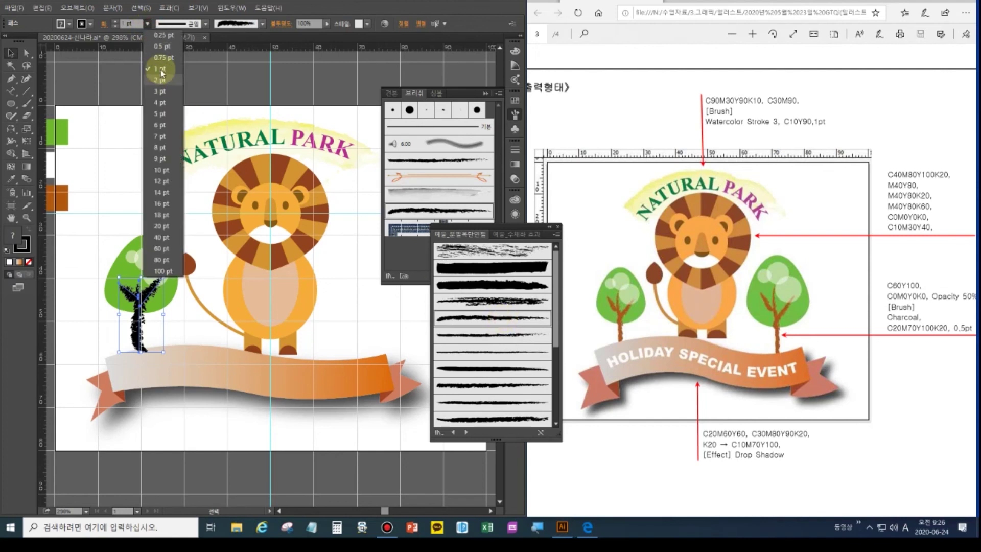
{"action": "left_click", "coordinate": [161, 47]}
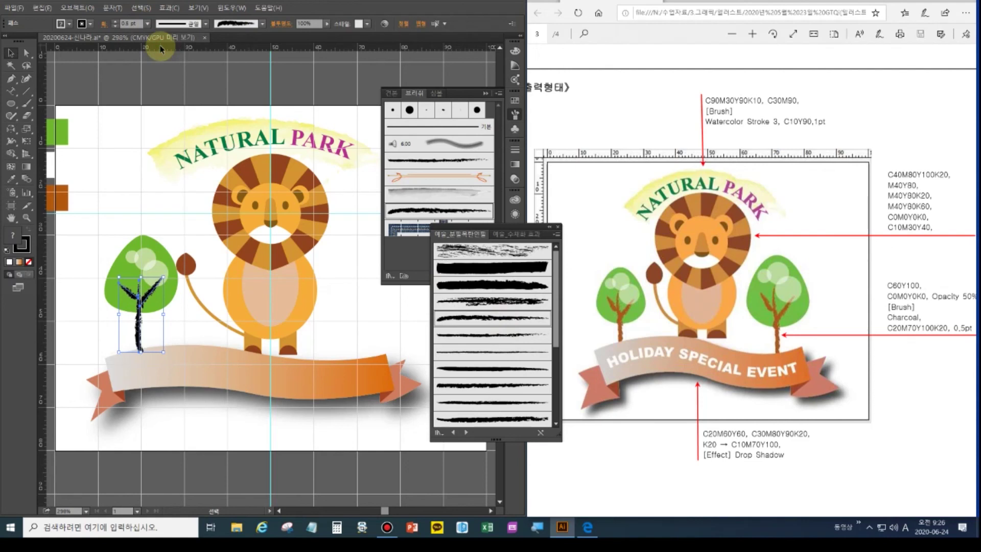
Give the trunk and branches the brown swatch's color as a 0.5 pt stroke without fill, and close the charcoal brush library.
{"action": "left_click", "coordinate": [11, 180]}
{"action": "left_click", "coordinate": [61, 197]}
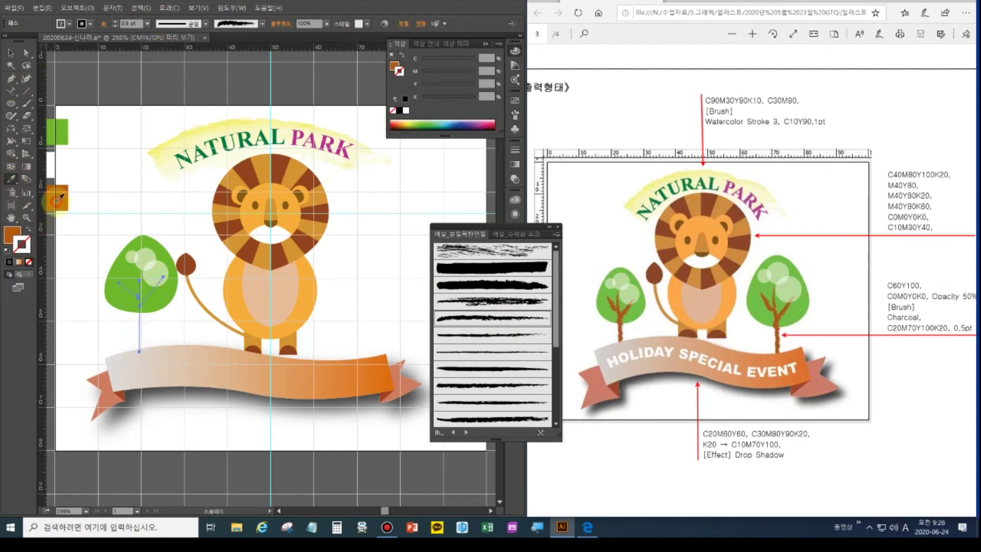
{"action": "left_click", "coordinate": [28, 228]}
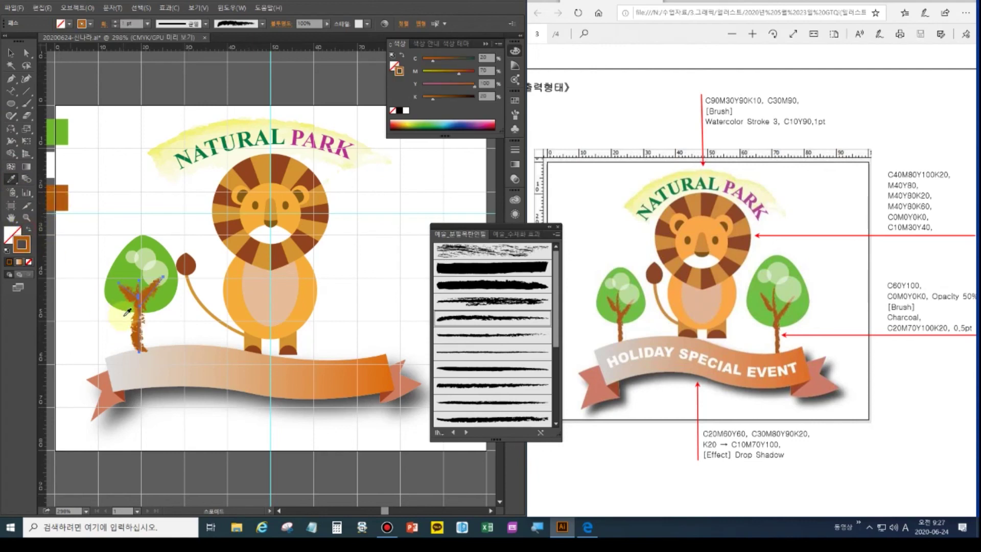
{"action": "key", "text": "slash"}
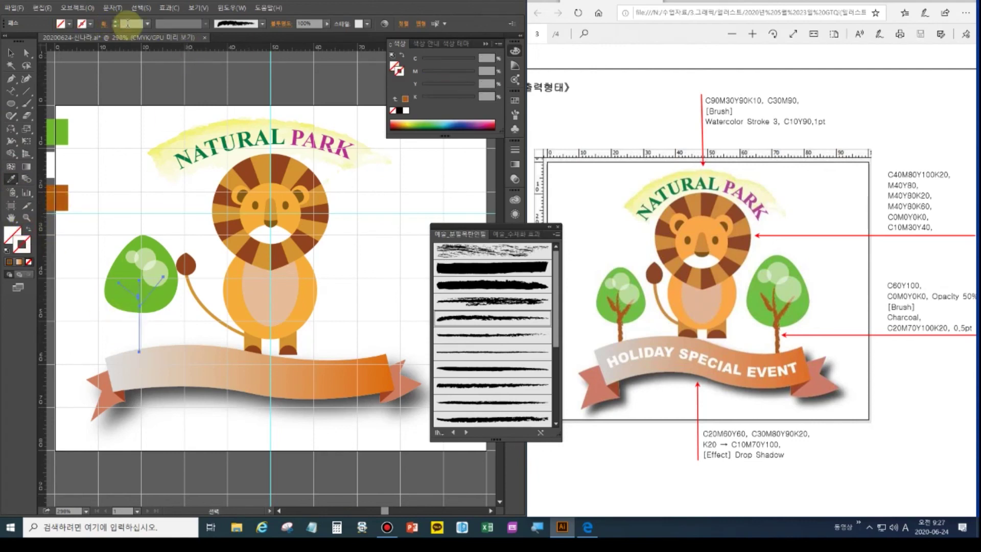
{"action": "left_click", "coordinate": [147, 24]}
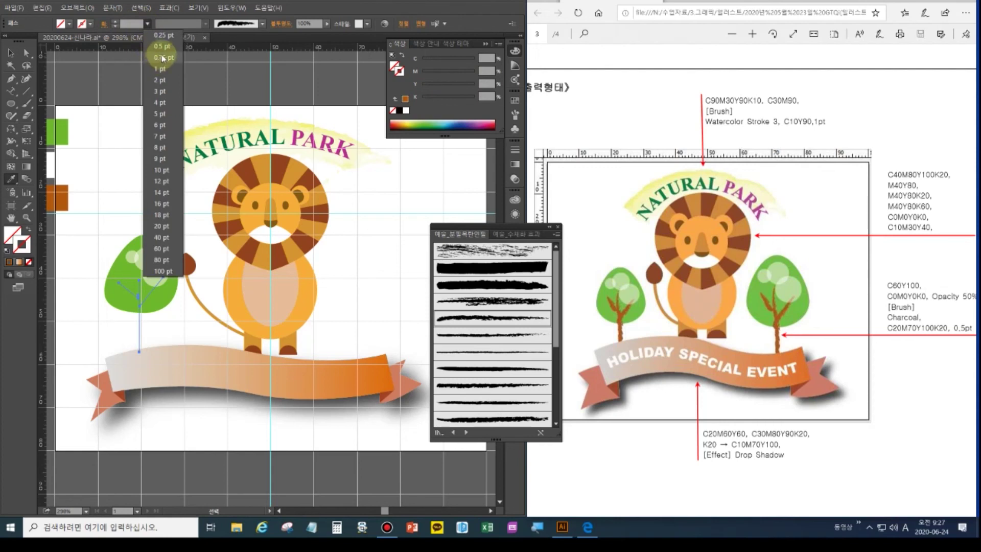
{"action": "left_click", "coordinate": [164, 48]}
{"action": "left_click", "coordinate": [116, 212]}
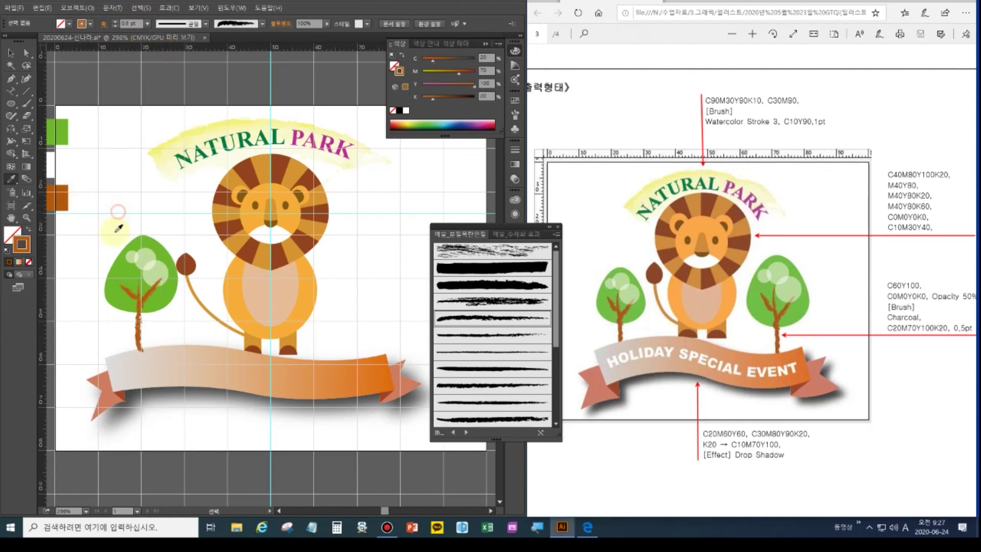
{"action": "left_click", "coordinate": [558, 227]}
Group the tree's three highlights with its trunk and branches, and send the group behind the crown and banner.
{"action": "left_click", "coordinate": [18, 48]}
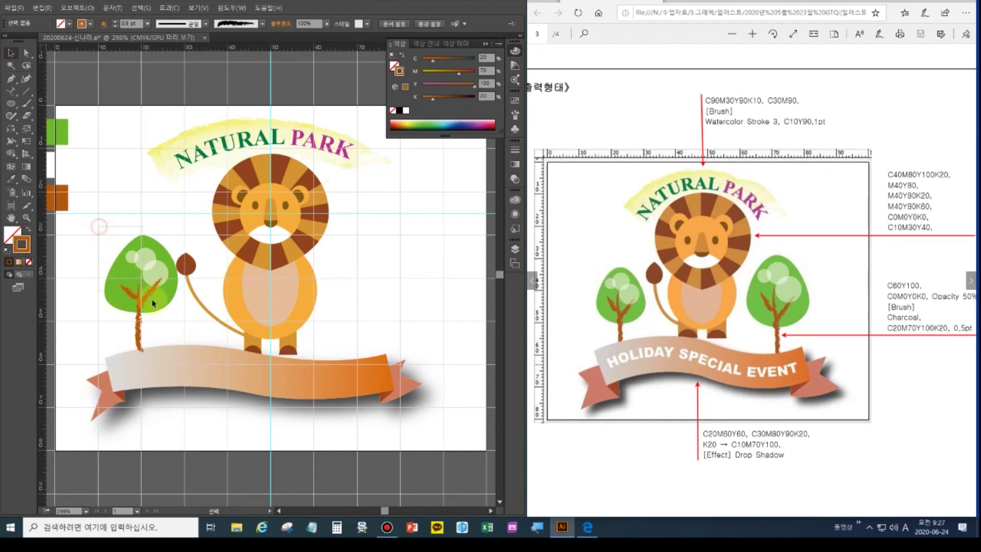
{"action": "left_click", "coordinate": [162, 318]}
{"action": "key", "text": "a"}
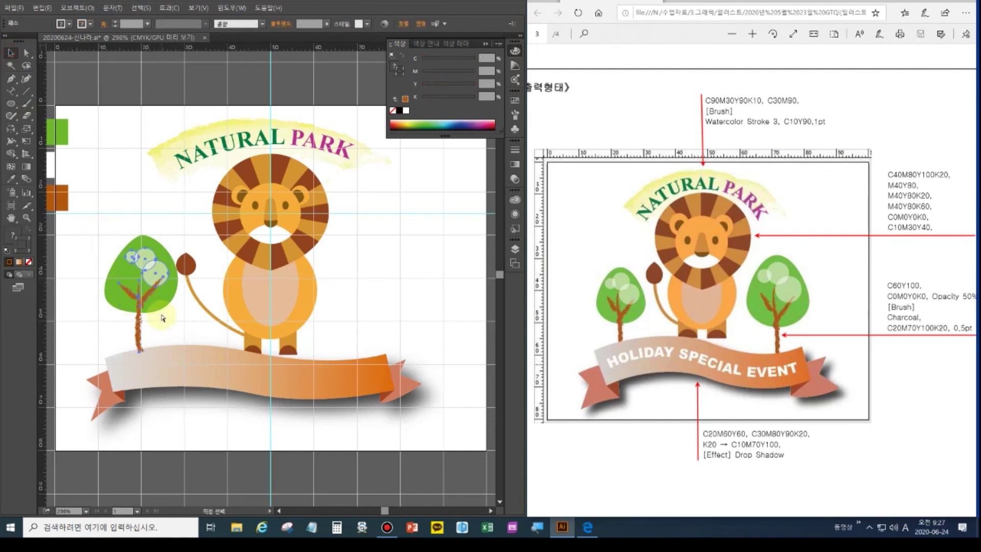
{"action": "left_click", "coordinate": [157, 314]}
{"action": "key", "text": "Delete"}
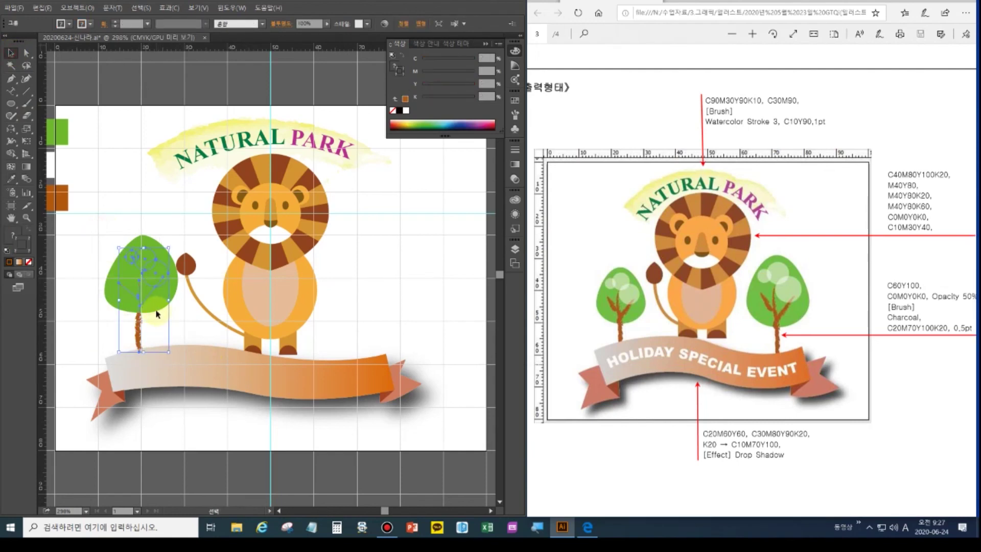
{"action": "left_click", "coordinate": [115, 306]}
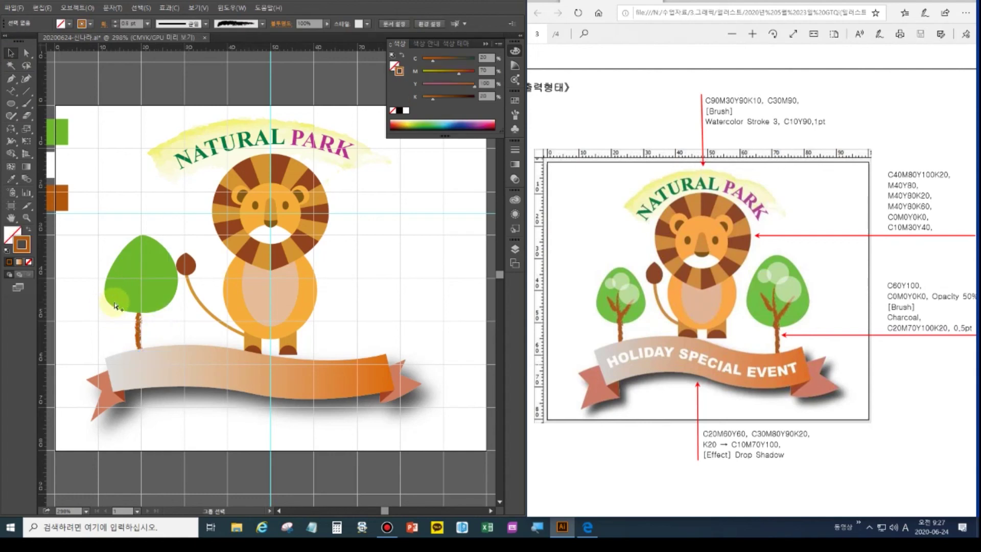
Send the tree's green crown behind its highlights and branches, and group the whole tree.
{"action": "key", "text": "v"}
{"action": "left_click", "coordinate": [114, 305]}
{"action": "key", "text": "a"}
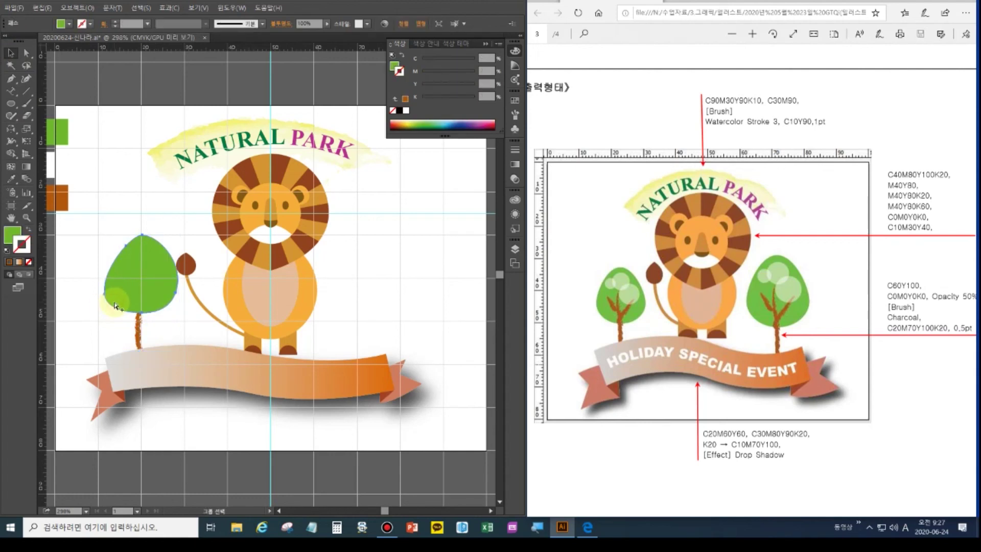
{"action": "key", "text": "ctrl+z"}
{"action": "left_click", "coordinate": [87, 256]}
{"action": "left_click", "coordinate": [161, 325]}
{"action": "key", "text": "a"}
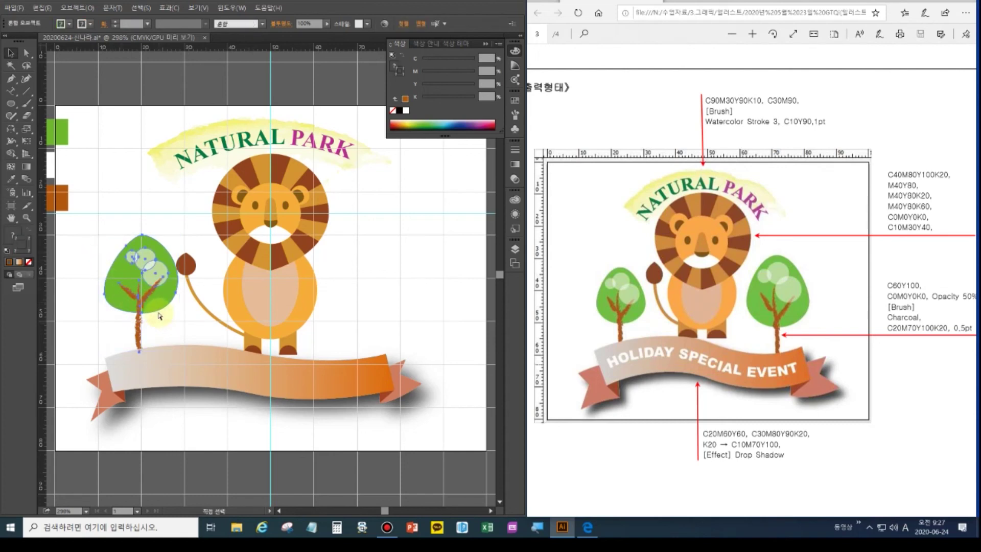
{"action": "key", "text": "v"}
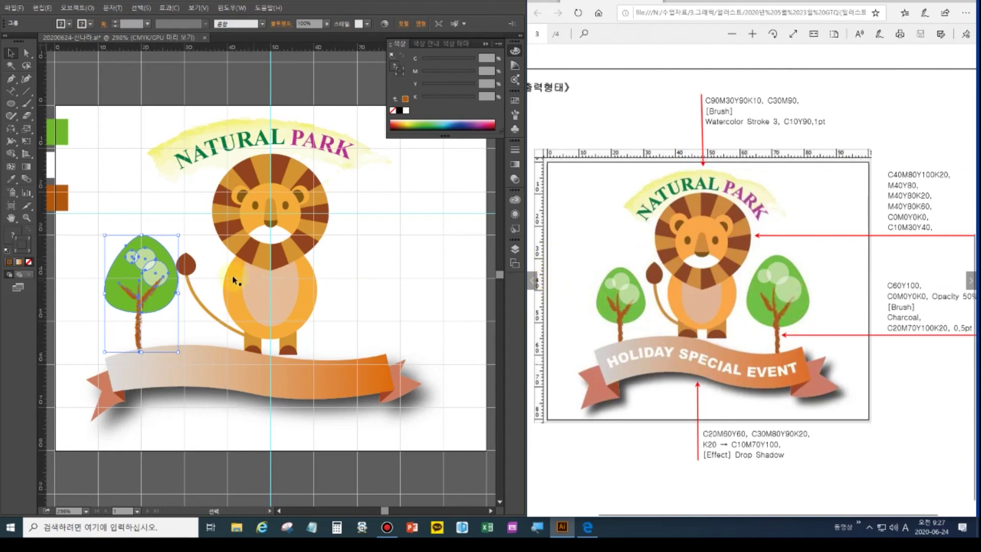
Shrink the tree slightly and place a larger copy of it on the other side of the lion, standing on the banner.
{"action": "left_click_drag", "start_coordinate": [179, 237], "coordinate": [170, 248]}
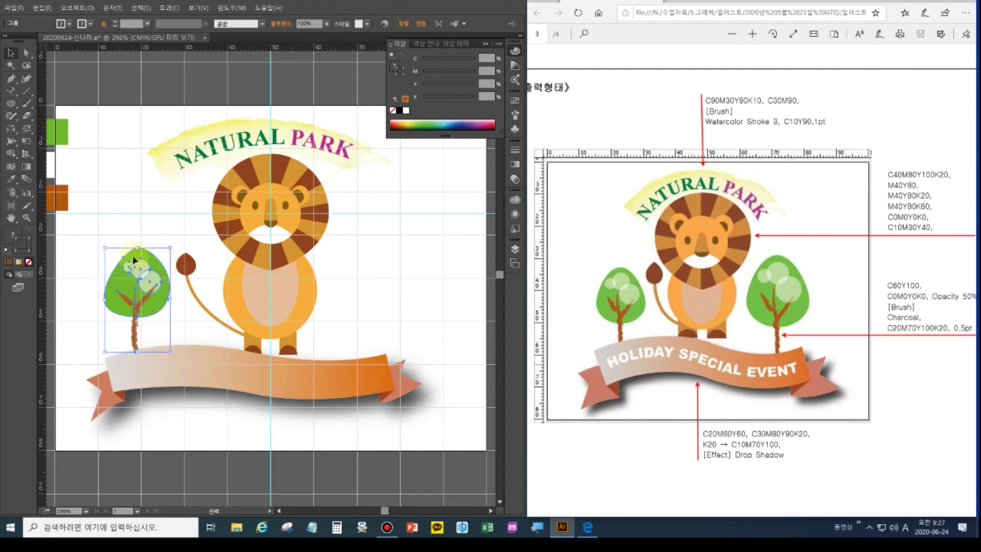
{"action": "left_click_drag", "start_coordinate": [155, 310], "coordinate": [376, 317]}
{"action": "left_click_drag", "start_coordinate": [389, 253], "coordinate": [399, 236]}
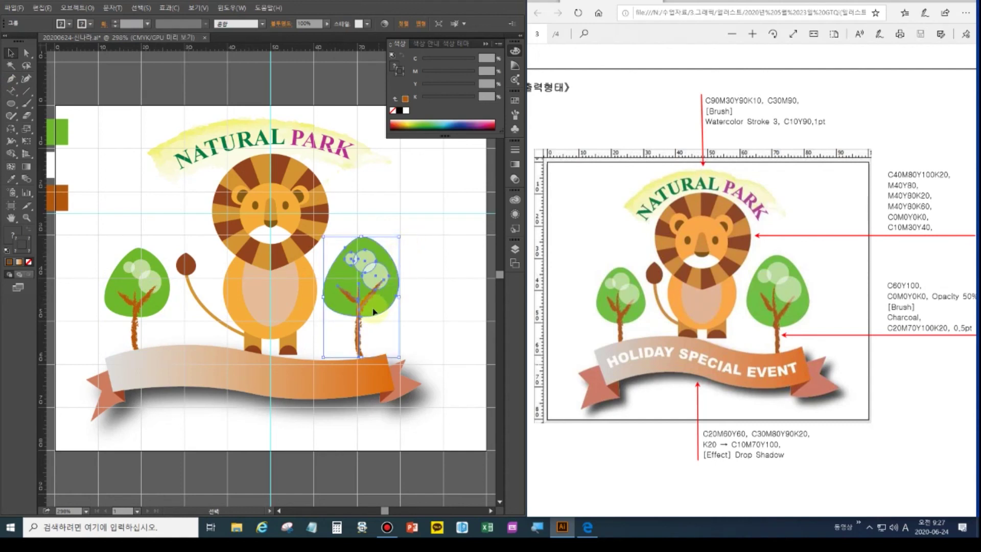
{"action": "left_click_drag", "start_coordinate": [361, 326], "coordinate": [362, 334]}
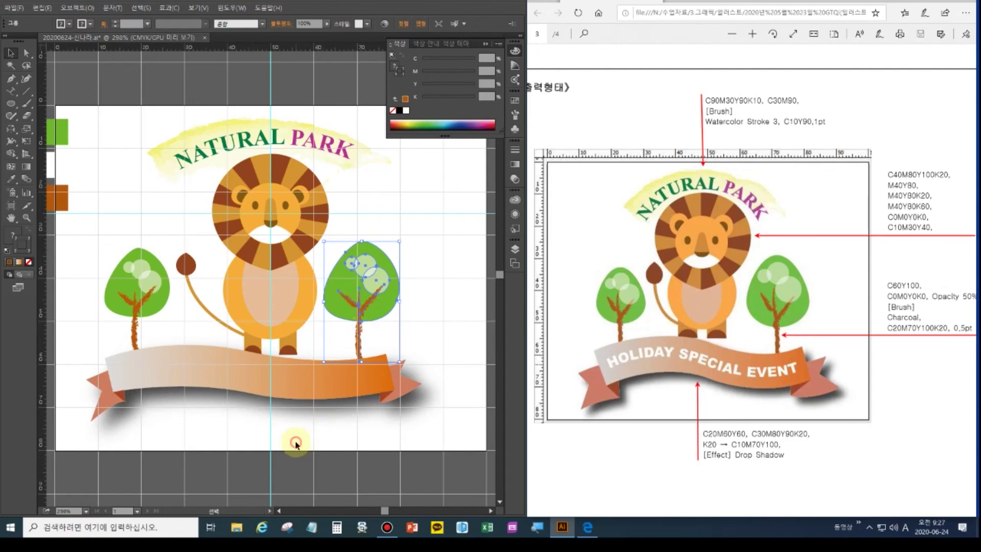
{"action": "left_click", "coordinate": [298, 431]}
Consult the task sheet's lettering requirements and set the type to Arial Black, 12 pt, with a white fill.
{"action": "left_click", "coordinate": [630, 138]}
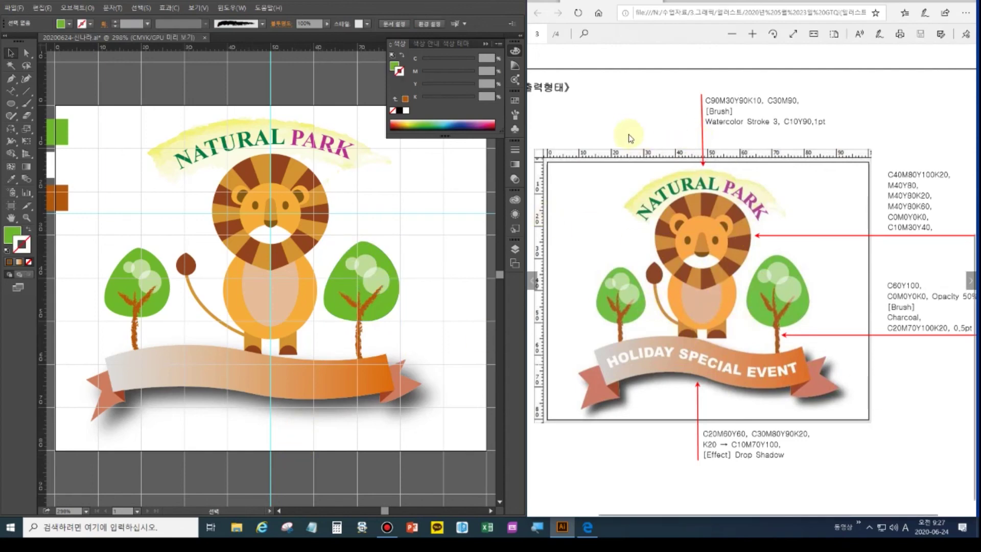
{"action": "scroll", "coordinate": [625, 117], "scroll_direction": "up", "scroll_amount": 4}
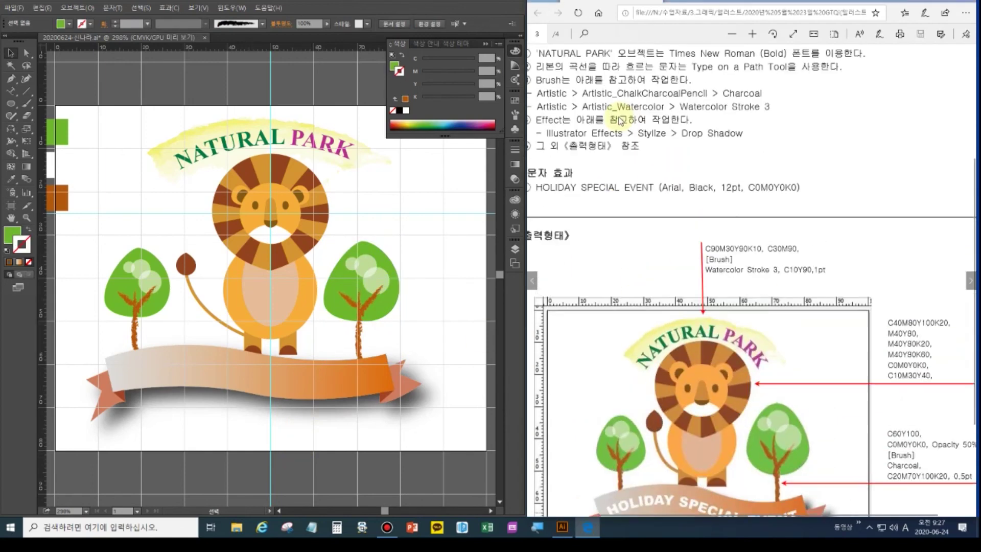
{"action": "left_click", "coordinate": [576, 285]}
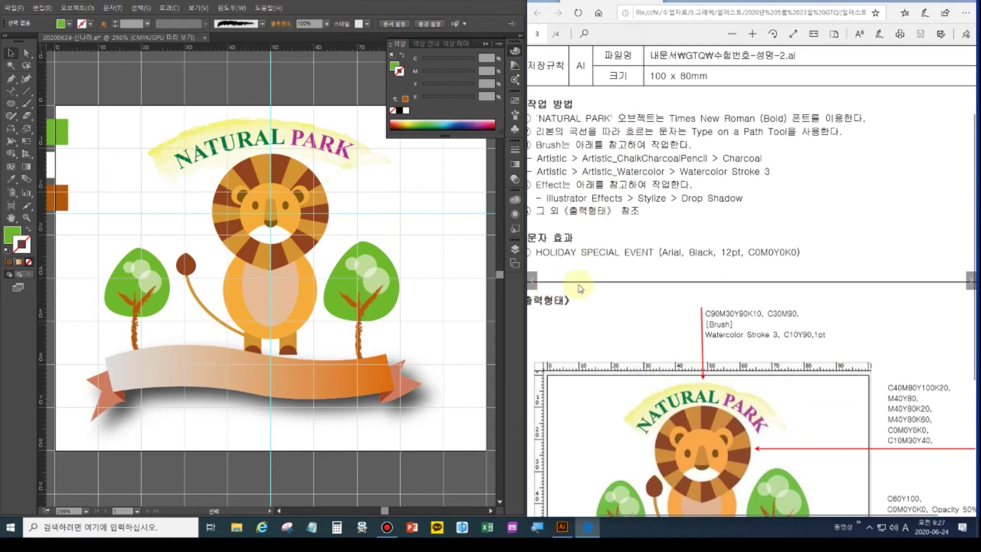
{"action": "scroll", "coordinate": [572, 265], "scroll_direction": "down", "scroll_amount": 3}
{"action": "left_click", "coordinate": [11, 91]}
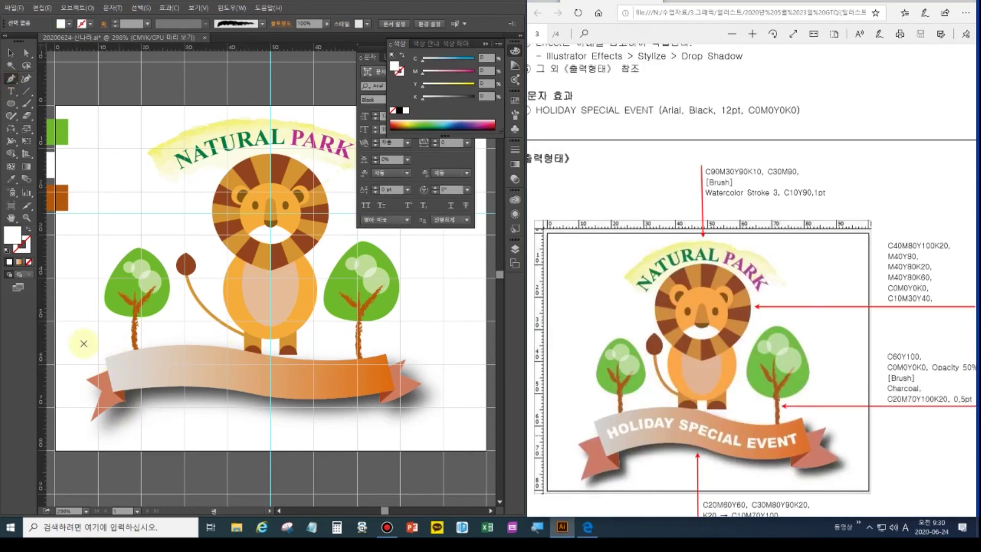
Draw an open wavy path with the Pen tool along the banner's length, following its curve, in default fill and stroke.
{"action": "left_click", "coordinate": [6, 251]}
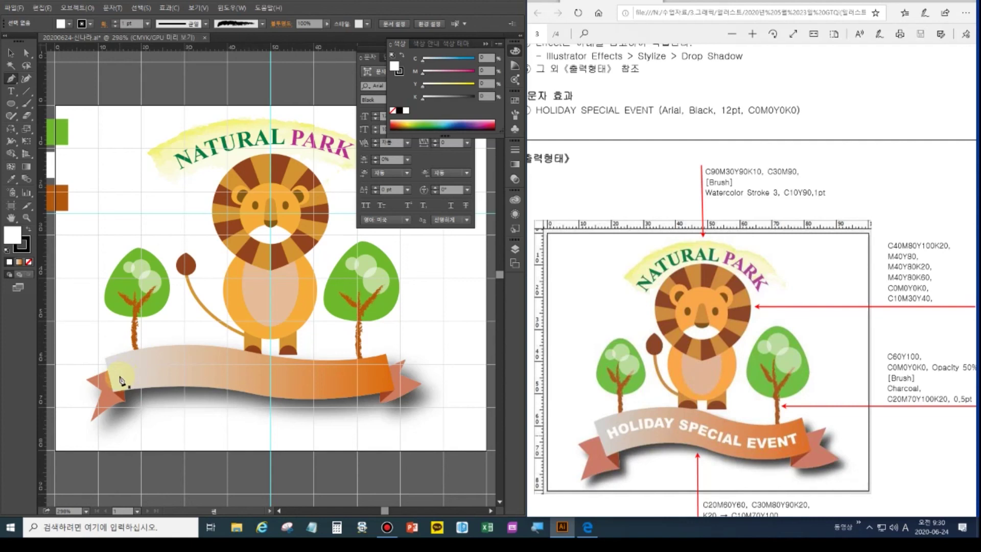
{"action": "left_click", "coordinate": [117, 379]}
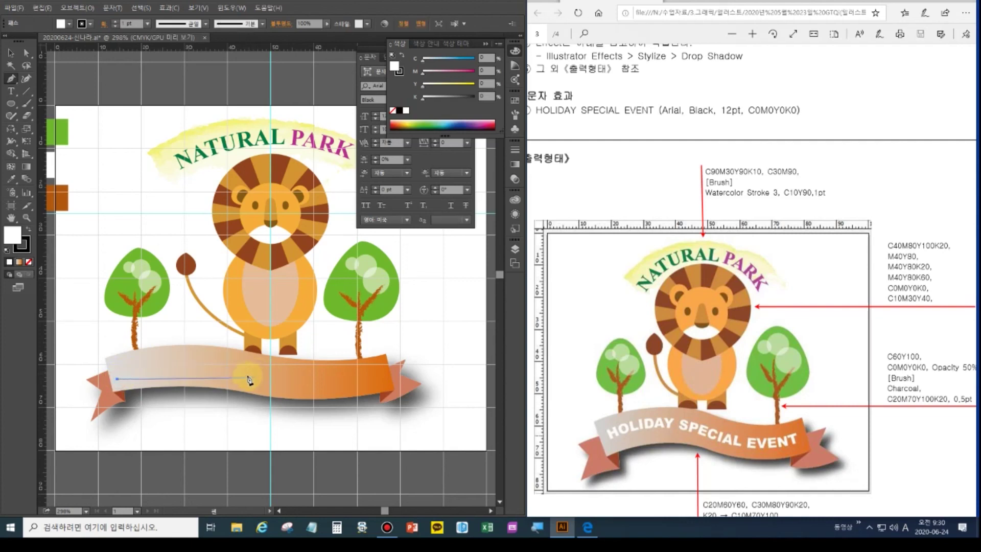
{"action": "left_click_drag", "start_coordinate": [237, 367], "coordinate": [299, 383]}
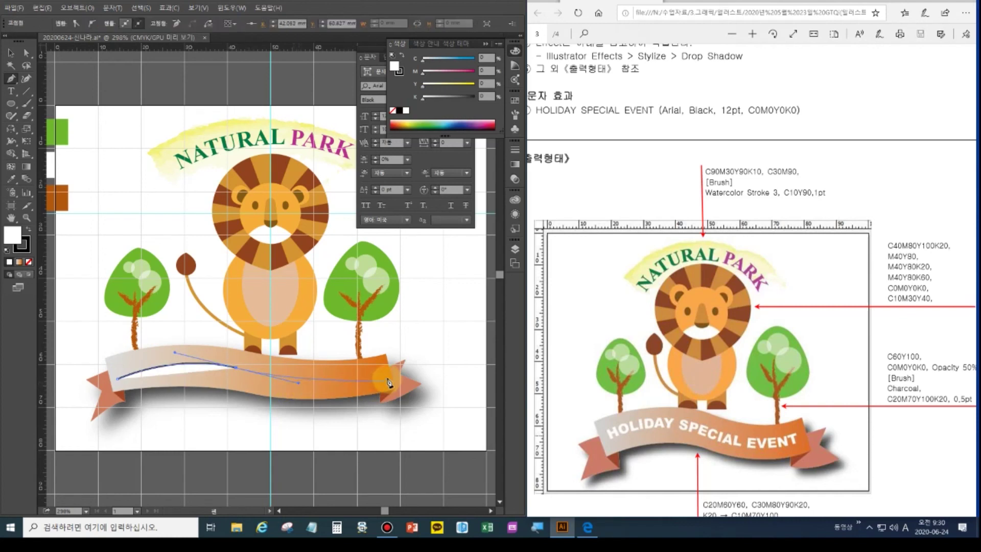
{"action": "left_click_drag", "start_coordinate": [382, 379], "coordinate": [435, 365]}
{"action": "left_click", "coordinate": [432, 339], "text": "ctrl"}
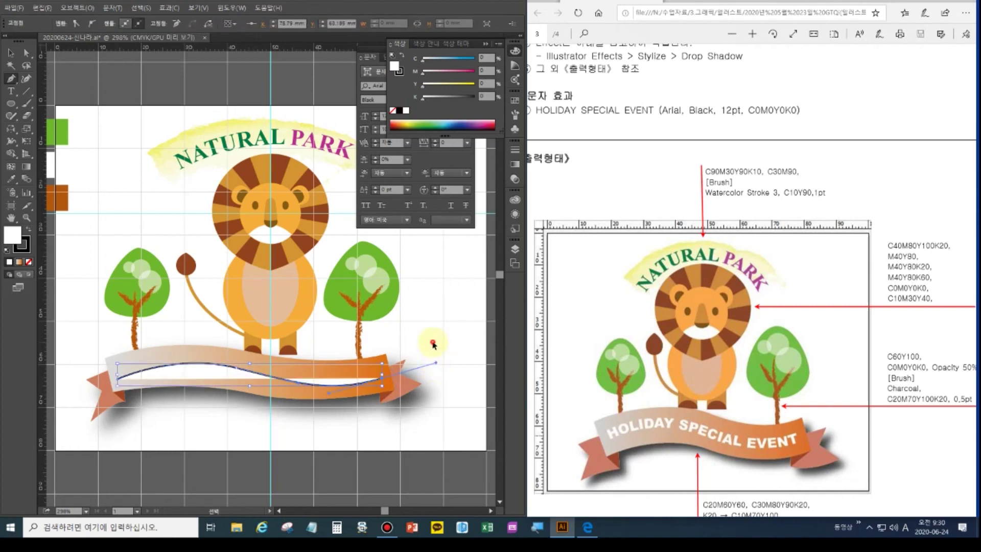
Enter HOLIDAY SPECIAL ENENT along the wavy banner path with the Type on a Path tool.
{"action": "left_click", "coordinate": [28, 262]}
{"action": "left_click", "coordinate": [11, 91]}
{"action": "left_click", "coordinate": [11, 91]}
{"action": "left_click", "coordinate": [51, 110]}
{"action": "left_click", "coordinate": [117, 378]}
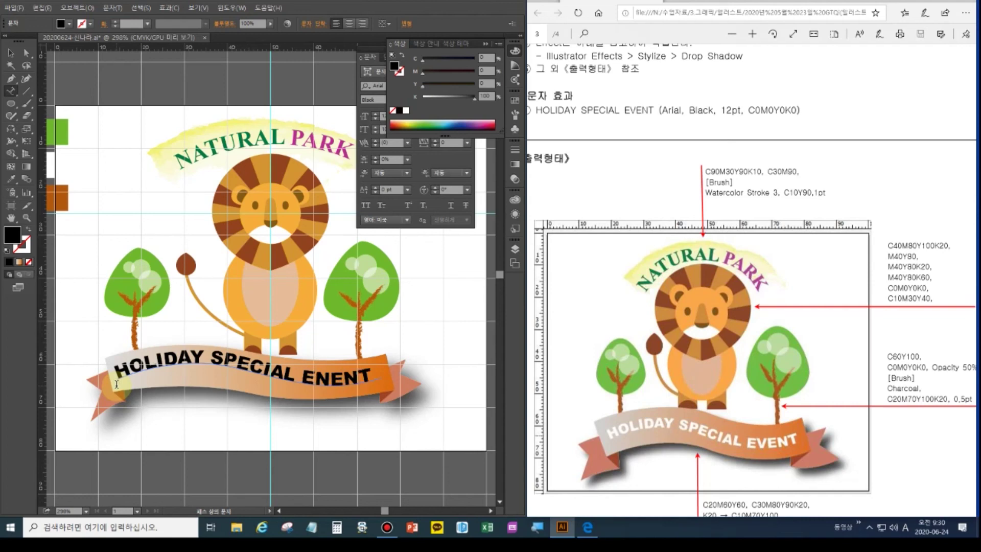
Give the whole banner text a white fill without stroke, collapse the Color panel, and deselect the text.
{"action": "triple_click", "coordinate": [258, 371]}
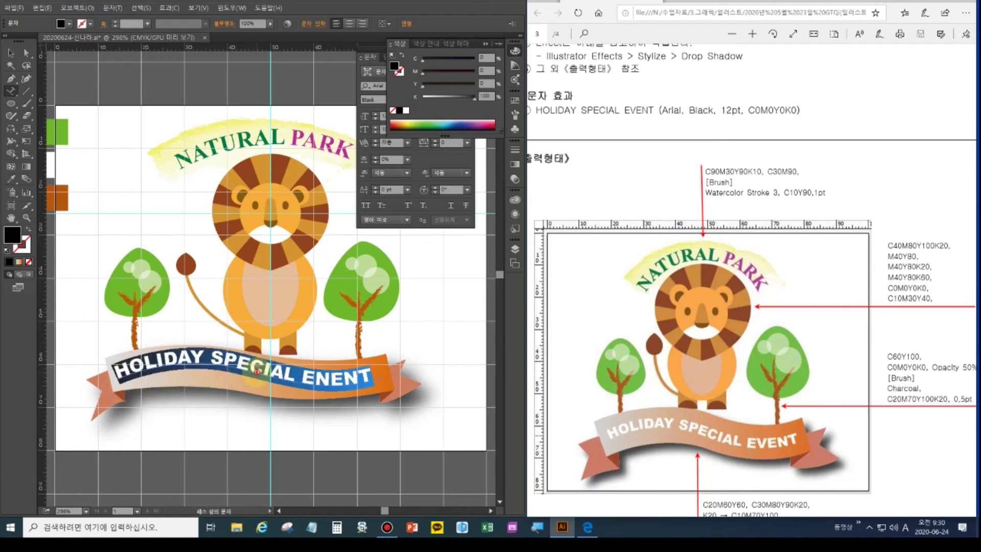
{"action": "left_click", "coordinate": [7, 250]}
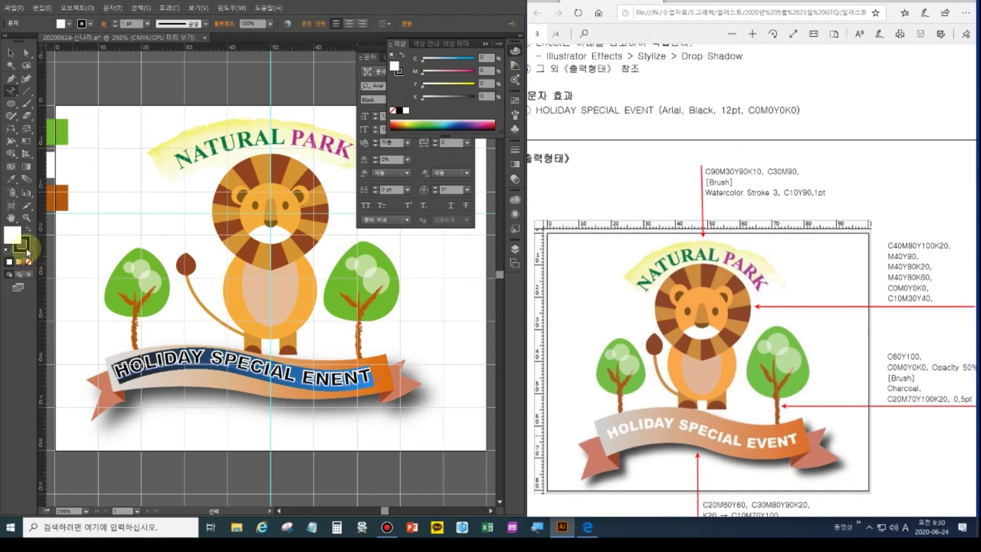
{"action": "left_click", "coordinate": [28, 262]}
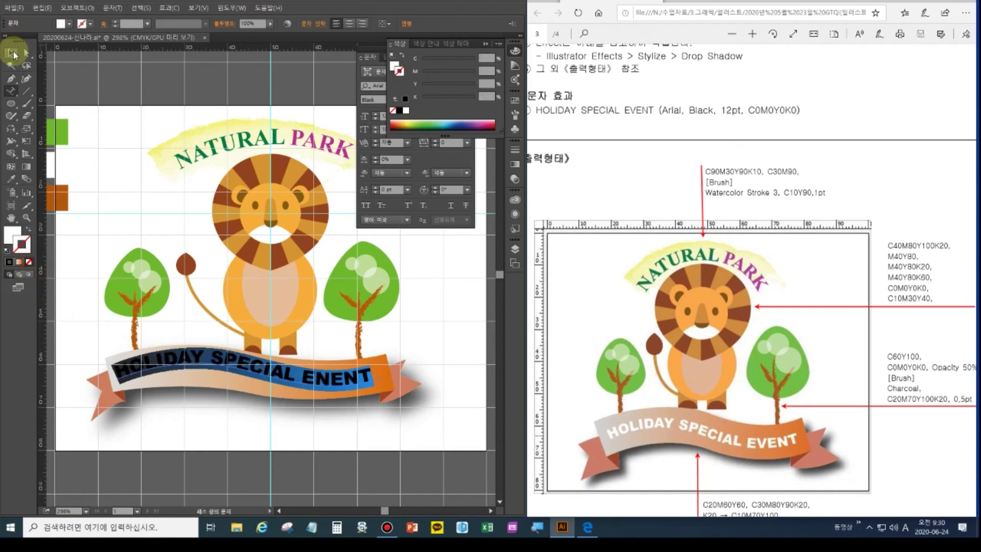
{"action": "left_click", "coordinate": [10, 53]}
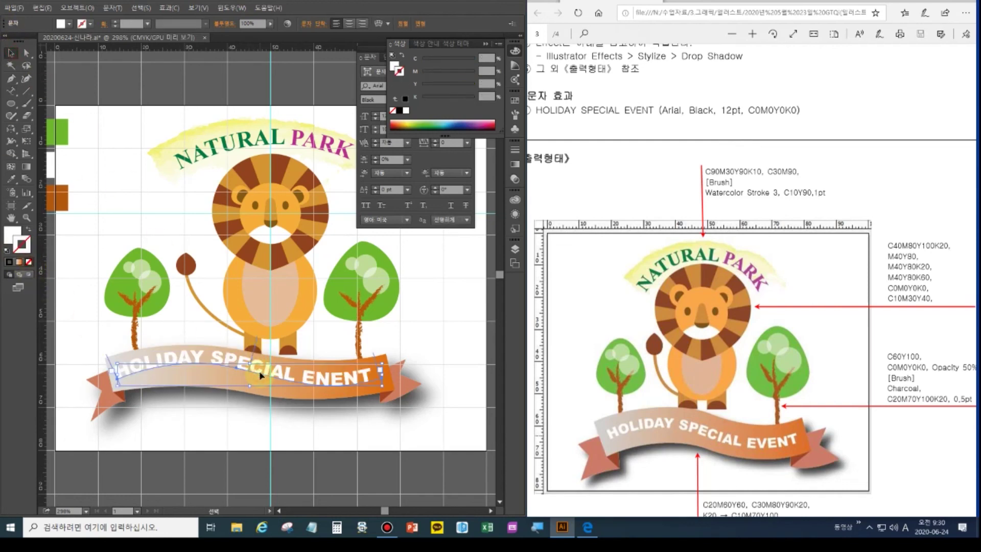
{"action": "left_click", "coordinate": [485, 43]}
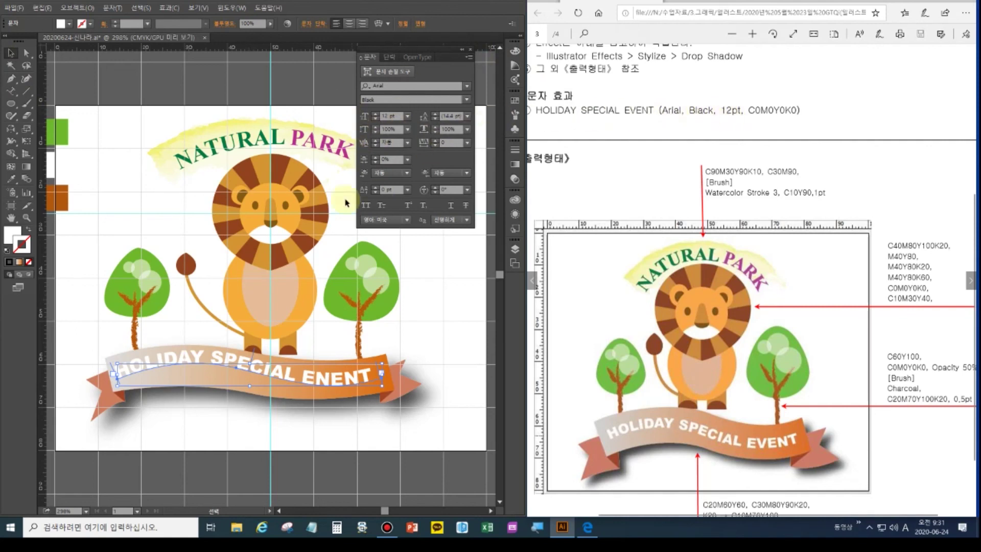
{"action": "left_click", "coordinate": [85, 295]}
Delete the green, white and brown color swatches at the artboard's left edge.
{"action": "double_click", "coordinate": [12, 217]}
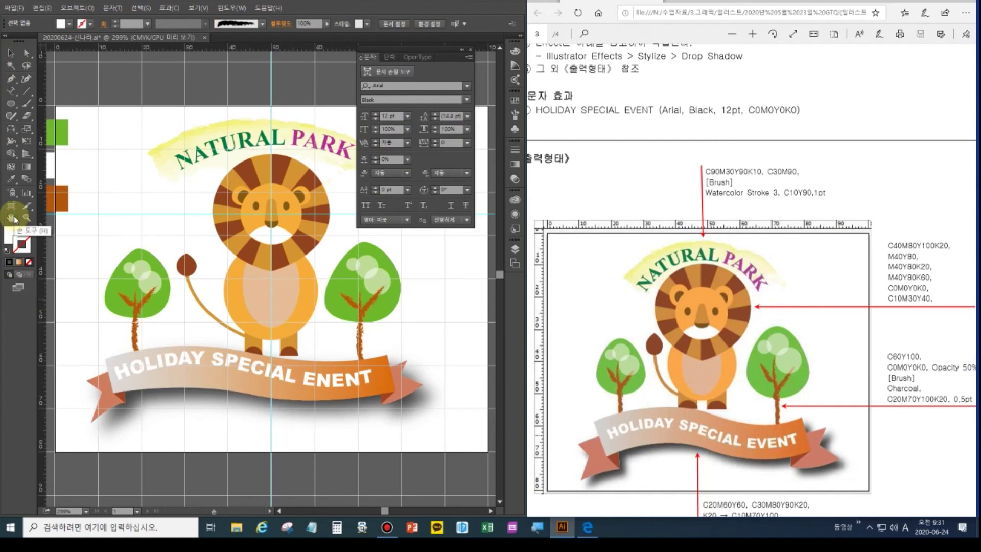
{"action": "double_click", "coordinate": [34, 222]}
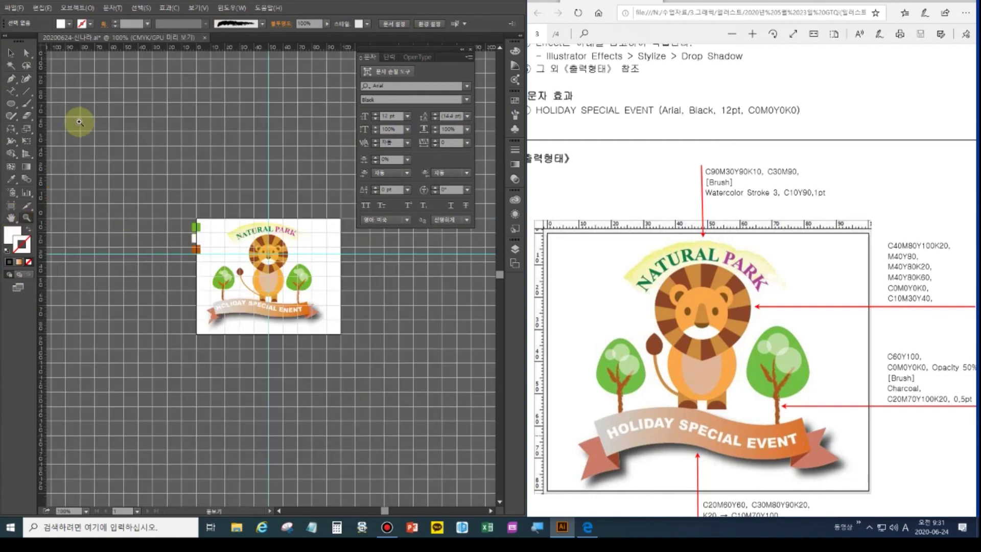
{"action": "left_click", "coordinate": [12, 56]}
{"action": "left_click_drag", "start_coordinate": [178, 204], "coordinate": [204, 259]}
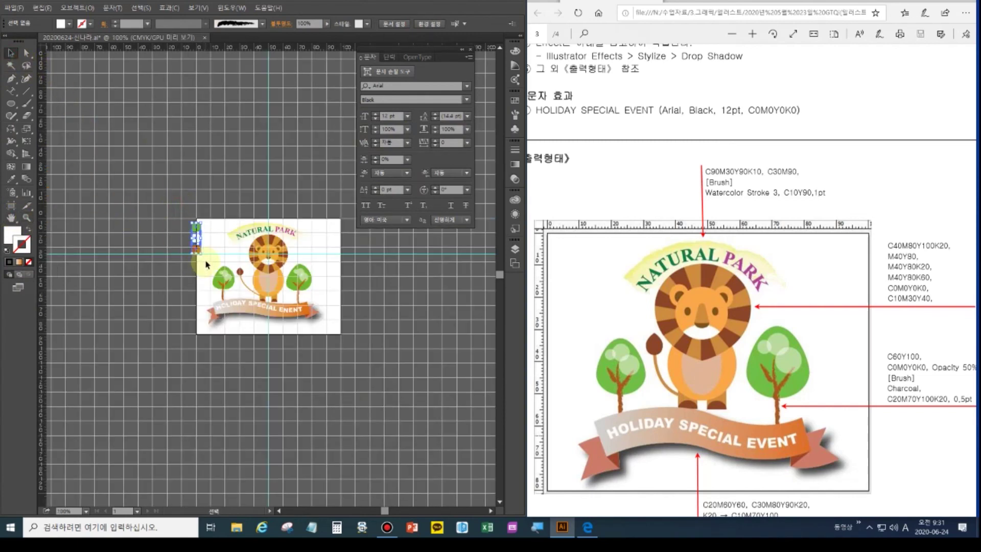
{"action": "key", "text": "Delete"}
Hide the grid, clear all guides and collapse the Character panel.
{"action": "key", "text": "ctrl+apostrophe"}
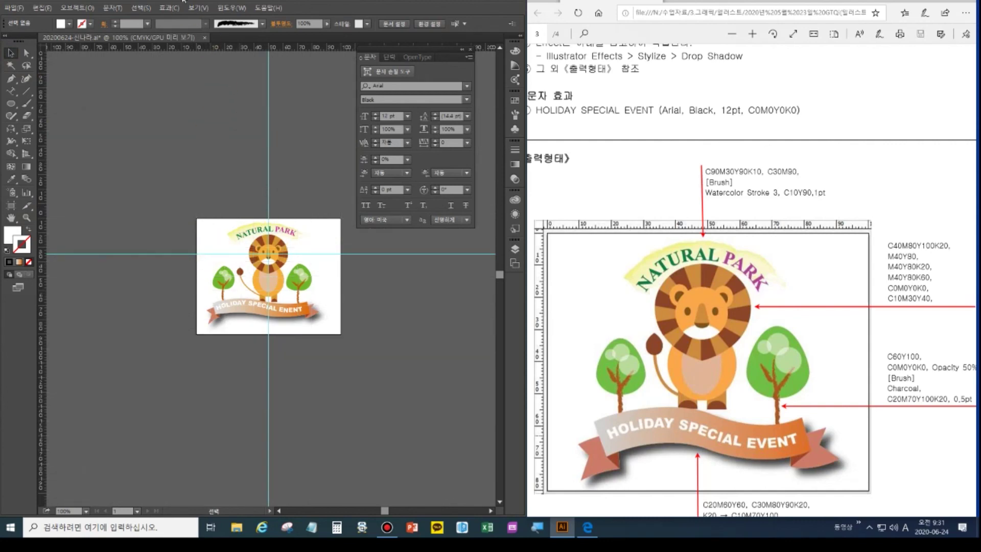
{"action": "left_click", "coordinate": [229, 7]}
{"action": "mouse_move", "coordinate": [198, 8]}
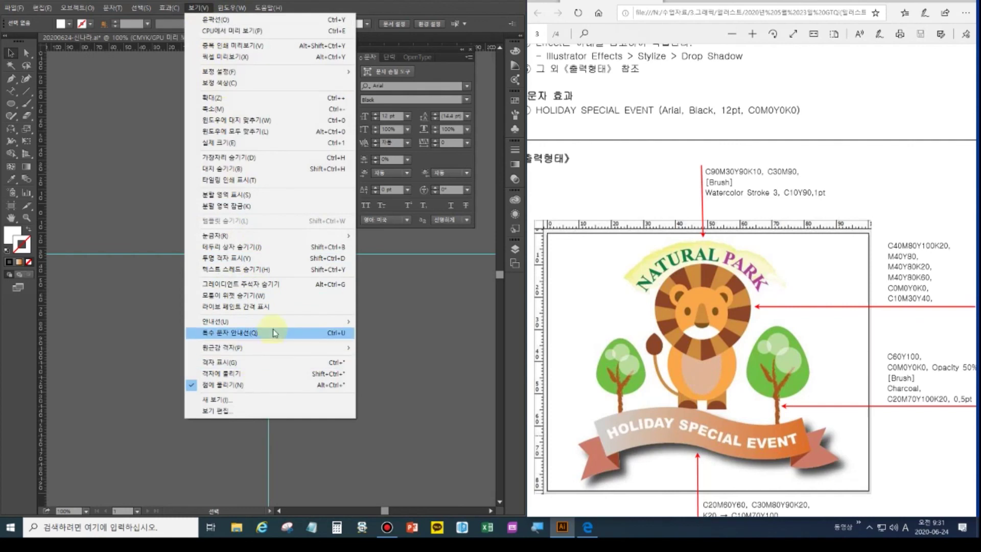
{"action": "mouse_move", "coordinate": [284, 322]}
{"action": "left_click", "coordinate": [404, 367]}
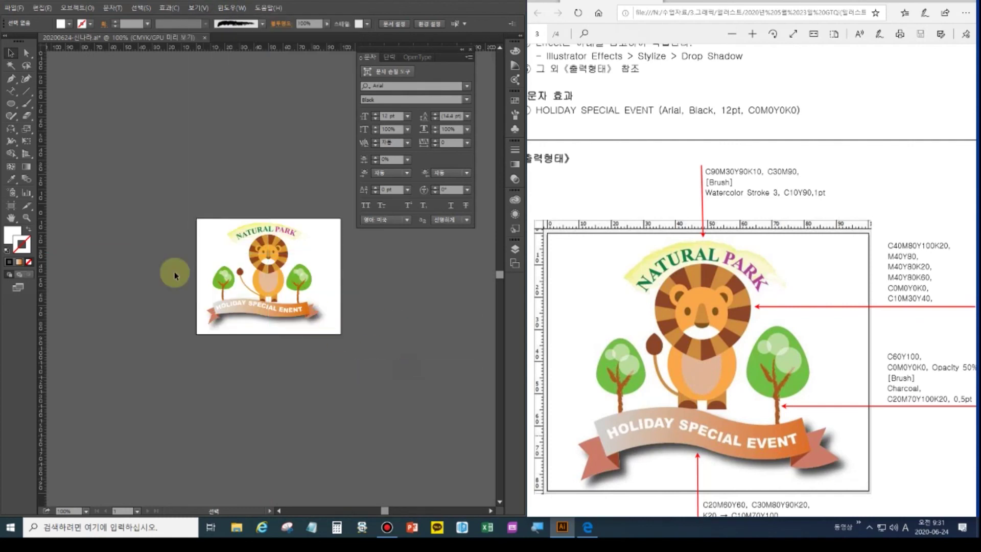
{"action": "double_click", "coordinate": [11, 217]}
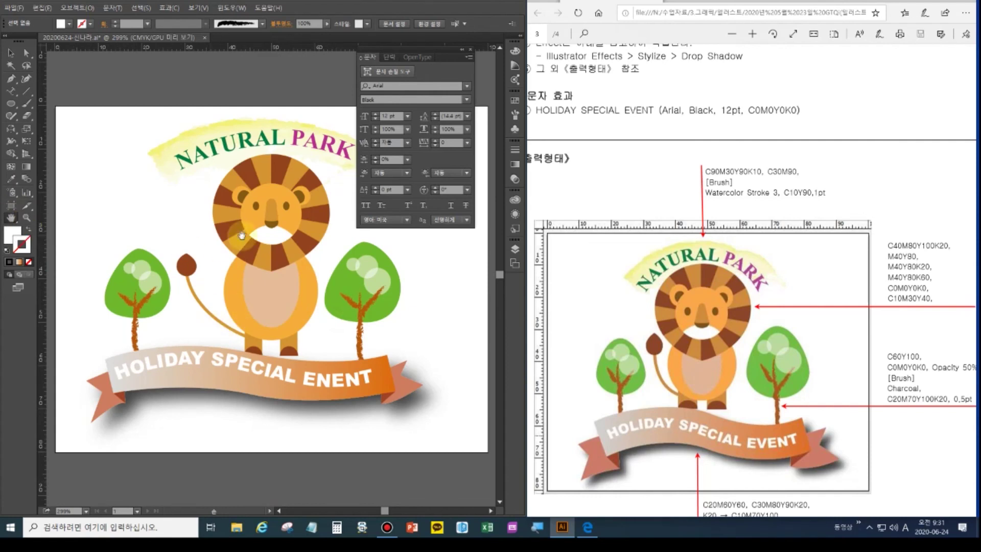
{"action": "left_click", "coordinate": [466, 50]}
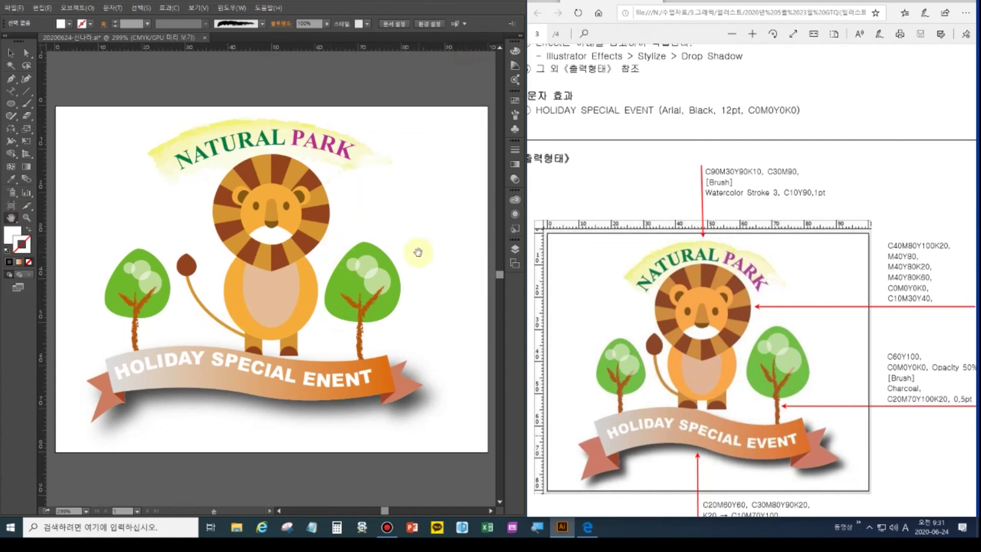